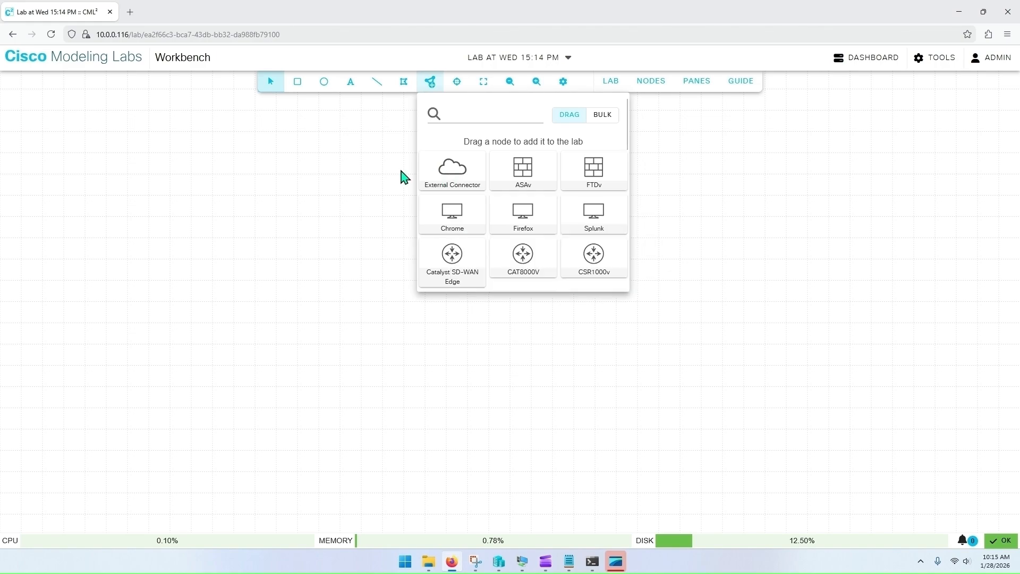
Step: Add an External Connector node to the canvas and set its connector to System Bridge (bridge0)
left_click_drag(460, 175, 496, 129)
left_click(352, 171)
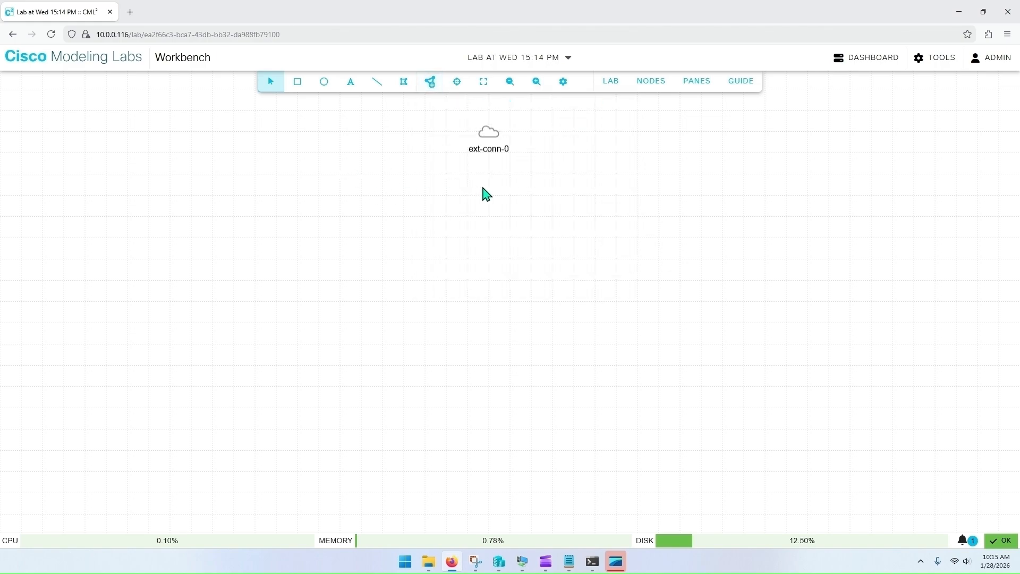
left_click(491, 134)
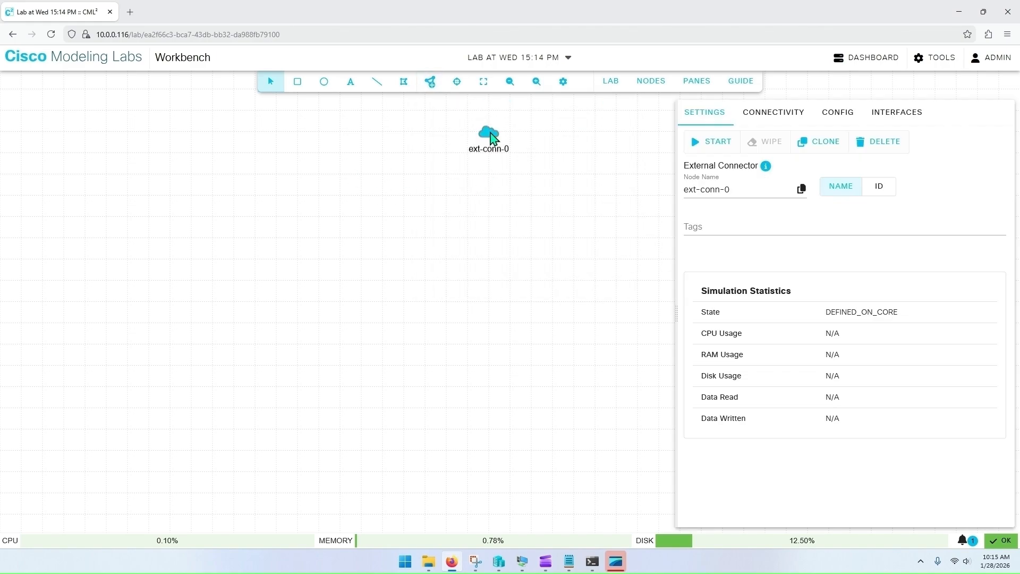
left_click(831, 115)
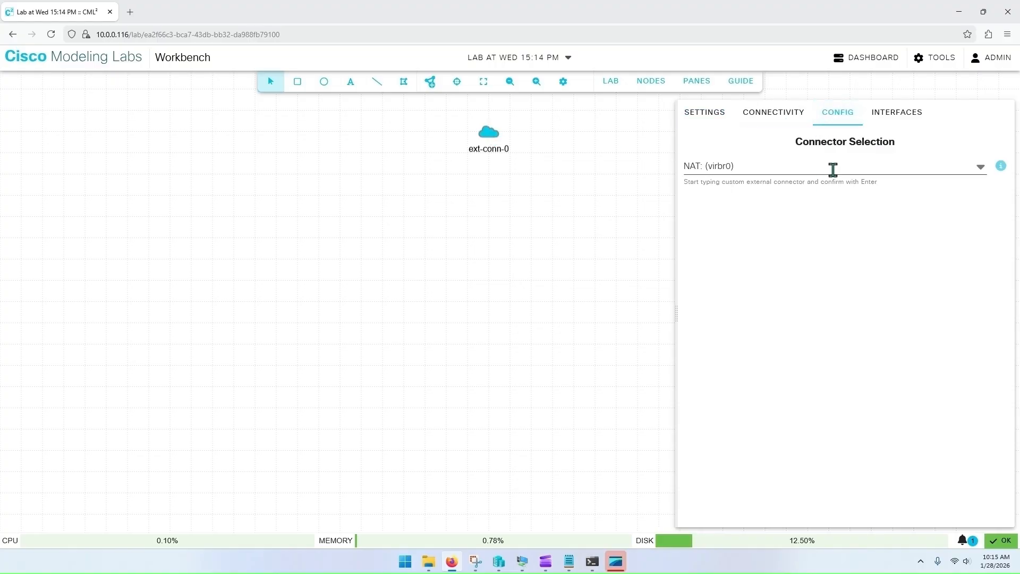
left_click(980, 167)
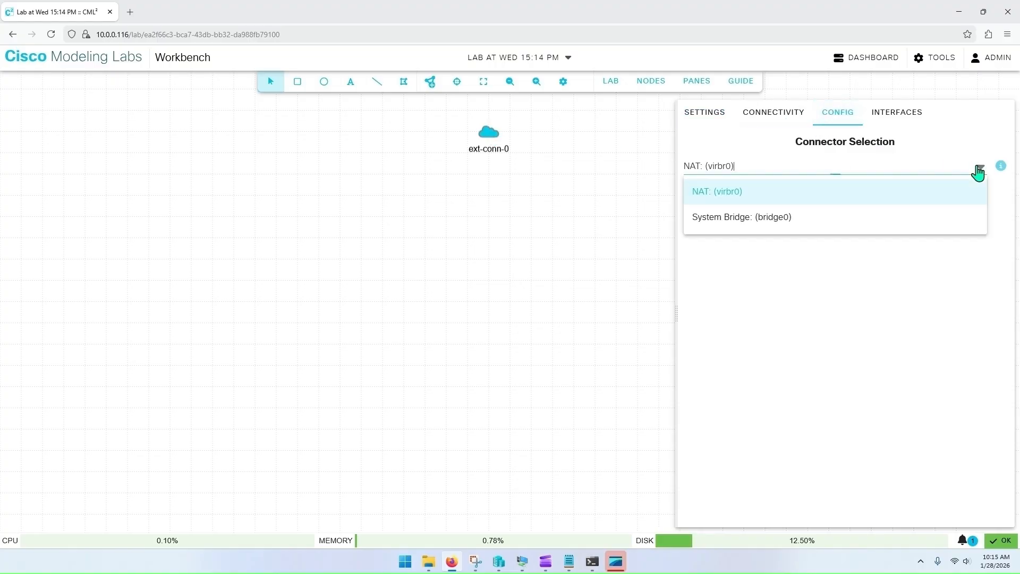
left_click(760, 218)
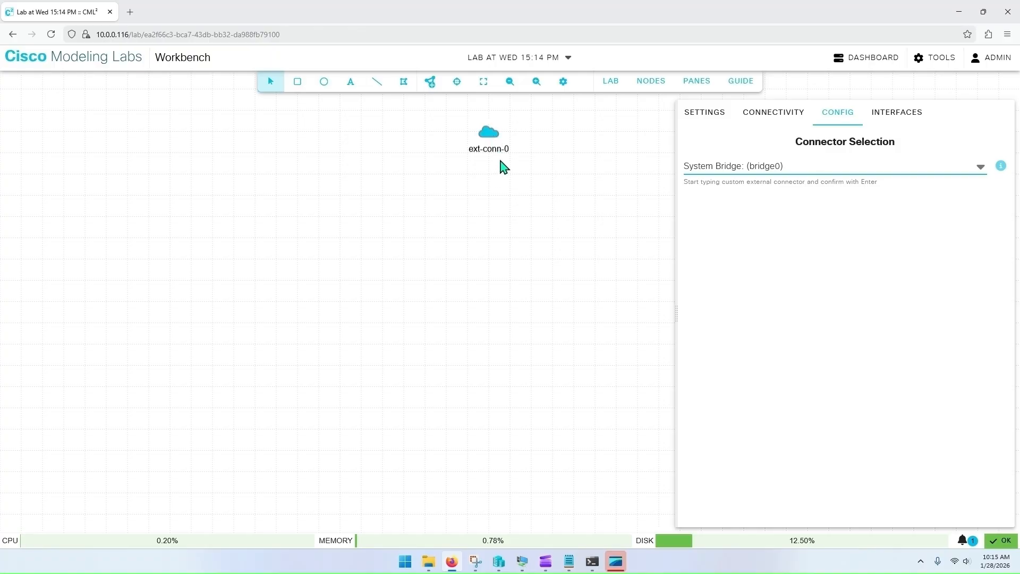
left_click(479, 178)
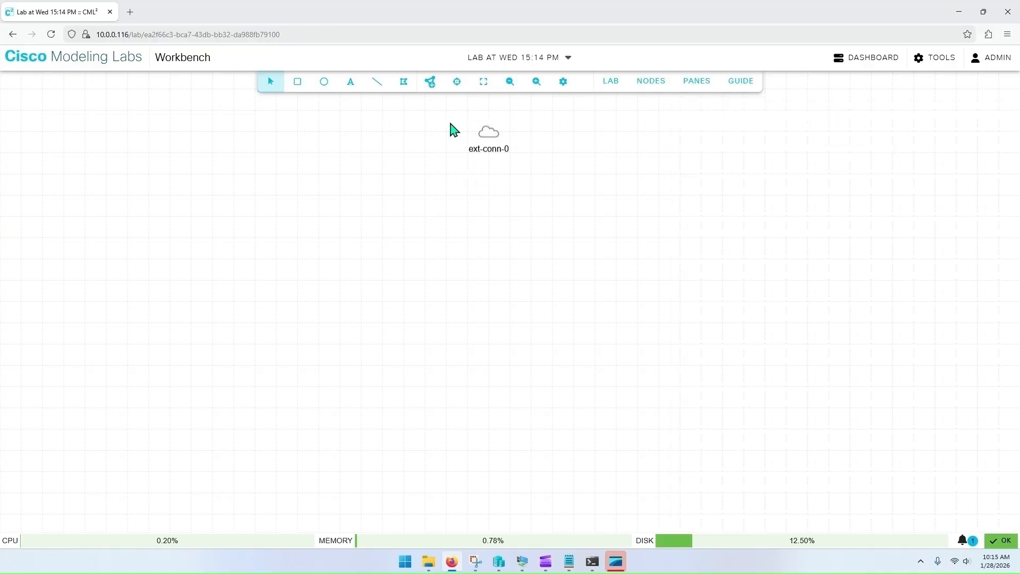
Step: Add an unmanaged switch node below the external connector
left_click(436, 89)
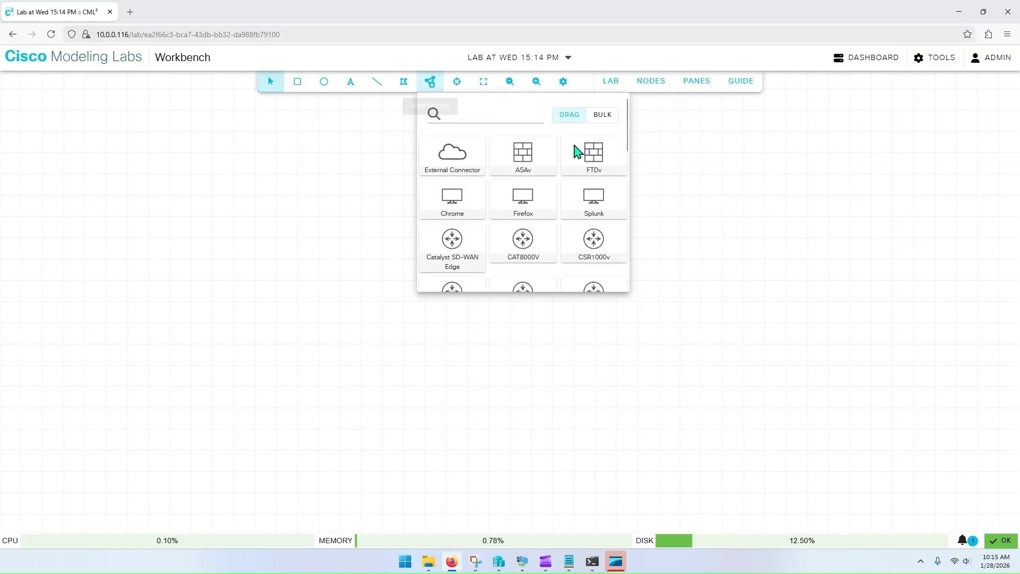
scroll(585, 192, "down", 10)
left_click_drag(588, 273, 482, 215)
left_click(360, 210)
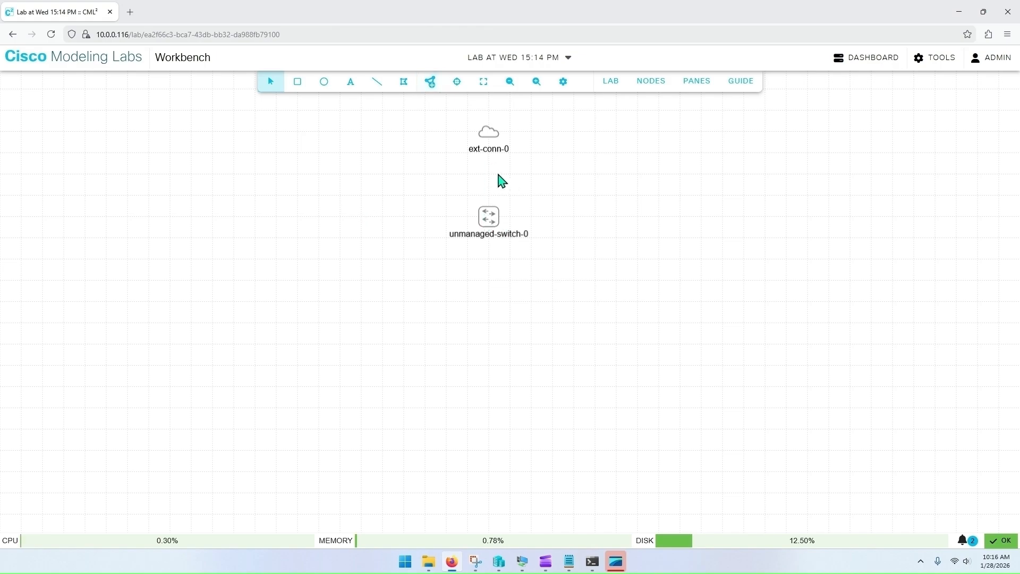
Step: Add an Alpine Linux node to the left of the unmanaged switch
left_click(431, 85)
scroll(489, 184, "down", 3)
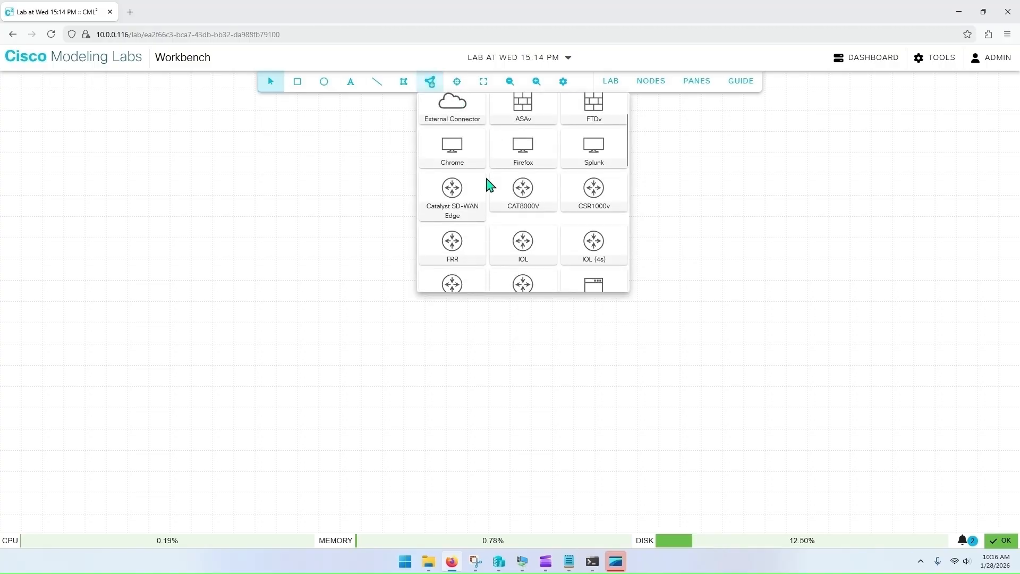
mouse_move(599, 190)
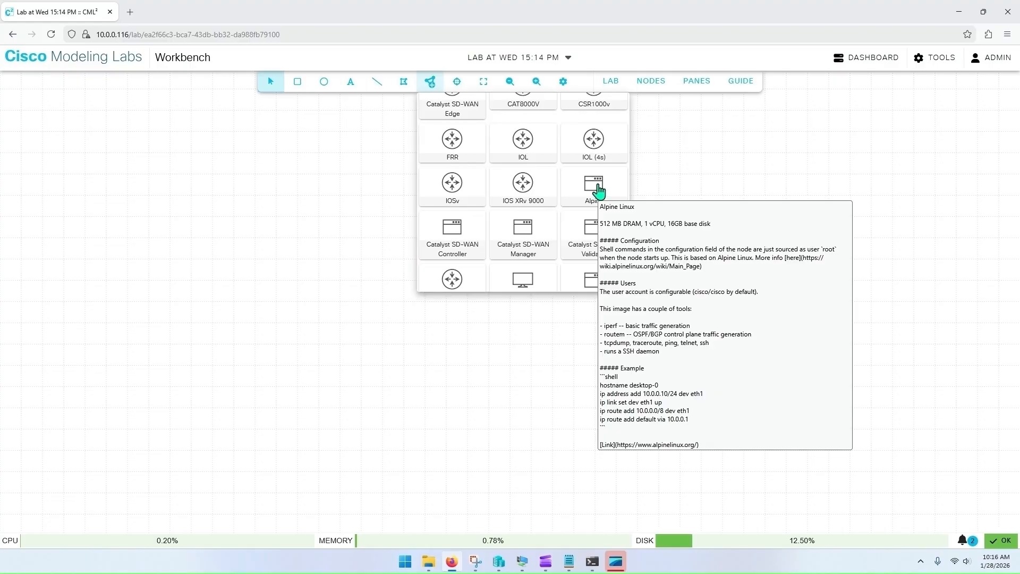
left_click_drag(599, 190, 325, 229)
left_click(360, 187)
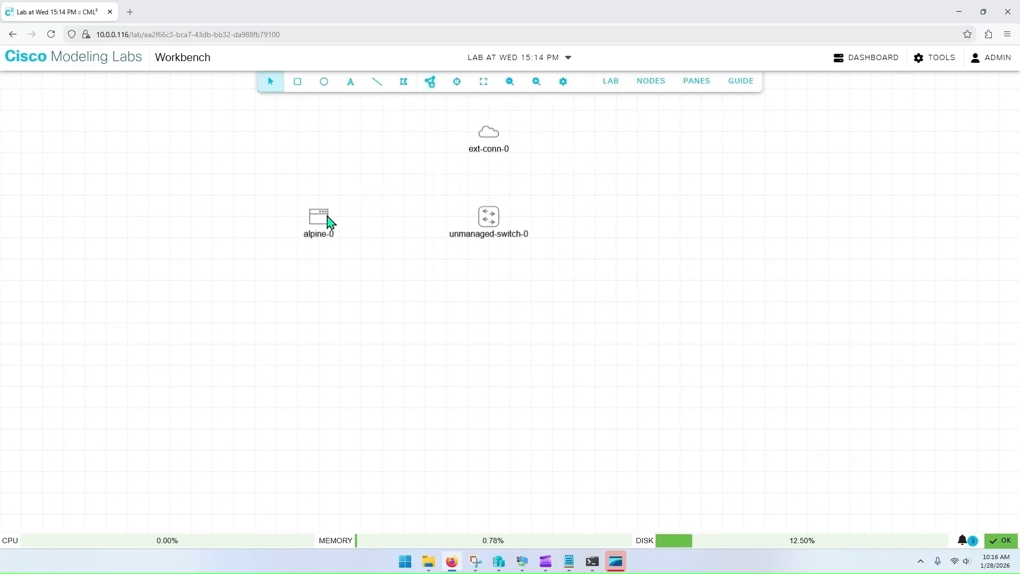
Step: Link the external connector ext-conn-0 to the unmanaged switch
right_click(486, 131)
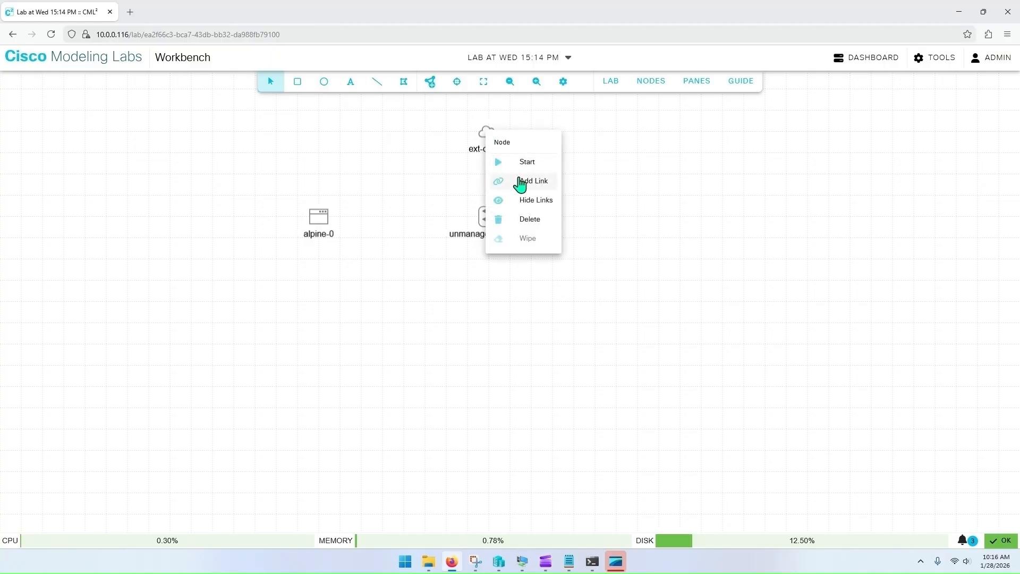
left_click(520, 182)
left_click(488, 216)
left_click(627, 354)
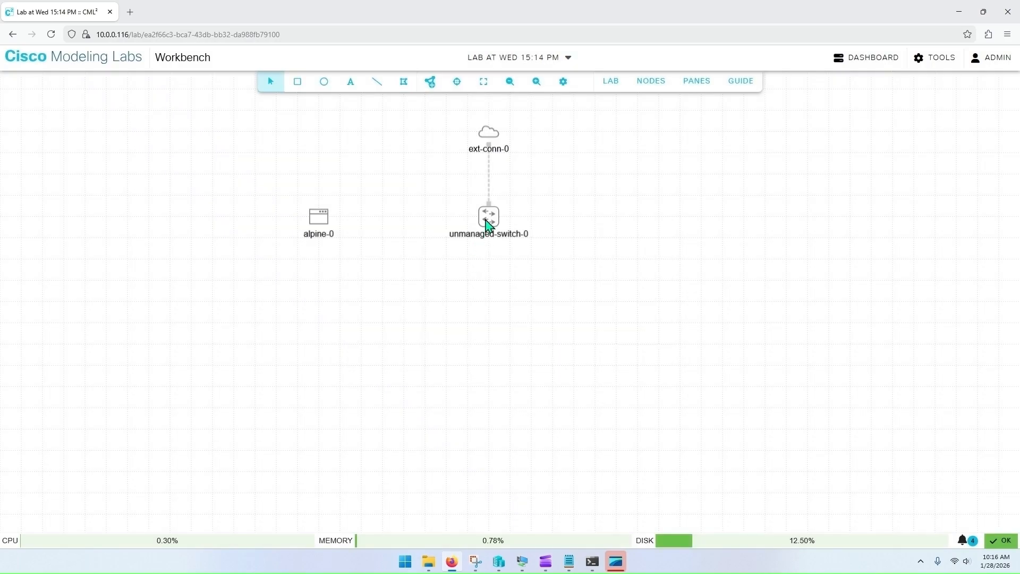
Step: Link the unmanaged switch's port1 to alpine-0's eth0 interface
right_click(487, 220)
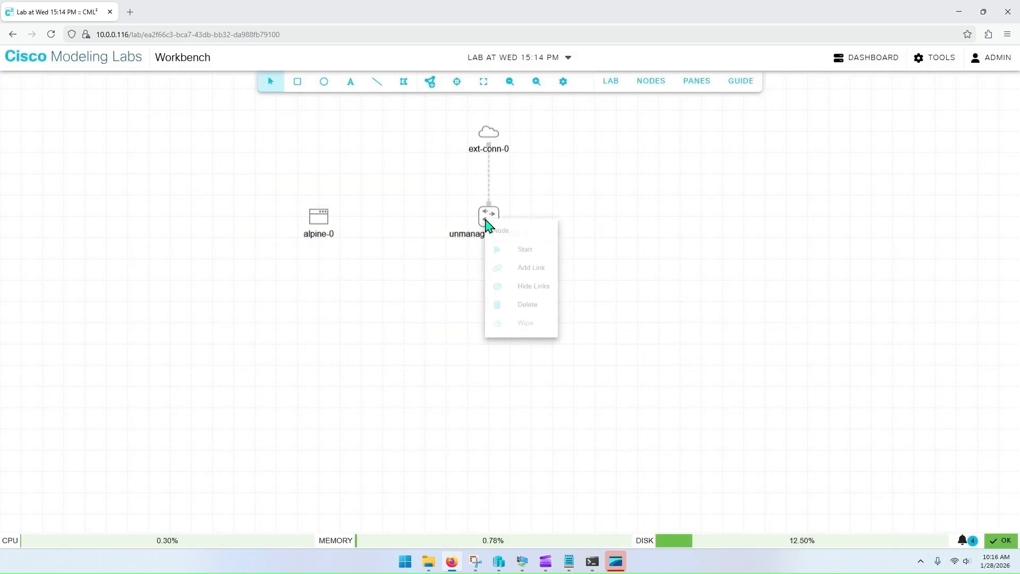
left_click(527, 271)
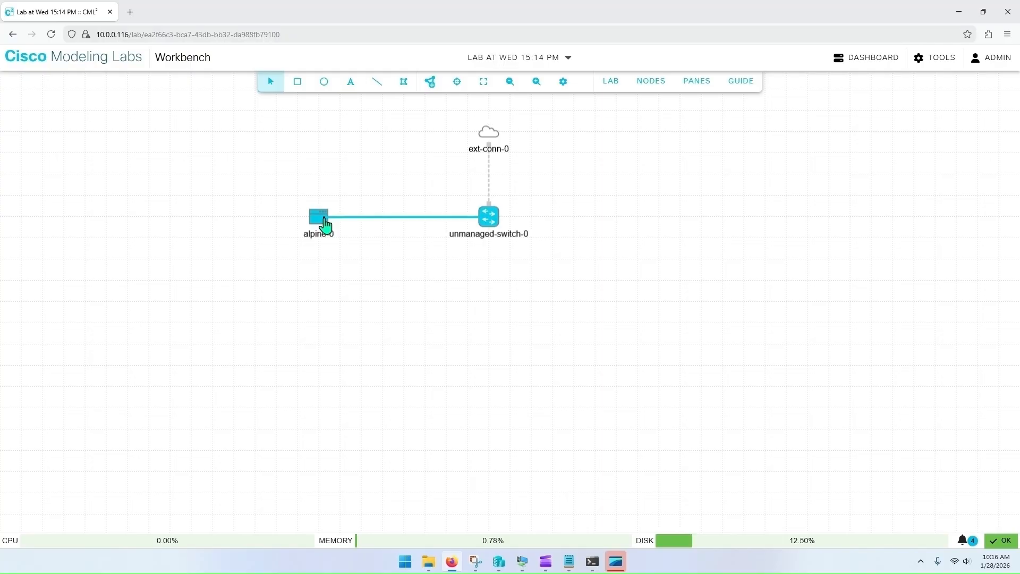
left_click(324, 225)
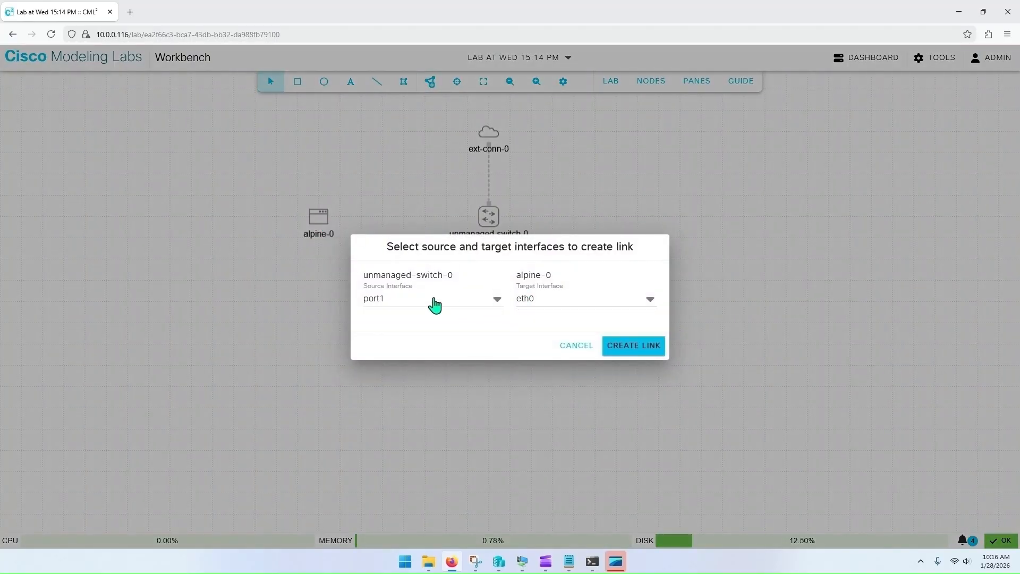
left_click(632, 351)
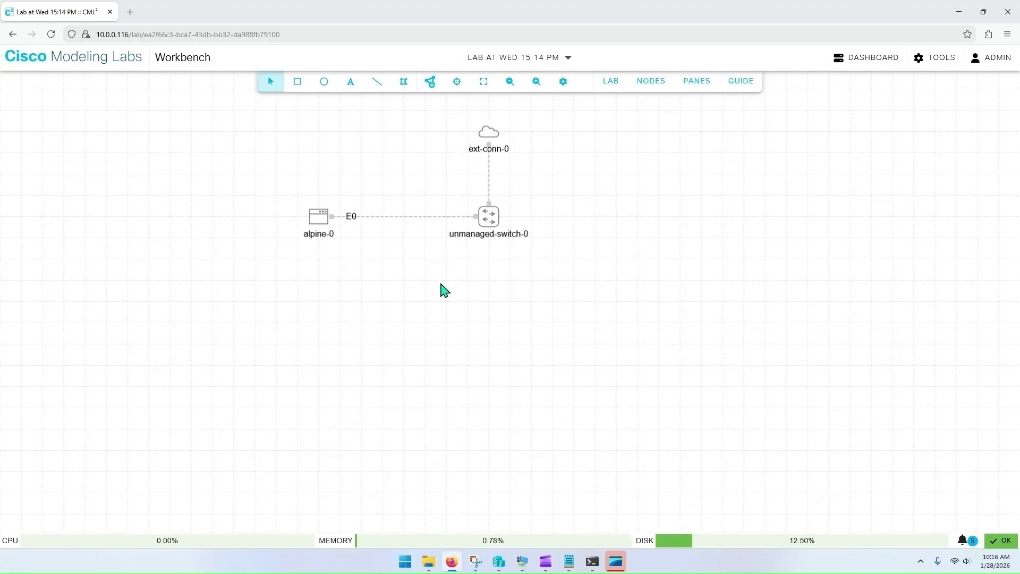
Step: Add an FTDv node below the unmanaged switch
left_click(430, 82)
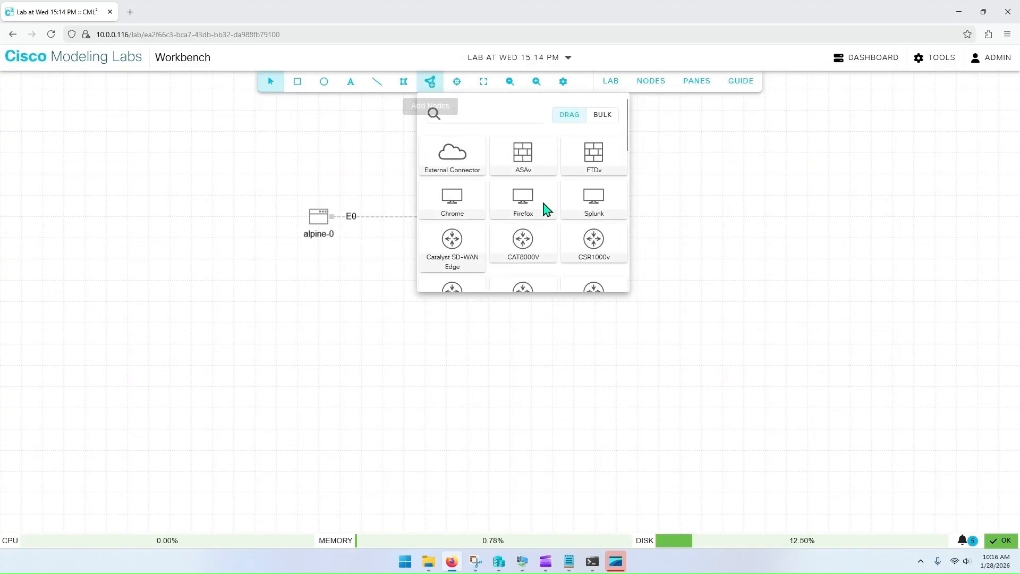
mouse_move(593, 159)
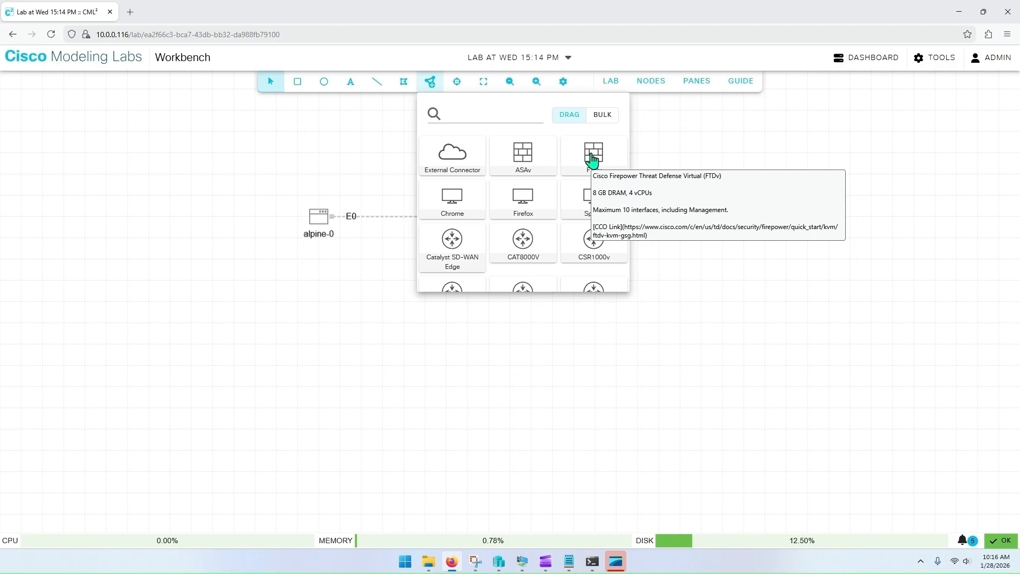
left_click_drag(593, 159, 489, 311)
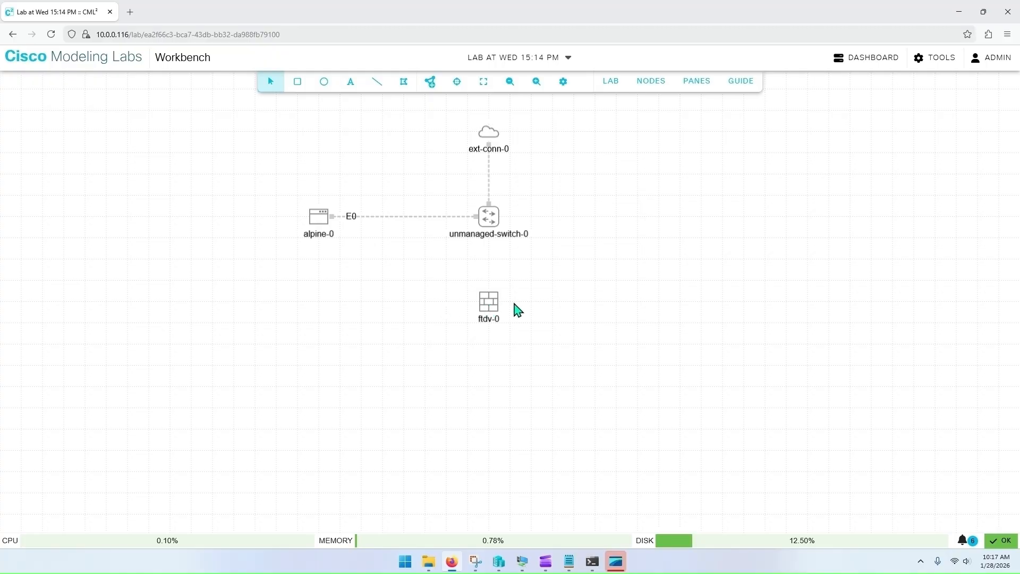
Step: Draw a horizontal line through the FTDv node with thickness 5 and red border color #FF0000
left_click(377, 84)
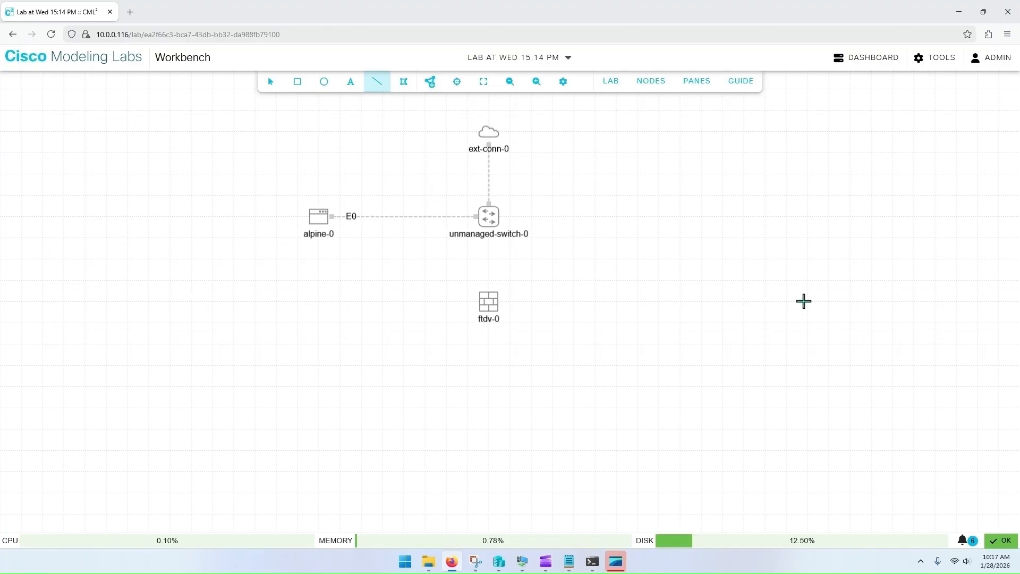
left_click(816, 301)
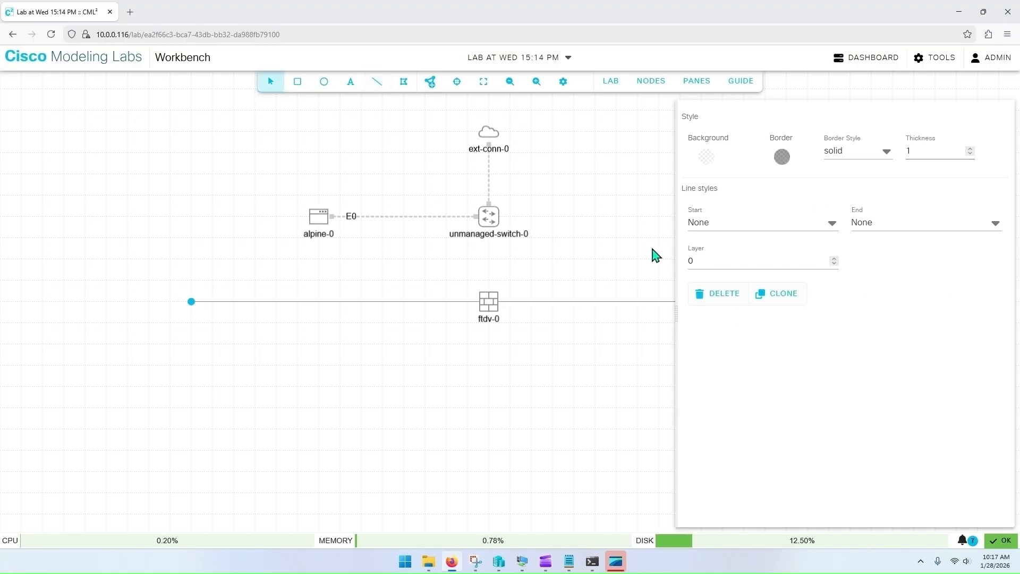
left_click(970, 149)
left_click(970, 150)
left_click(970, 149)
left_click(969, 149)
left_click(783, 157)
left_click_drag(884, 189, 938, 166)
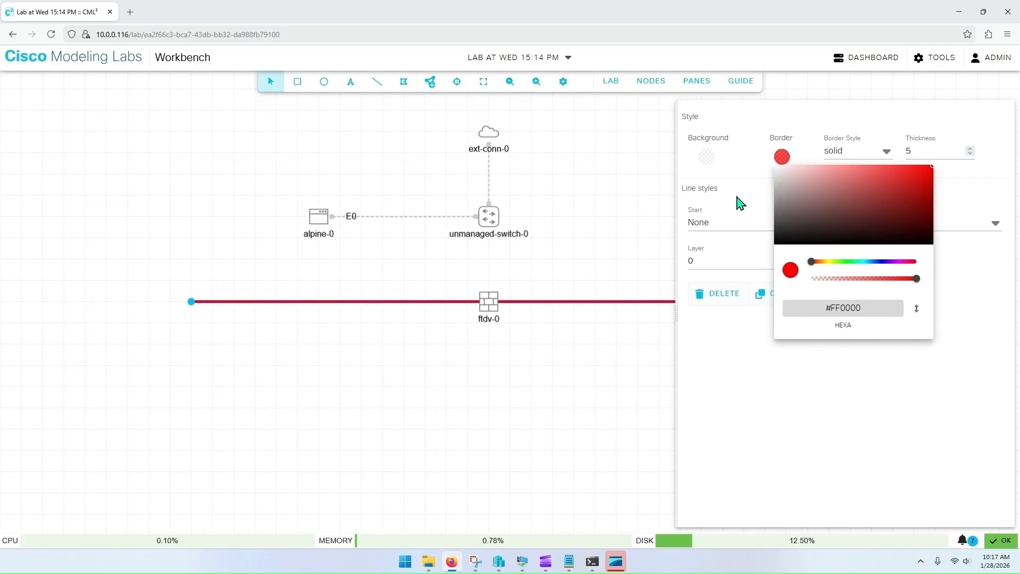
left_click(585, 245)
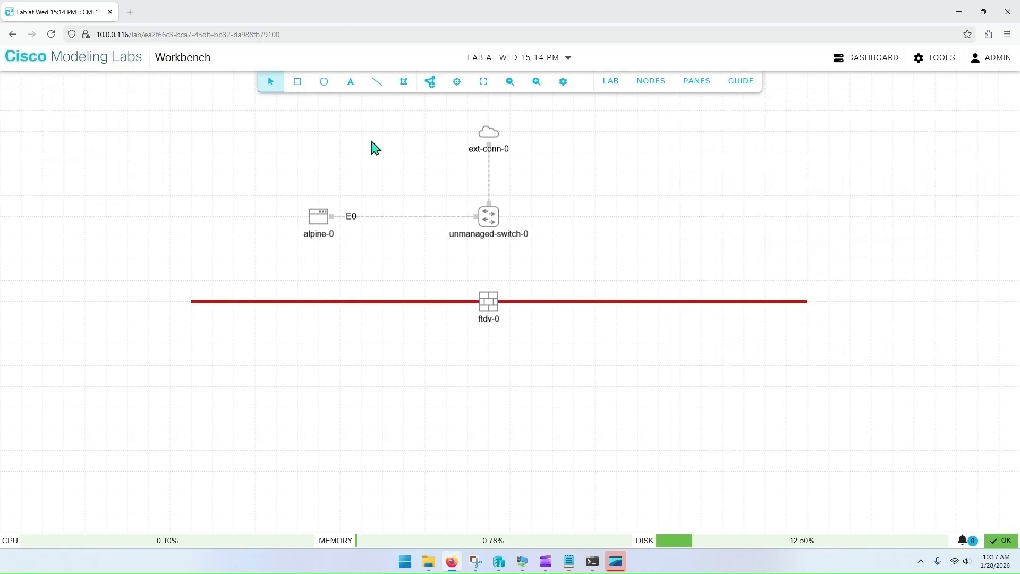
Step: Add a text annotation reading DMZ on one line and 10.0.0.0/24 on the next, above the Alpine node
left_click(351, 85)
left_click(285, 129)
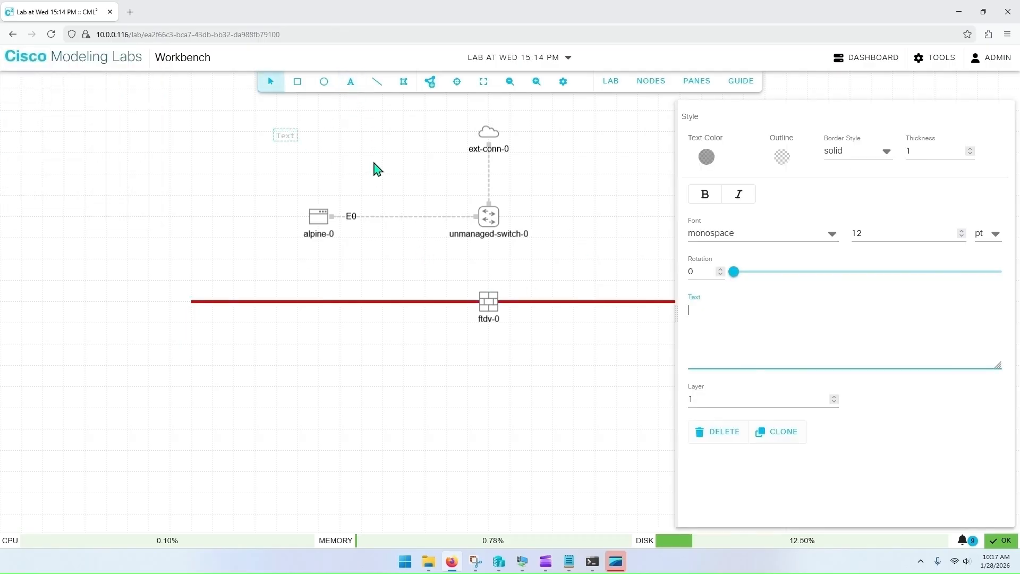
type("DMZ ")
type("10.0.0")
type(".0/24")
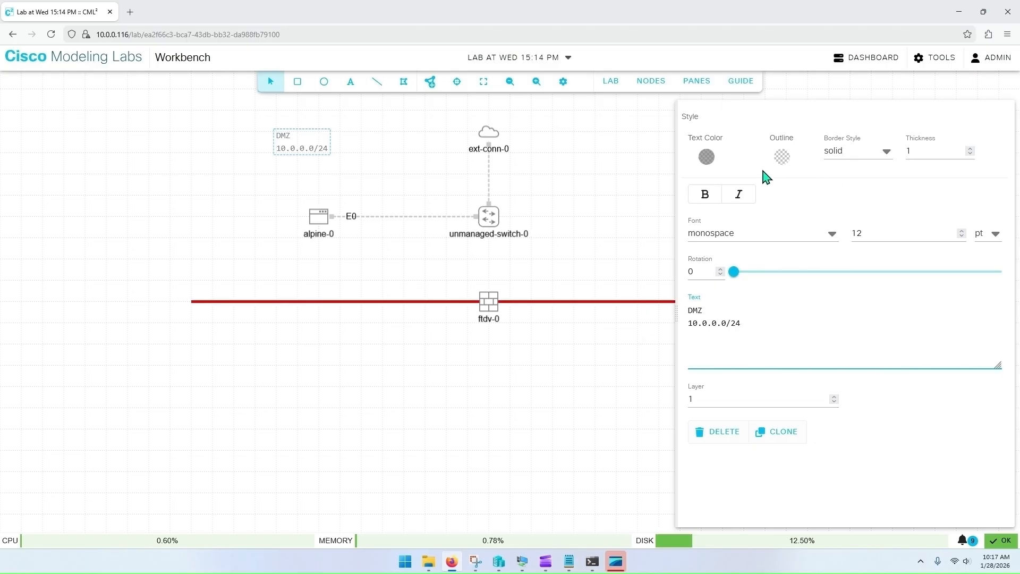
Step: Set the annotation's text color to near-black and its font size to 16 pt
left_click(706, 157)
left_click_drag(737, 241, 678, 245)
left_click(959, 164)
left_click(770, 317)
left_click(962, 232)
left_click(962, 232)
left_click(962, 232)
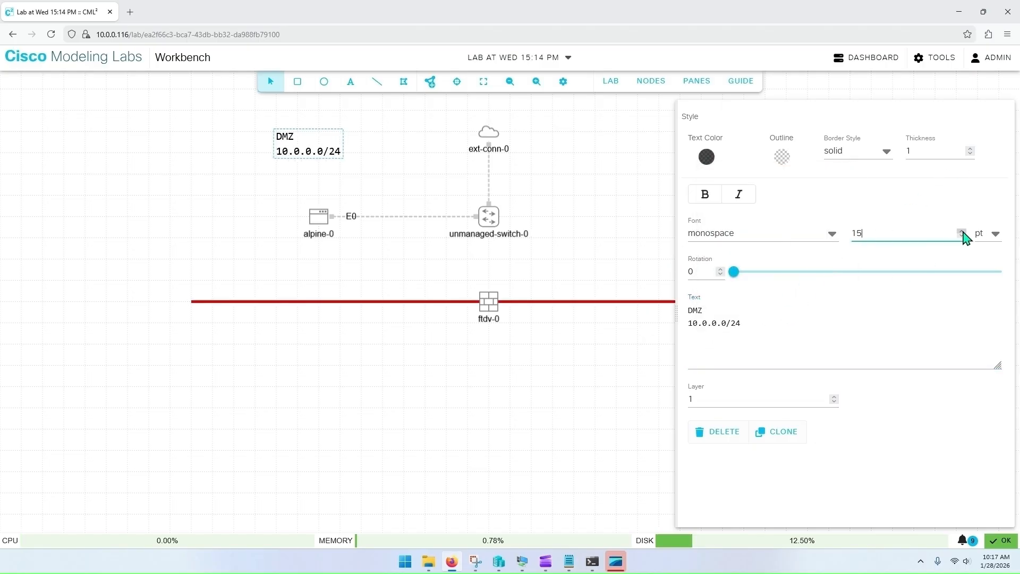
left_click(962, 232)
Step: Move the DMZ annotation slightly to the left
left_click(314, 187)
left_click(319, 153)
left_click_drag(313, 153, 254, 152)
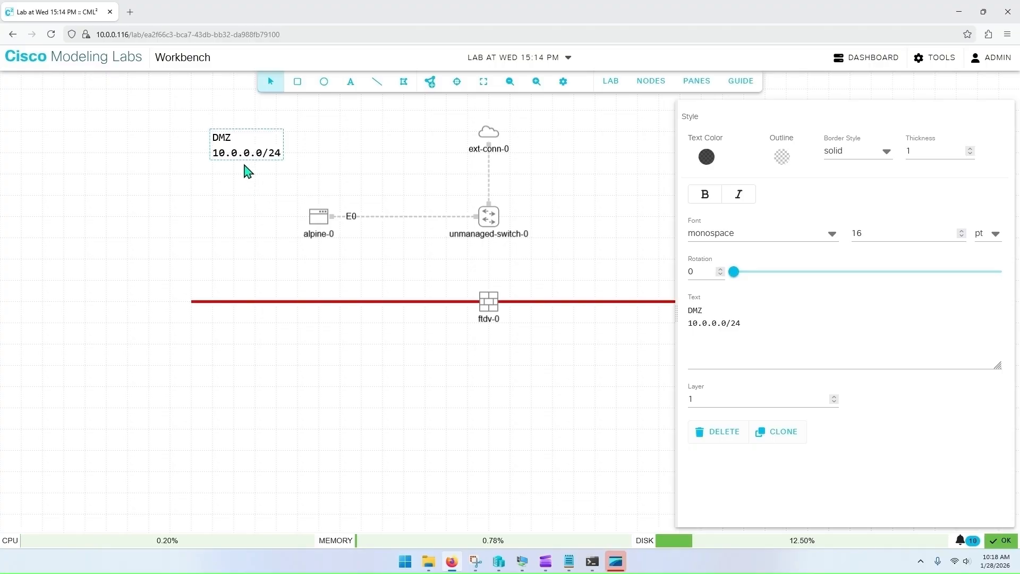
Step: Clone the DMZ annotation, place the copy on the red line's left end, and change its text to Internal 192.168.1.0/24
left_click(784, 442)
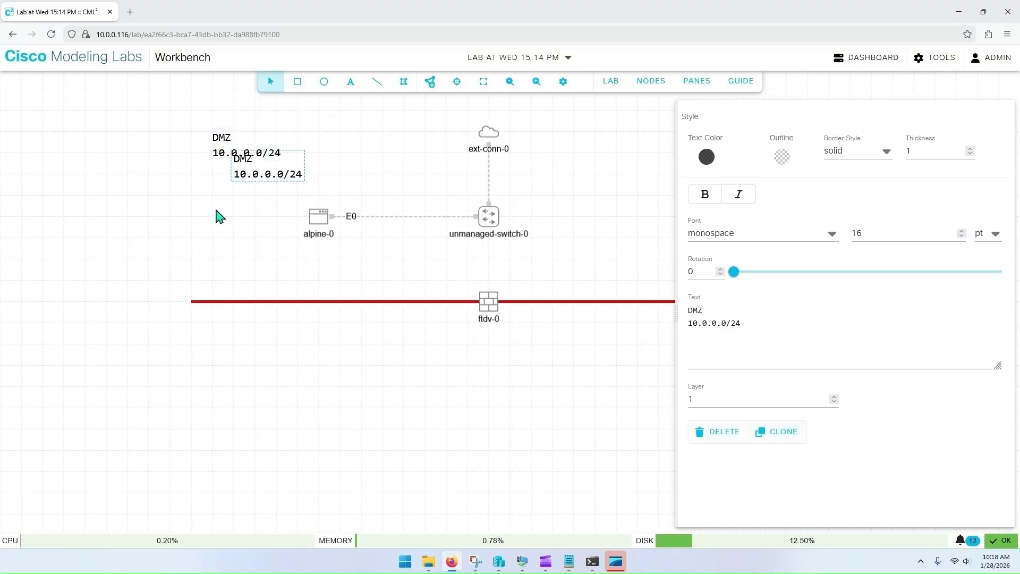
left_click_drag(263, 172, 224, 324)
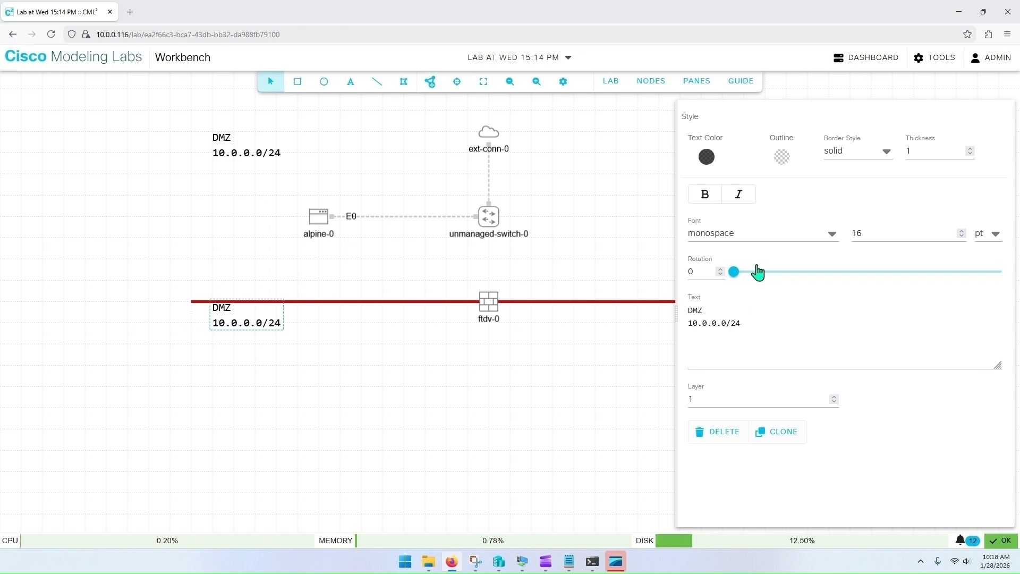
left_click_drag(704, 308, 674, 316)
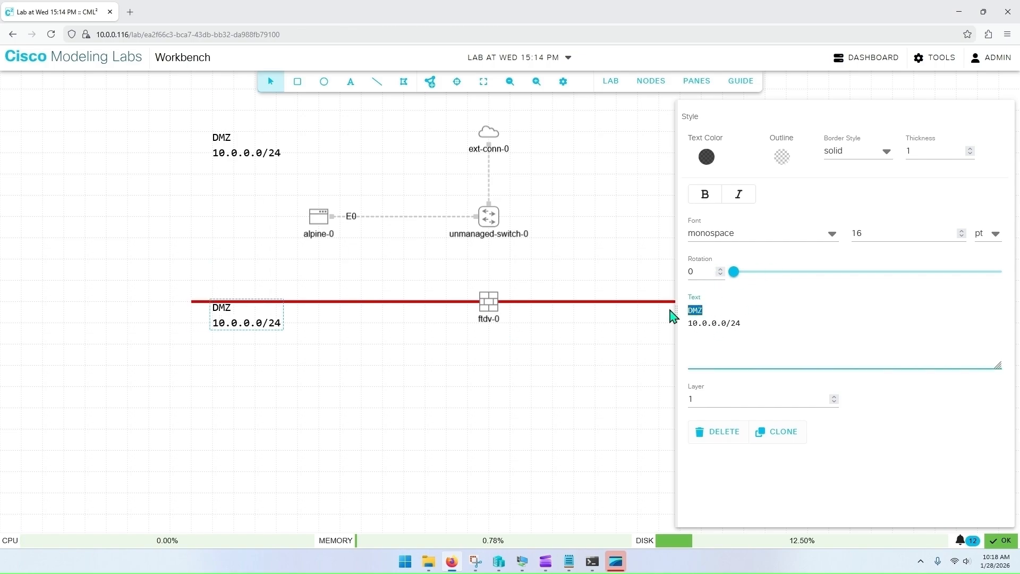
type("Internal")
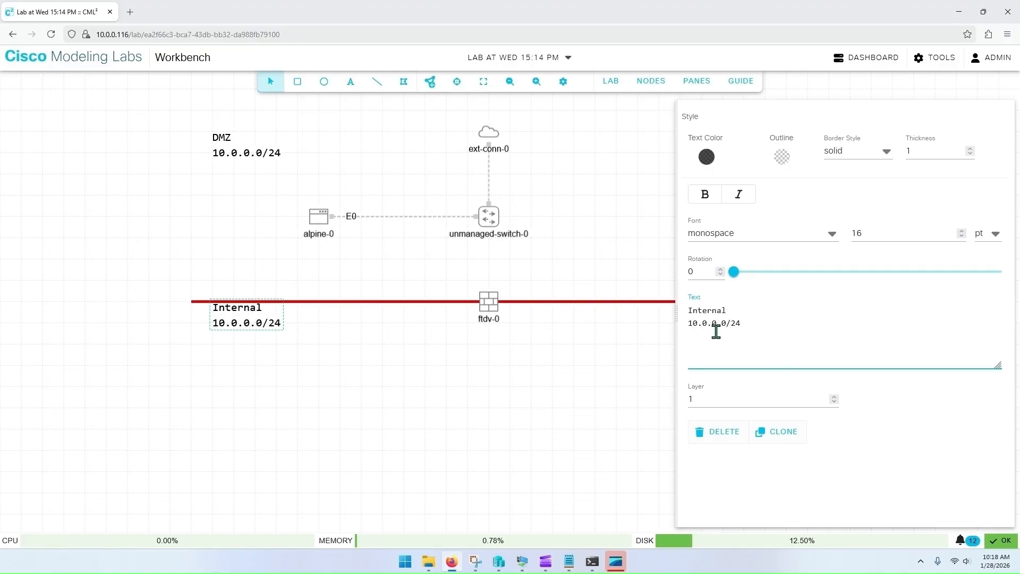
left_click_drag(823, 325, 681, 324)
type("192.168.1.0/24")
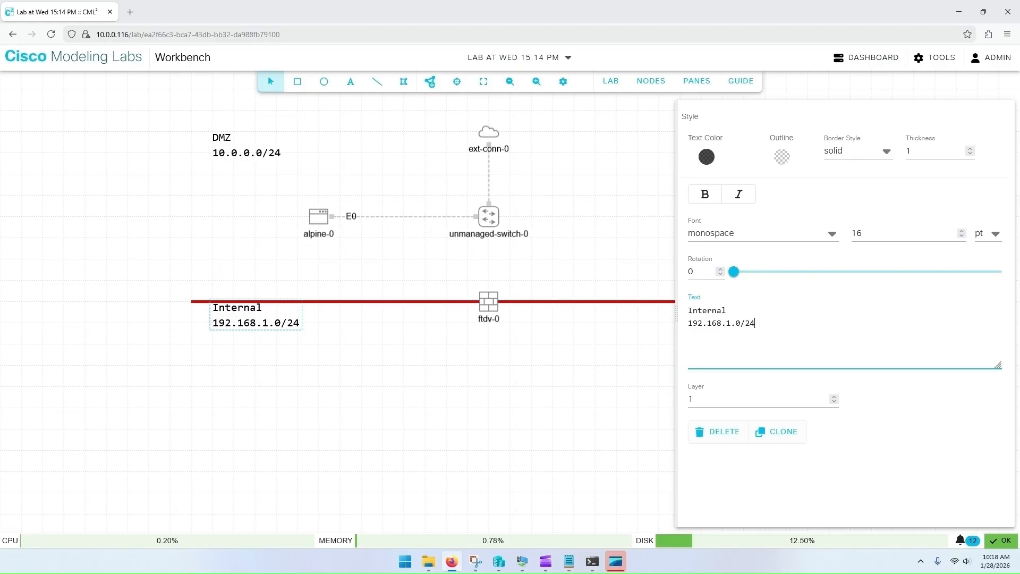
left_click(272, 370)
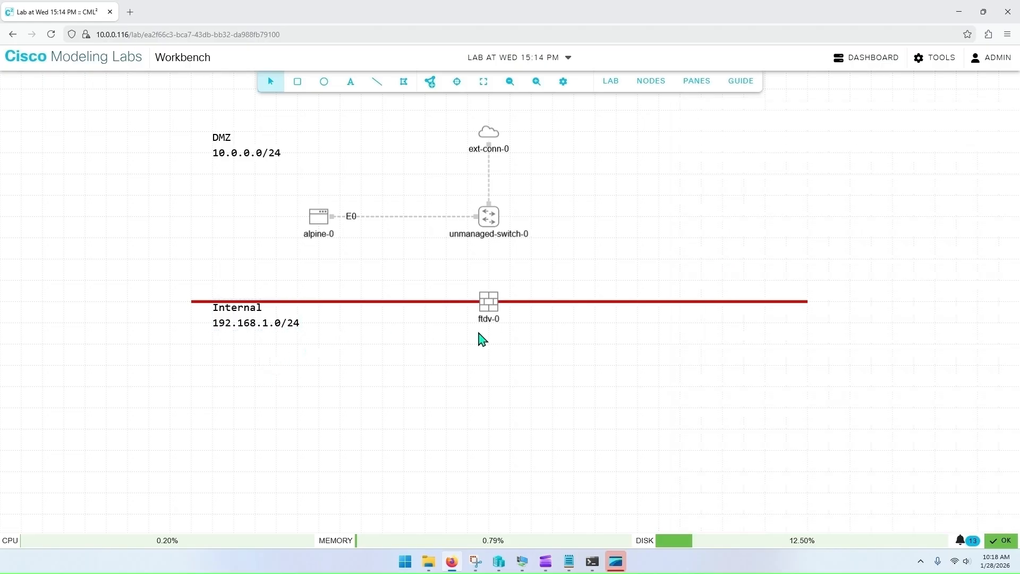
Step: Link unmanaged-switch-0 port2 to the FTDv firewall's GigE0/0 interface
right_click(489, 219)
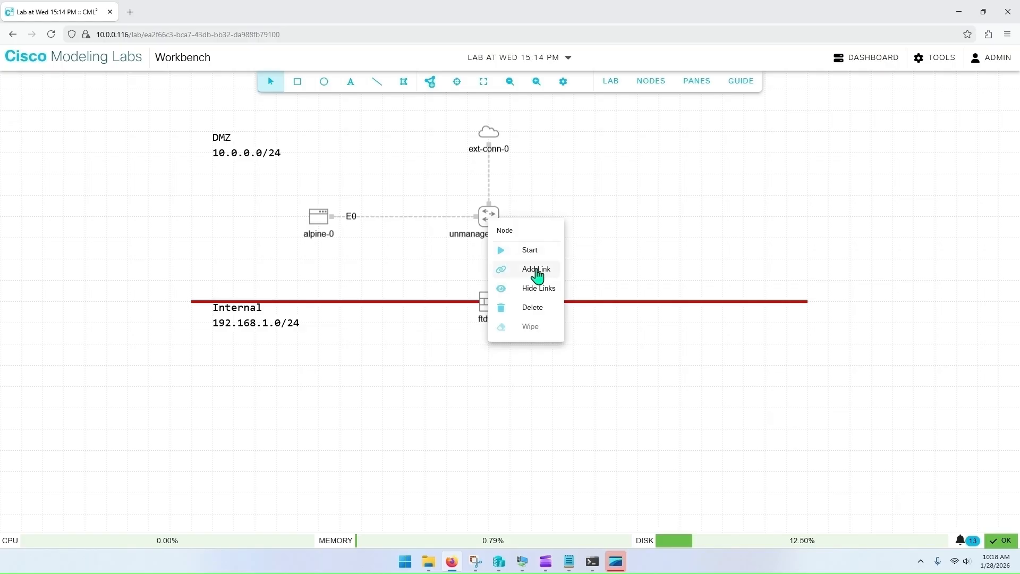
left_click(537, 269)
left_click(486, 300)
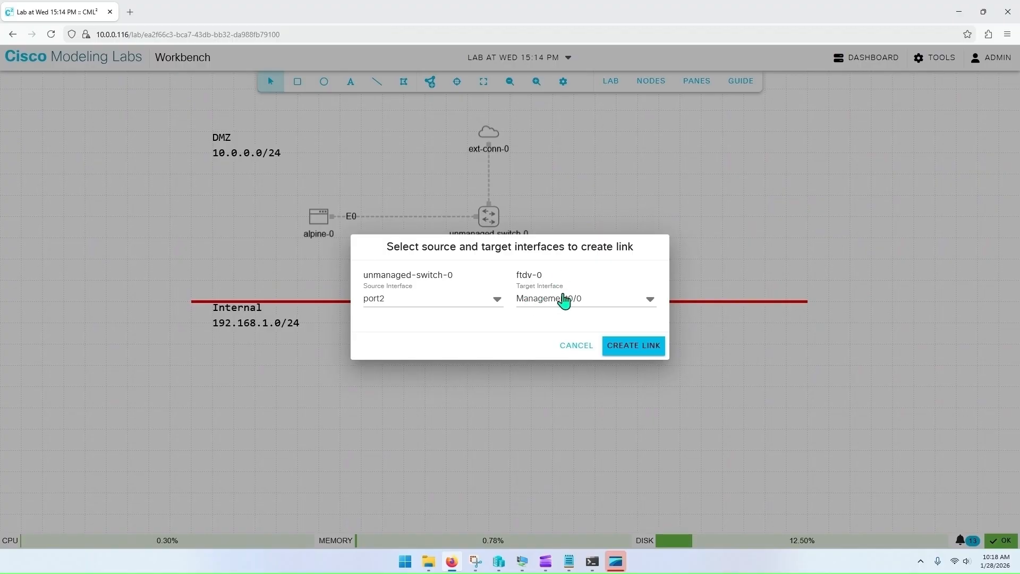
left_click(648, 303)
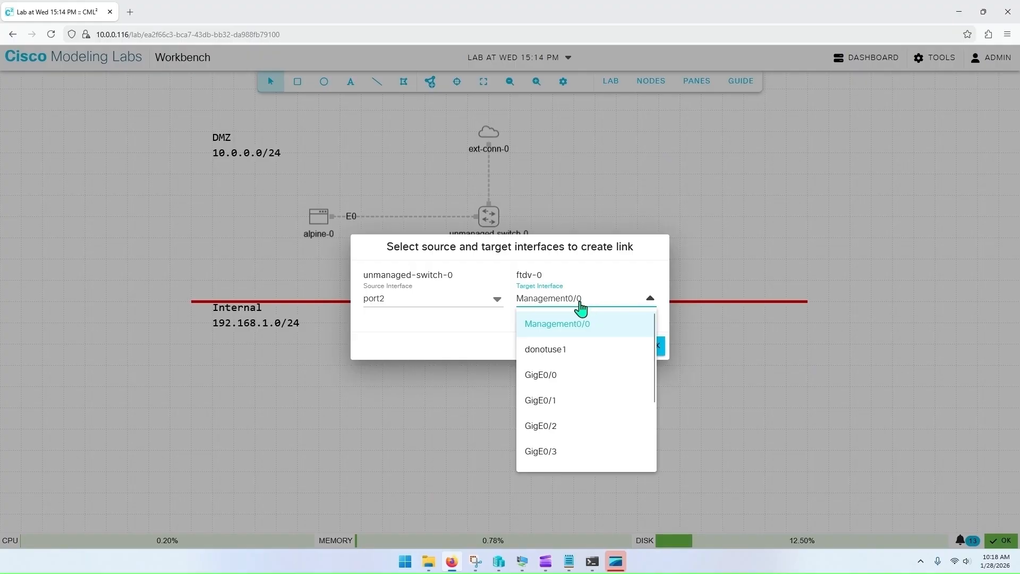
left_click(546, 380)
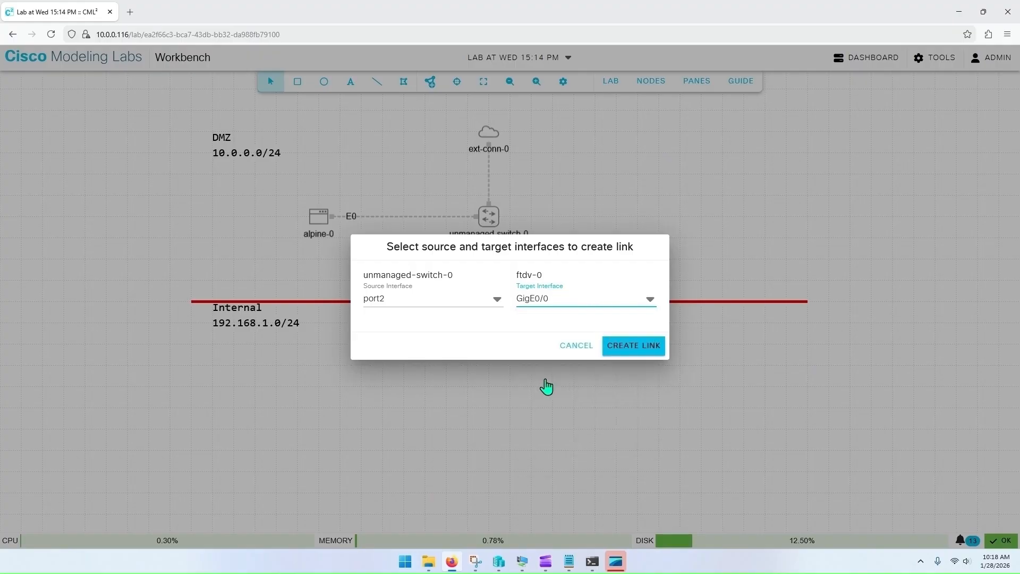
left_click(625, 351)
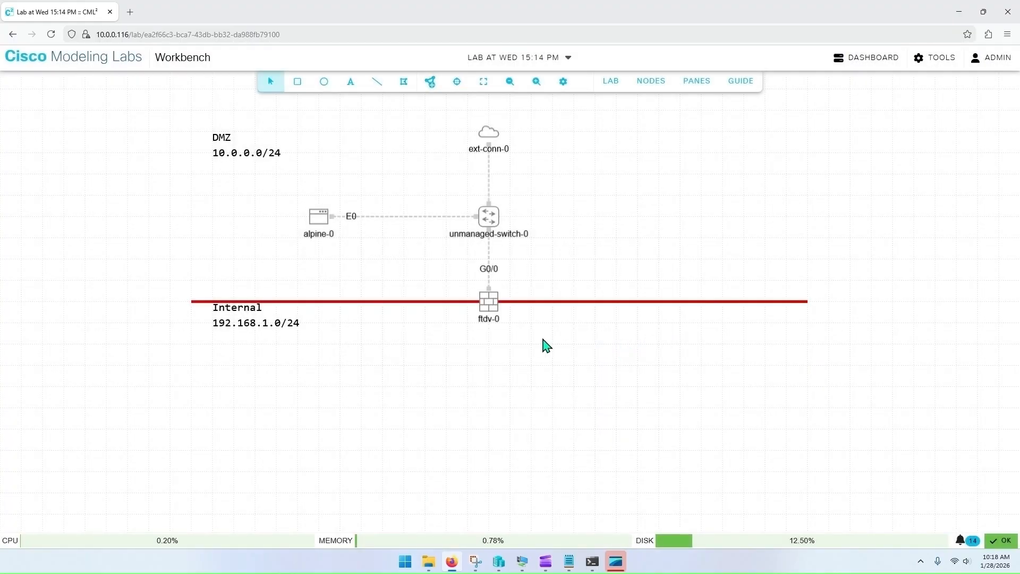
Step: Add a second Unmanaged Switch node below the FTDv firewall
left_click(431, 81)
scroll(547, 214, "down", 5)
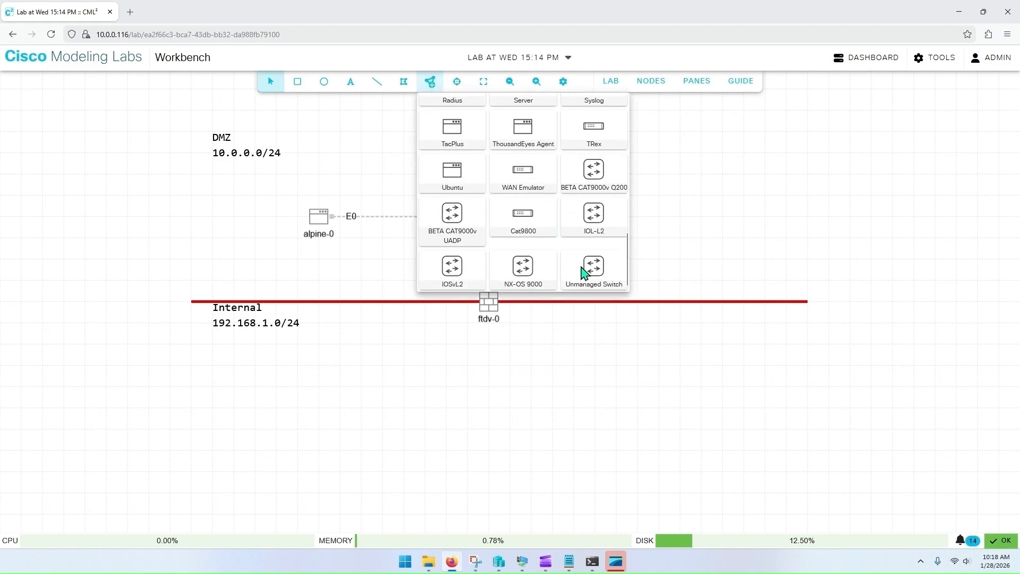
left_click_drag(594, 275, 485, 405)
left_click(424, 372)
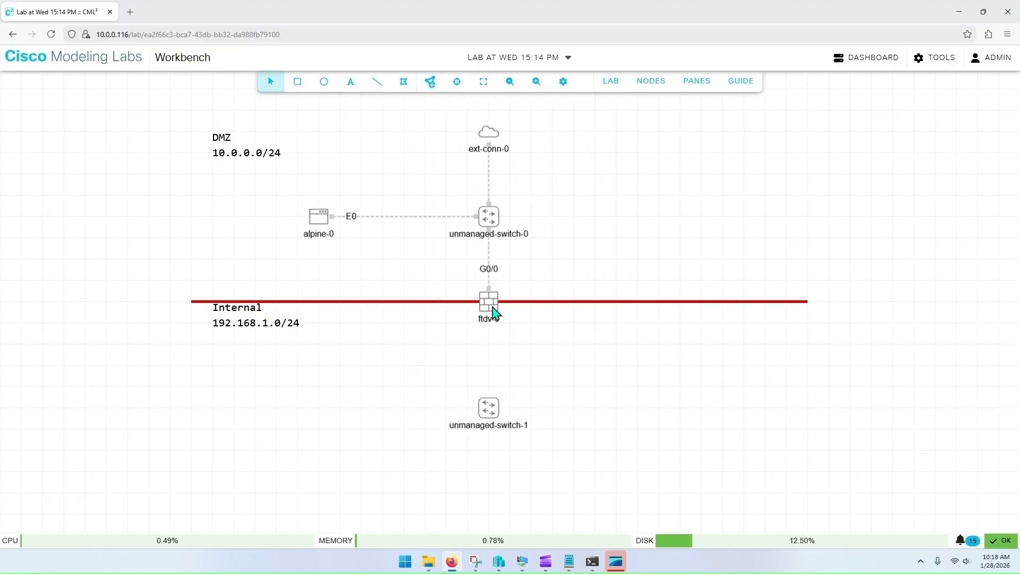
Step: Link the firewall's Management0/0 interface to unmanaged-switch-1 port0
right_click(488, 306)
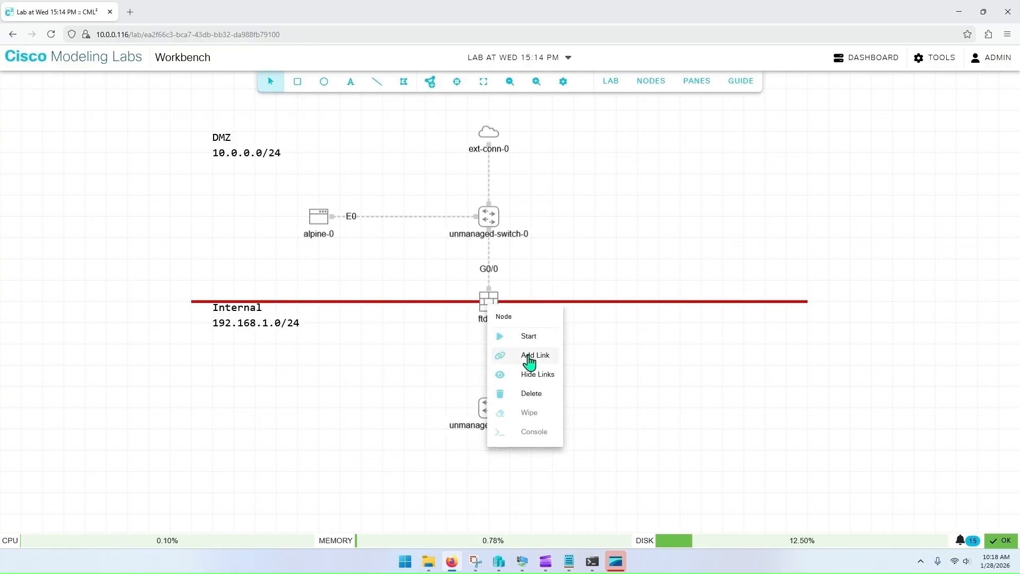
left_click(530, 361)
left_click(488, 407)
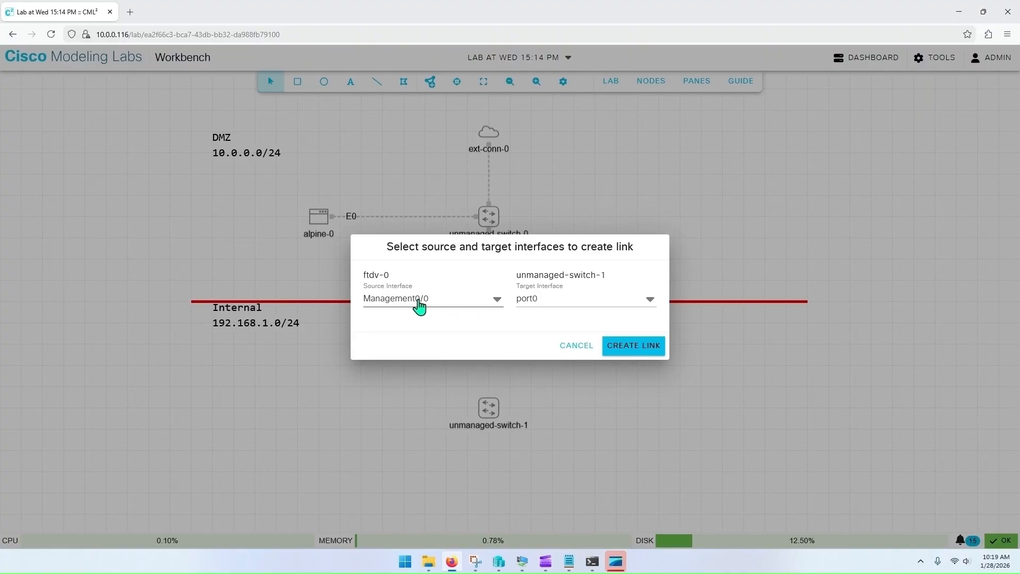
left_click(640, 351)
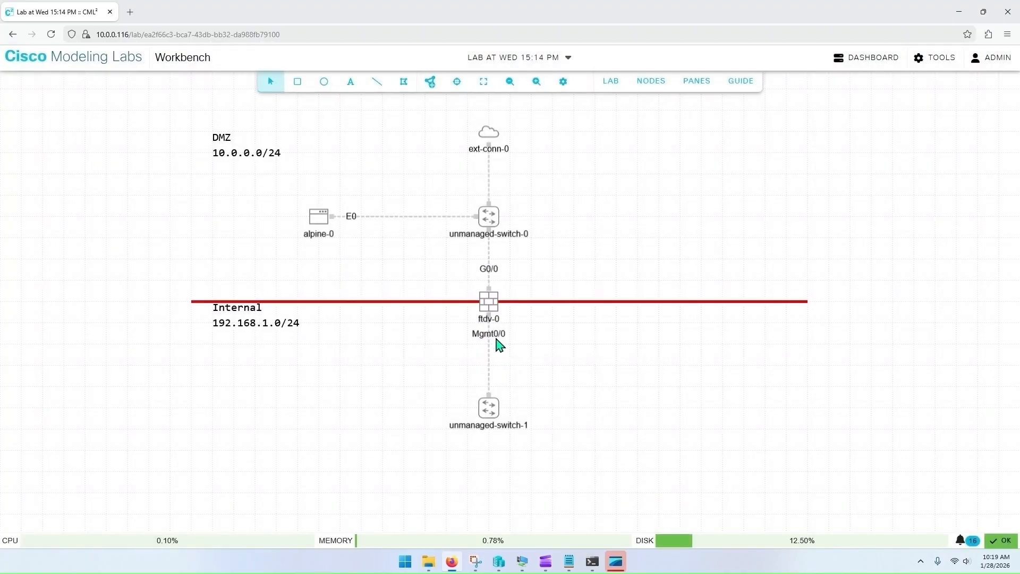
Step: Link the firewall's GigE0/1 interface to unmanaged-switch-1 port1
right_click(488, 300)
left_click(534, 353)
left_click(492, 407)
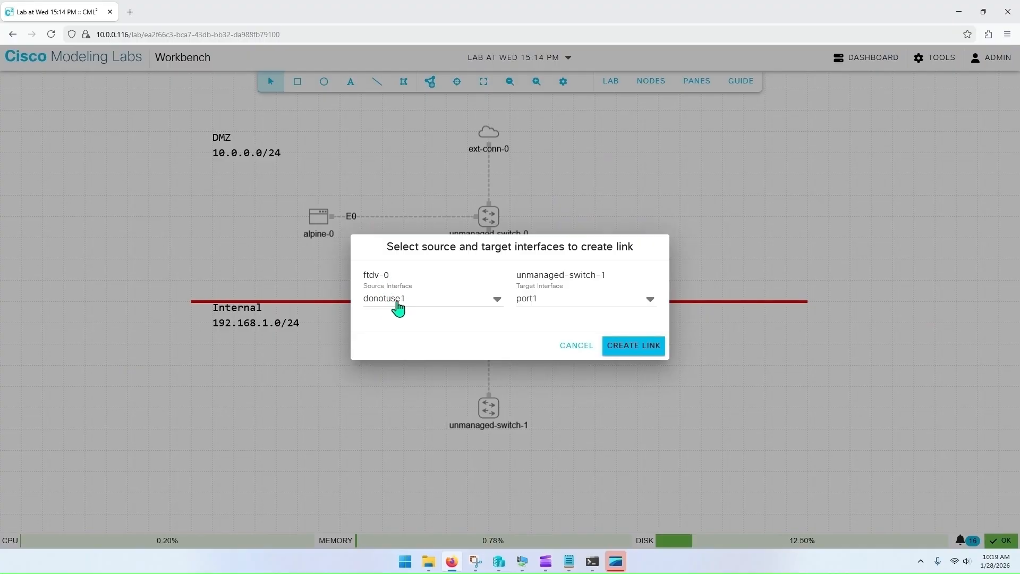
left_click(496, 301)
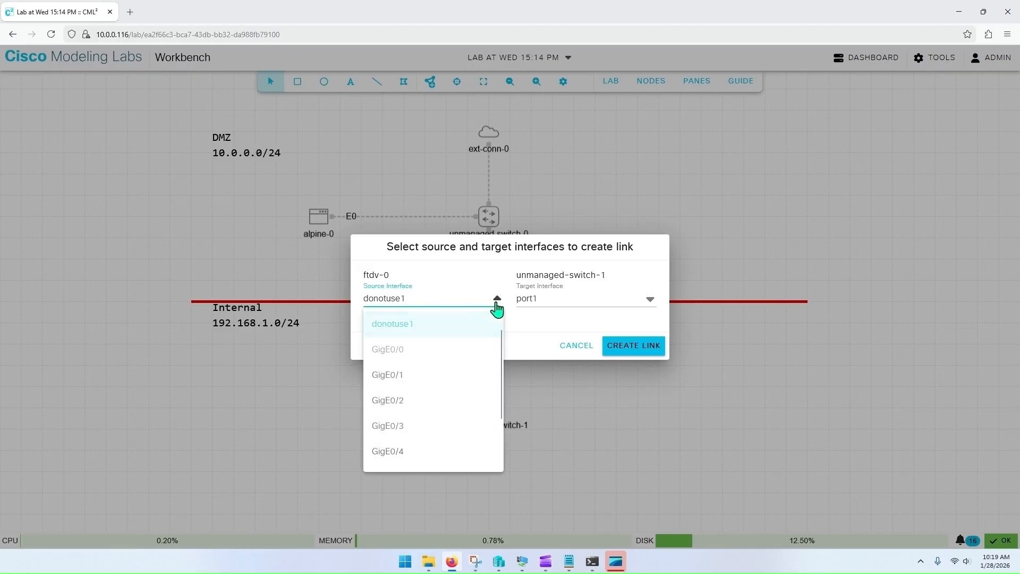
left_click(420, 378)
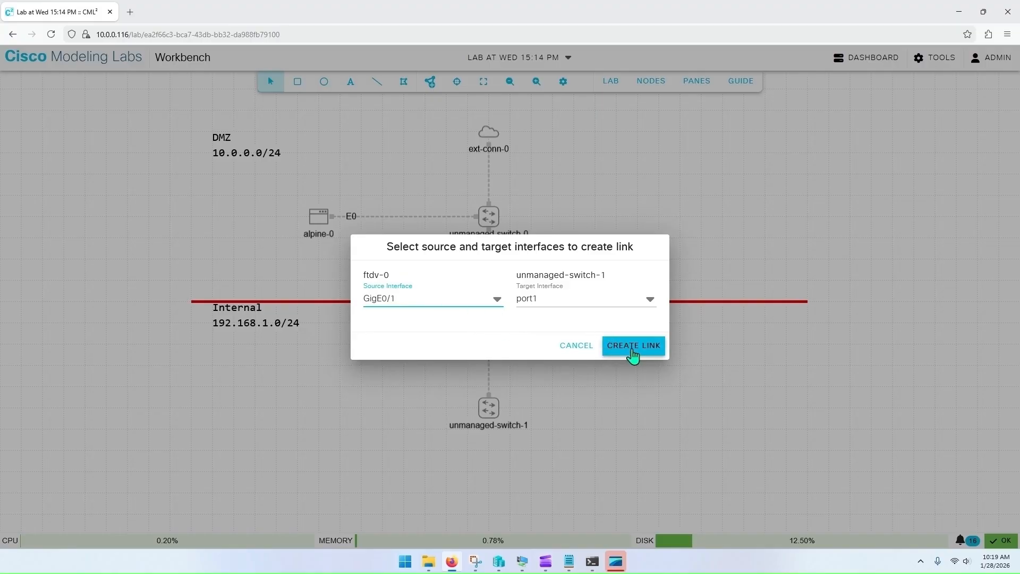
left_click(632, 352)
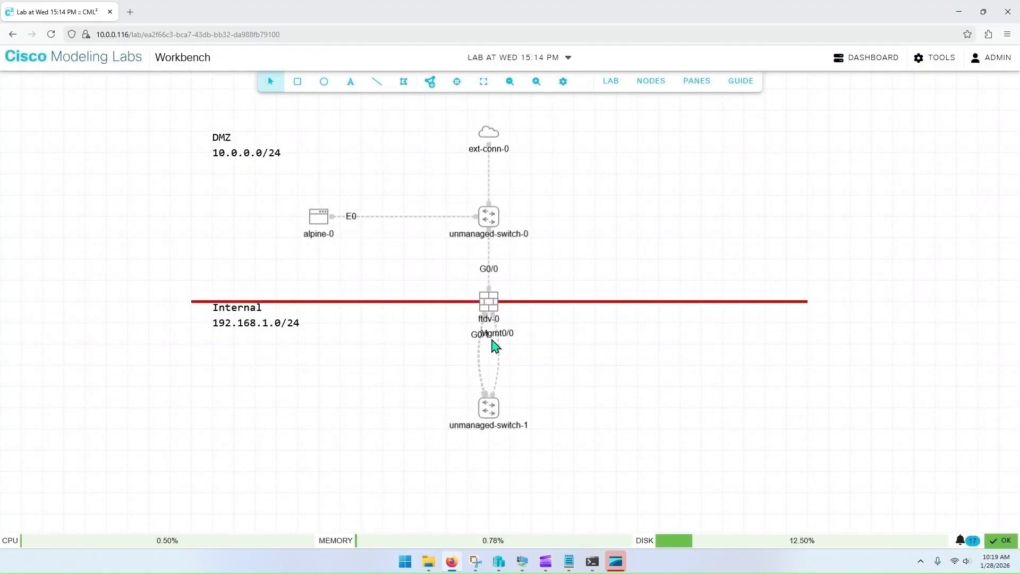
Step: Add an Alpine node to the left of unmanaged-switch-1
left_click(430, 83)
scroll(550, 208, "down", 3)
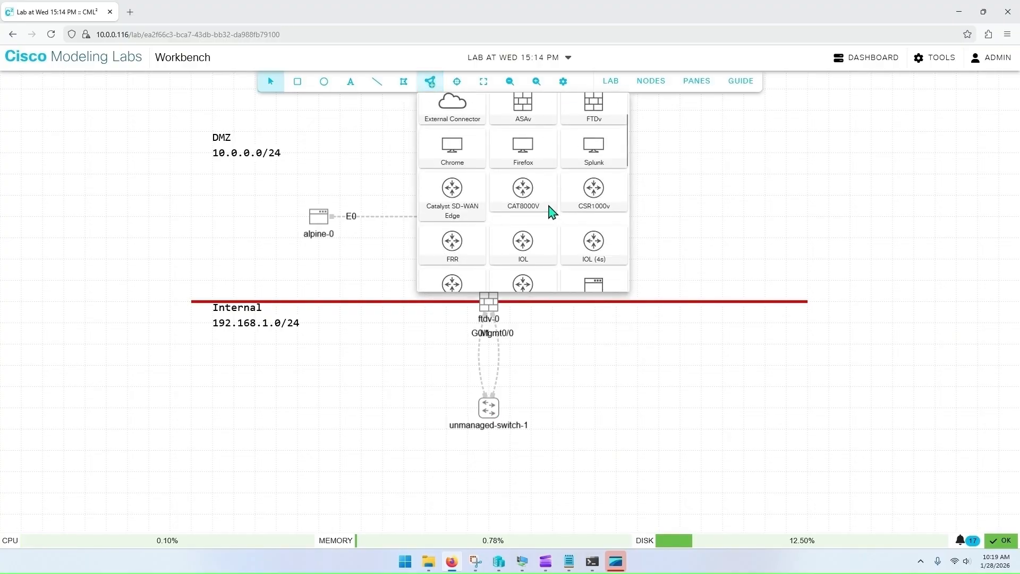
left_click_drag(591, 187, 309, 420)
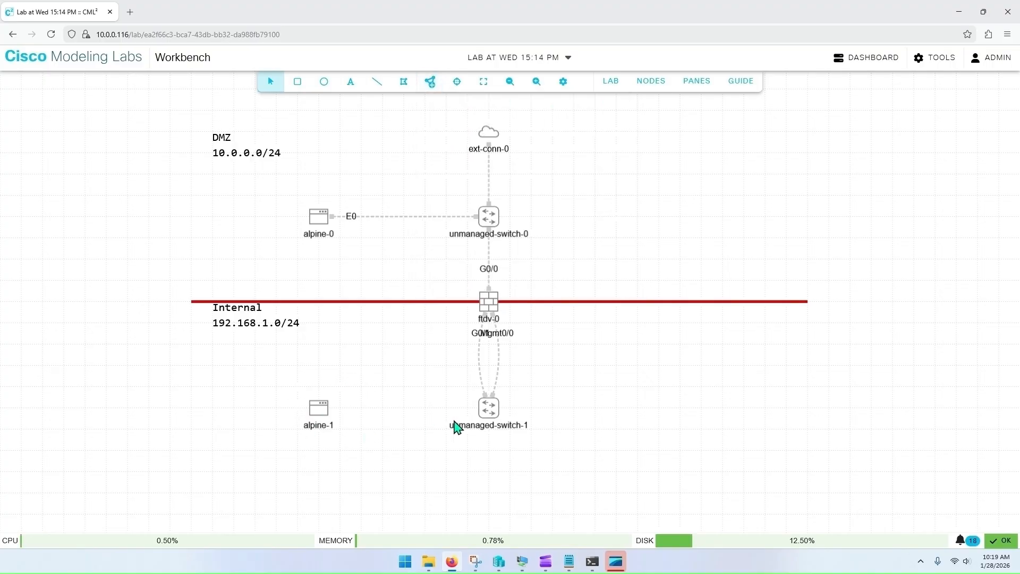
Step: Link unmanaged-switch-1 port2 to alpine-1's eth0 interface
right_click(491, 414)
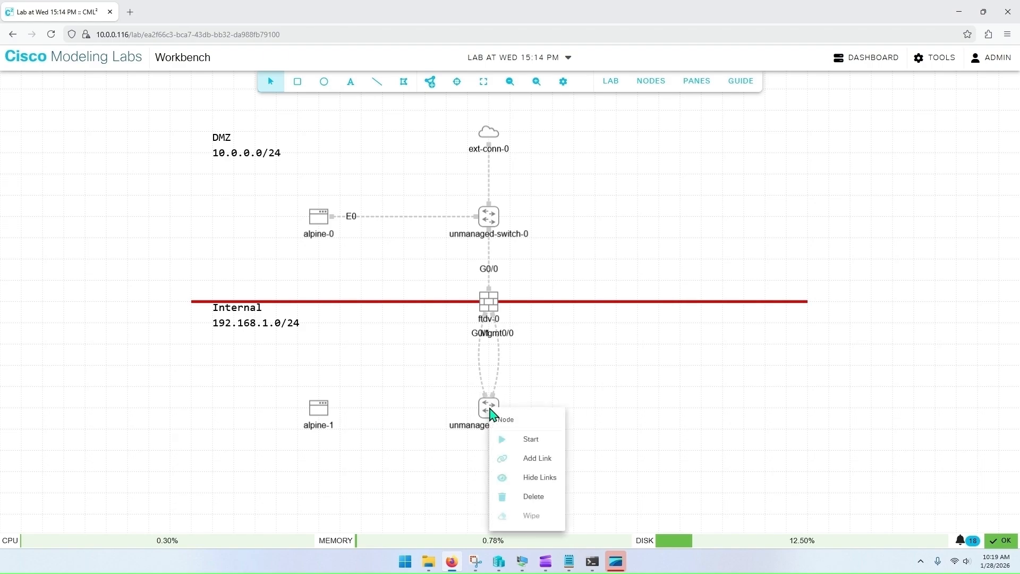
left_click(539, 457)
left_click(321, 416)
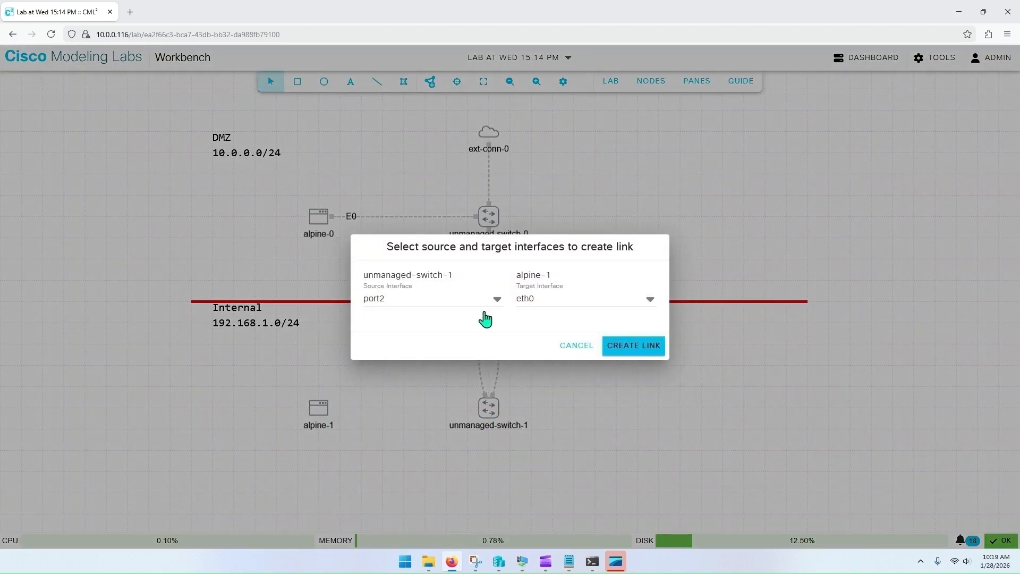
left_click(633, 346)
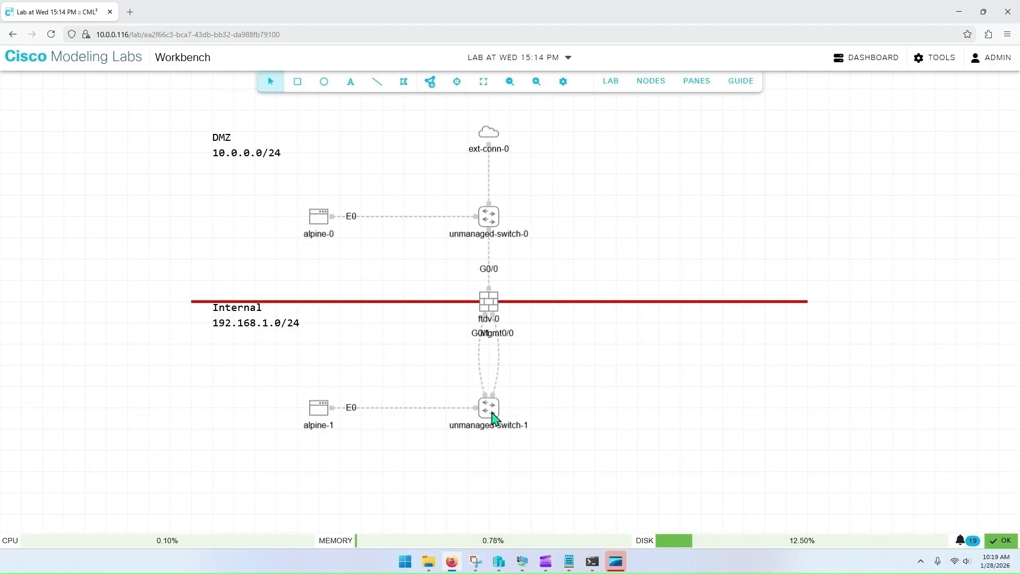
Step: Add a Firefox node below and to the right of unmanaged-switch-1
left_click(434, 87)
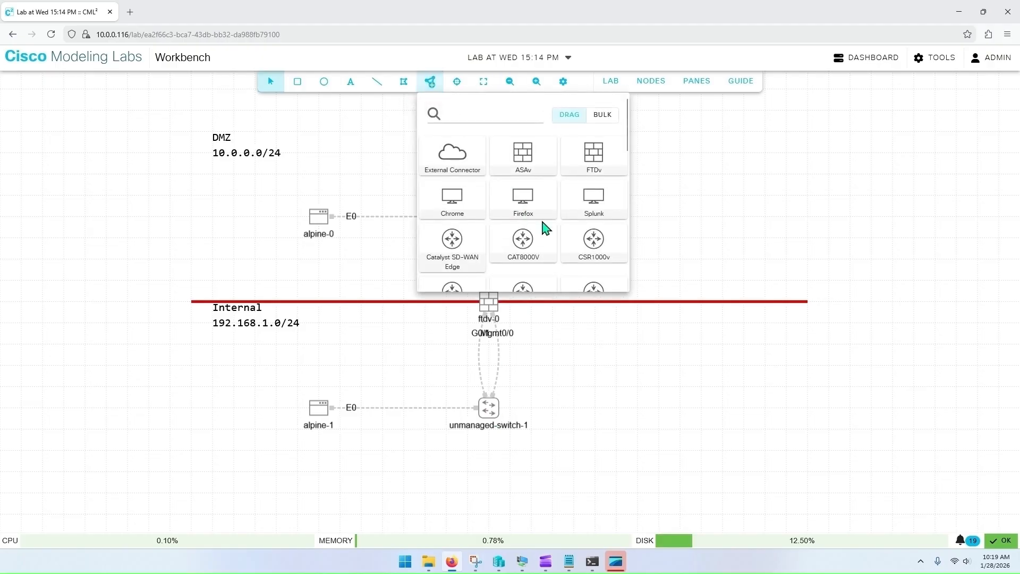
left_click_drag(526, 208, 582, 486)
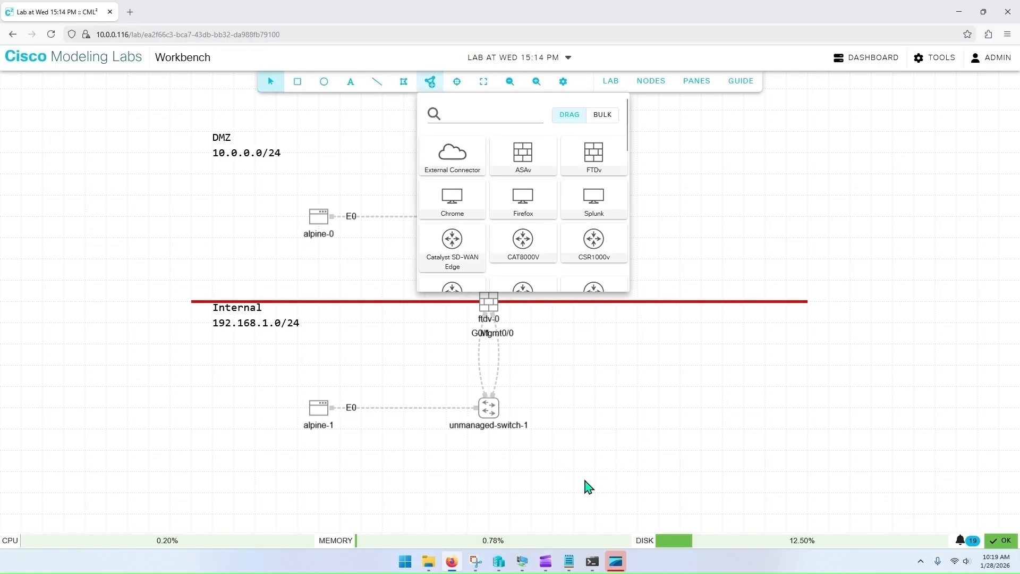
left_click(570, 437)
left_click_drag(594, 506, 594, 484)
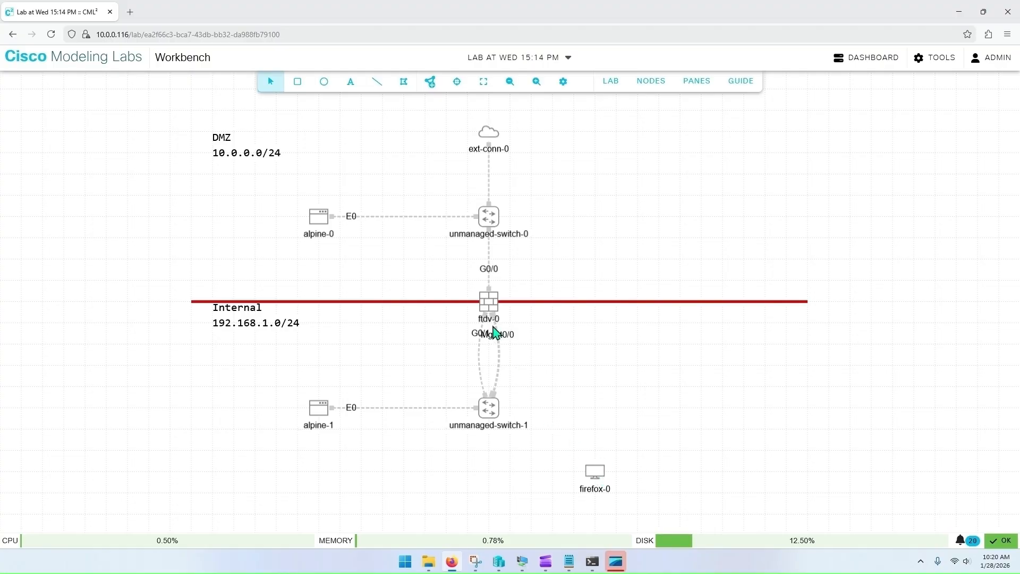
Step: Link unmanaged-switch-1 port3 to firefox-0's eth0 interface
right_click(492, 417)
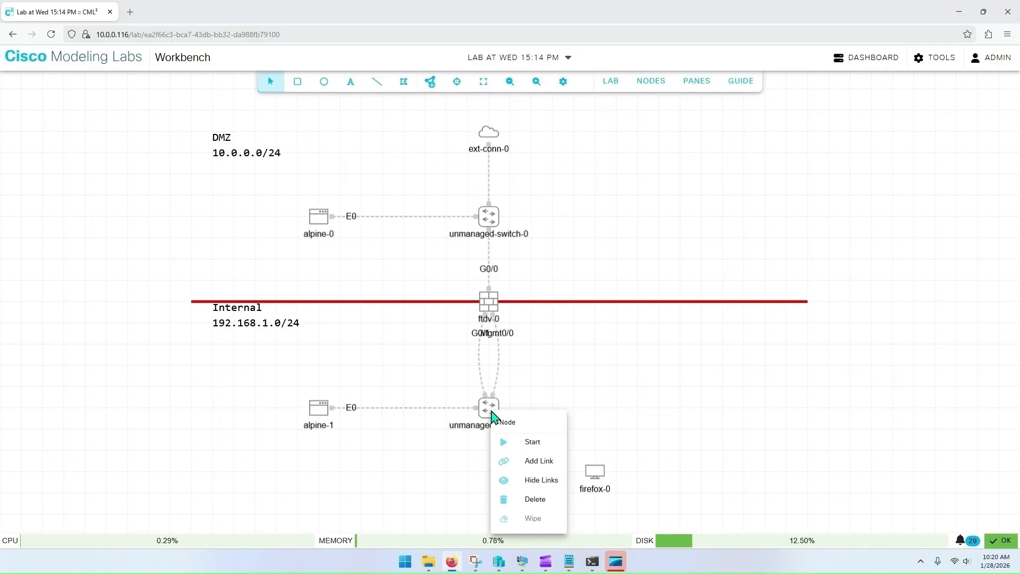
left_click(539, 462)
left_click(594, 472)
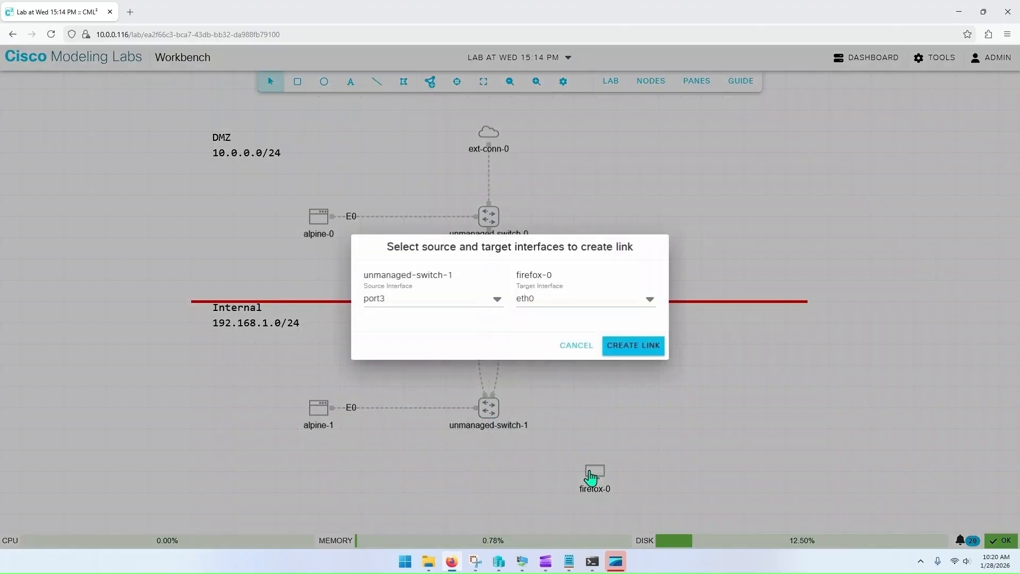
left_click(616, 352)
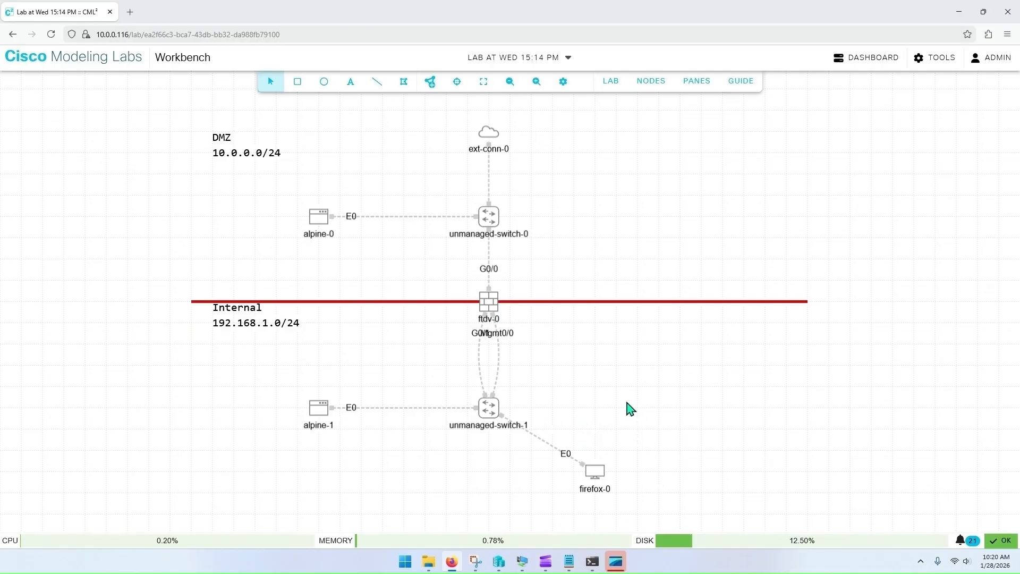
Step: Add a text annotation reading 10.0.0.1 and set its text color to black
left_click(349, 85)
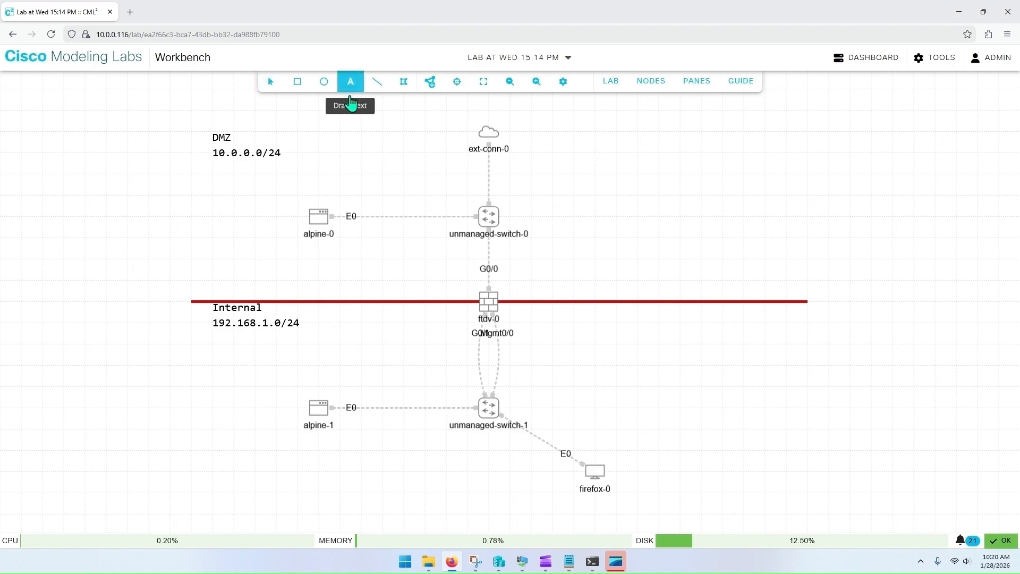
left_click(344, 140)
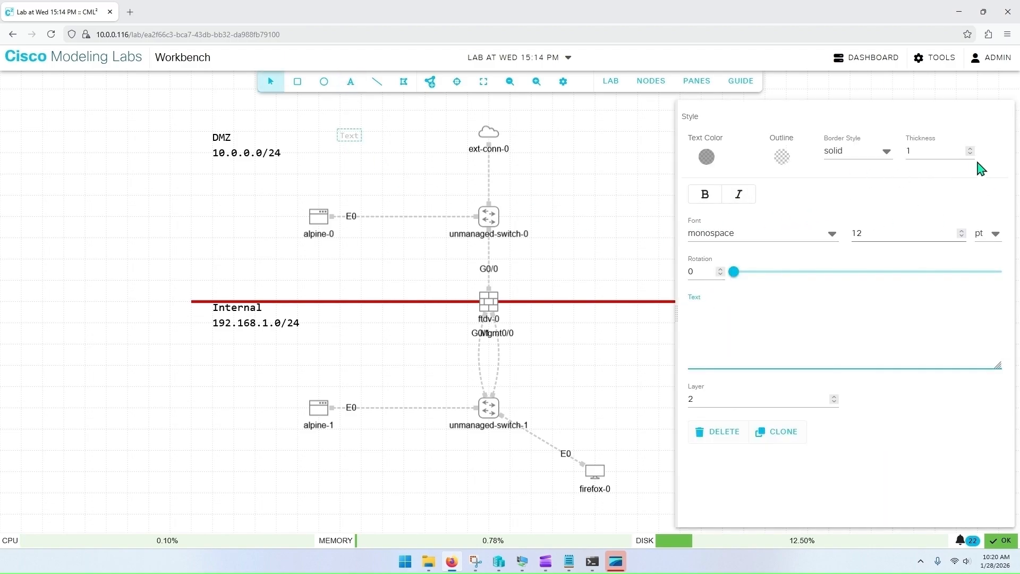
left_click(727, 300)
type("10.0.0.1")
left_click(707, 156)
left_click_drag(718, 193, 703, 242)
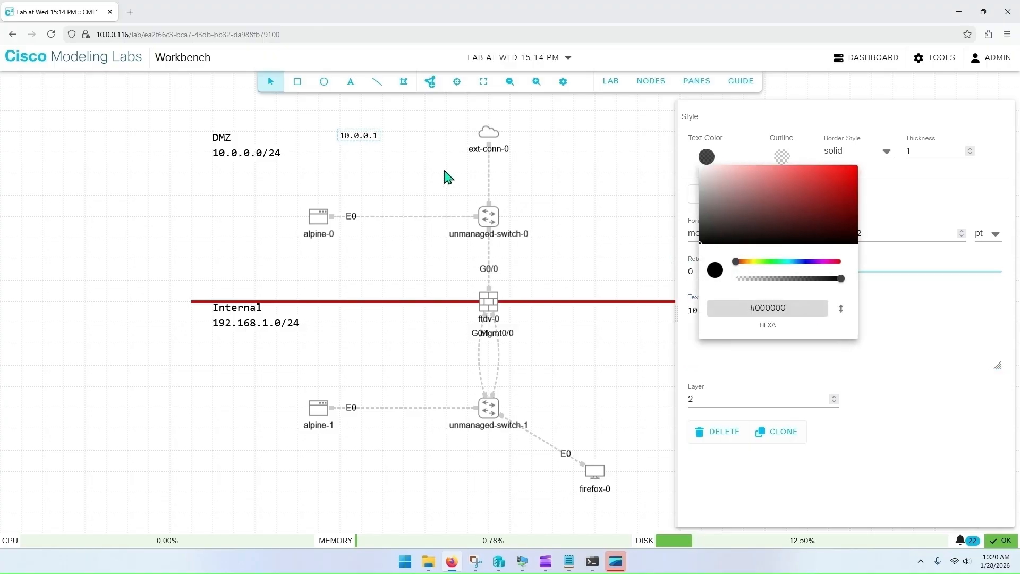
Step: Move the 10.0.0.1 annotation next to the ext-conn-0 cloud
left_click(383, 141)
mouse_move(364, 137)
left_mouse_down()
mouse_move(555, 137)
mouse_move(532, 137)
left_mouse_up()
left_click(548, 157)
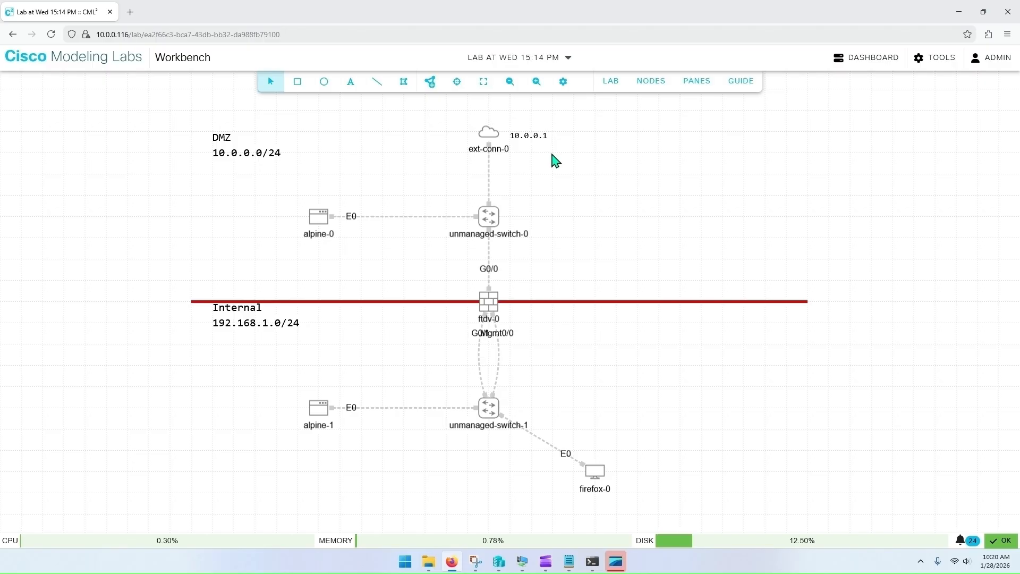
Step: Clone the 10.0.0.1 annotation and place the copy just below alpine-0
left_click(525, 137)
left_click(782, 440)
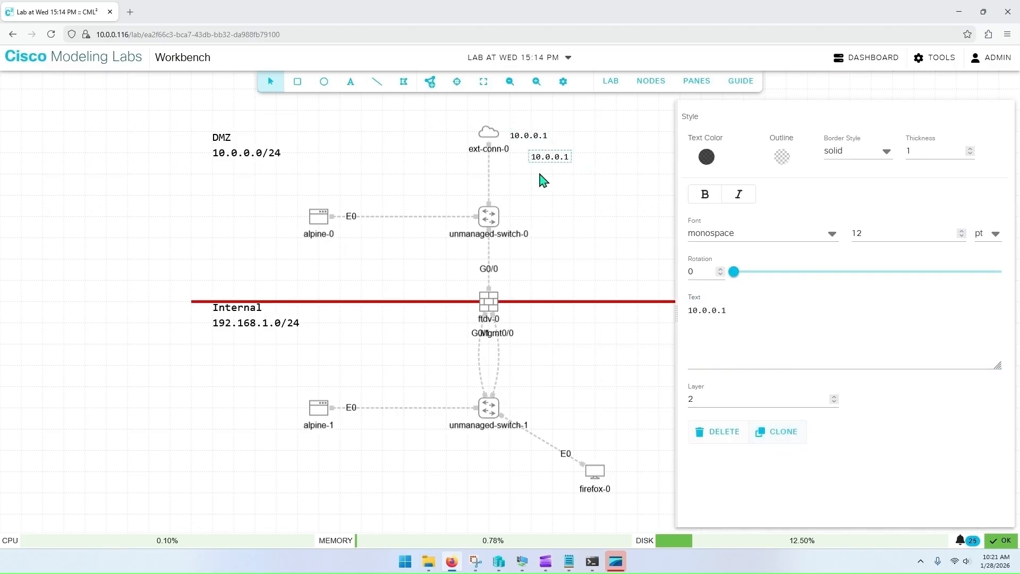
mouse_move(549, 158)
left_mouse_down()
mouse_move(360, 243)
mouse_move(328, 246)
left_mouse_up()
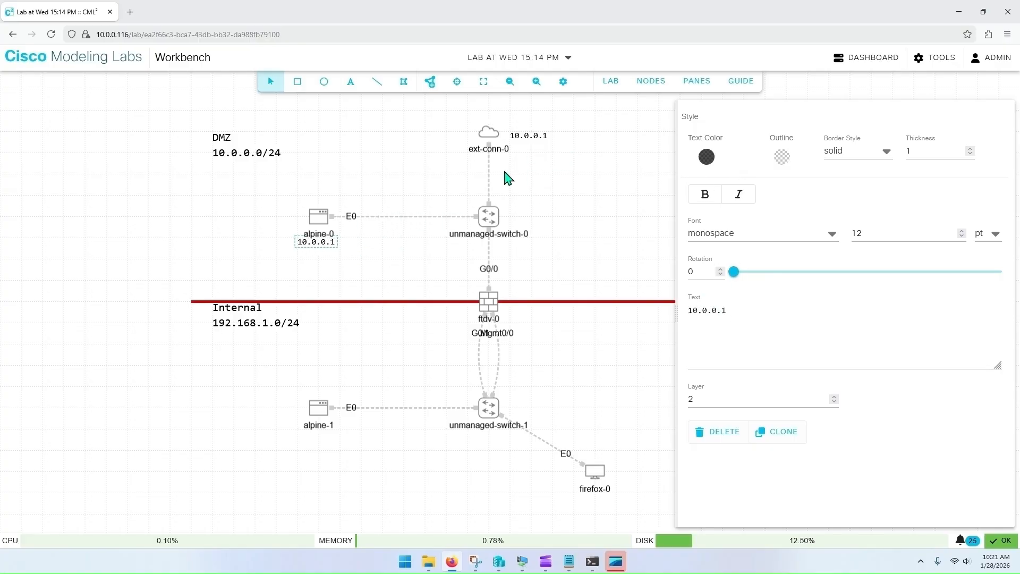
Step: Change the copied annotation's text to 10.0.0.130
left_click(737, 314)
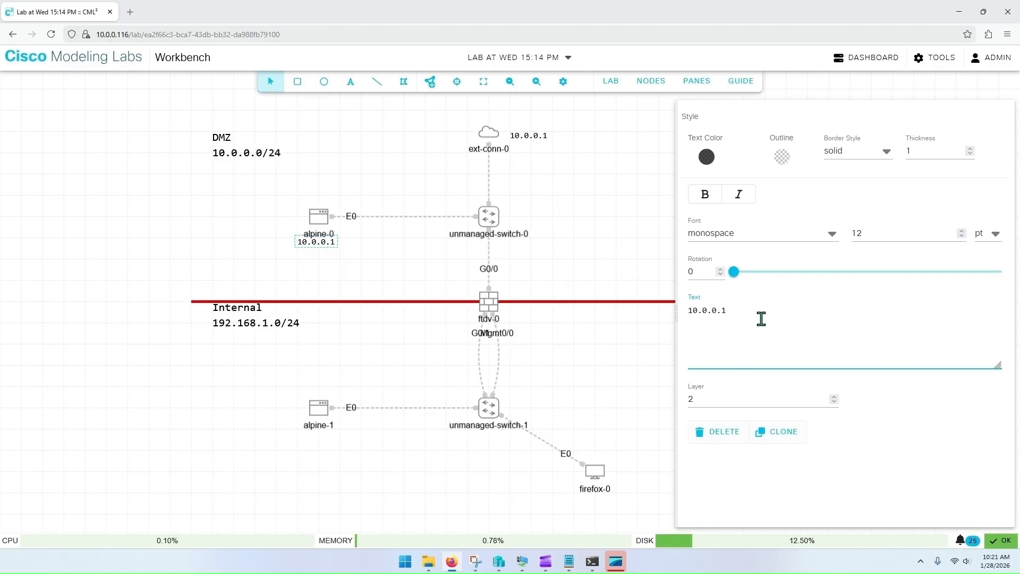
type("30")
Step: Switch to Command Prompt and ping 10.0.0.130
left_click(594, 564)
type("cls")
key("Return")
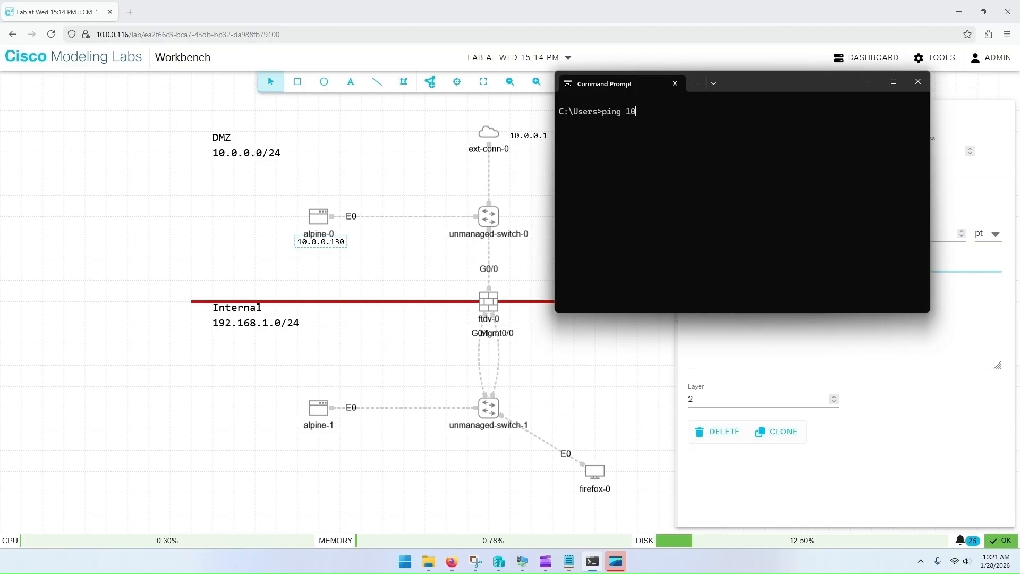
key("Return")
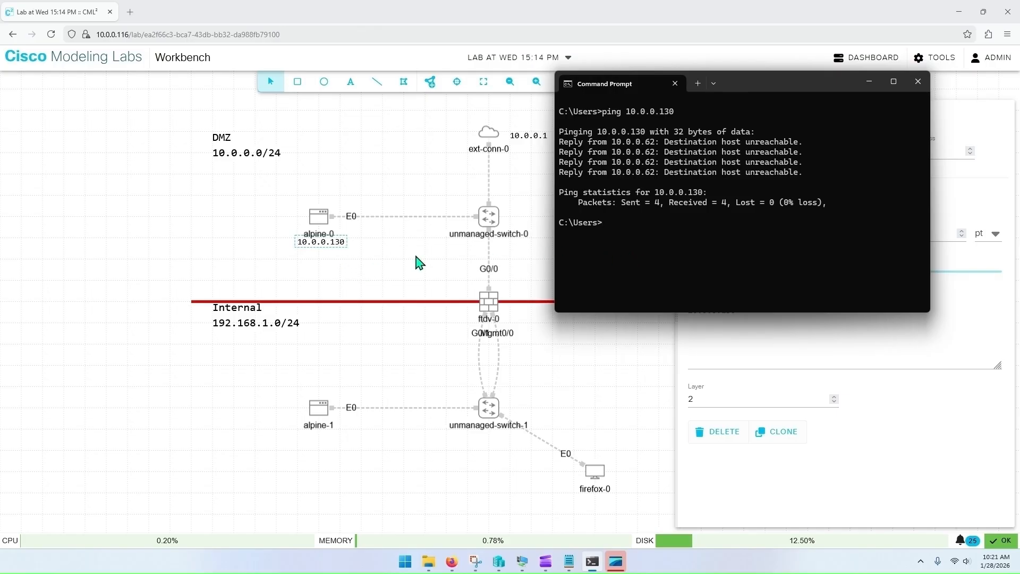
Step: Clone the 10.0.0.130 annotation and place the copy beside ftdv-0
left_click(363, 264)
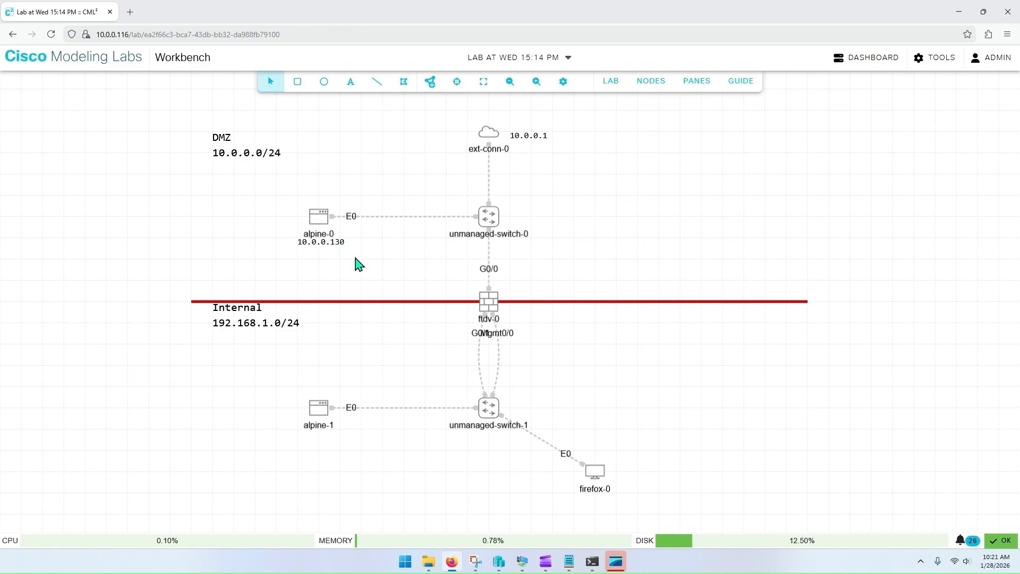
left_click(338, 243)
left_click(773, 432)
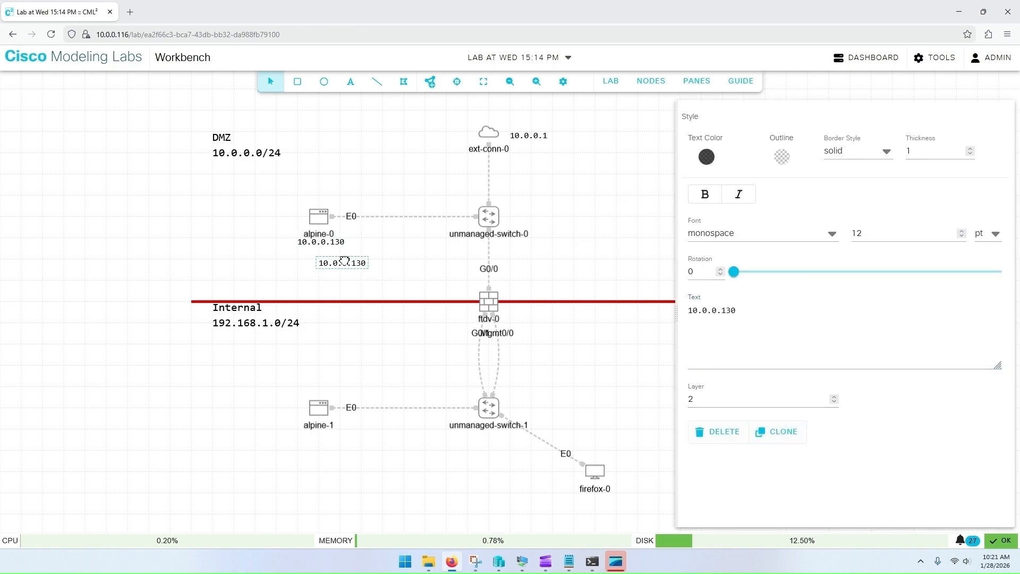
mouse_move(356, 267)
left_mouse_down()
mouse_move(462, 312)
mouse_move(462, 288)
left_mouse_up()
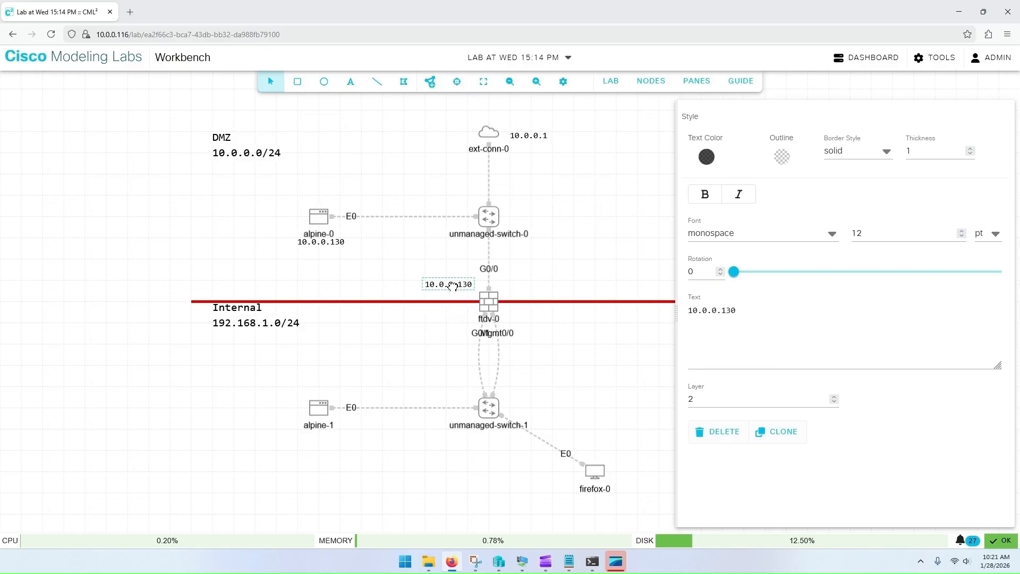
Step: Change the copied annotation's text to "Outside: 10.0.0.118" and shift it left of ftdv-0
left_click(750, 311)
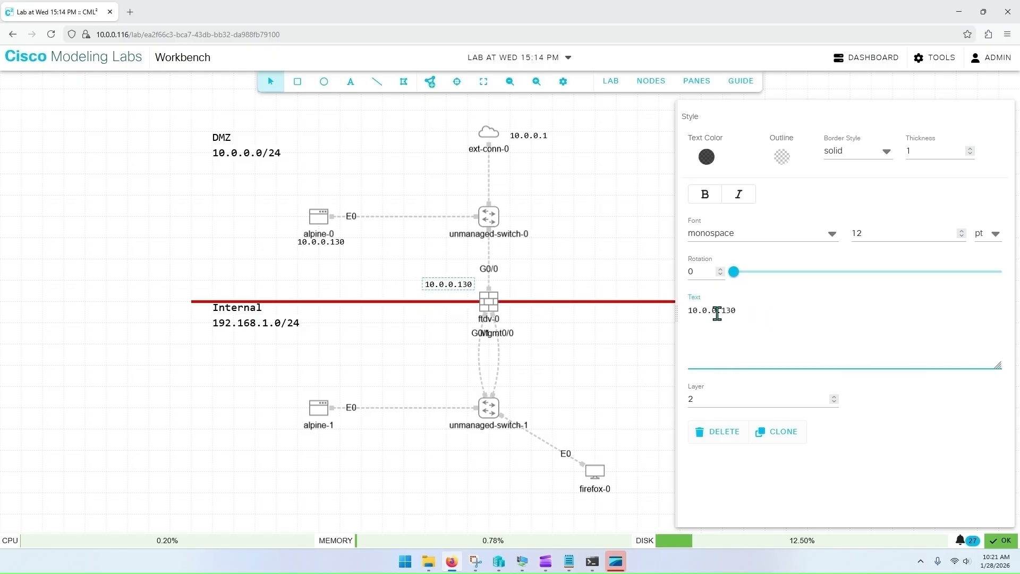
left_click(689, 312)
type("Outside:")
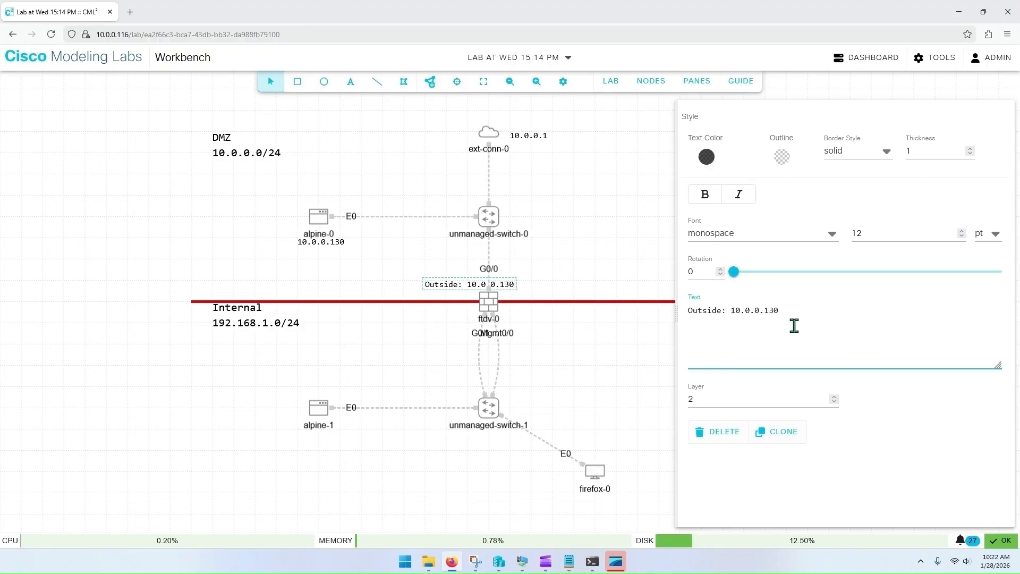
left_click(812, 311)
key("BackSpace")
key("BackSpace")
type("1")
left_click(439, 292)
left_click(456, 287)
left_click_drag(455, 287, 413, 287)
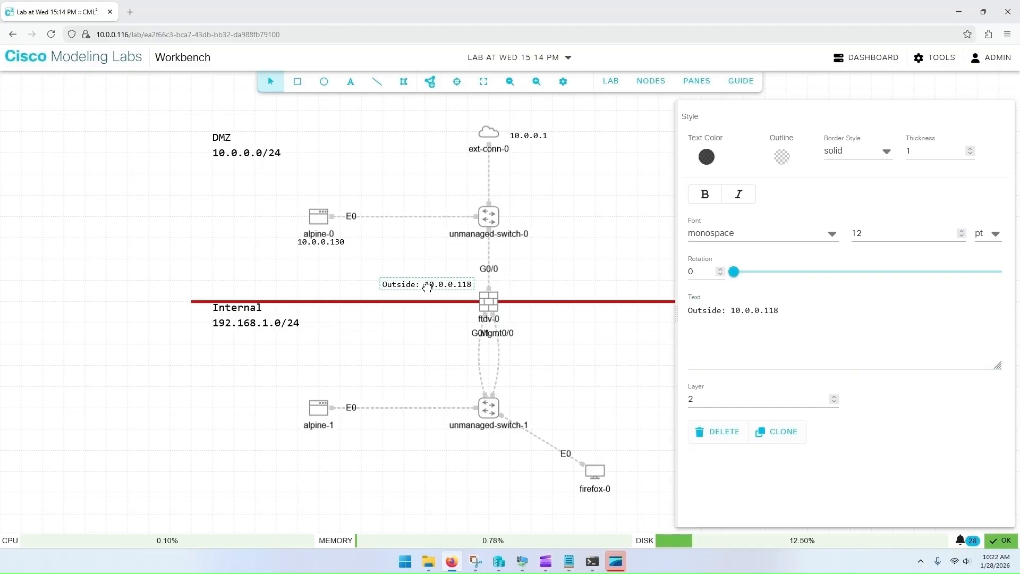
Step: Clone the Outside annotation, change its text to "Inside: 192.168.1.1", and place it just below the Outside label
left_click(731, 311)
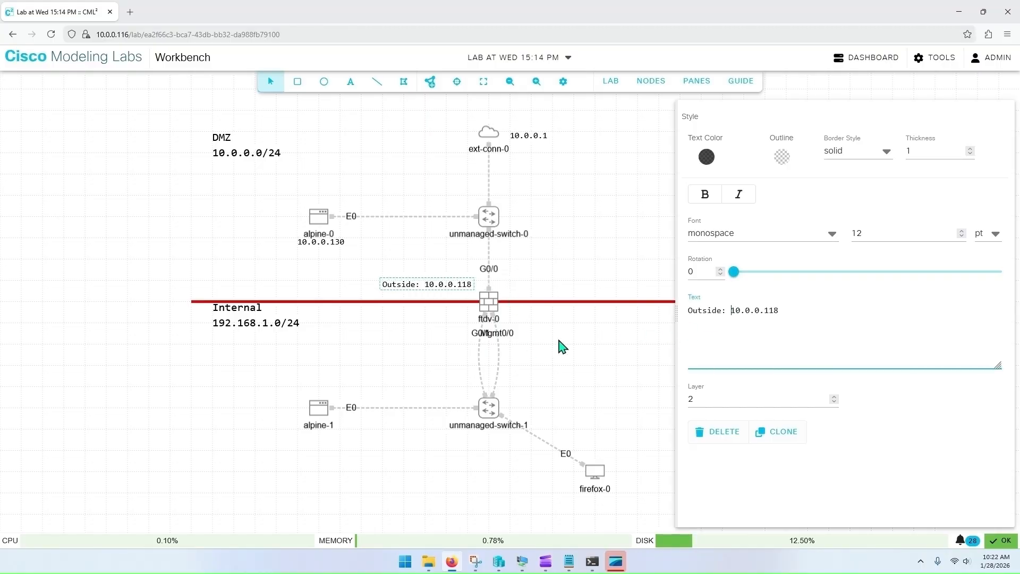
left_click(777, 433)
mouse_move(447, 305)
left_mouse_down()
mouse_move(445, 328)
mouse_move(424, 328)
left_mouse_up()
left_click_drag(719, 310, 670, 310)
type("Inside")
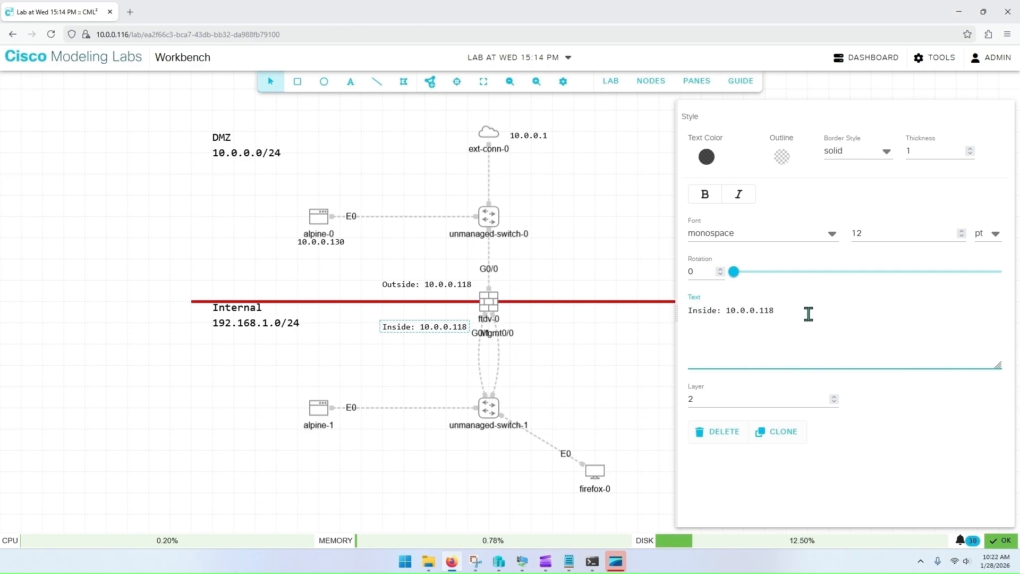
key("BackSpace")
key("BackSpace")
key("BackSpace")
key("BackSpace")
left_click(558, 260)
left_click(450, 332)
left_click_drag(451, 332, 450, 309)
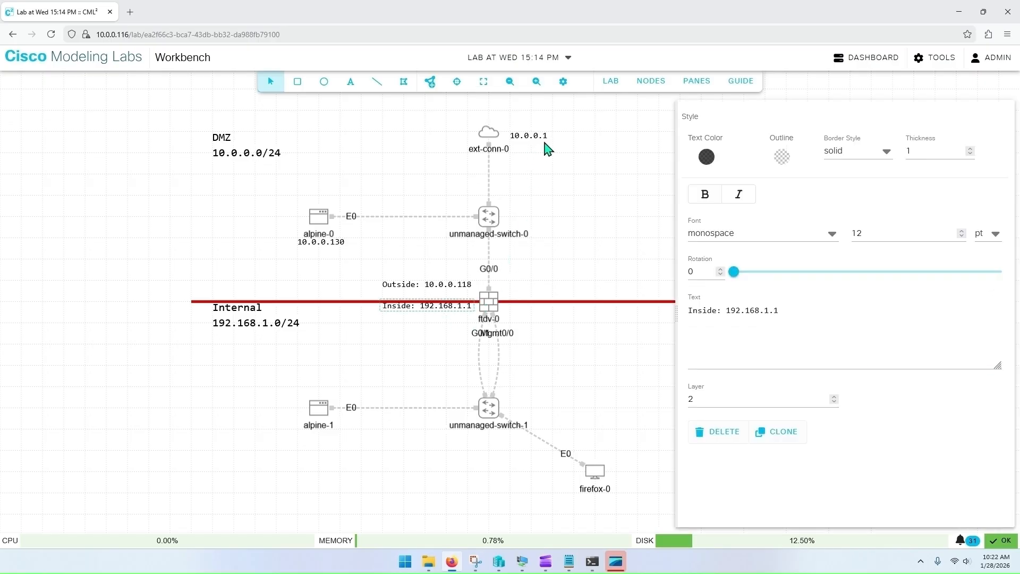
Step: Adjust the Inside annotation's position slightly beside ftdv-0
left_click(564, 93)
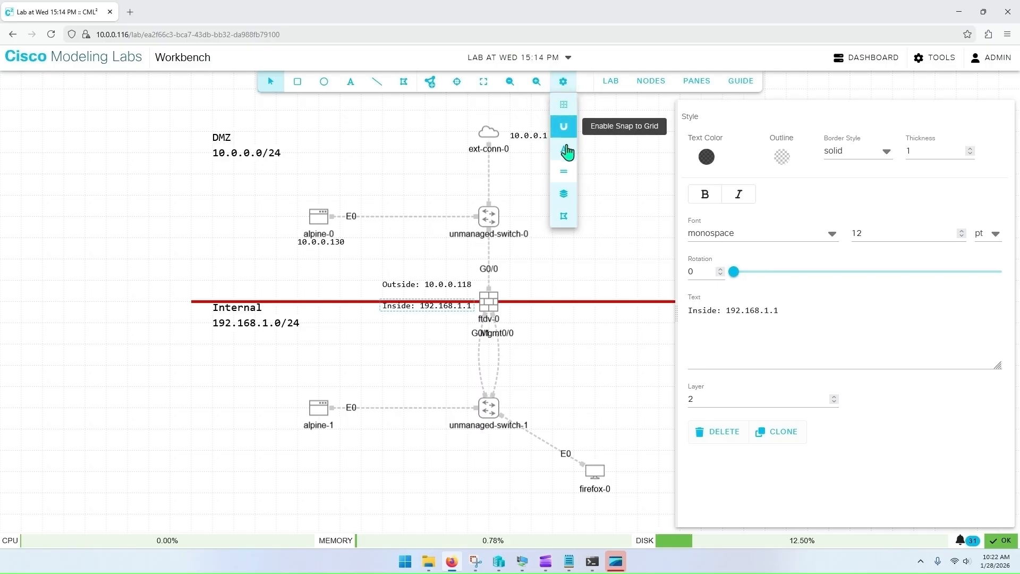
left_click(538, 288)
left_click(433, 313)
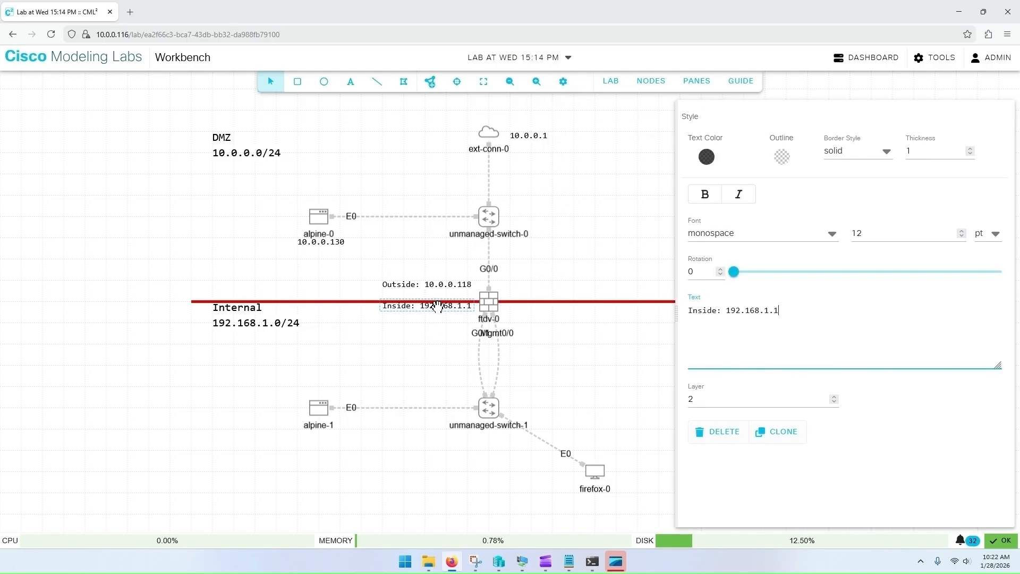
left_click_drag(433, 308, 436, 313)
left_click(566, 234)
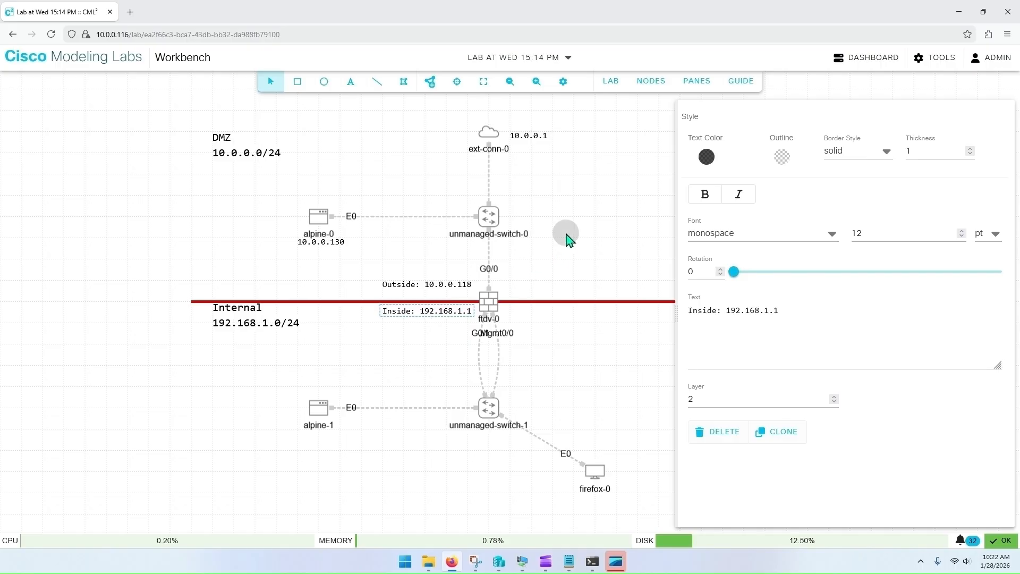
left_click(563, 81)
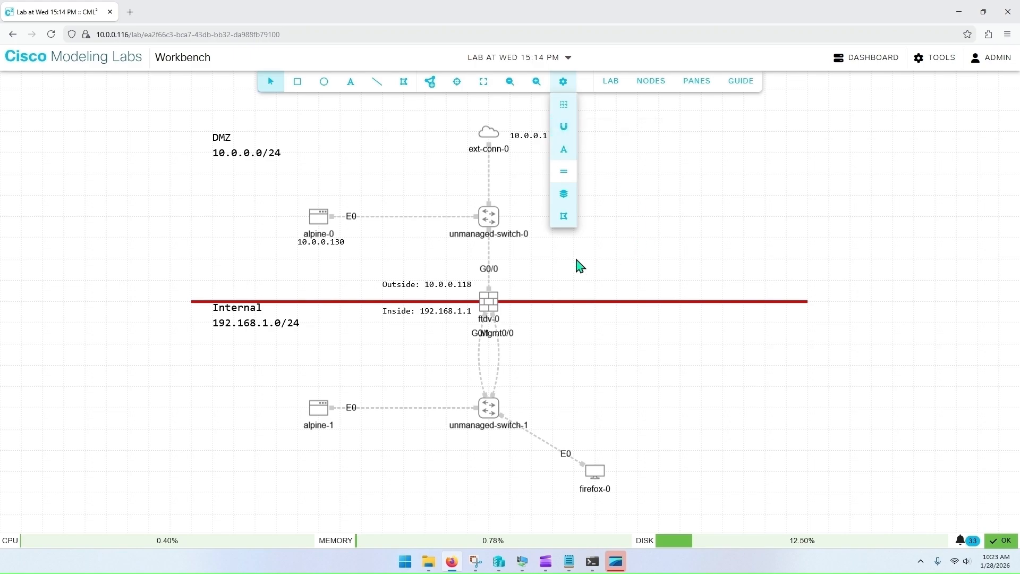
left_click(565, 270)
Step: Clone the Outside annotation and place the copy to the right of ftdv-0
left_click(441, 284)
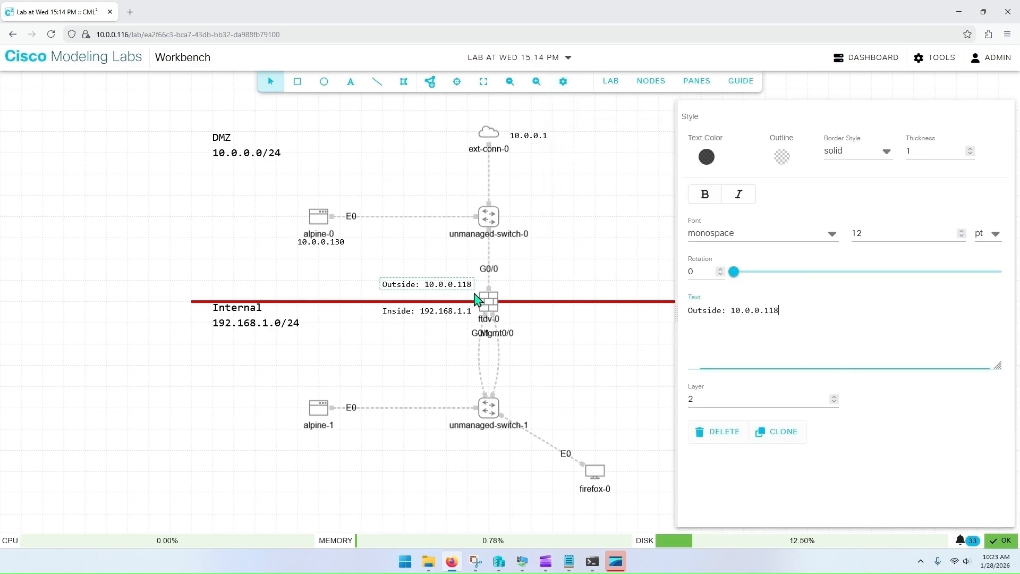
right_click(445, 286)
left_click(431, 283)
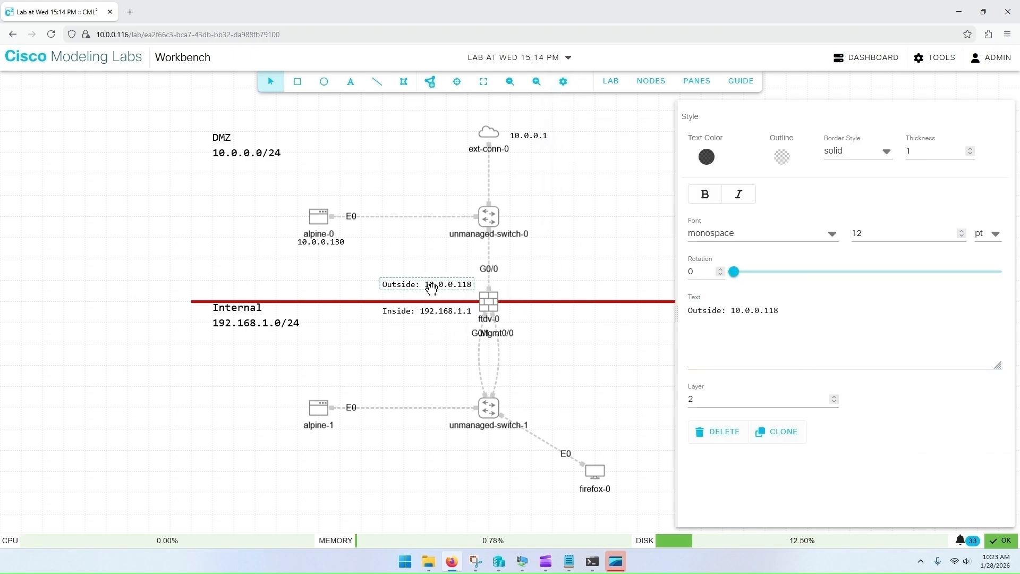
left_click(777, 432)
mouse_move(440, 307)
left_mouse_down()
mouse_move(532, 304)
mouse_move(547, 285)
left_mouse_up()
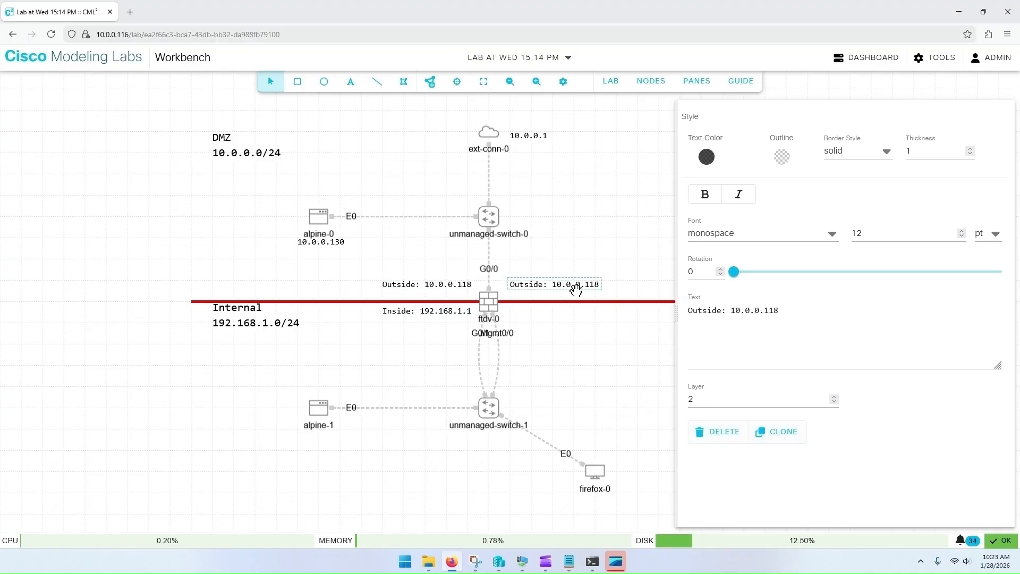
Step: Change the copy's text to "MGMT: 192.168.1.117" and move it down level with the Inside label
left_click(723, 311)
left_click_drag(723, 311, 672, 308)
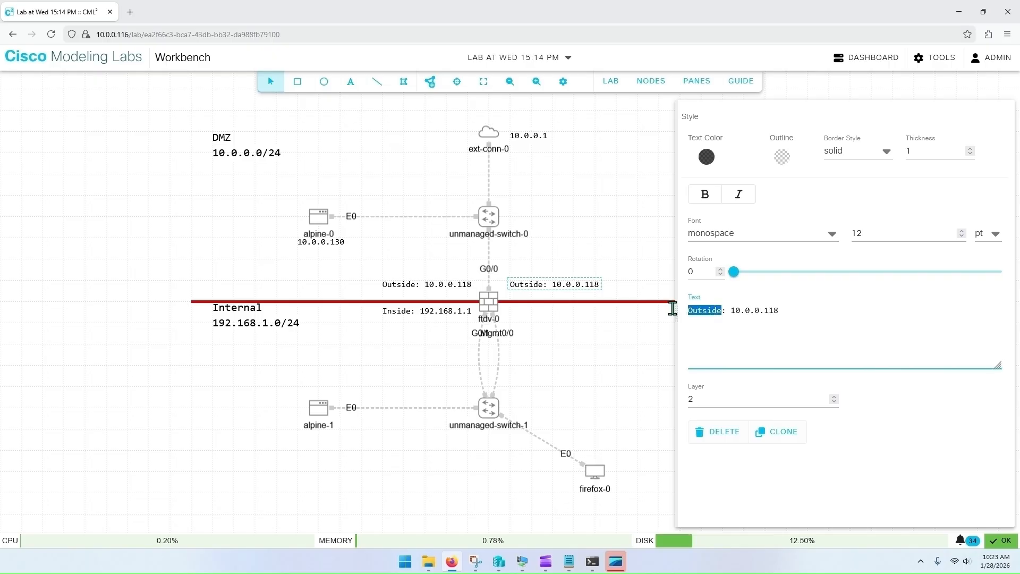
type("MGT")
key("BackSpace")
type("MT")
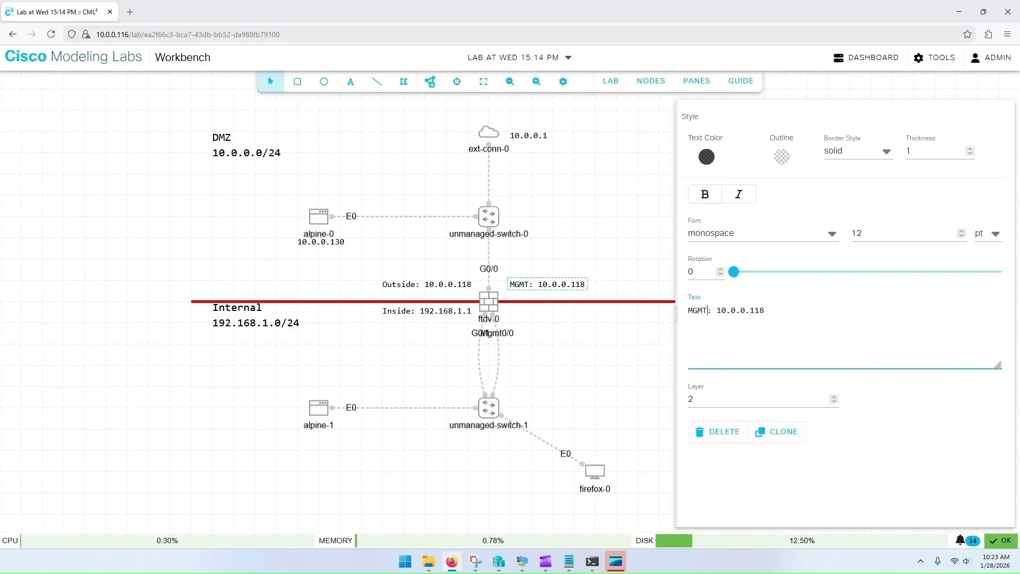
left_click(801, 312)
key("BackSpace")
left_click(583, 315)
left_click(531, 285)
left_click_drag(530, 286, 532, 312)
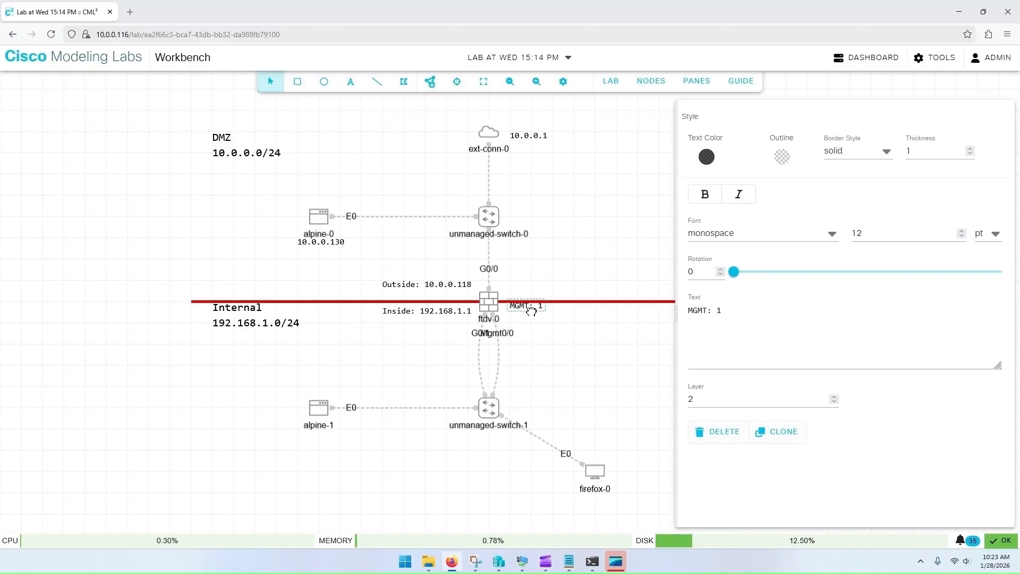
left_click(697, 326)
type("92.168.1.117")
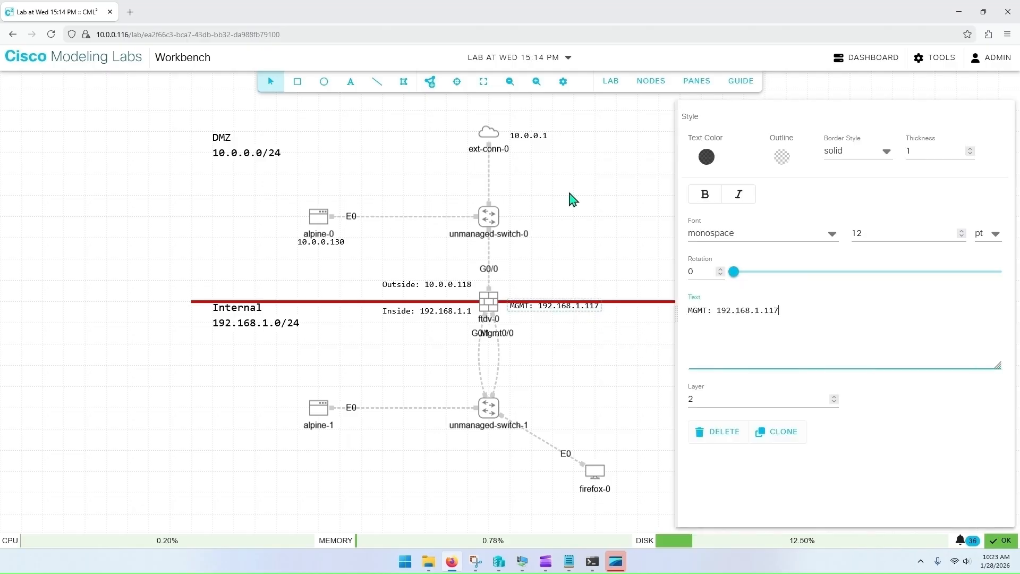
Step: Nudge the MGMT annotation slightly lower beside ftdv-0
left_click(563, 82)
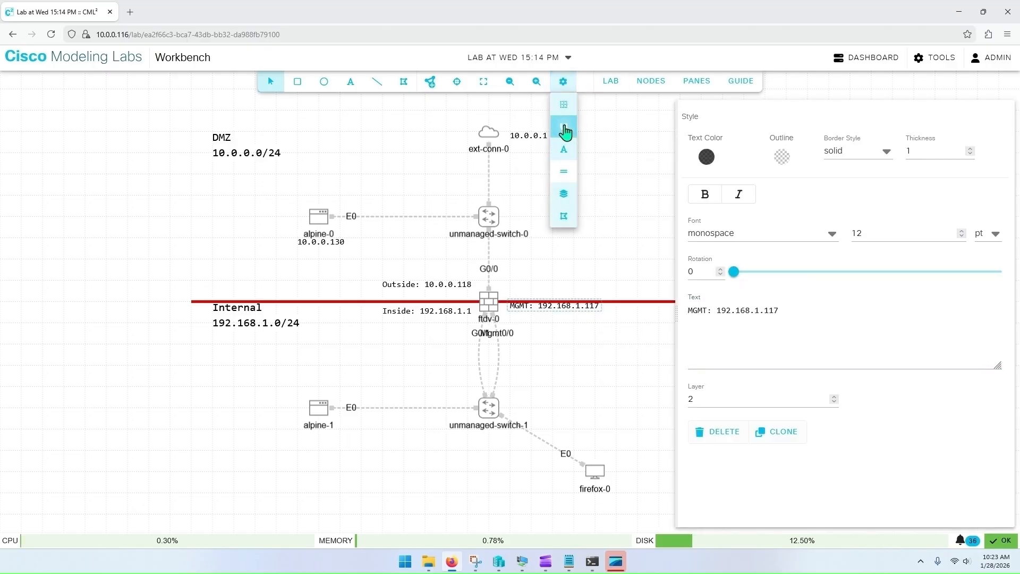
left_click_drag(564, 305, 563, 310)
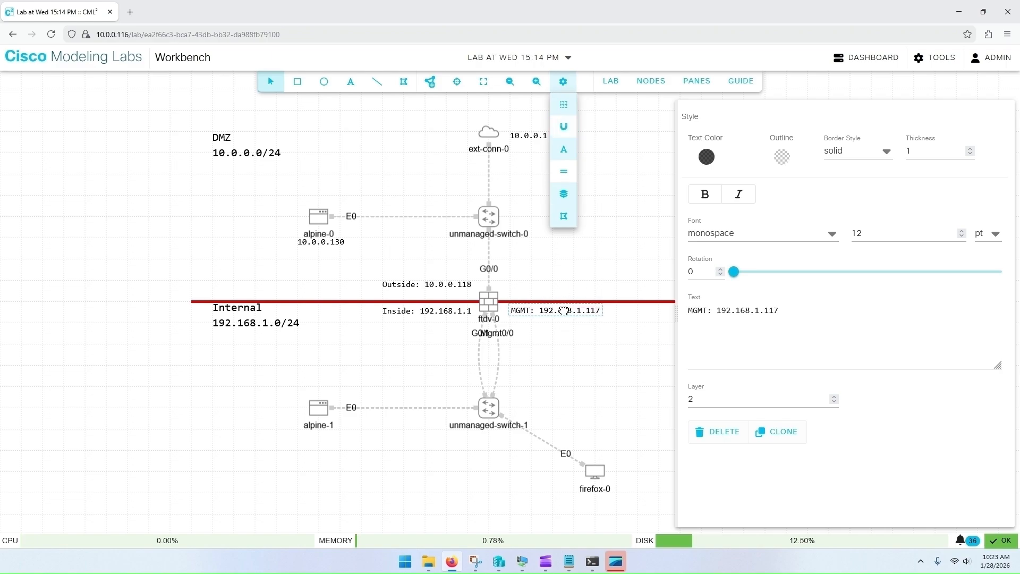
left_click(564, 310)
left_click(564, 281)
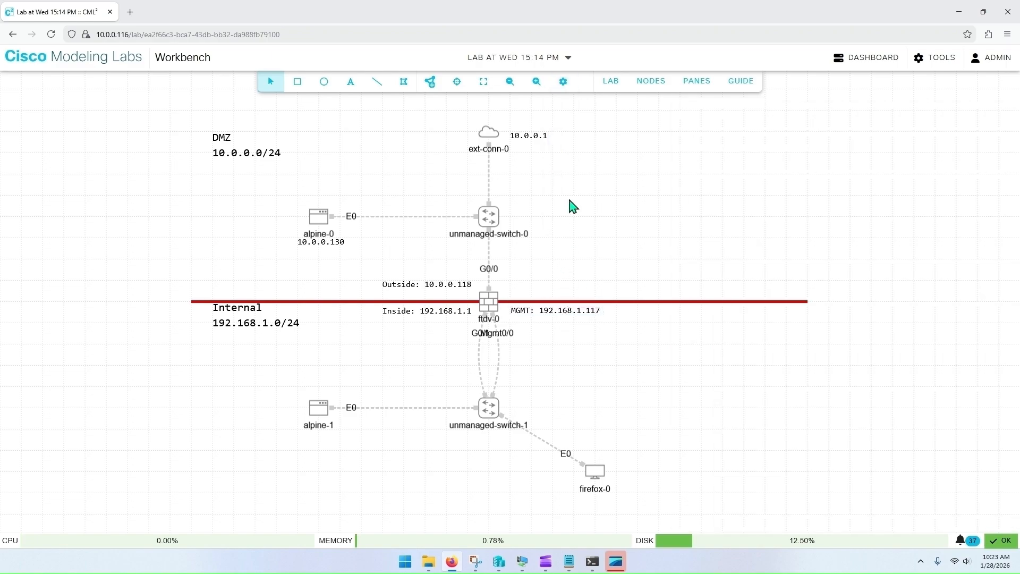
left_click(563, 83)
left_click(570, 134)
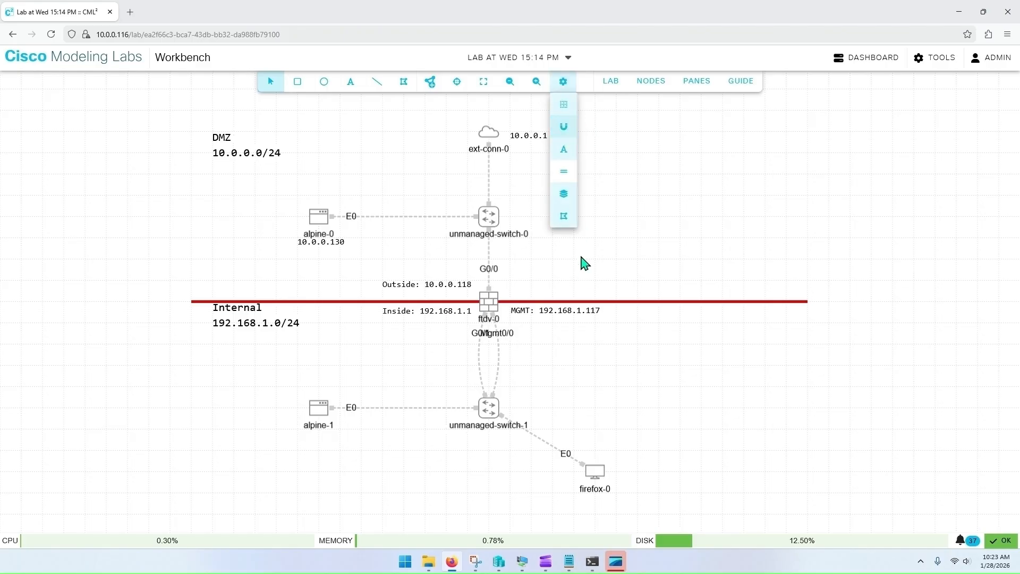
left_click(576, 267)
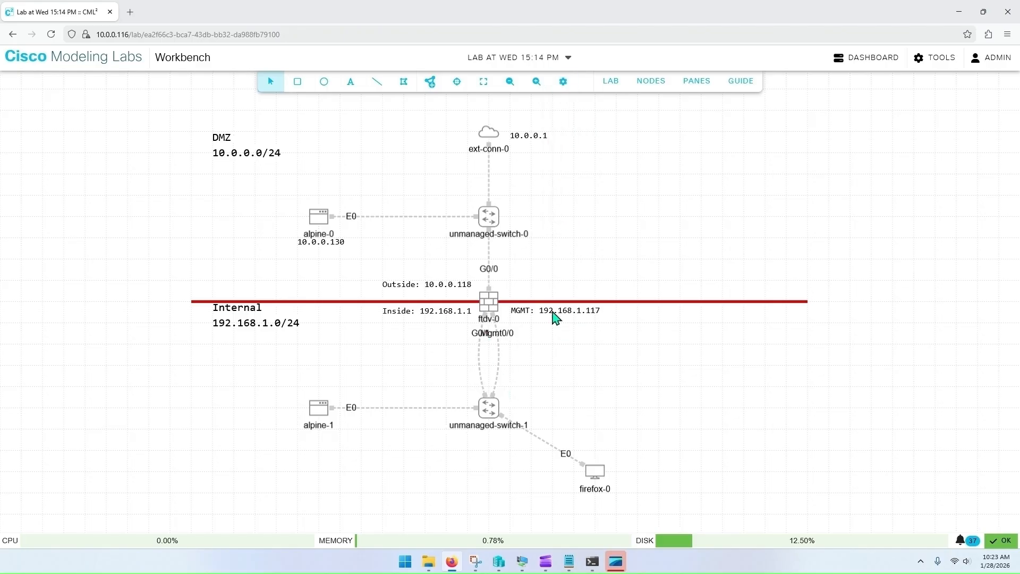
Step: Clone the Inside annotation, place the copy under alpine-1, and set its text to 192.168.1.130
left_click(446, 312)
left_click(779, 446)
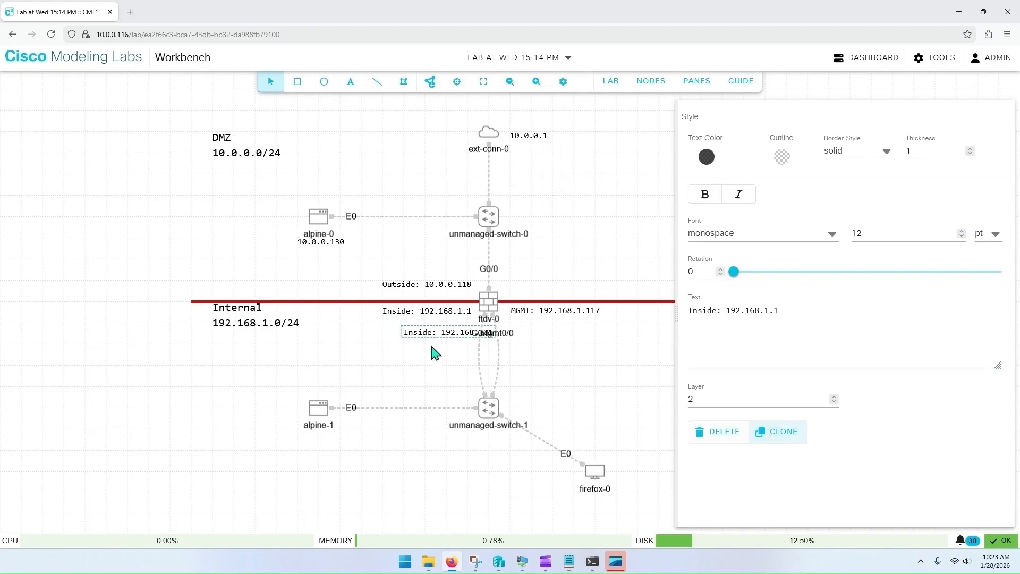
mouse_move(438, 330)
left_mouse_down()
mouse_move(350, 435)
mouse_move(311, 437)
left_mouse_up()
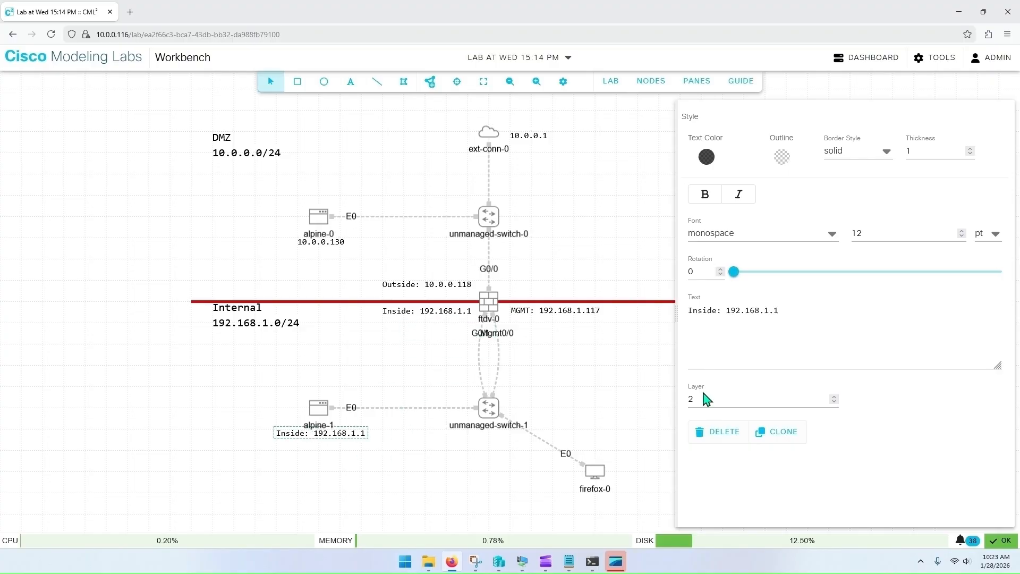
left_click_drag(792, 311, 674, 321)
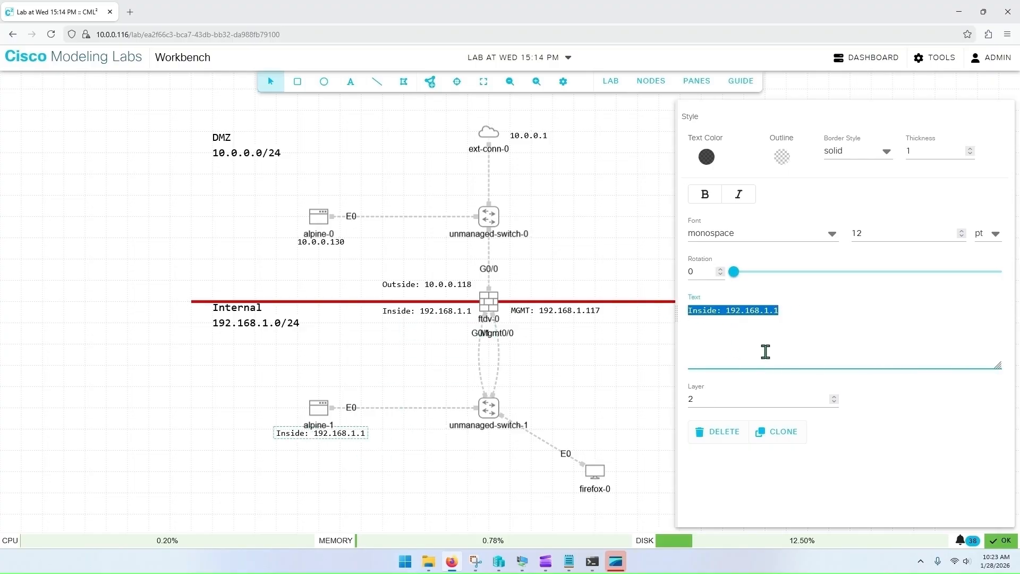
type("10")
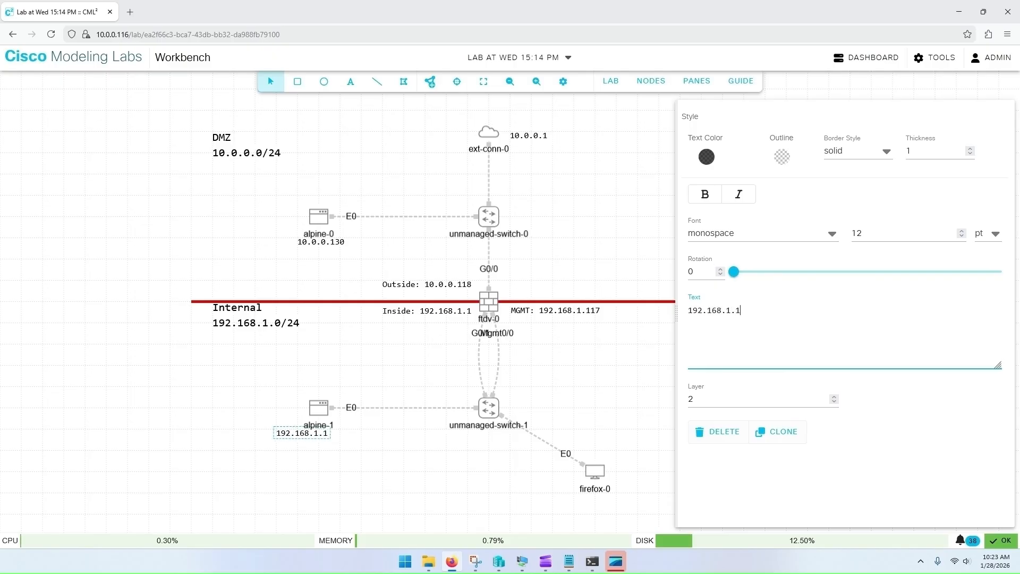
left_click(344, 462)
left_click(314, 435)
left_click_drag(291, 433, 313, 433)
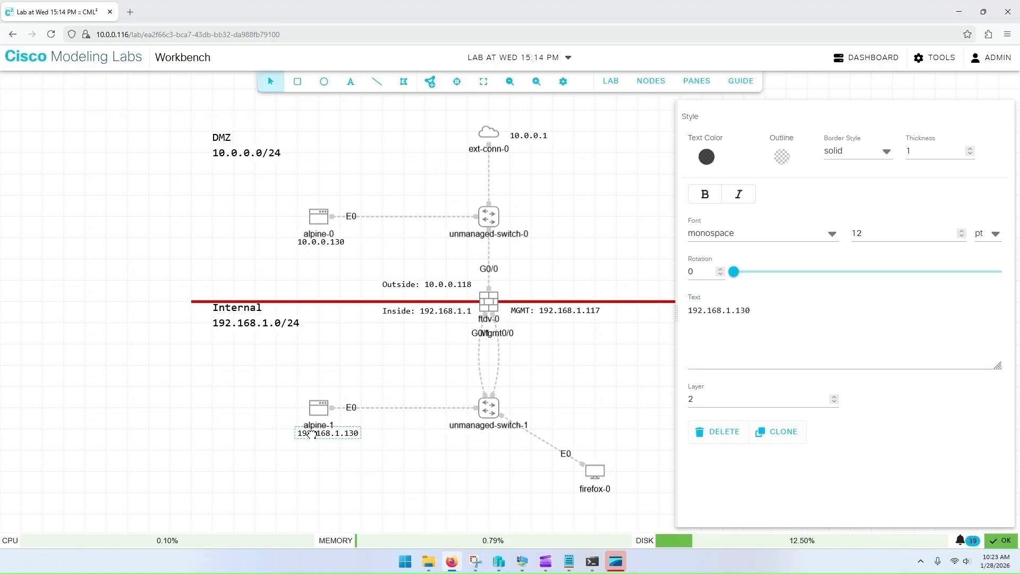
left_click(308, 390)
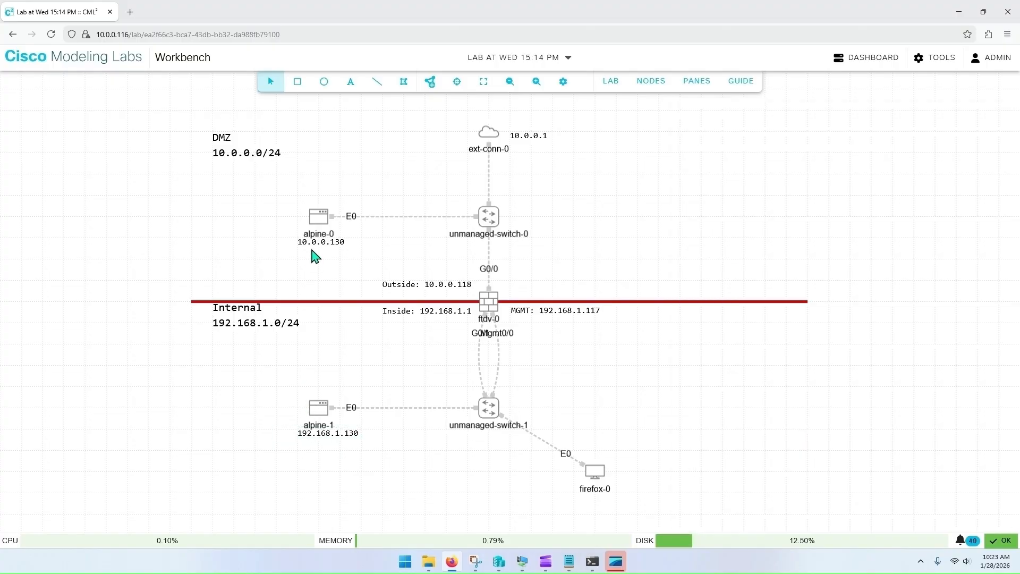
Step: Clone alpine-1's address annotation, place the copy under firefox-0, and set its text to 192.168.1.200
left_click(332, 434)
left_click(791, 433)
left_click(777, 315)
left_click(372, 454)
left_click_drag(365, 456, 609, 494)
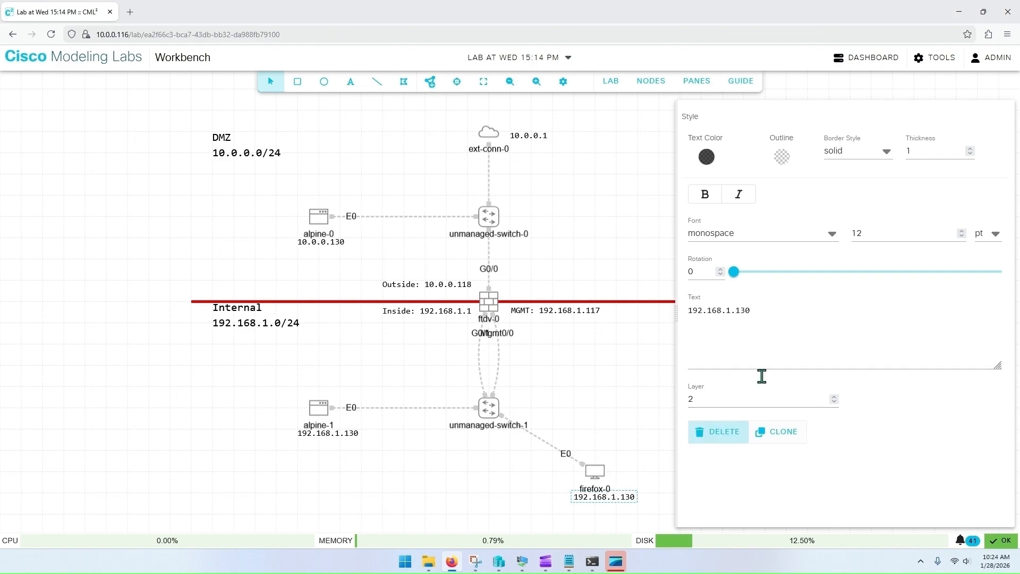
left_click_drag(770, 310, 736, 311)
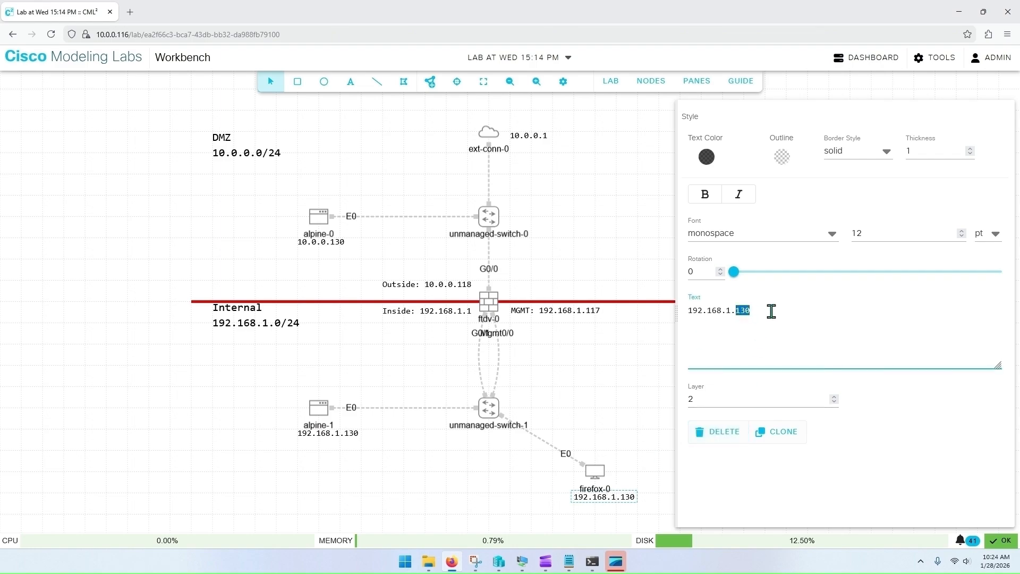
type("200")
left_click(565, 394)
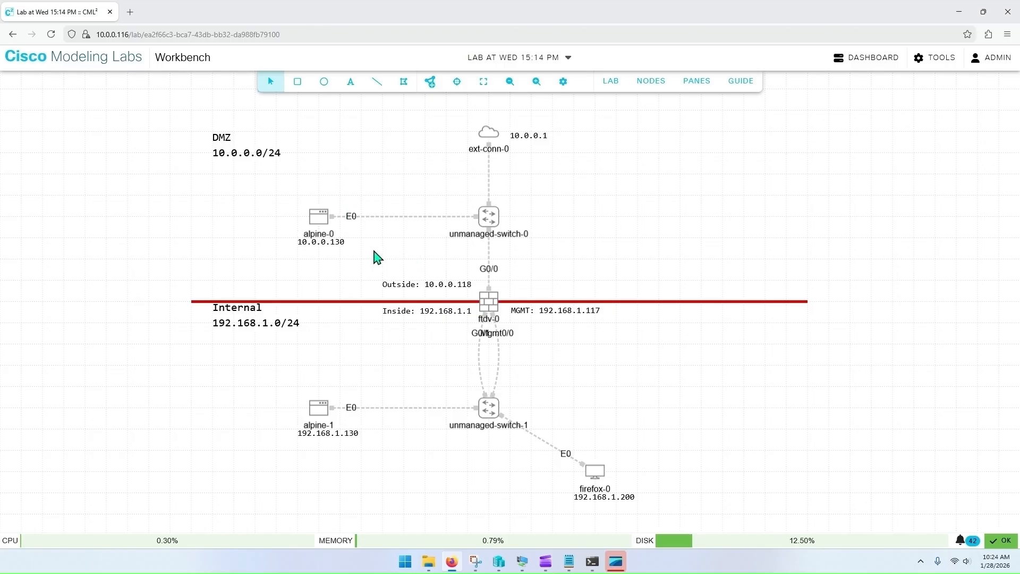
Step: Rename the alpine-0 node to DMZ_server
left_click(327, 228)
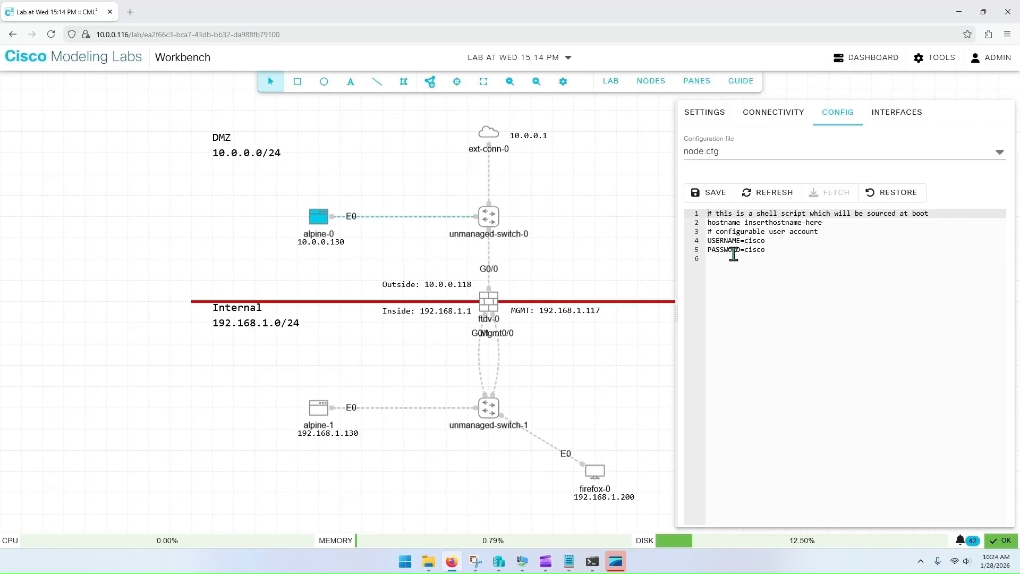
left_click(710, 110)
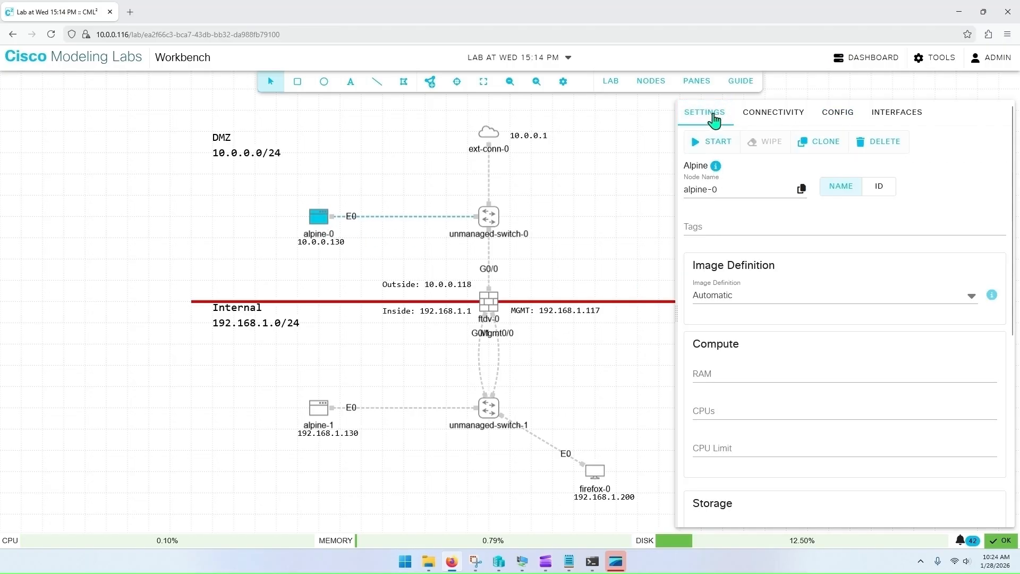
left_click_drag(731, 192, 667, 190)
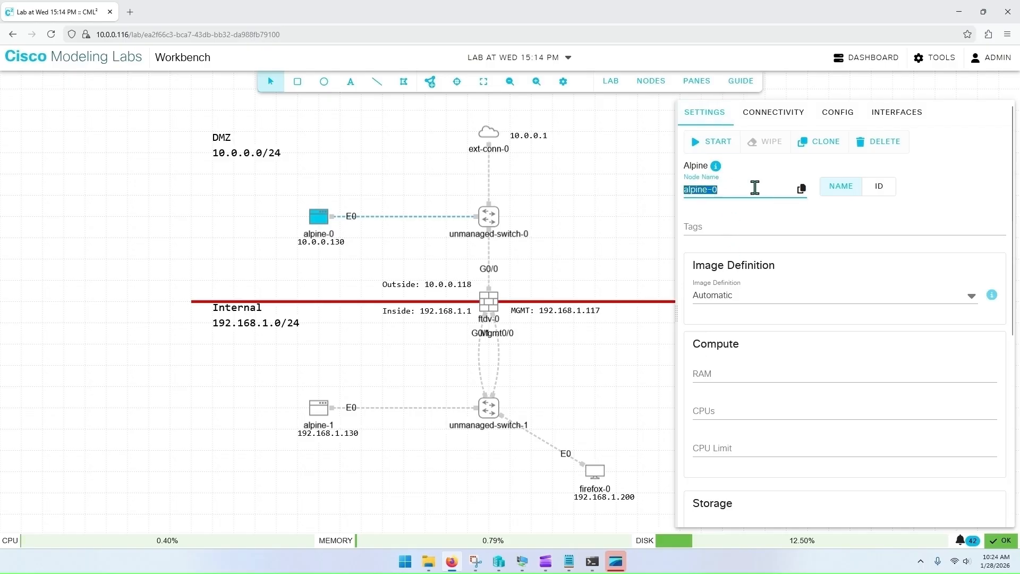
type("DMZ_server")
left_click(780, 209)
Step: Rename the alpine-1 node to Internal_server
left_click(317, 411)
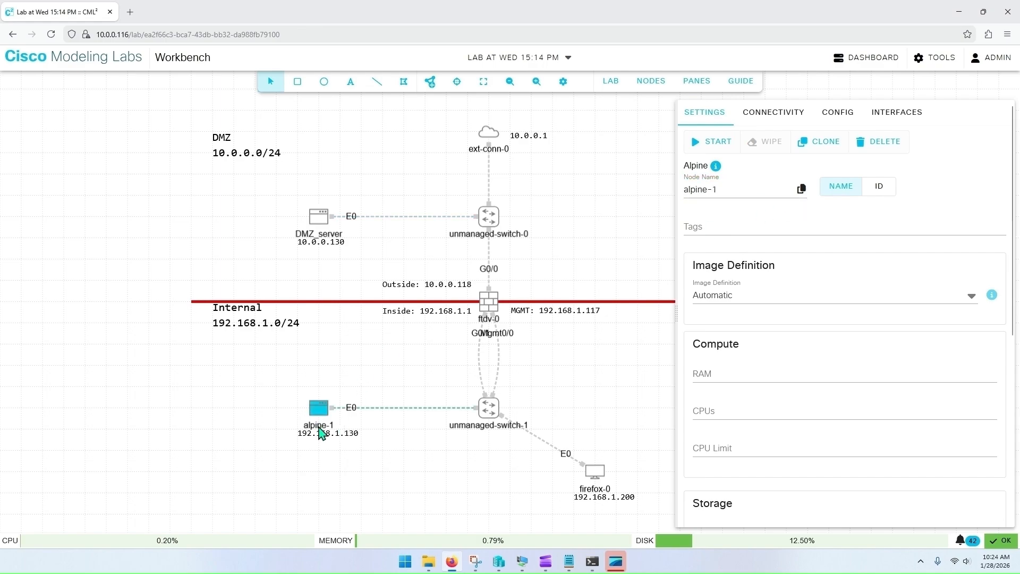
left_click_drag(721, 189, 642, 199)
type("Internal_server")
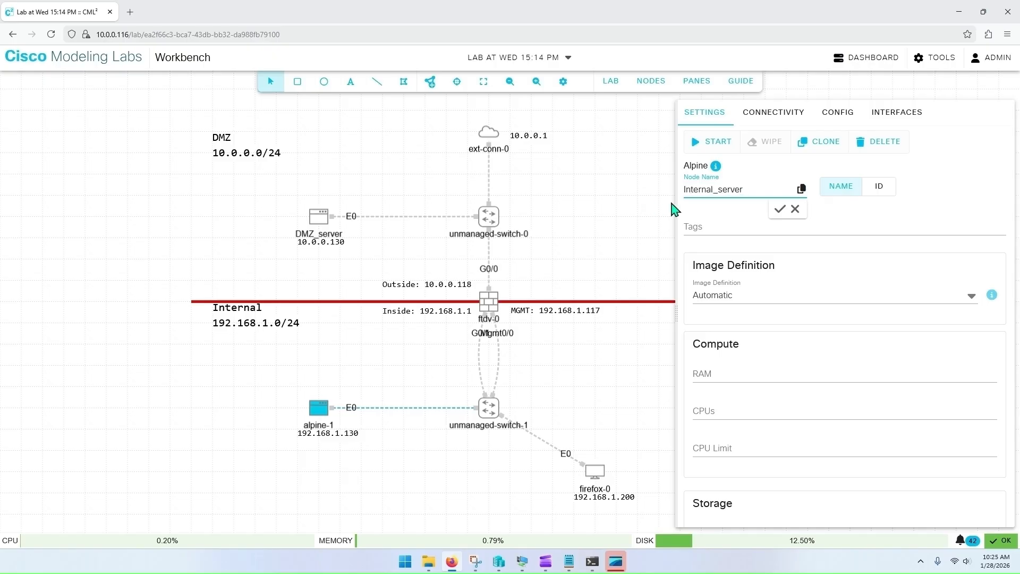
left_click(780, 209)
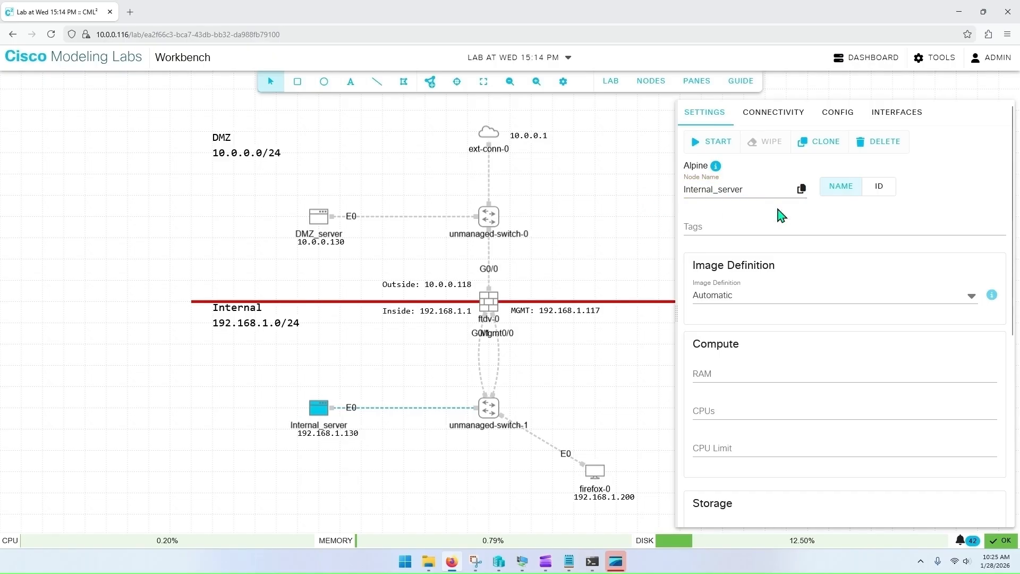
Step: Rename unmanaged-switch-0 to DMZ_switch
left_click(383, 266)
left_click(488, 223)
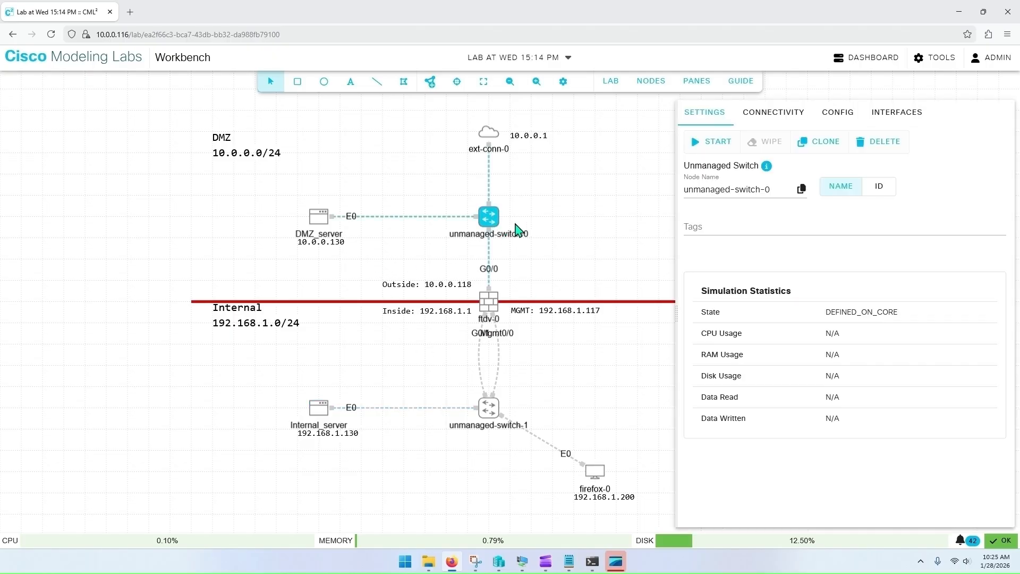
left_click_drag(774, 191, 630, 196)
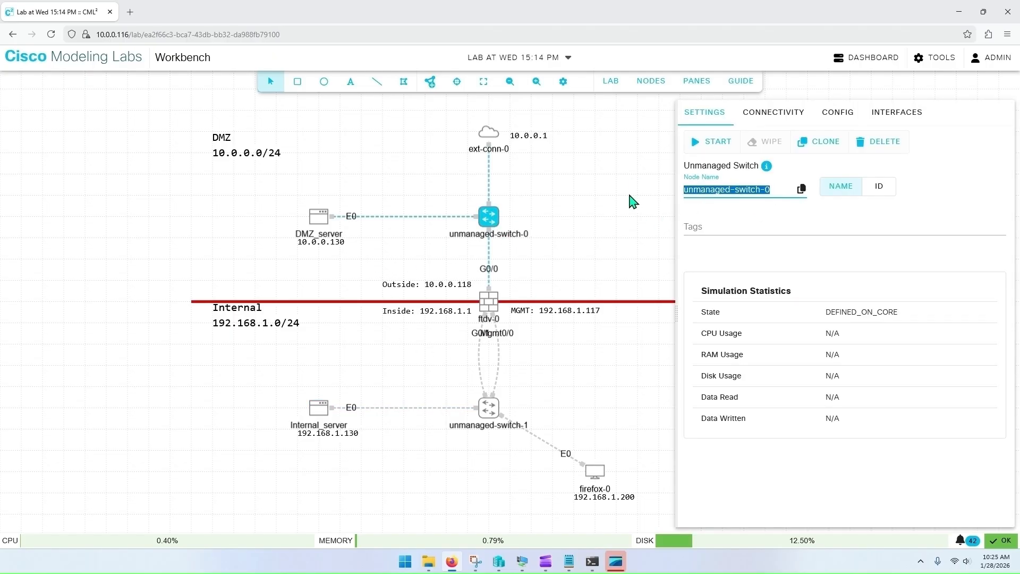
type("DMZ")
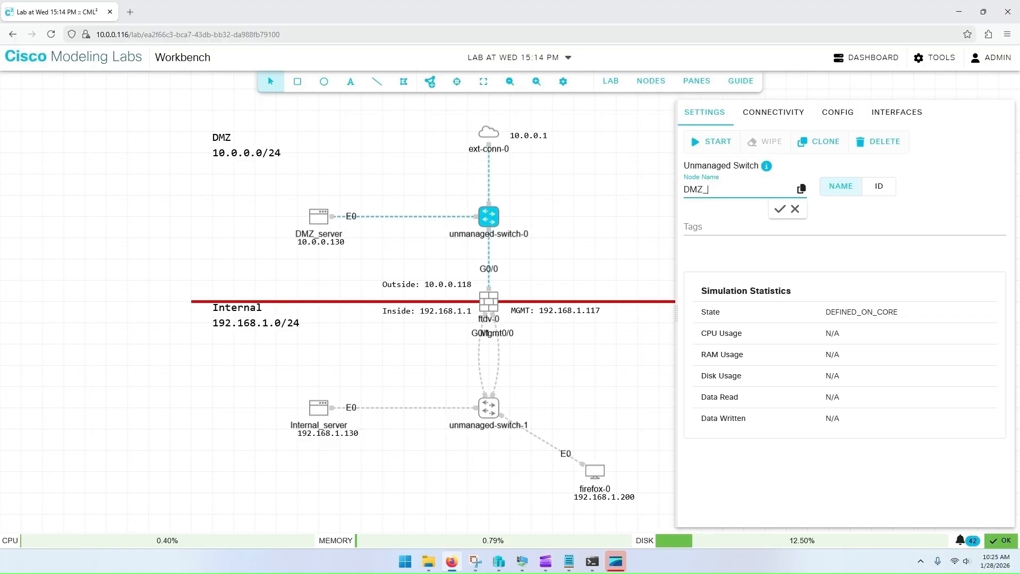
type("_switch")
left_click(780, 209)
Step: Rename unmanaged-switch-1 to Internal_switch
left_click(488, 413)
left_click_drag(778, 191, 658, 197)
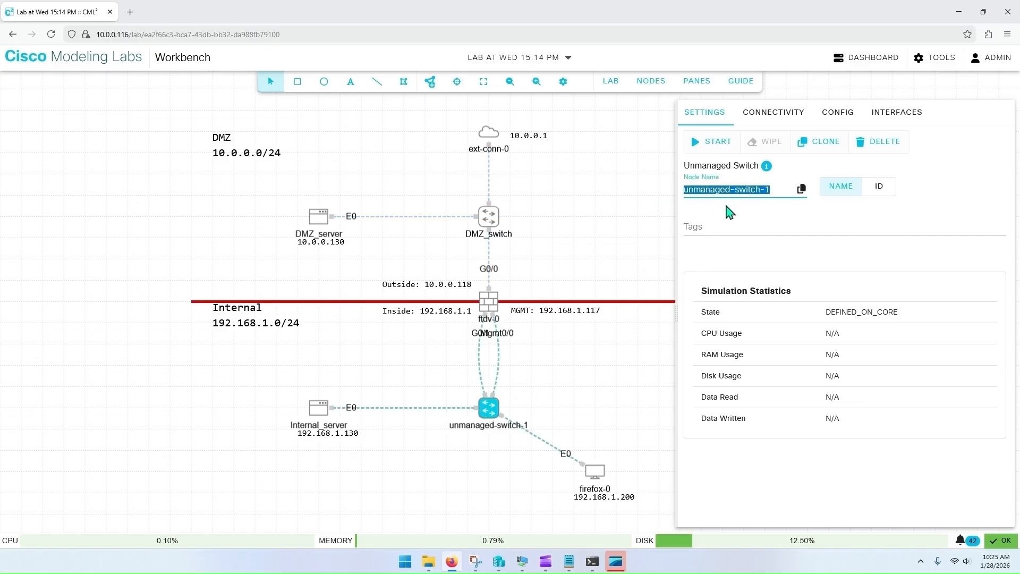
type("Internal_")
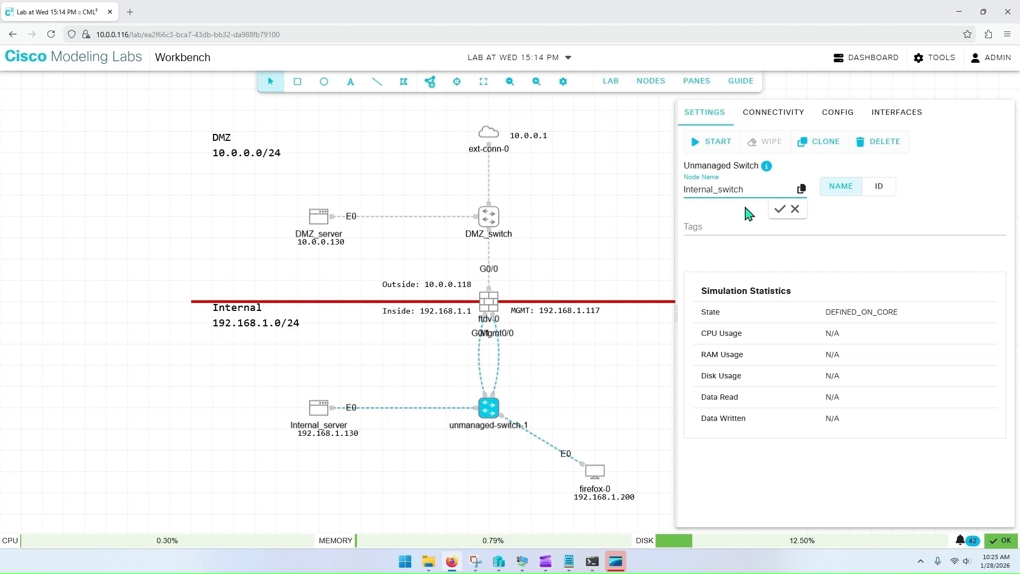
left_click(780, 209)
left_click(581, 398)
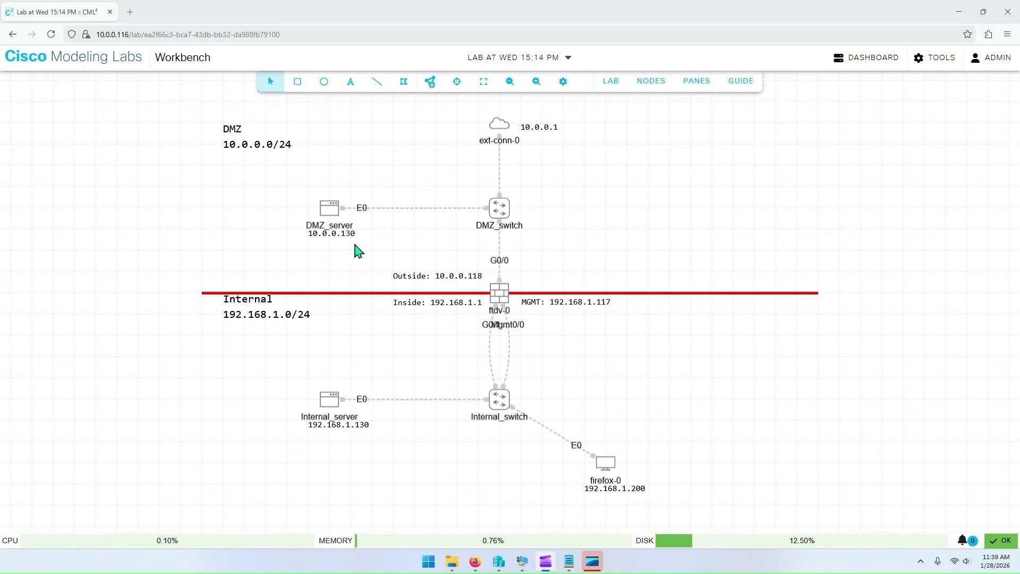
Step: Comment out the hostname, username and password lines in DMZ_server's node.cfg boot configuration and save it
left_click(332, 215)
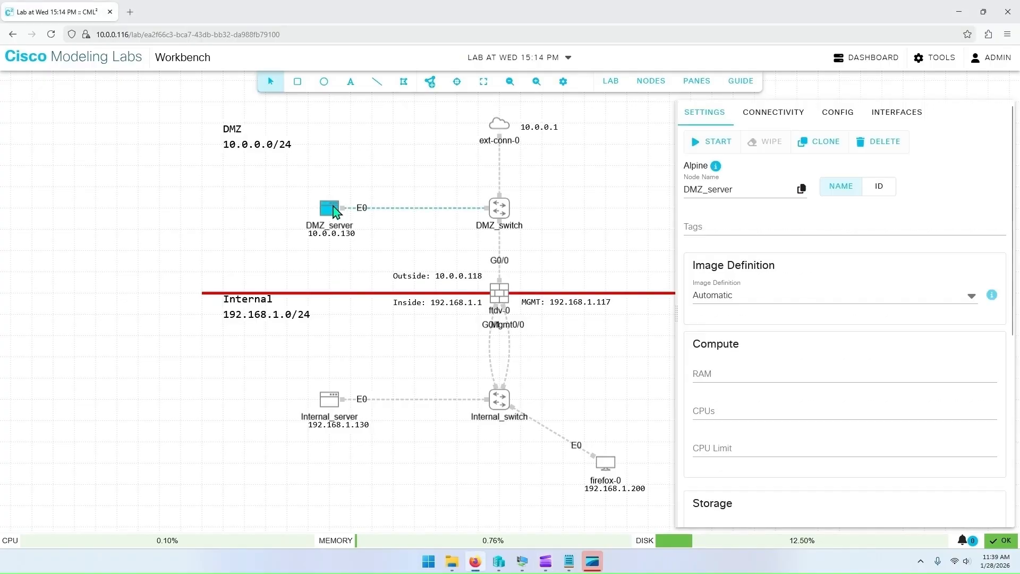
left_click(843, 116)
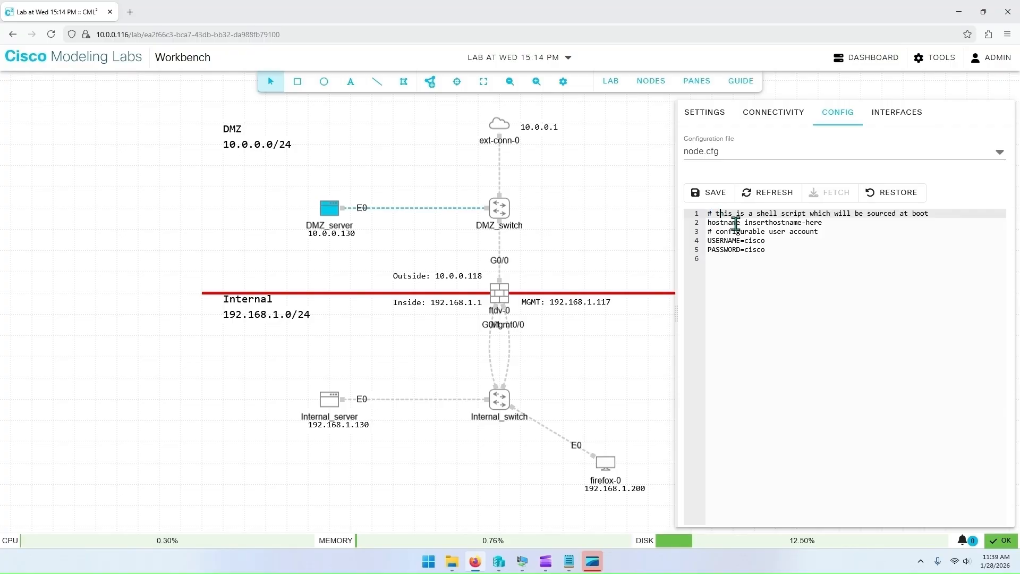
left_click(770, 223)
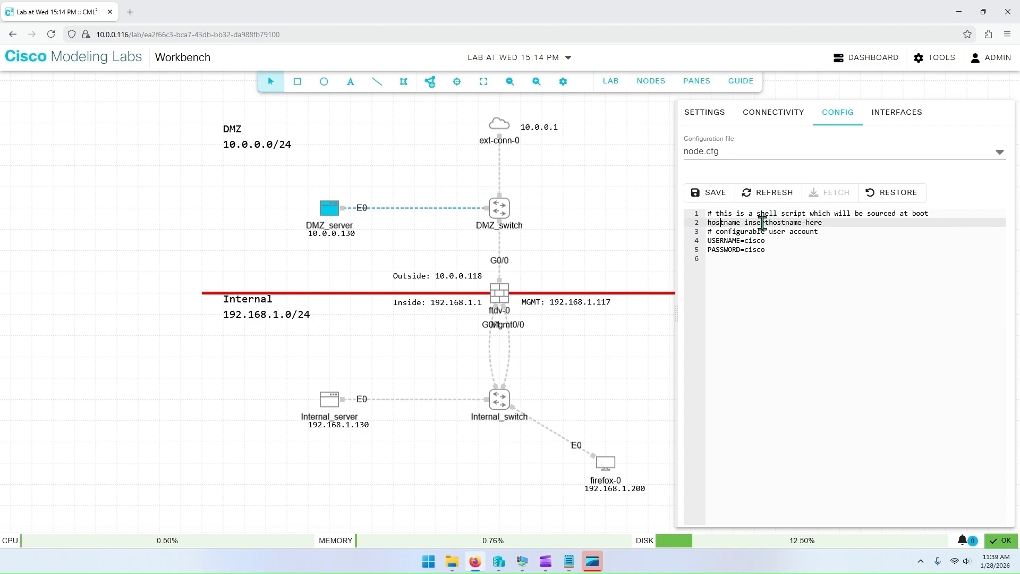
left_click(827, 223)
key("Home")
type("#")
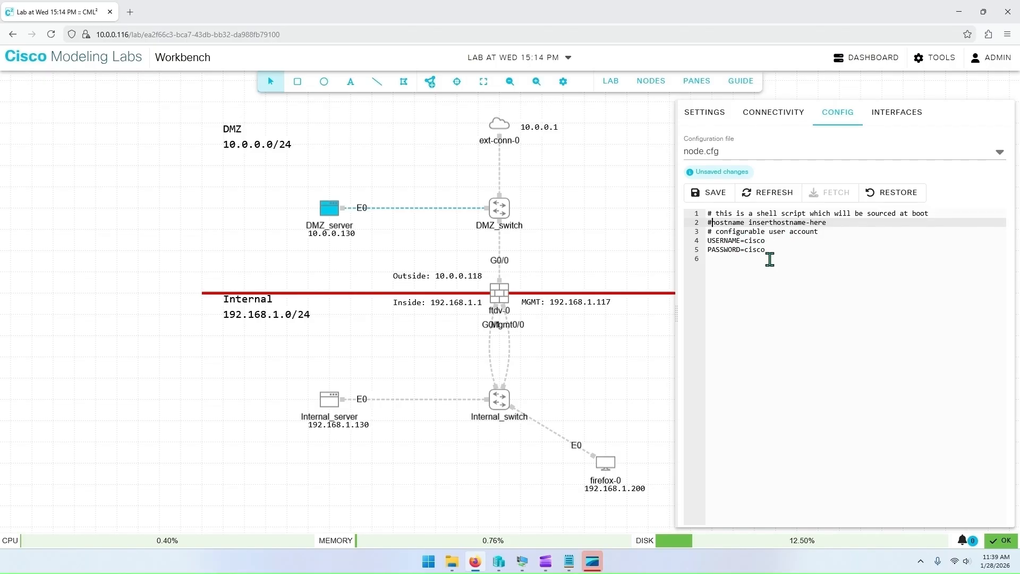
left_click(710, 241)
type("#")
left_click(708, 249)
type("#")
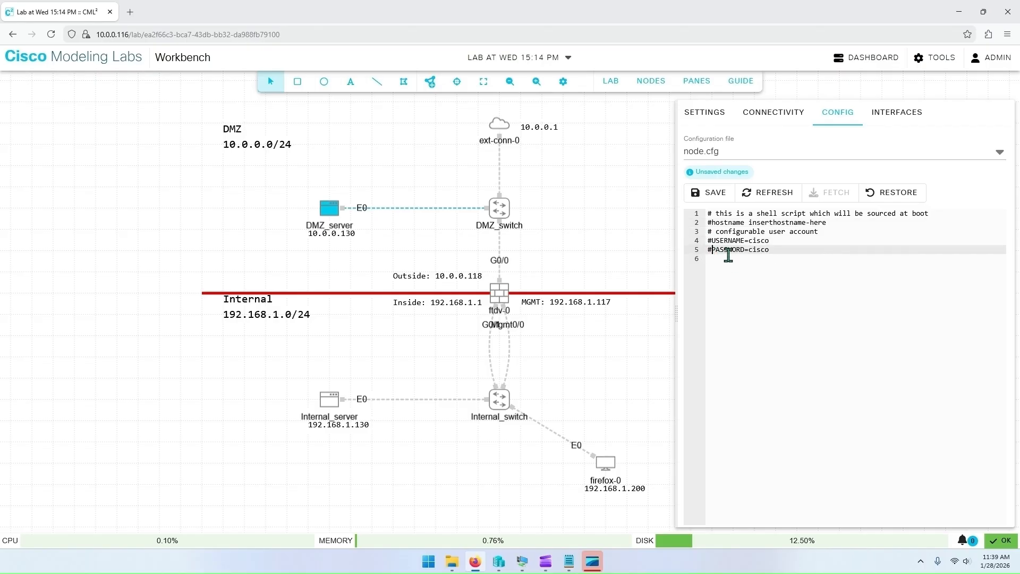
left_click(714, 200)
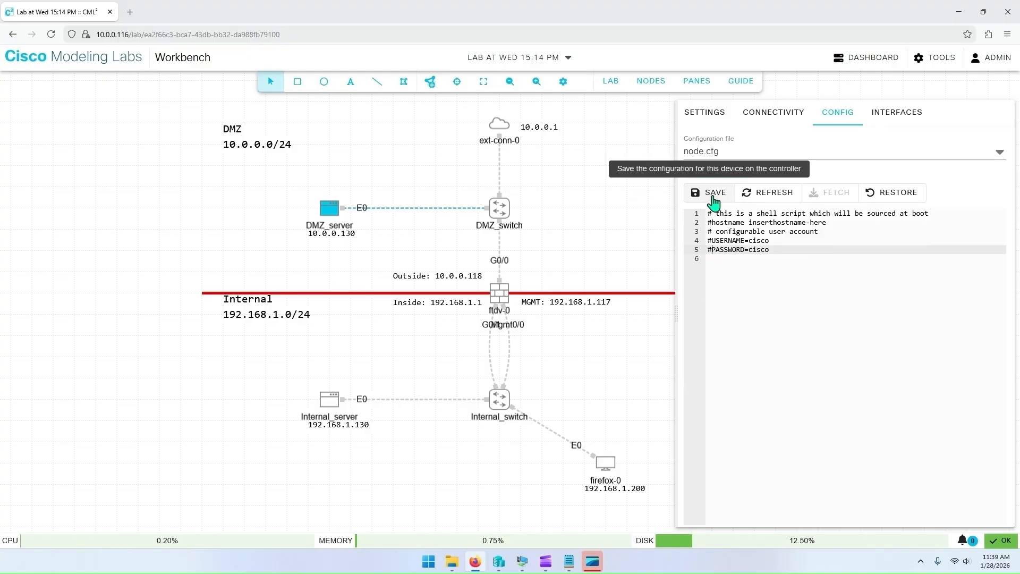
Step: Start the DMZ_server, DMZ_switch and ext-conn-0 nodes
left_click(426, 179)
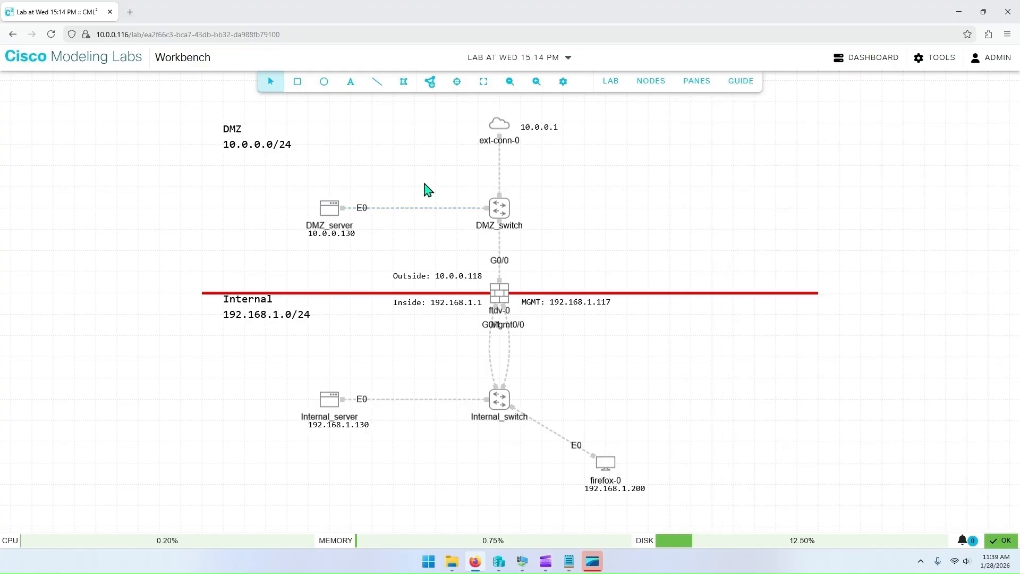
right_click(328, 209)
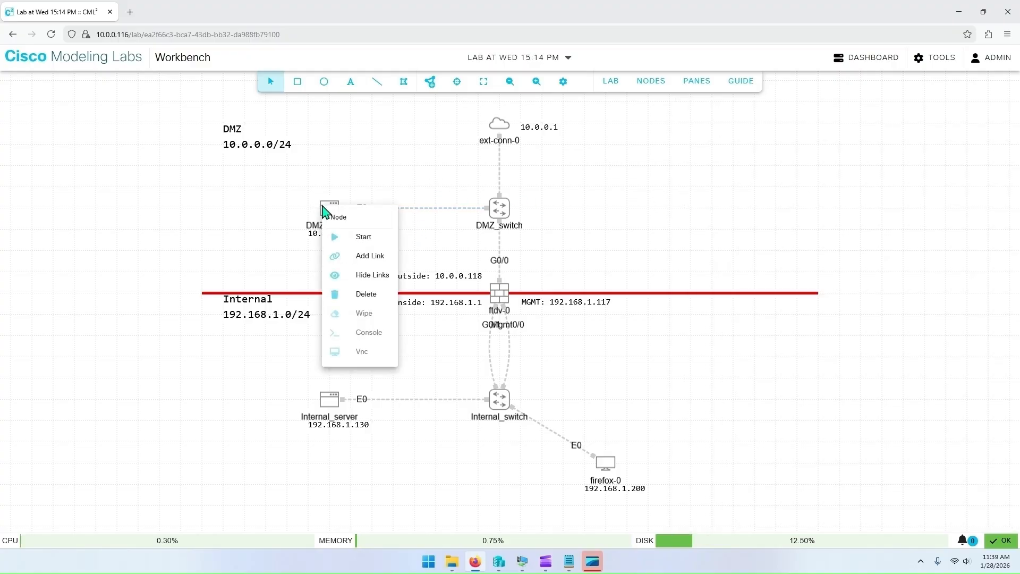
left_click(367, 237)
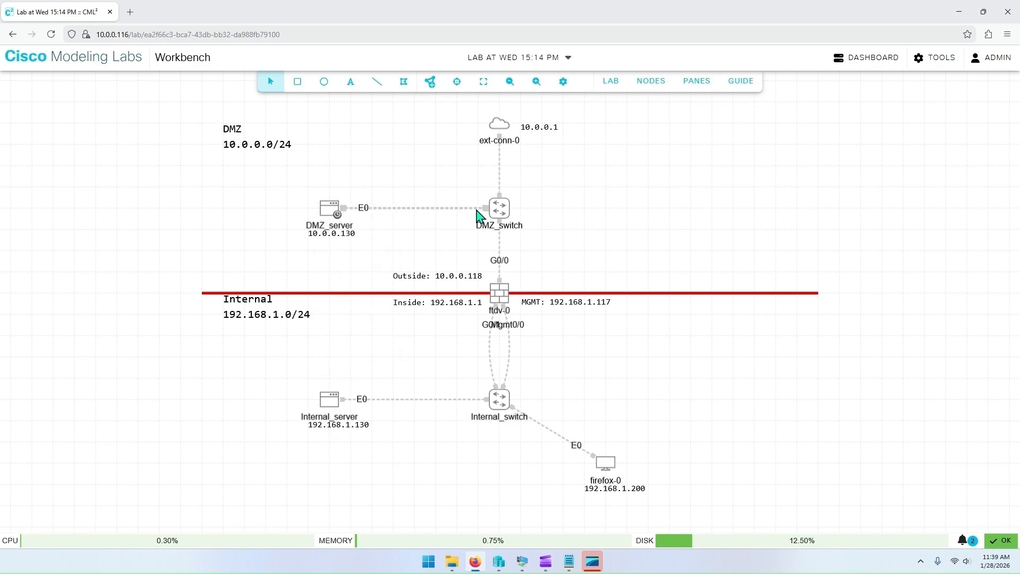
right_click(505, 211)
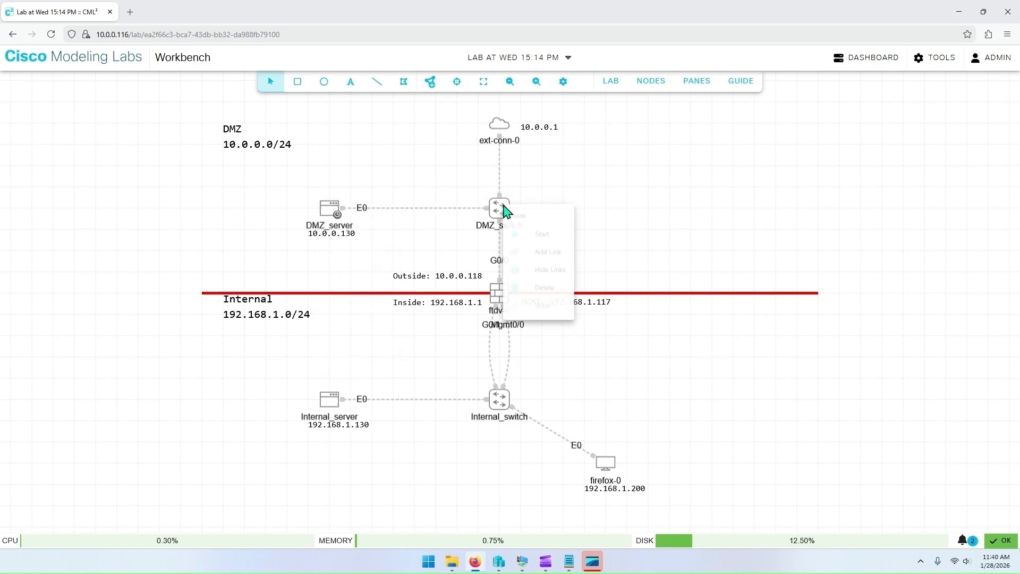
left_click(549, 236)
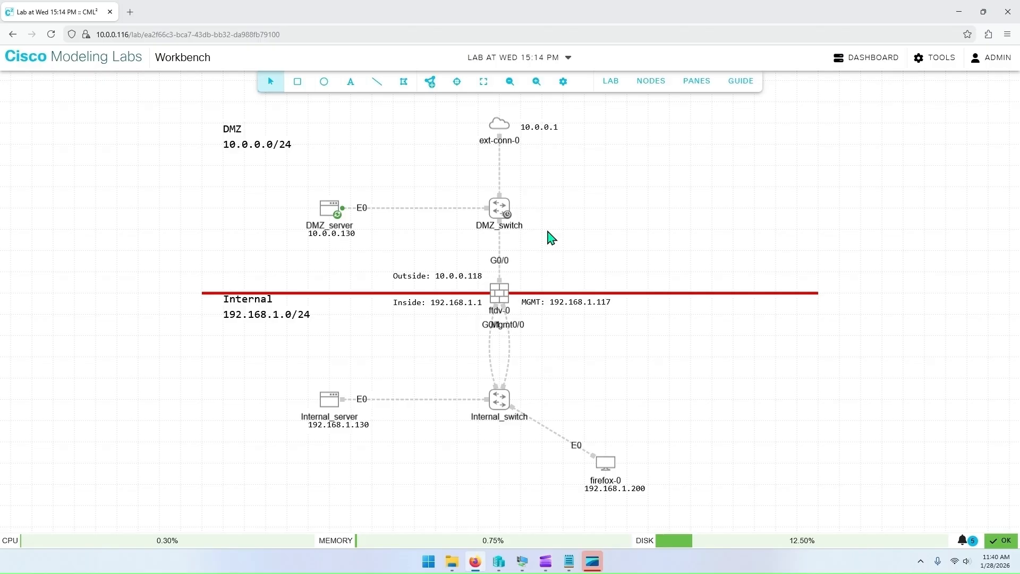
right_click(499, 125)
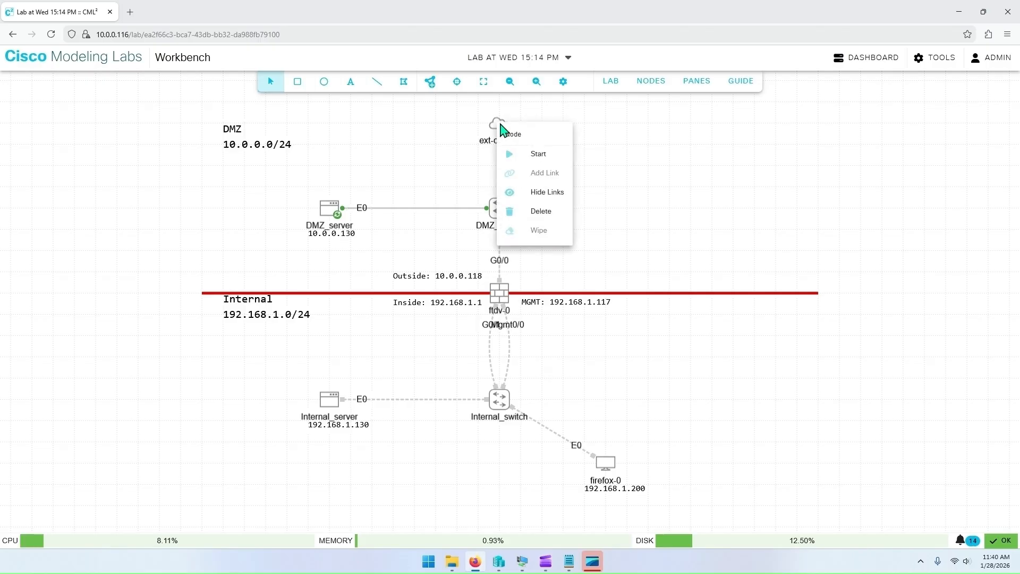
left_click(538, 154)
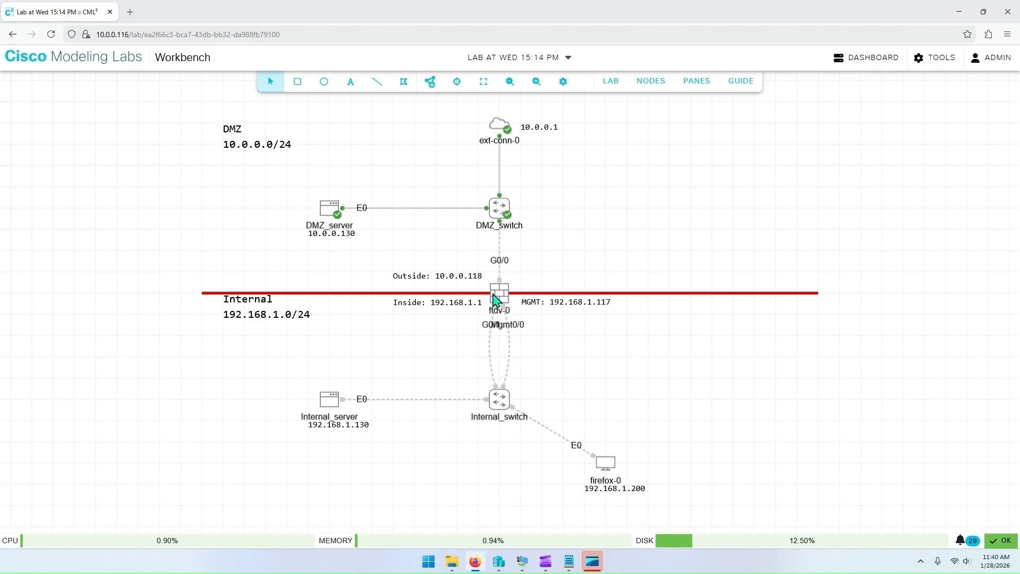
Step: Open DMZ_server's console and log in as root
right_click(334, 210)
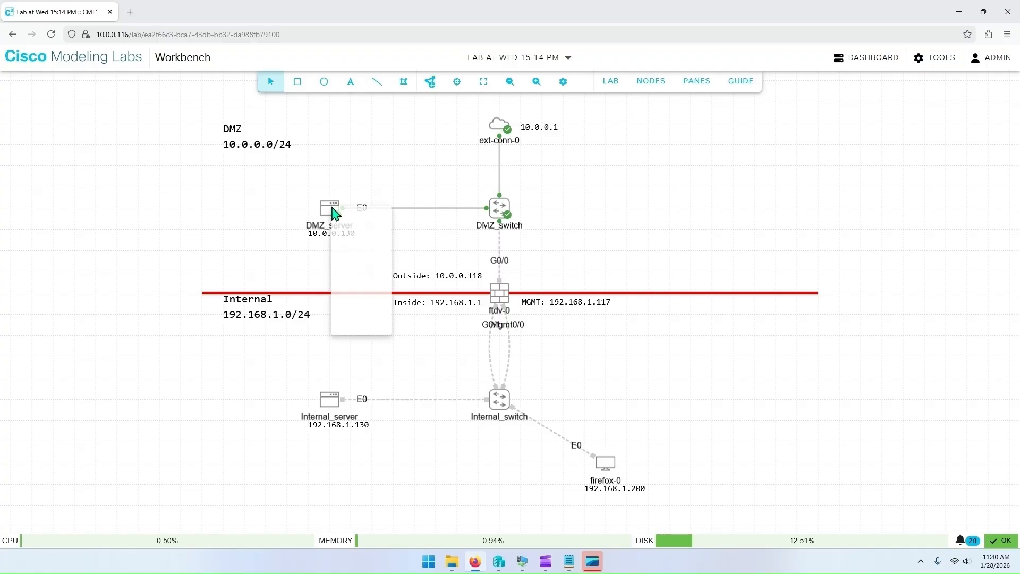
left_click(372, 321)
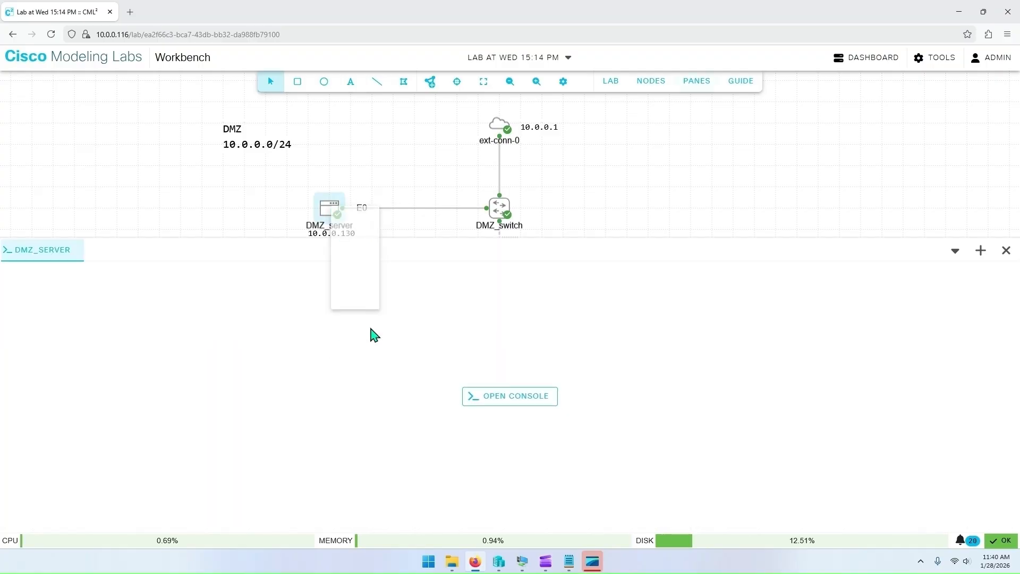
left_click(512, 326)
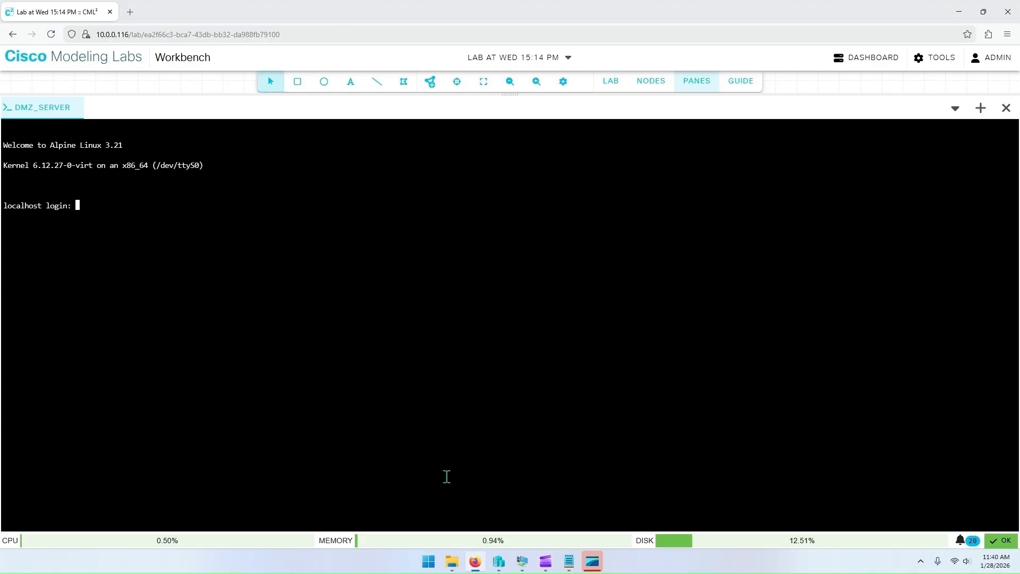
type("root")
key("Return")
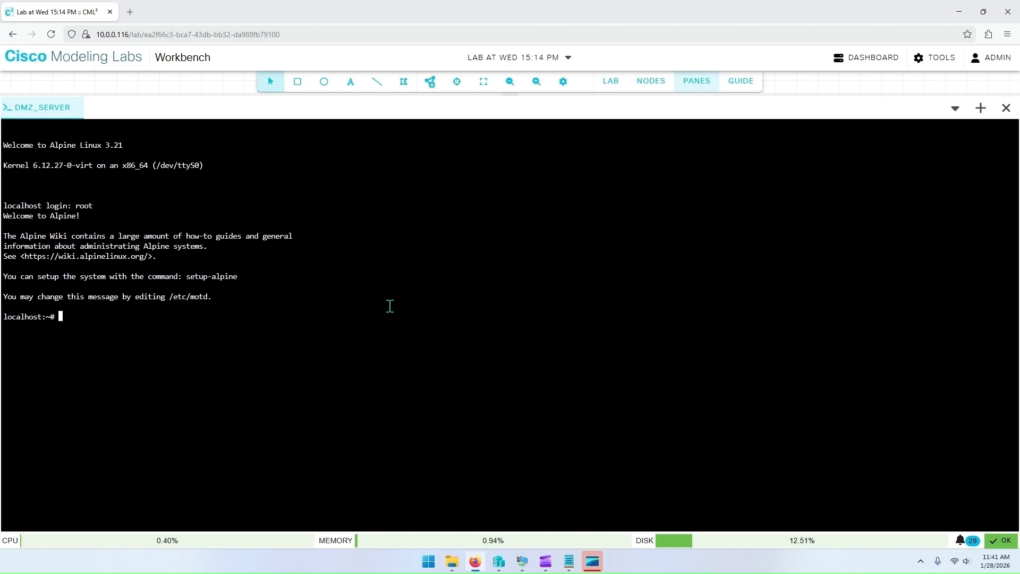
Step: Open /etc/network/interfaces in vi with sudo on DMZ_server
type("sudo vi")
type("/etc/network/inter")
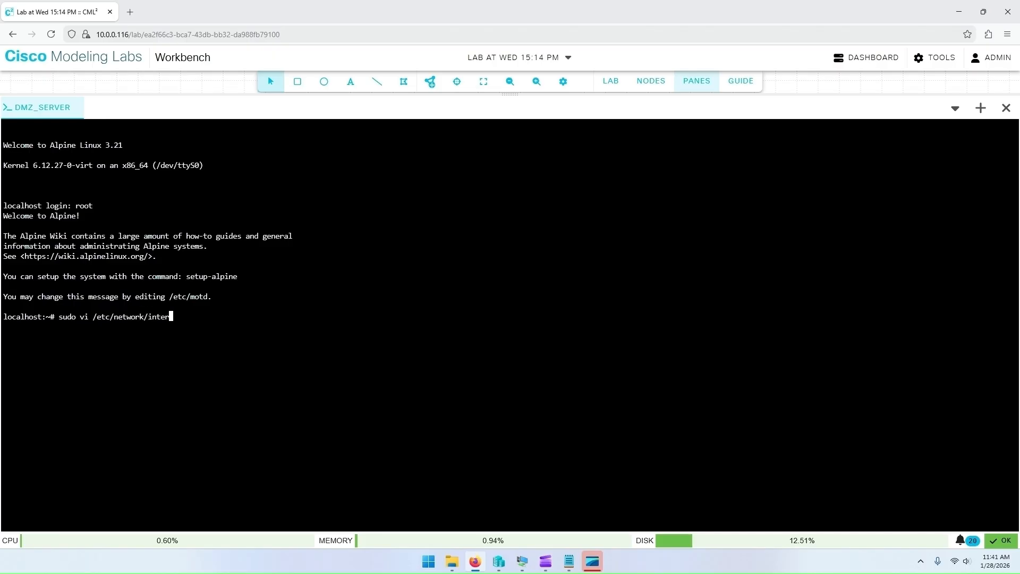
type("faces")
key("Return")
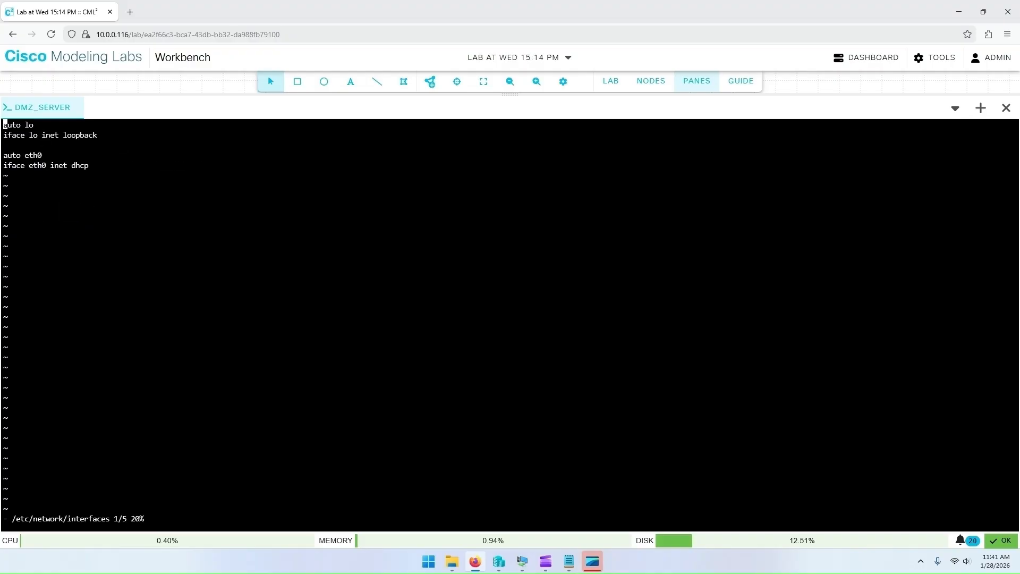
Step: Change the eth0 interface method from dhcp to static in the interfaces file
key("Down")
key("Down")
key("Down")
key("Down")
key("Up")
key("Up")
key("Up")
key("Up")
key("Down")
key("Down")
key("Down")
key("Down")
key("Right")
key("Right")
key("Right")
key("Right")
key("Right")
key("Right")
key("Right")
key("Right")
key("Right")
key("Right")
key("Right")
key("Right")
key("Right")
key("Right")
key("Right")
key("Right")
key("Right")
key("Right")
key("Right")
key("BackSpace")
key("BackSpace")
key("BackSpace")
key("BackSpace")
type("st")
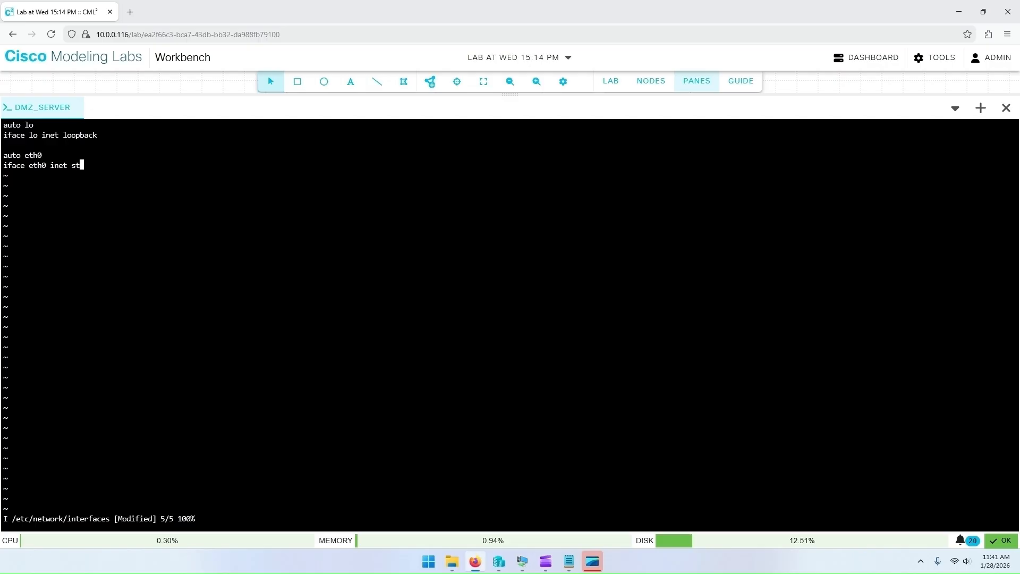
type("atic")
key("Return")
Step: Add address 10.0.0.130, netmask 255.255.255.0 and gateway 10.0.0.1 under eth0, then save and quit the file
type("address 10.0.0.130")
key("Return")
type("net")
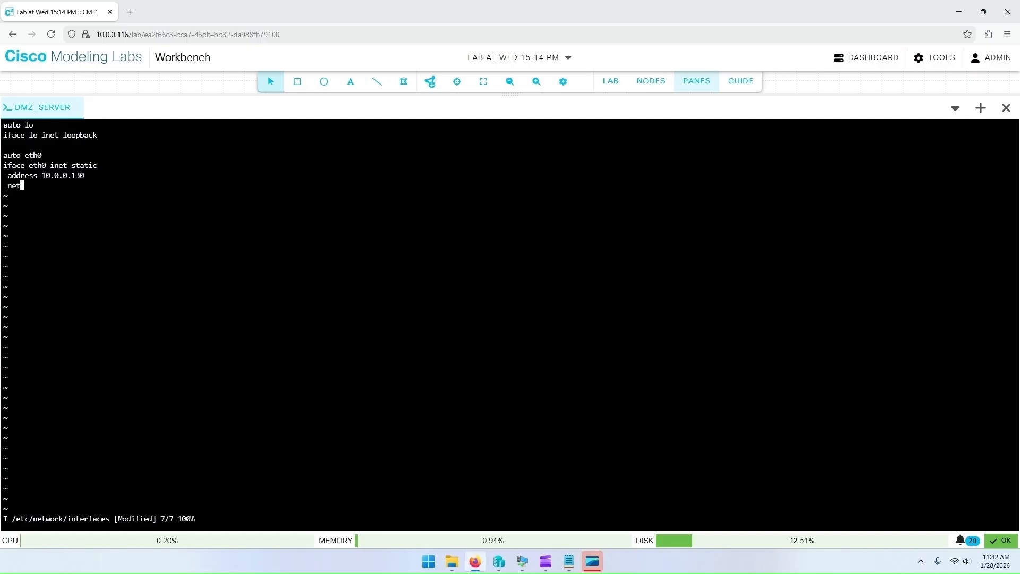
type("mask 255.255.255.0")
key("Return")
type("gateway ")
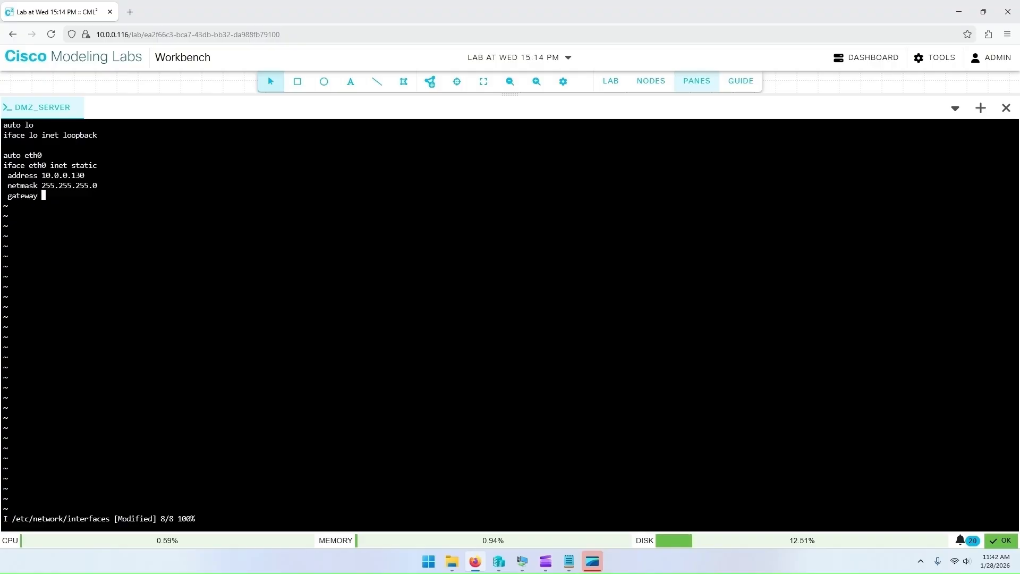
type("10.0.0.1")
key("Escape")
type(":")
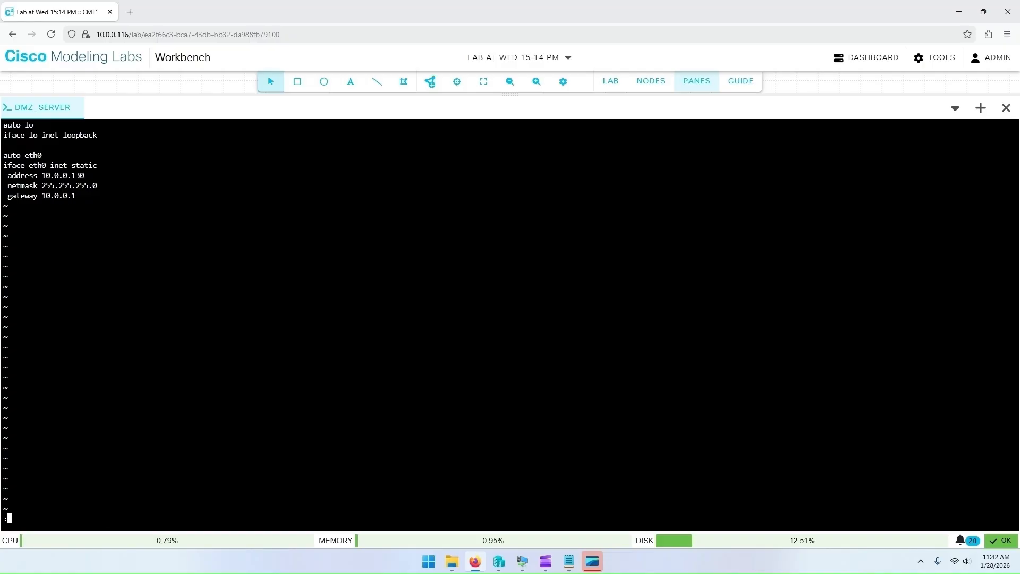
type("wq")
key("Return")
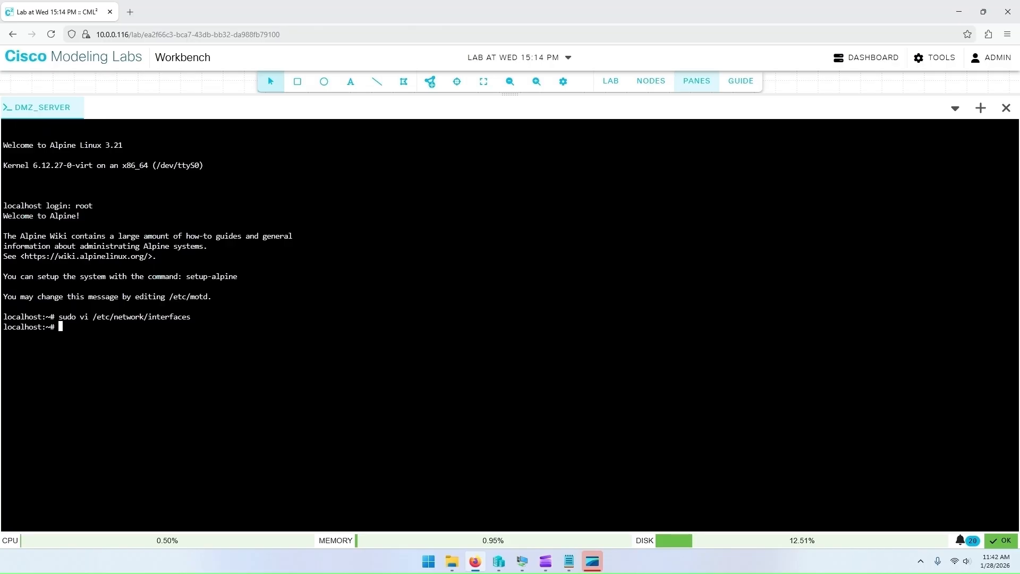
Step: Display the interfaces file and the current IP addresses on DMZ_server
type("cat /etc/network/interfaces")
key("Return")
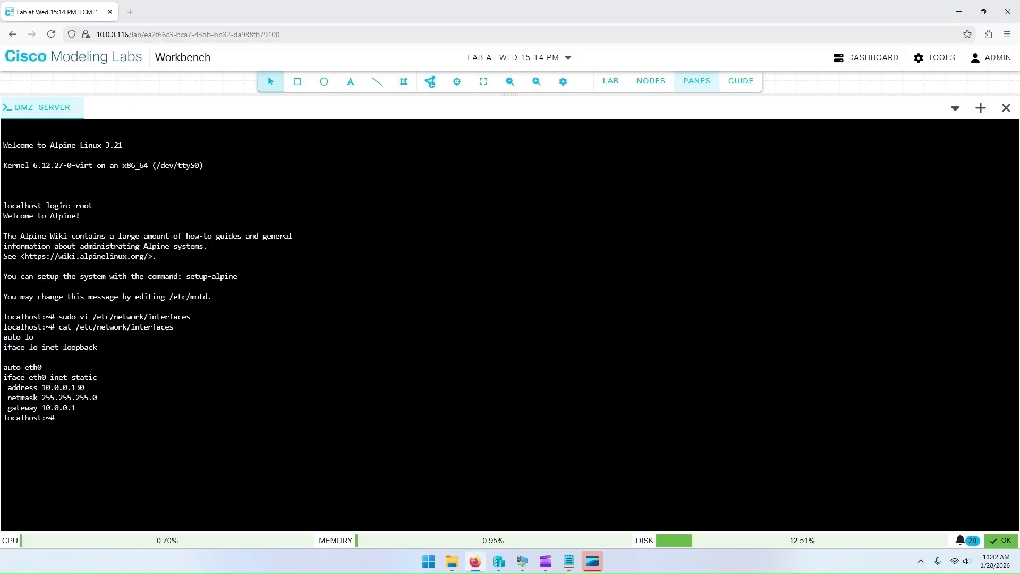
type("ip address")
key("Return")
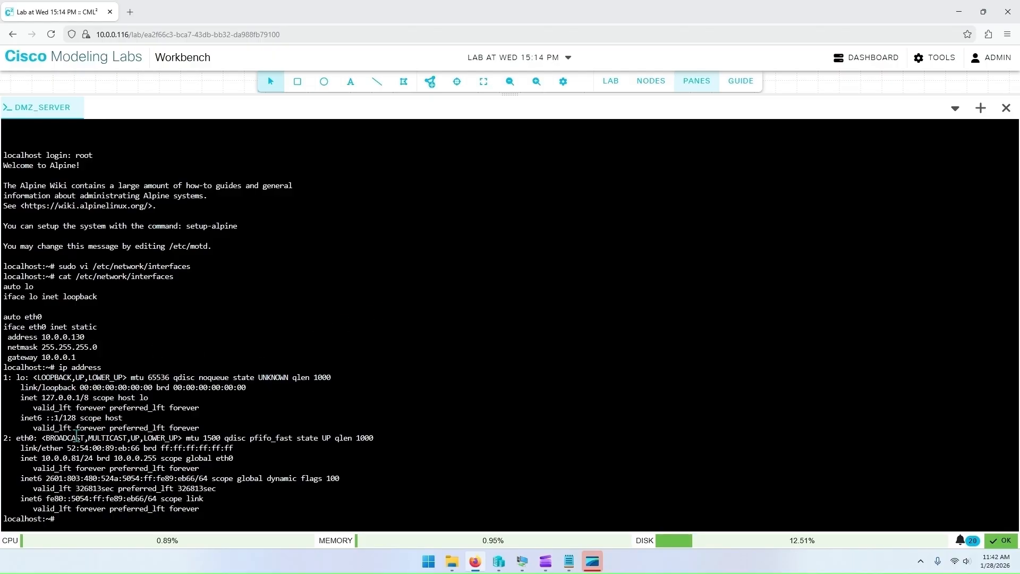
Step: Compare the eth0 address in the console output with the lab topology diagram
left_click(689, 84)
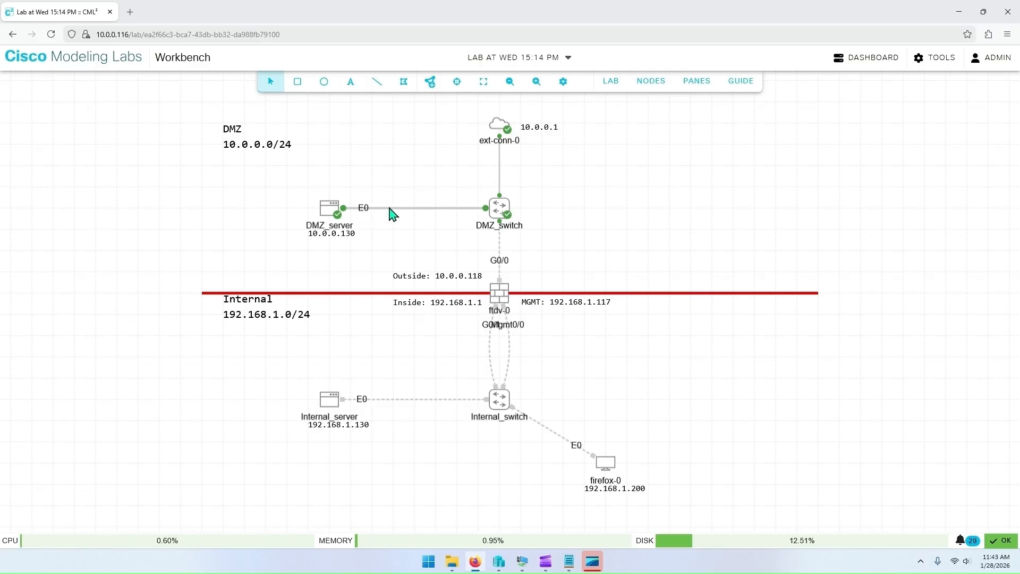
left_click(691, 88)
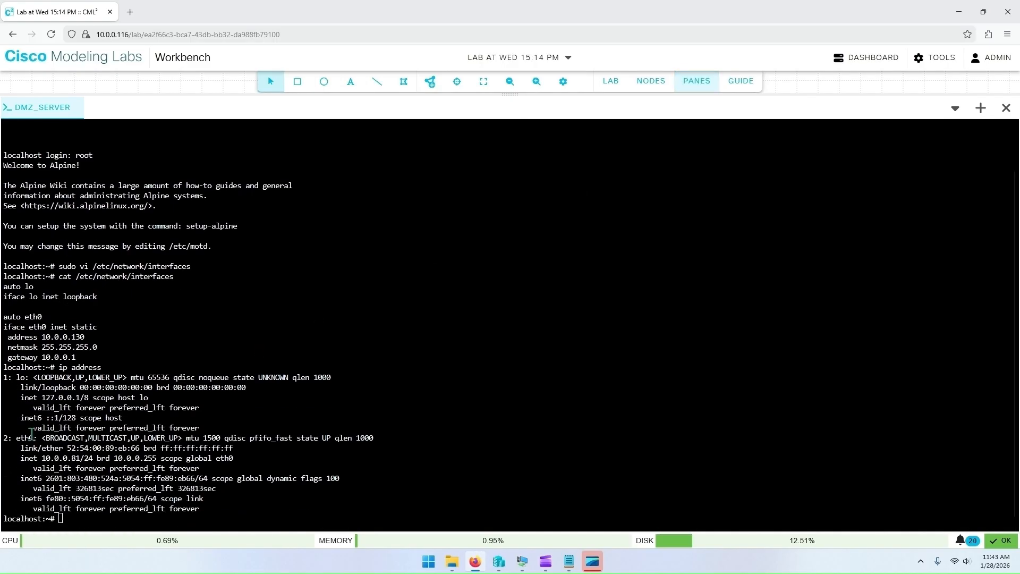
left_click_drag(17, 440, 51, 440)
left_click(28, 376)
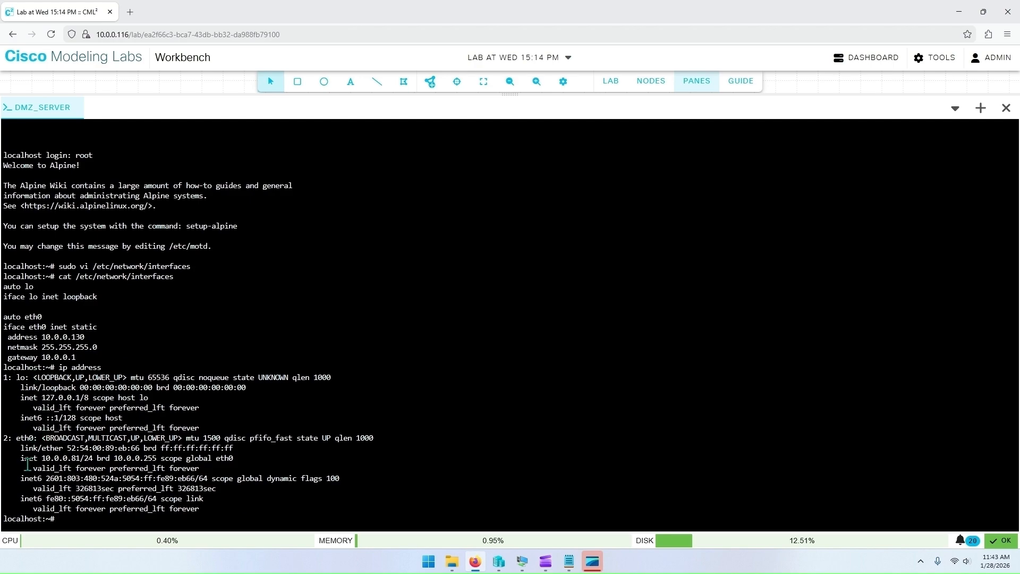
left_click_drag(22, 460, 82, 460)
left_click(79, 460)
left_click_drag(42, 337, 103, 339)
left_click(100, 413)
Step: Restart the networking service on DMZ_server and display the interface addresses again
type("rc-service networking restart")
key("Return")
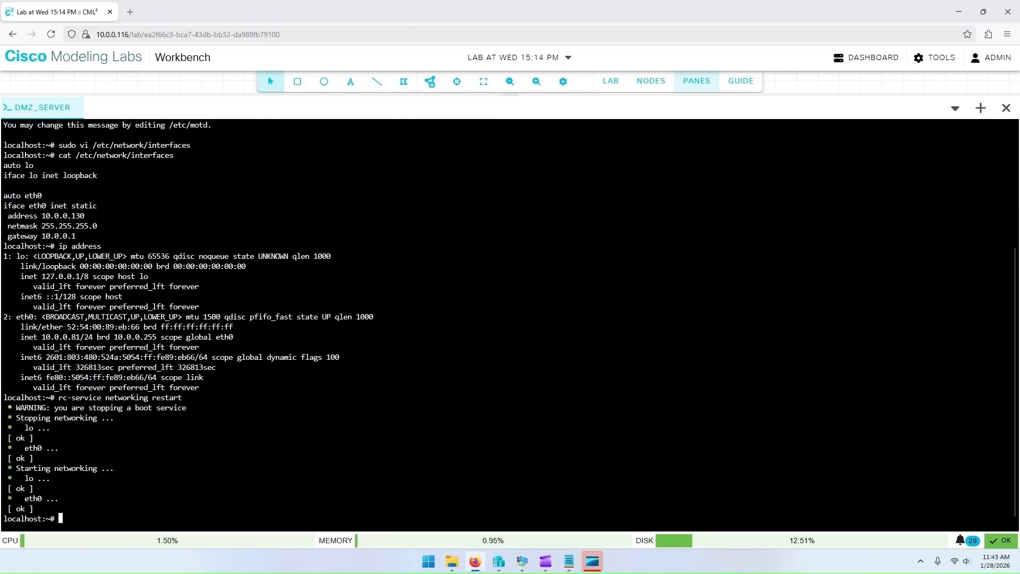
type("ip add")
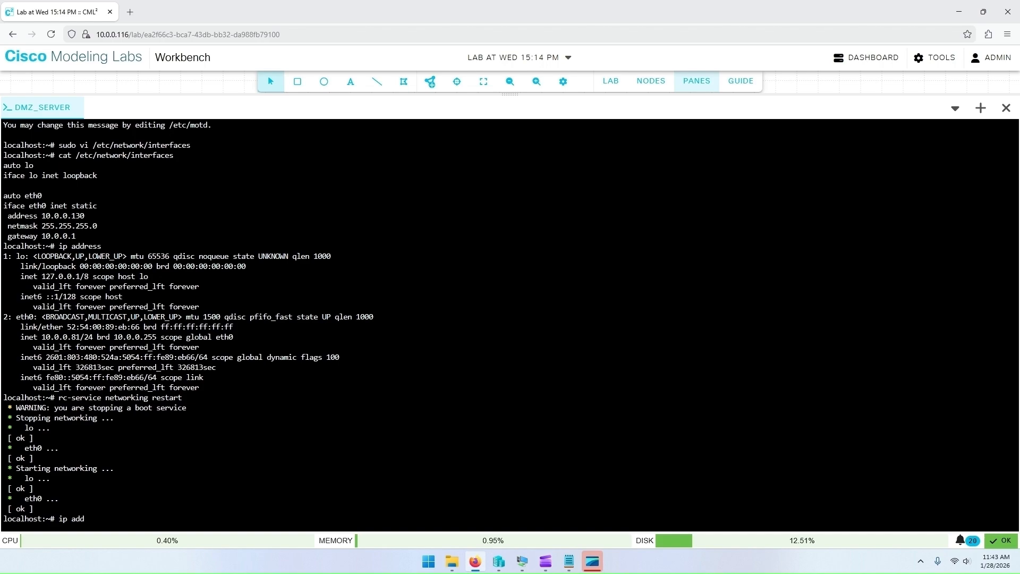
key("Return")
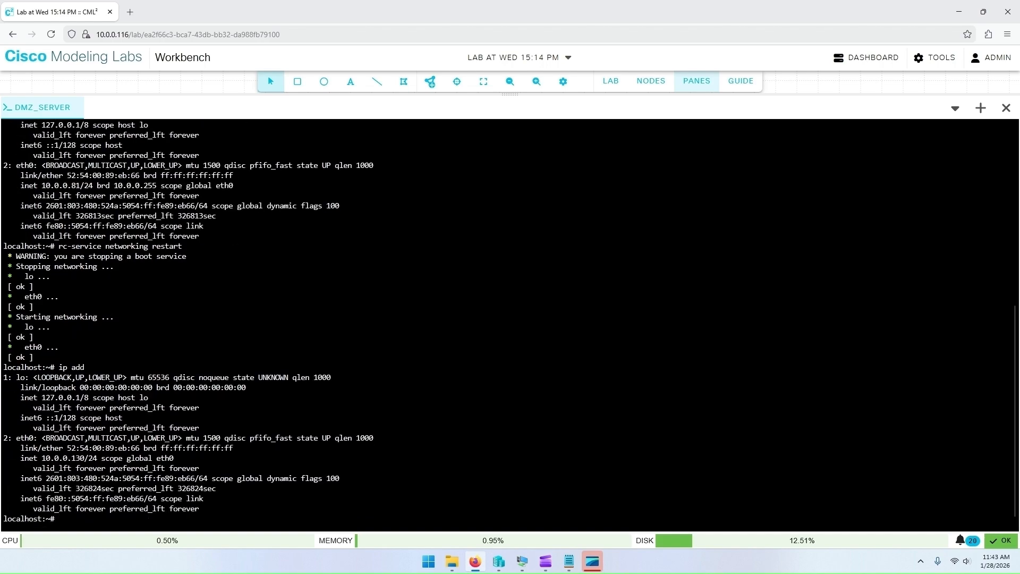
left_click_drag(21, 458, 99, 458)
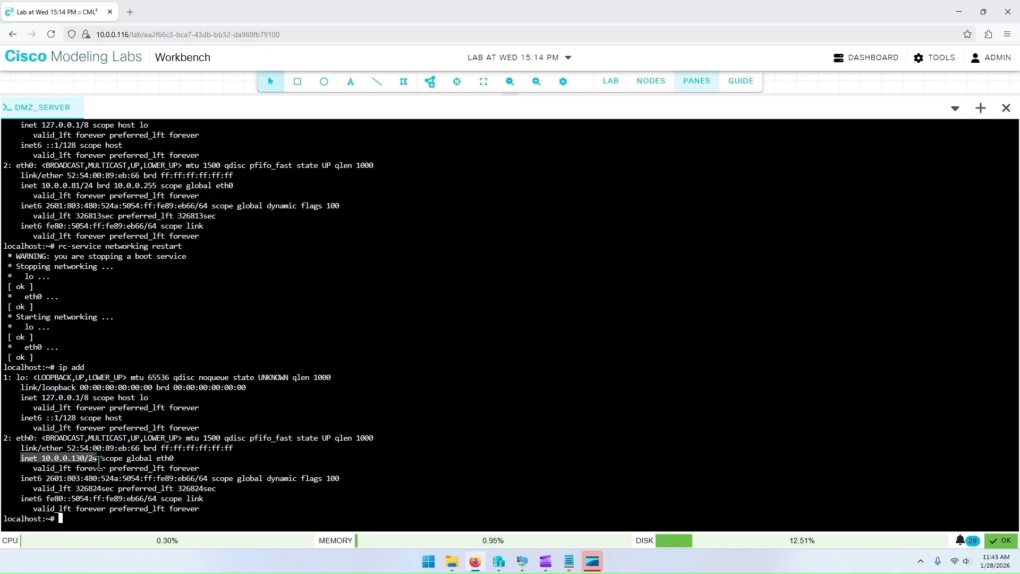
left_click(101, 471)
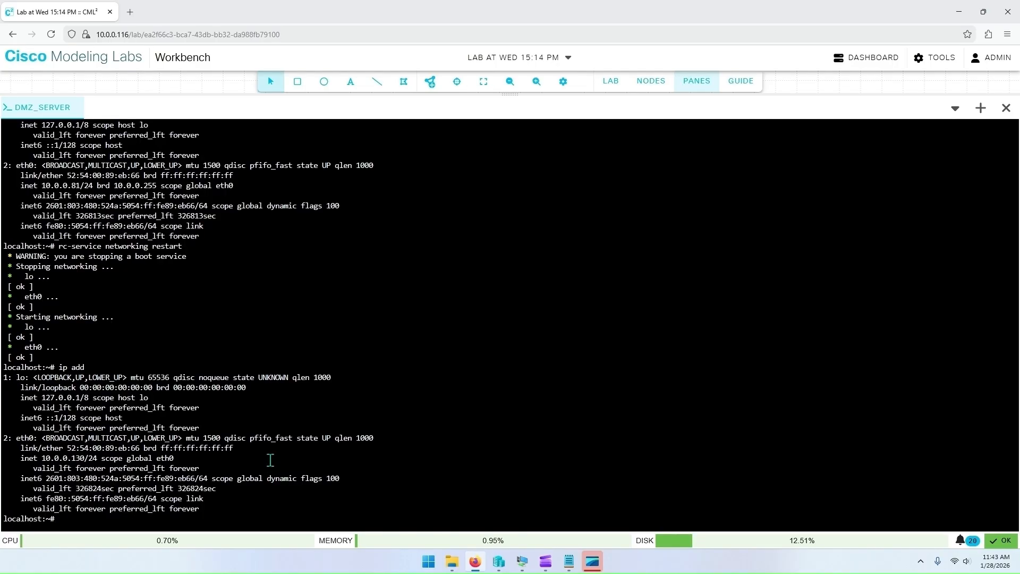
Step: Ping the gateway 10.0.0.1 from DMZ_server and stop the ping
type("ping 10.0.0.1")
key("Return")
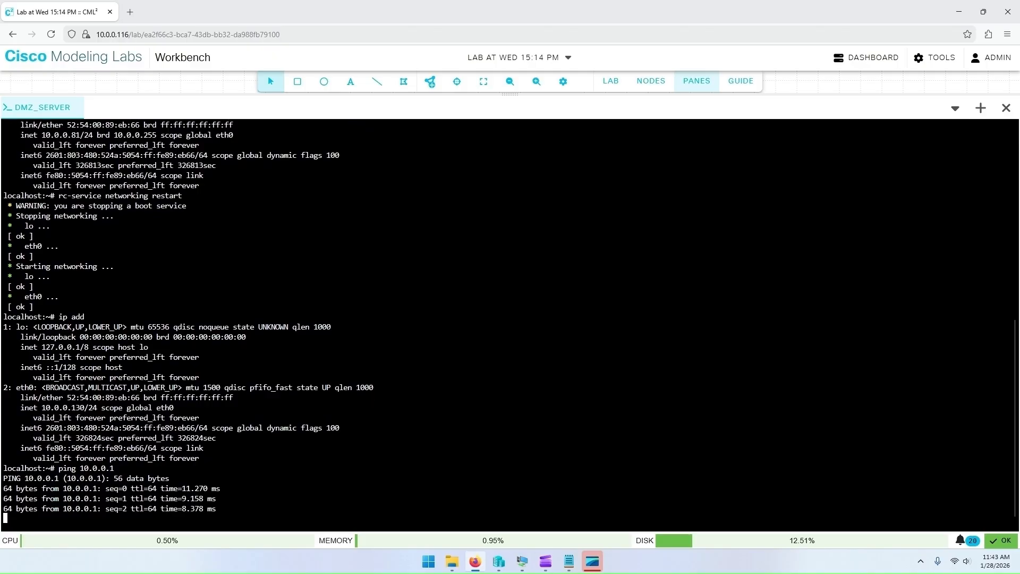
key("ctrl+c")
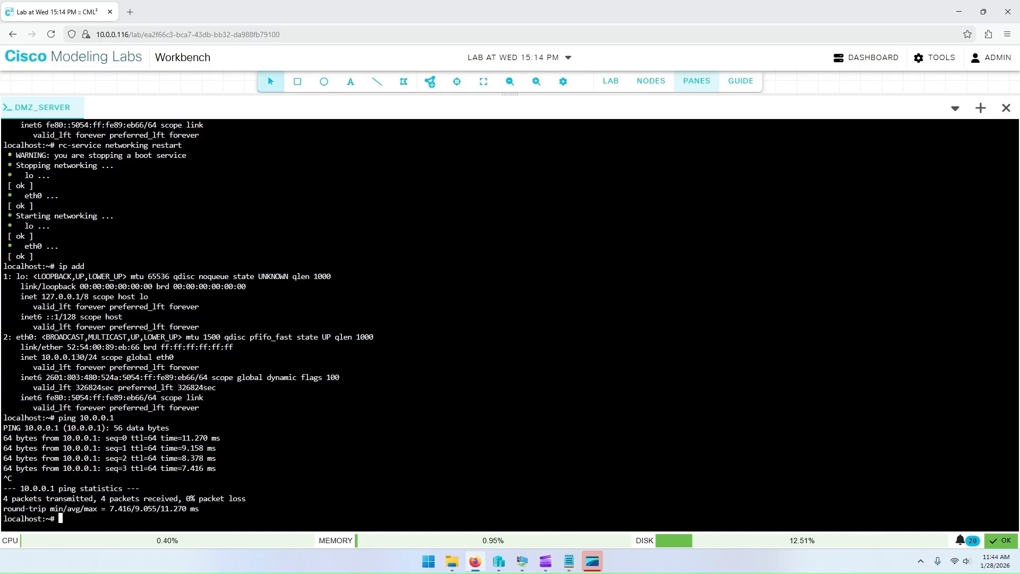
Step: Set the host name to DMZ_server by writing it to /etc/hostname and applying it with hostname -F
type("echo \"")
type("DMZ_server\" > /etc/hostname")
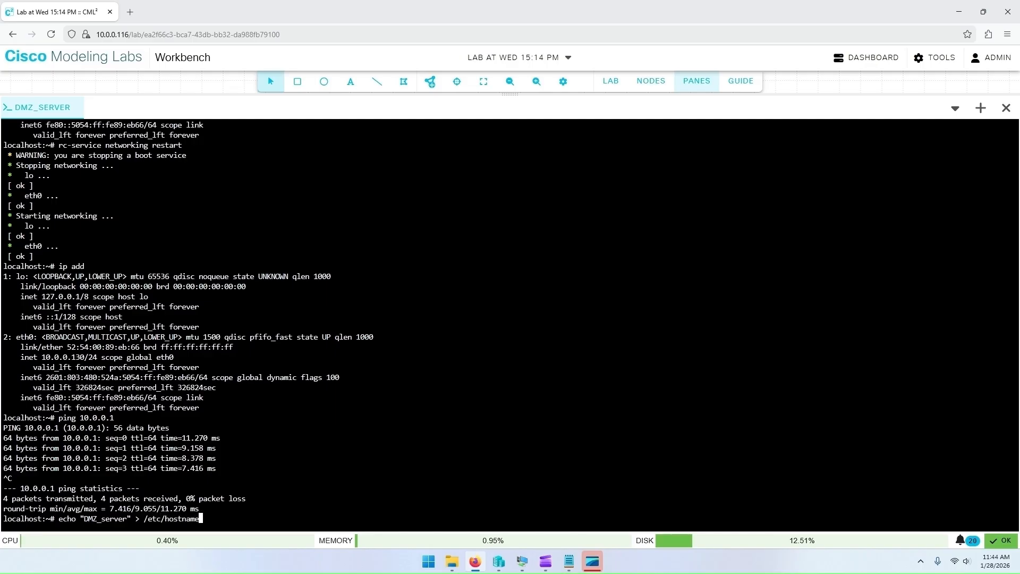
key("Return")
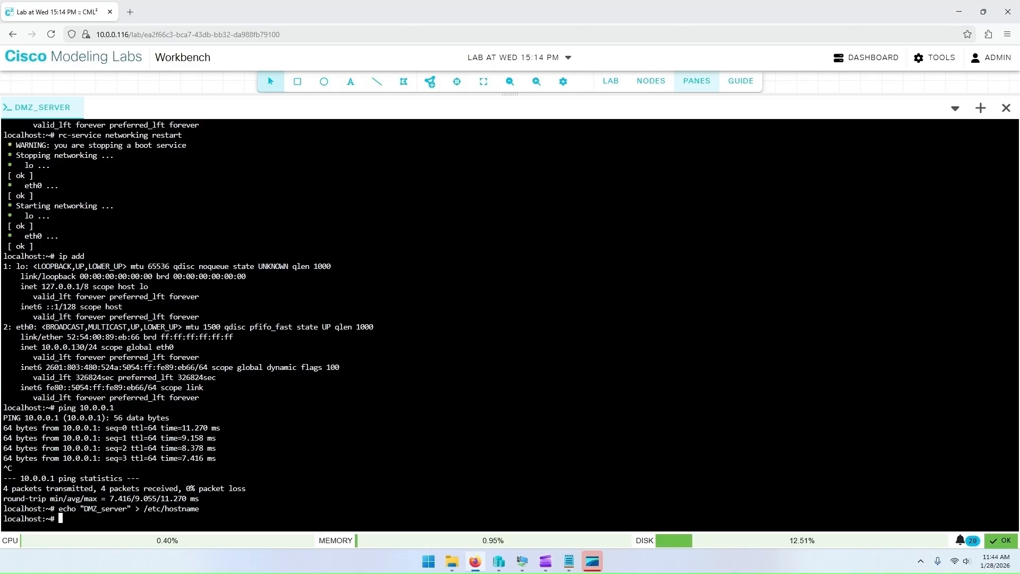
type("hostname -F /etc/hostname")
key("Return")
key("Return")
key("Return")
key("Return")
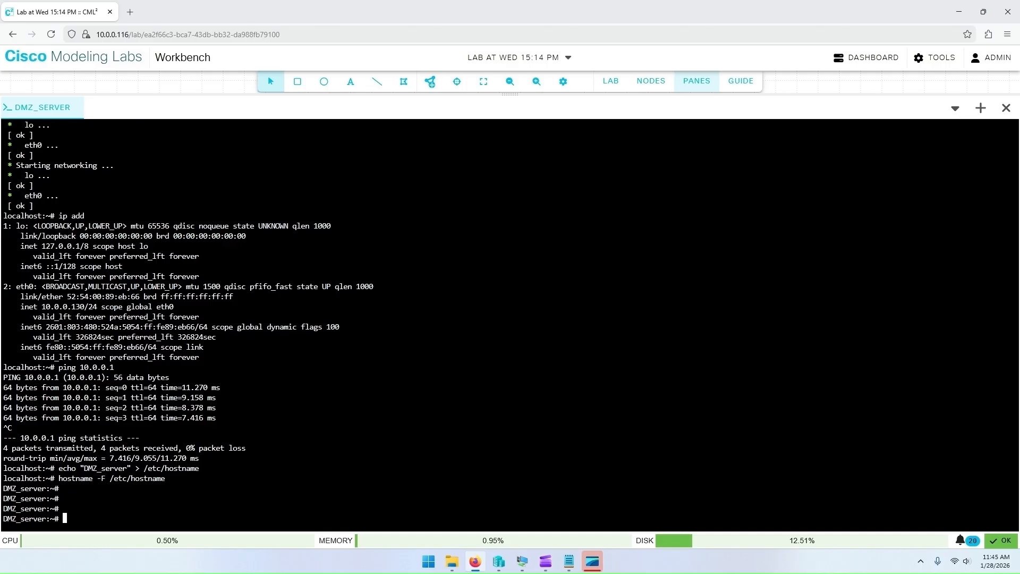
Step: Ping 1.1.1.1 and google.com from DMZ_server to test external connectivity
type("ping 1.1.1.1")
key("Return")
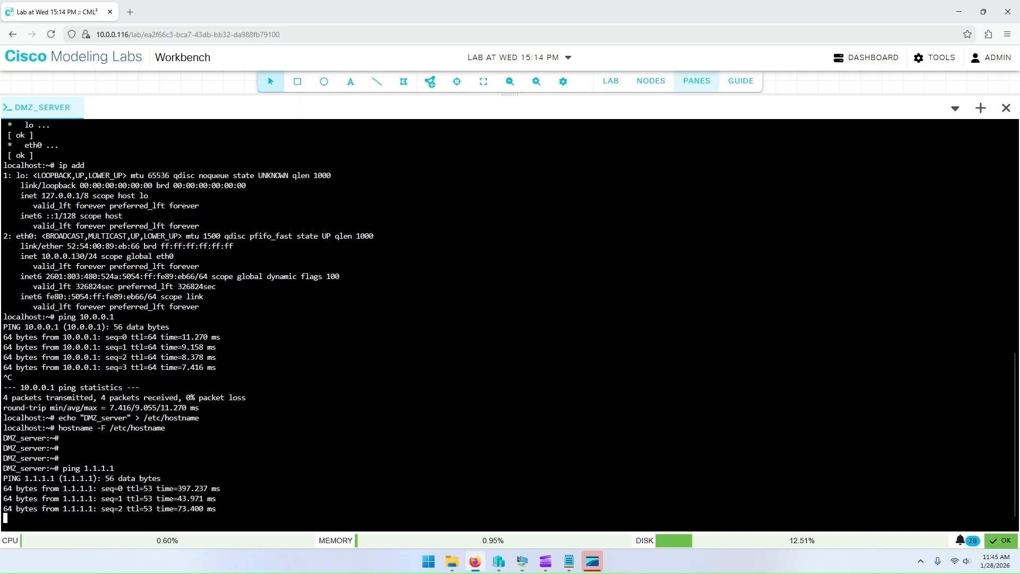
key("ctrl+c")
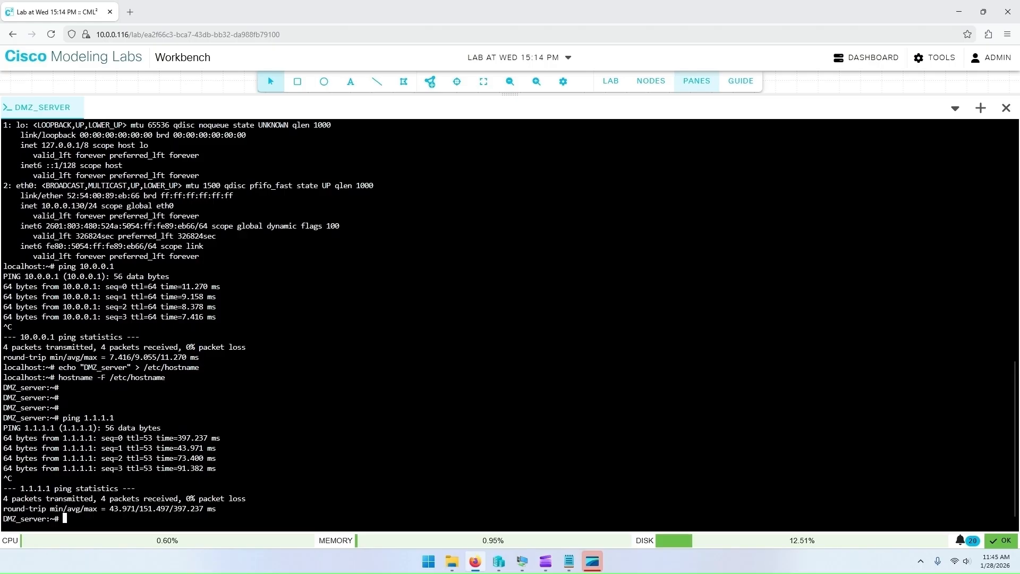
type("ping google.com")
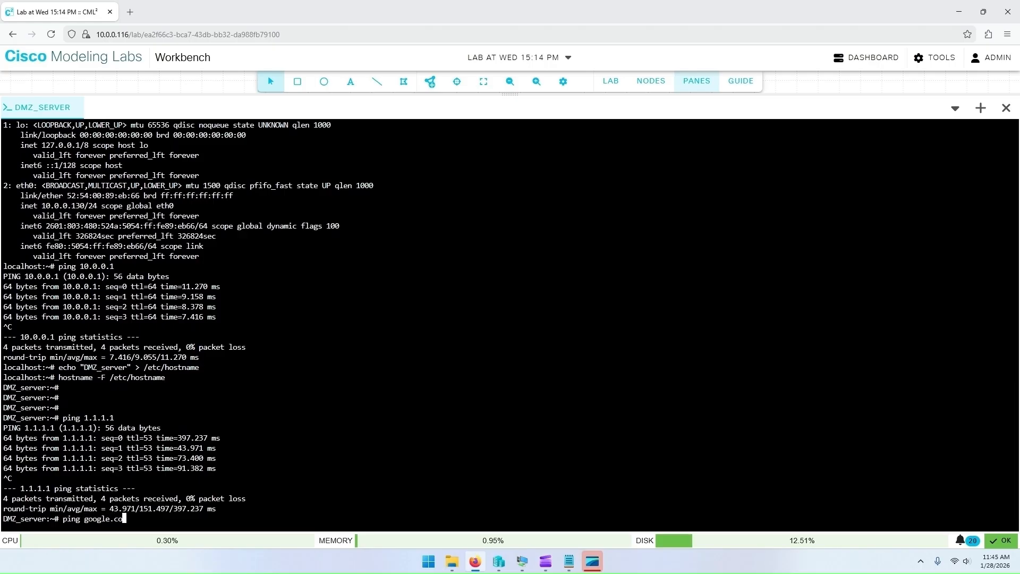
key("Return")
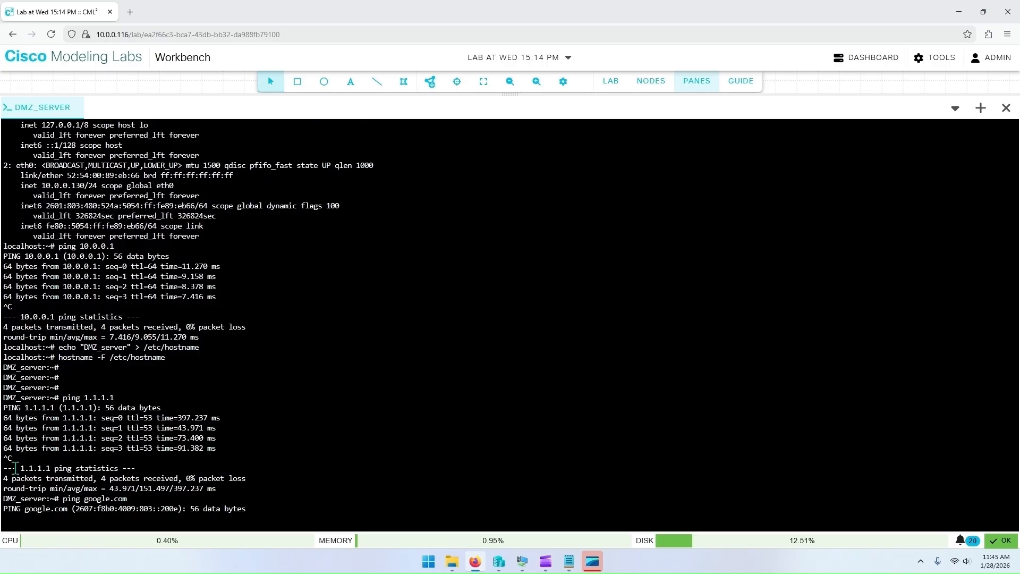
key("ctrl+c")
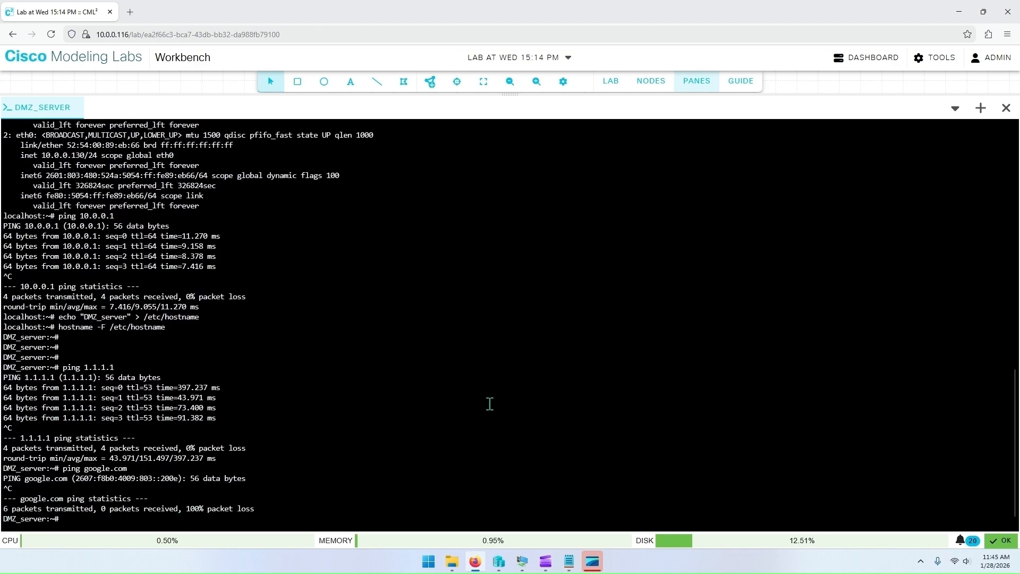
Step: Check which user is logged in with whoami
type("sudo vi")
key("BackSpace")
key("BackSpace")
key("BackSpace")
key("BackSpace")
key("BackSpace")
key("BackSpace")
key("BackSpace")
type("whoami")
key("Return")
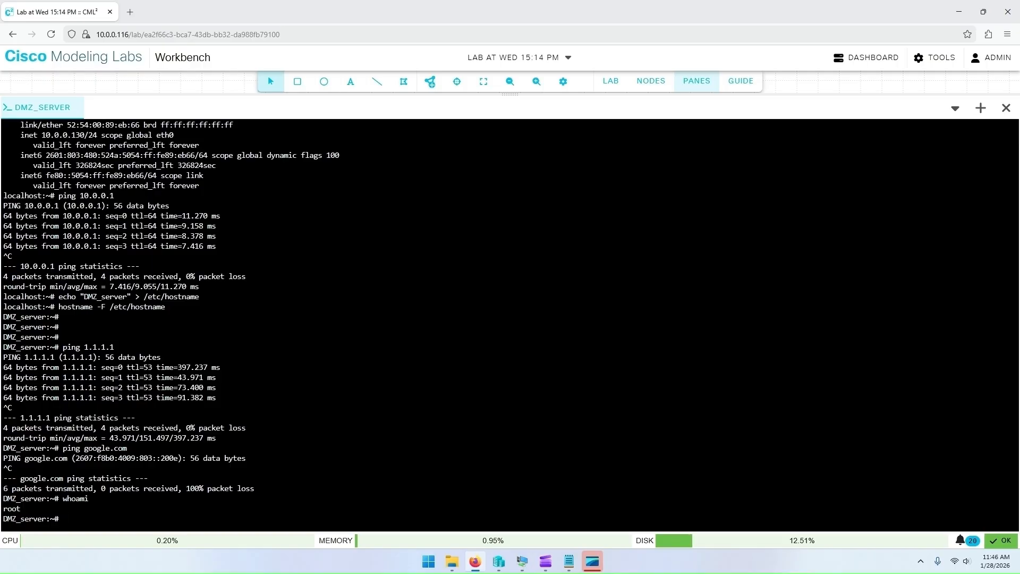
Step: Open /etc/sysctl.conf in vi and delete its existing comment line
type("vi /etc/sysctl.conf")
key("Return")
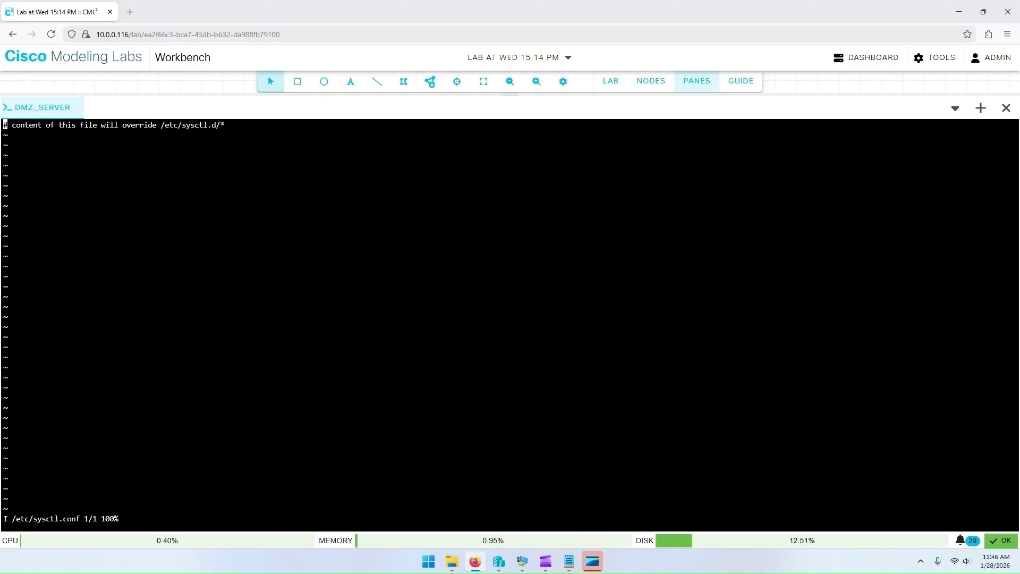
key("Delete")
key("Delete")
key("Delete")
key("Delete")
key("Delete")
key("Delete")
key("Delete")
key("Delete")
key("Delete")
key("Delete")
key("Delete")
key("Delete")
key("Delete")
key("Delete")
key("Delete")
key("Delete")
key("Delete")
key("Delete")
key("Delete")
key("Delete")
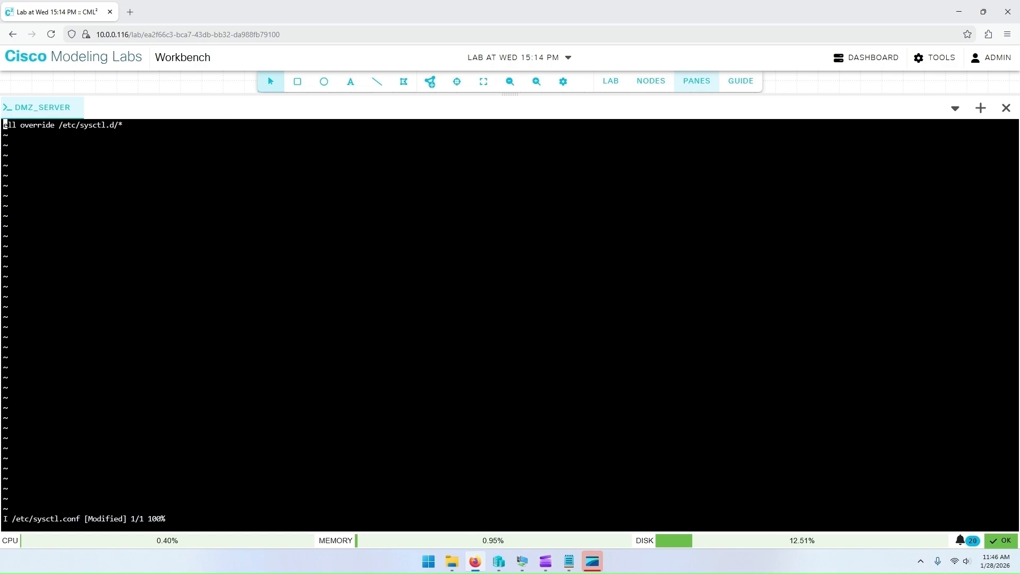
key("Delete")
key("Delete")
key("Delete")
key("Delete")
key("Delete")
key("Delete")
key("Delete")
key("Delete")
key("Delete")
key("Delete")
key("Delete")
key("Delete")
key("Delete")
key("Delete")
key("Delete")
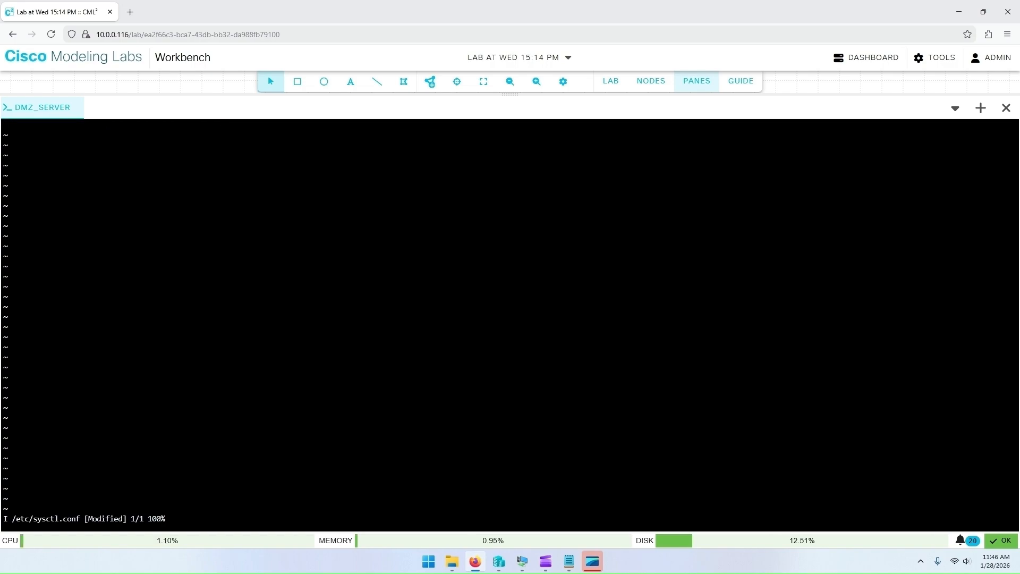
Step: Paste settings disabling IPv6 for all, default, lo and eth0 into sysctl.conf, then save and quit
key("alt+Tab")
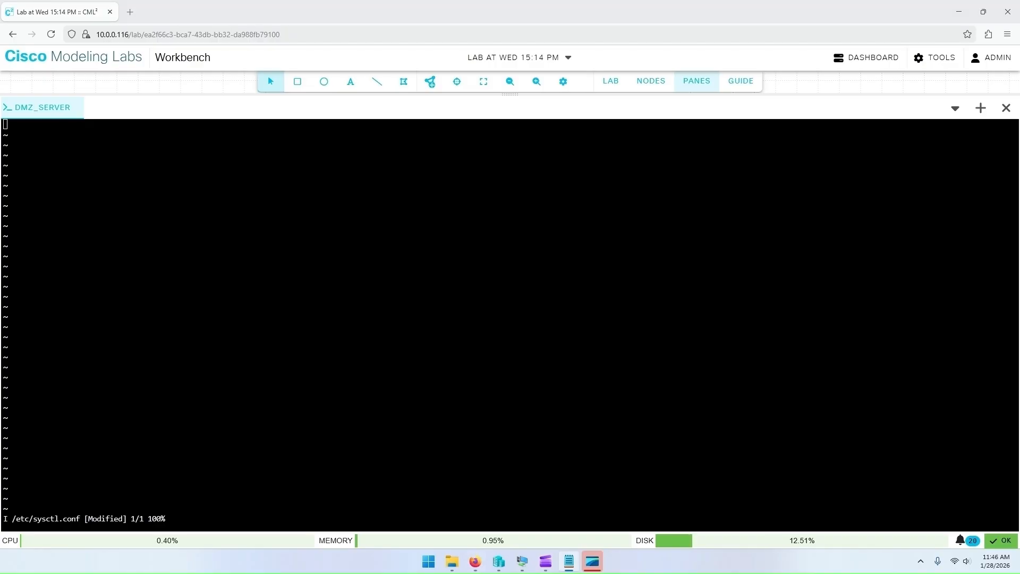
left_click(196, 155)
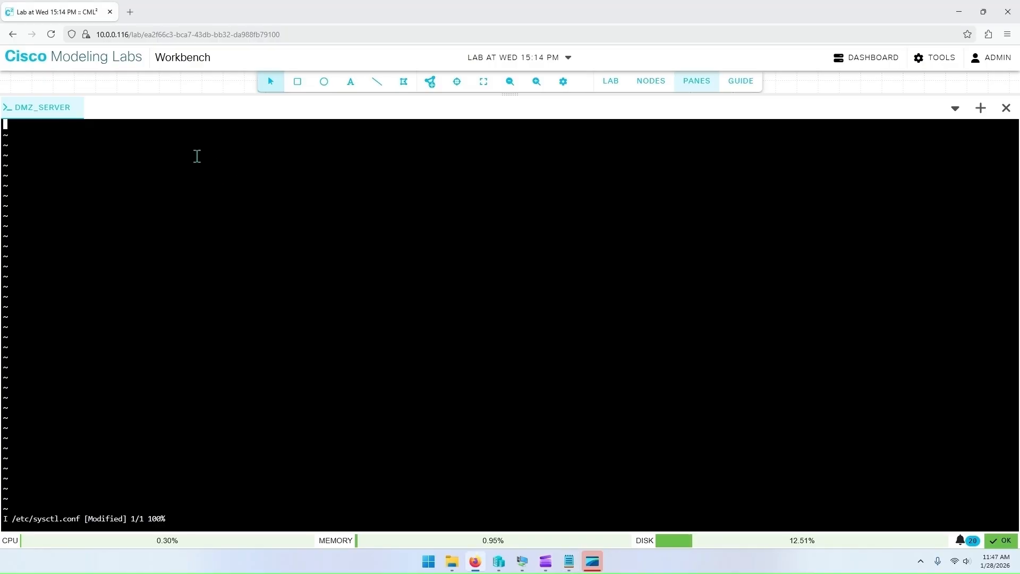
right_click(151, 143)
left_click(184, 222)
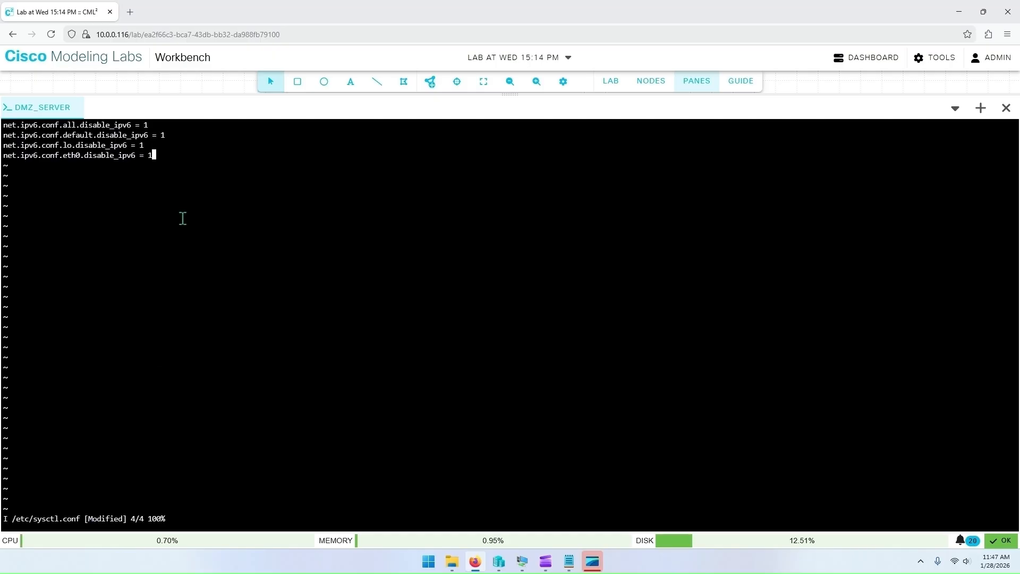
key("Escape")
type(":wq")
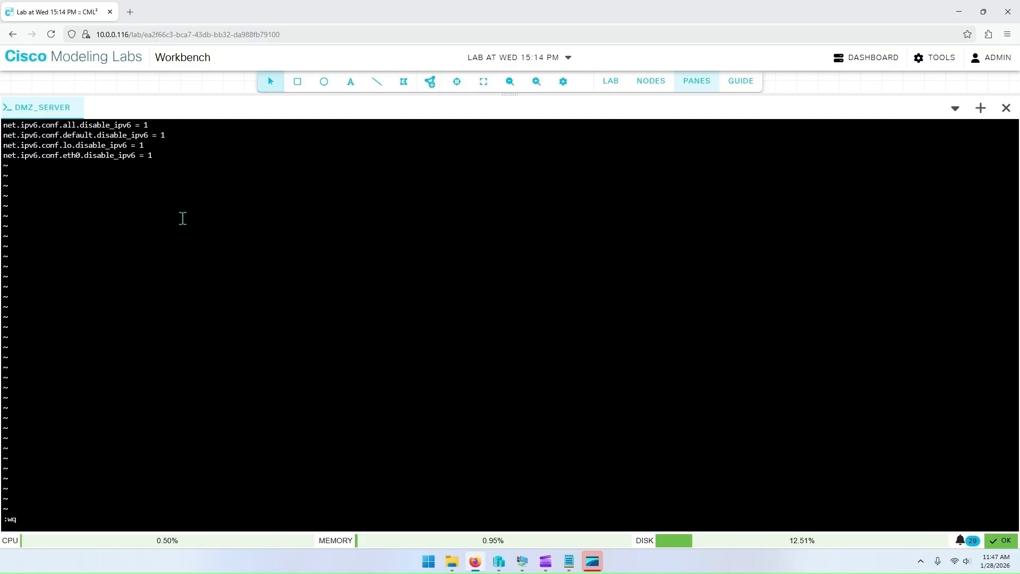
key("Return")
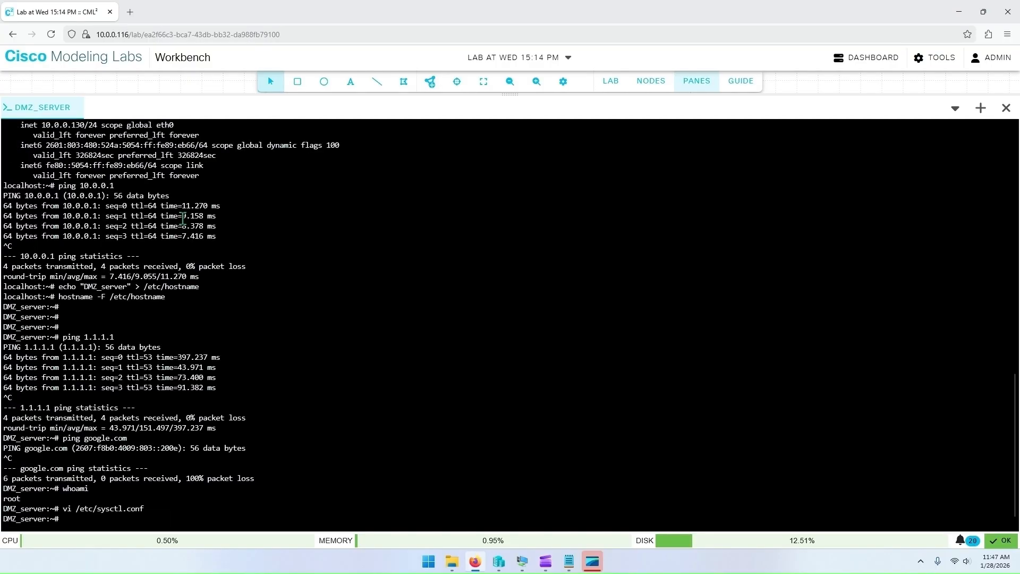
Step: Display sysctl.conf and the interface addresses to check the settings
type("cat /etc/sysctl.conf")
key("Return")
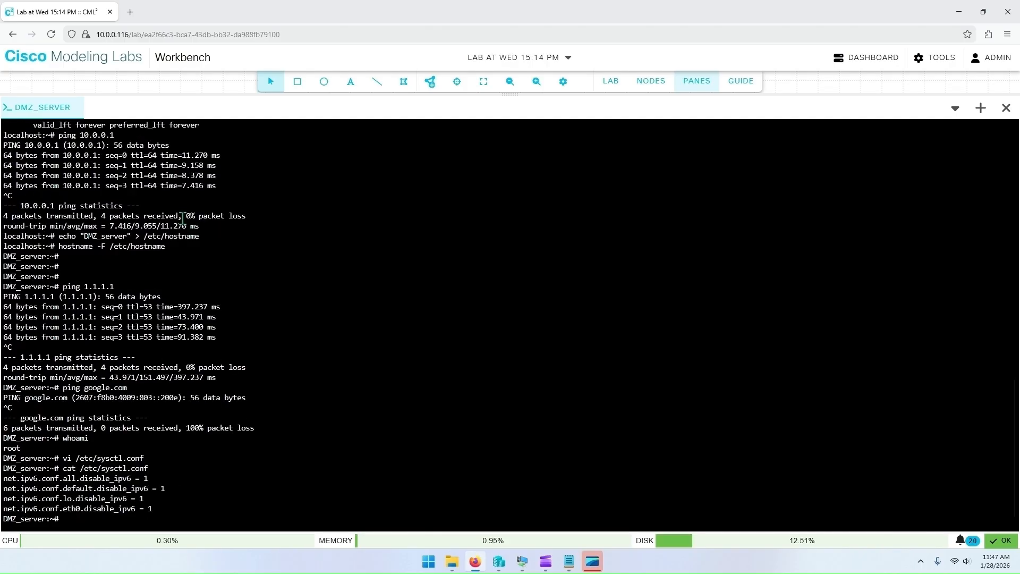
type("ip add")
key("Return")
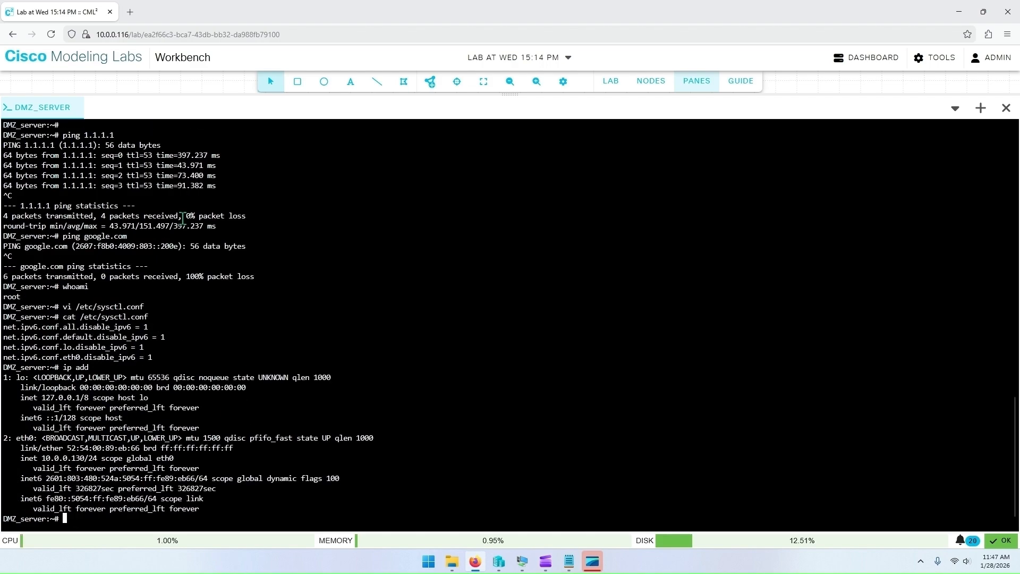
Step: Apply the sysctl settings with sysctl -p, then list the interface addresses again with ip add
double_click(31, 478)
left_click_drag(64, 482, 147, 479)
left_click(185, 492)
type("sysctl -p")
key("Return")
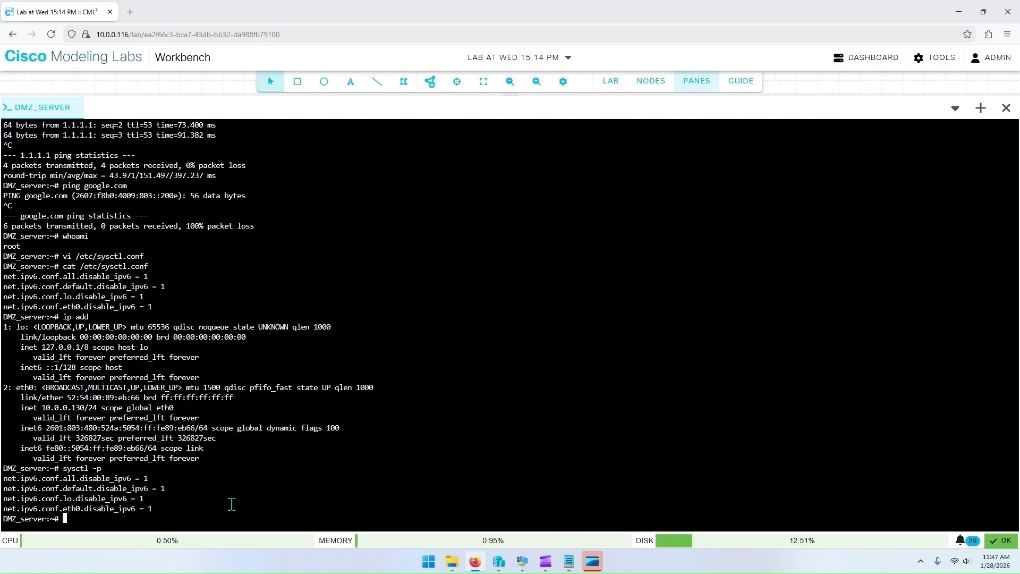
type("ip add")
key("Return")
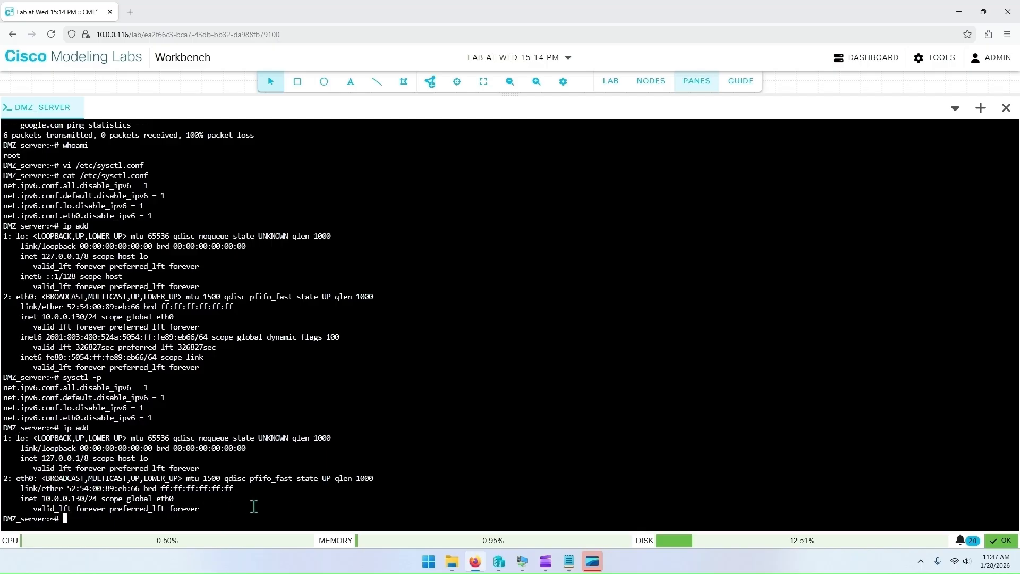
Step: Ping google.com from the DMZ server and stop the ping after a few replies
type("ping google.com")
key("Return")
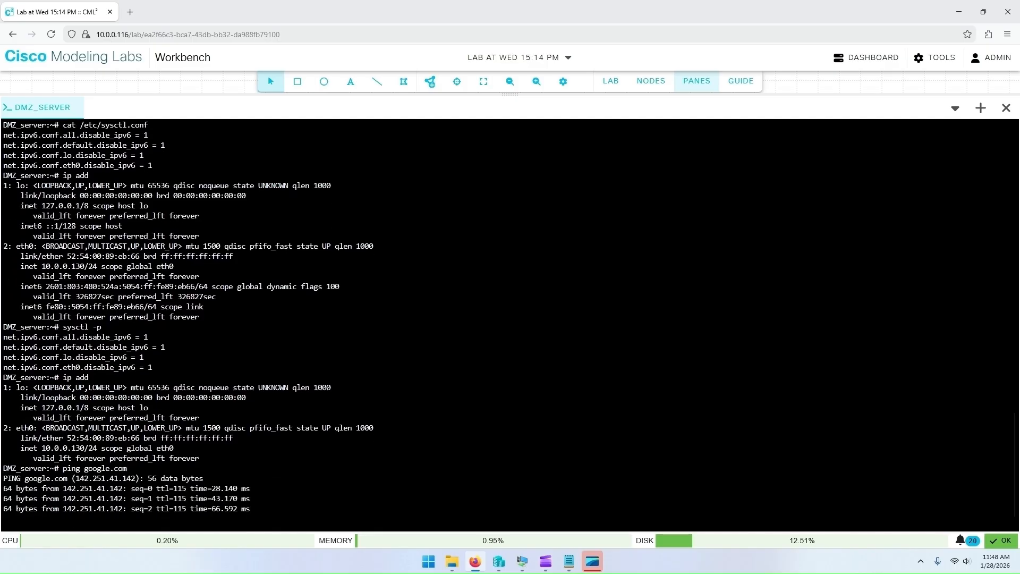
key("ctrl+c")
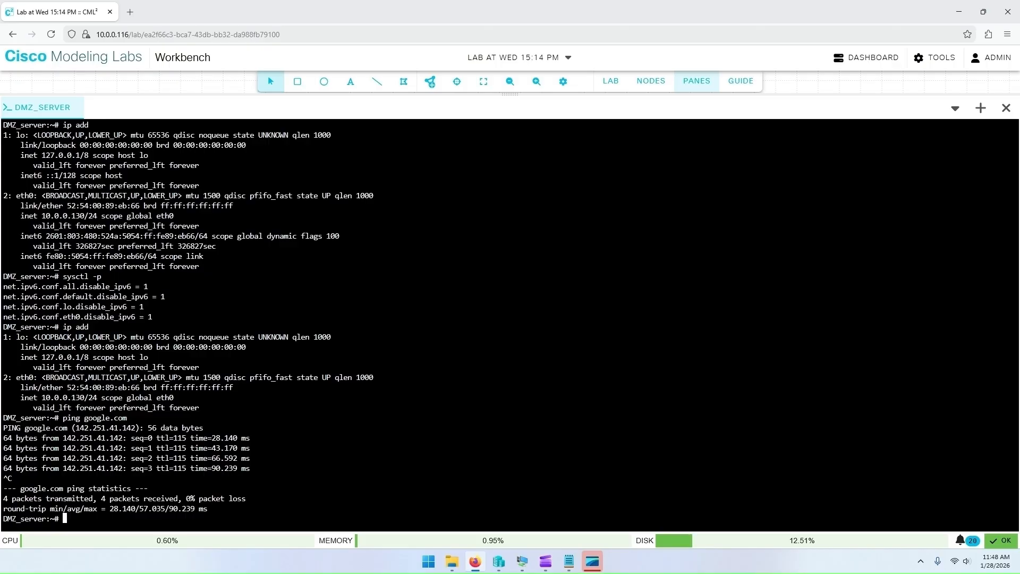
Step: Display /etc/resolv.conf to check the DNS servers
type("cat /etc/resolv.conf")
key("Return")
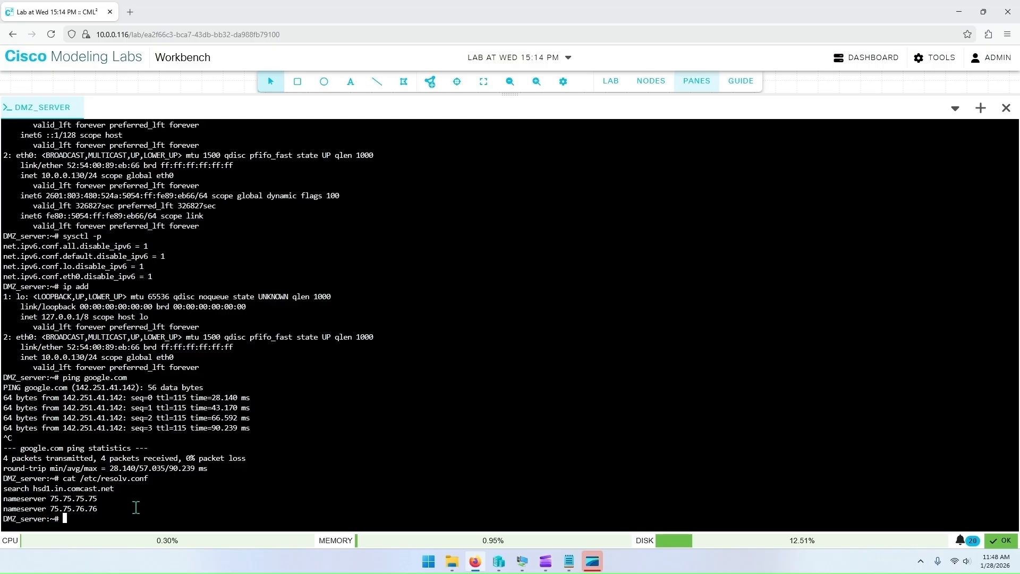
Step: Start the ftdv-0 firewall node in the lab topology and return to the DMZ_SERVER console
left_click(694, 88)
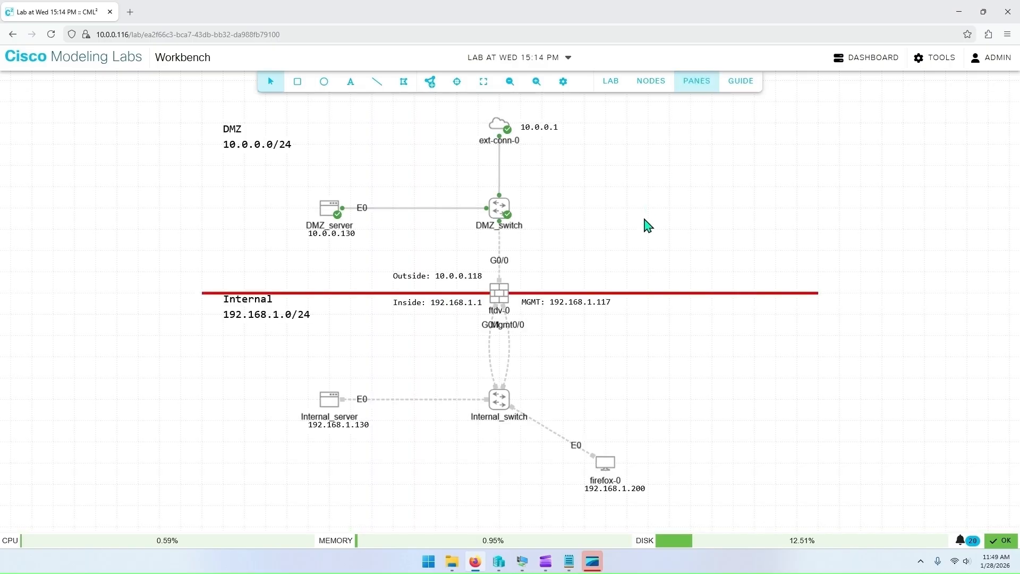
right_click(501, 300)
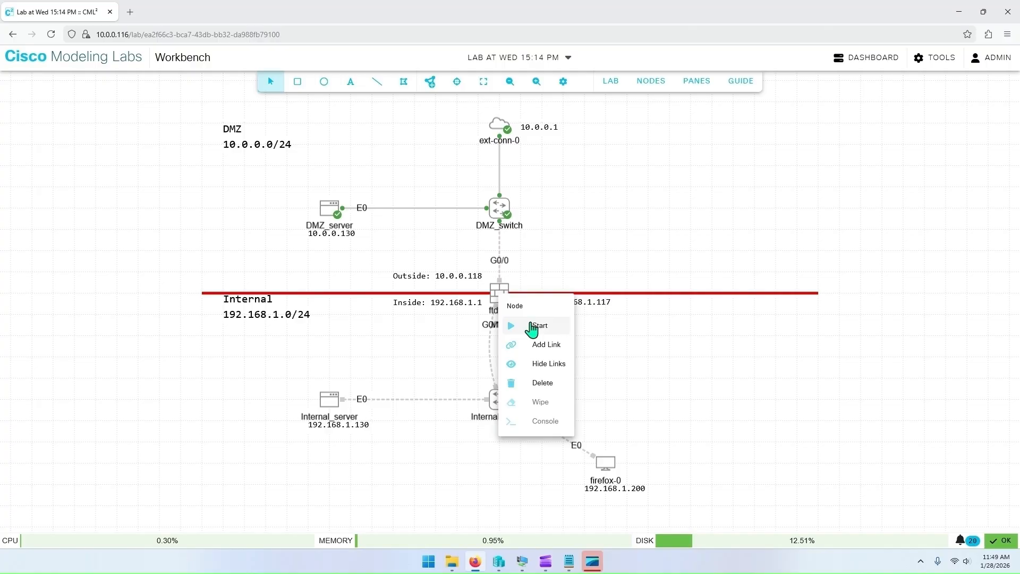
left_click(532, 326)
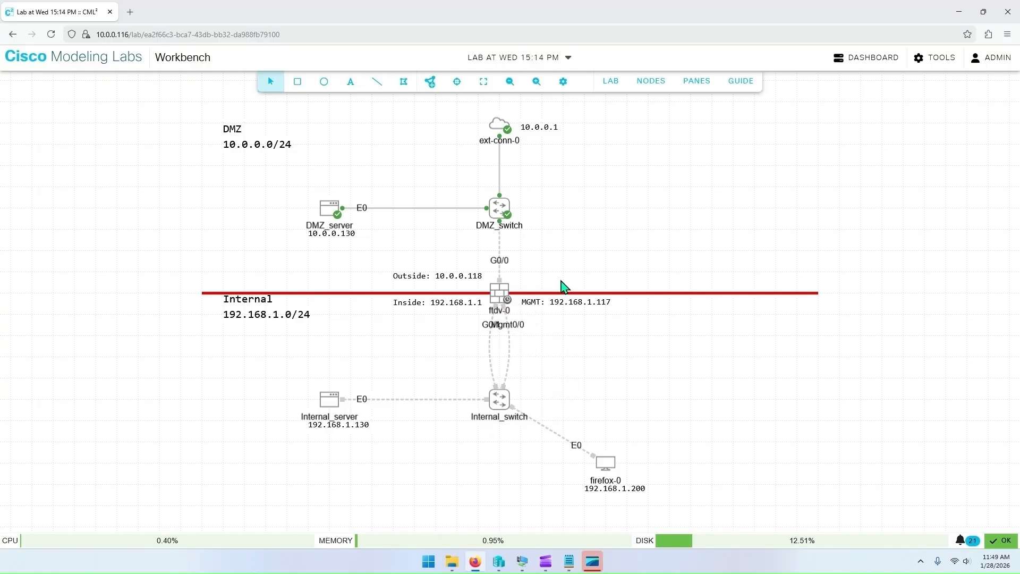
left_click(697, 81)
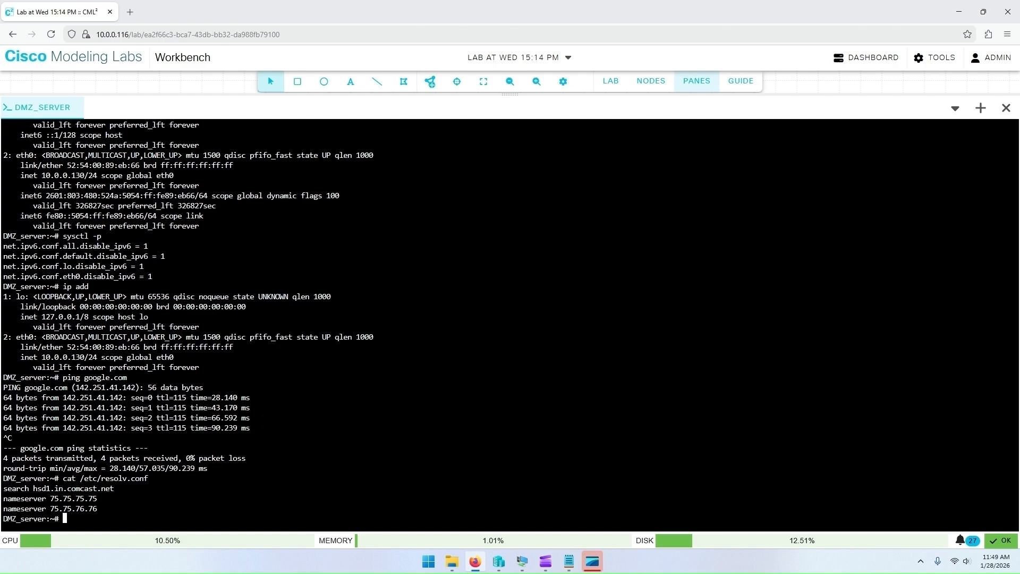
Step: Install the lighttpd web server package with apk add lighttpd
type("apk add lighttpd")
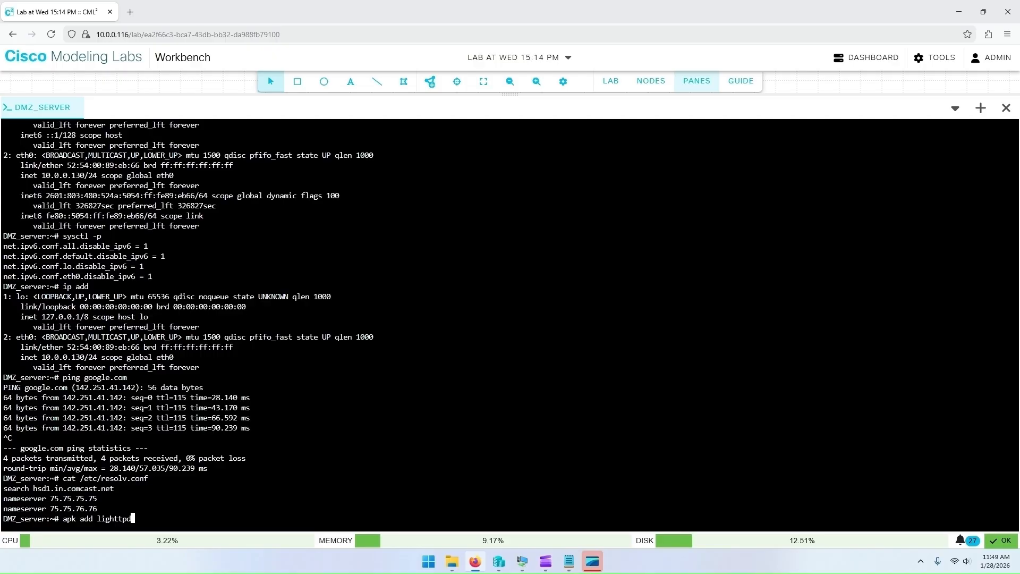
key("Return")
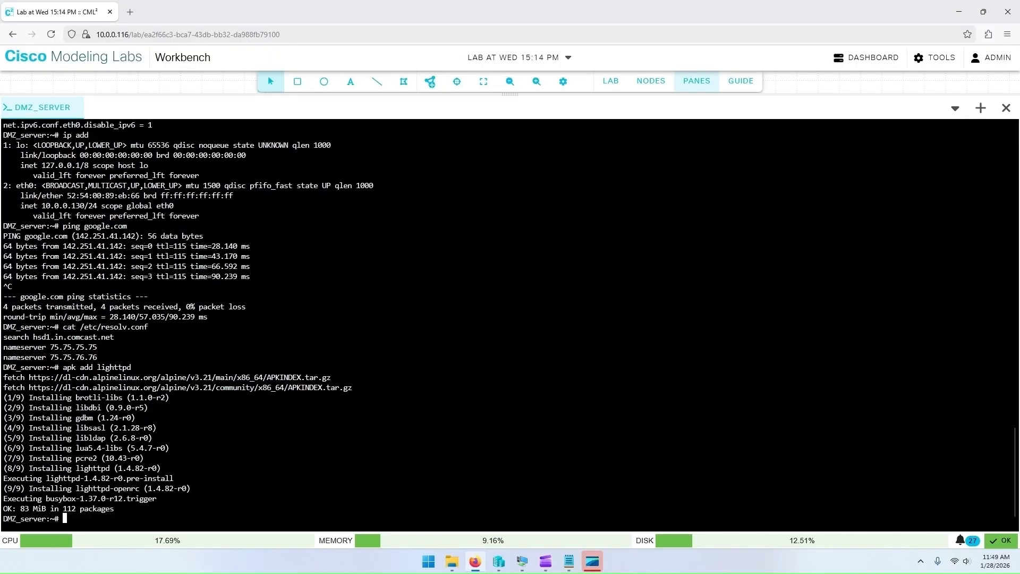
Step: Add lighttpd to the default runlevel with rc-update and restart the lighttpd service
type("rc-update add ligh")
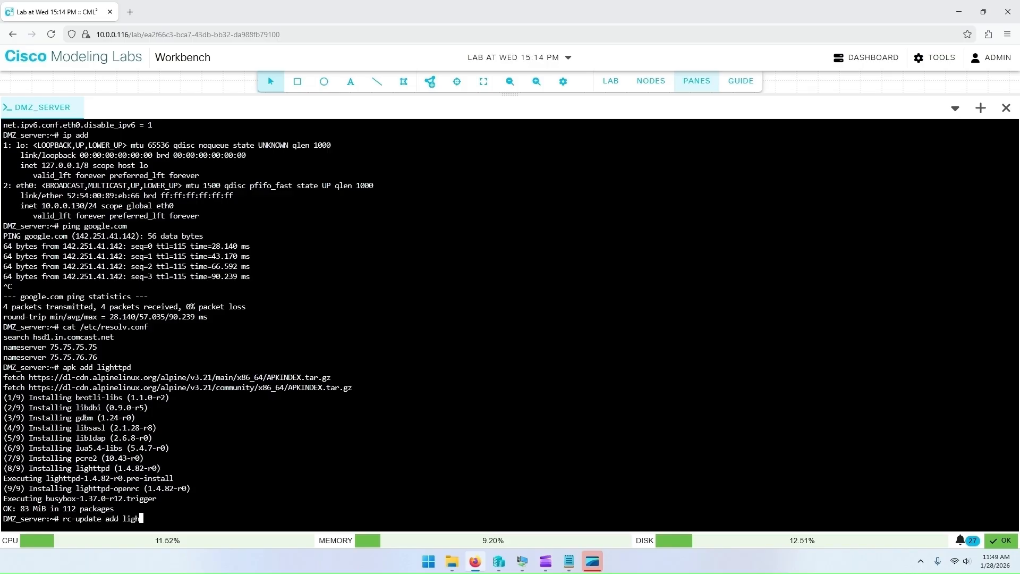
type("ttpd default")
key("Return")
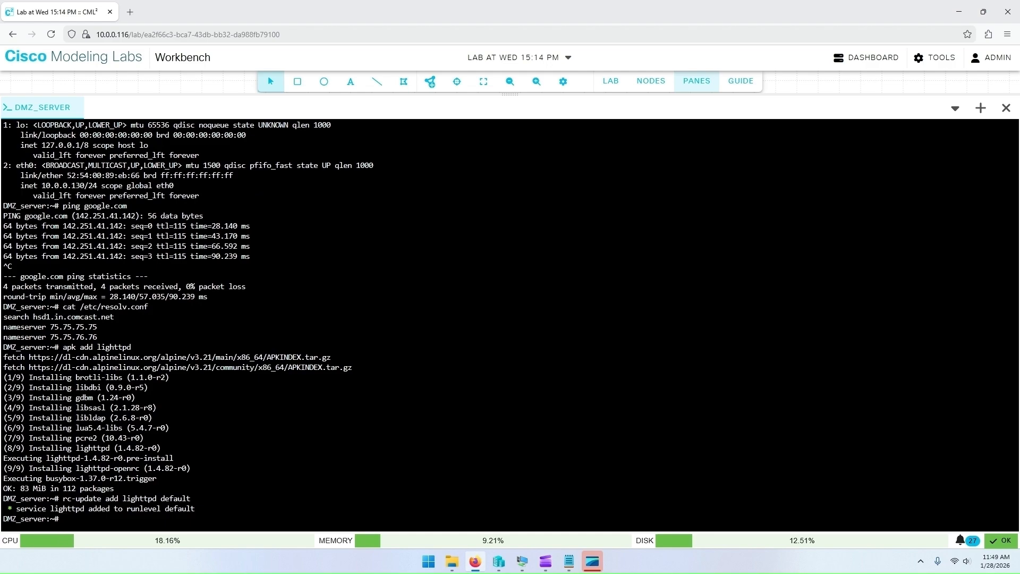
type("rc-service lighttpd restart")
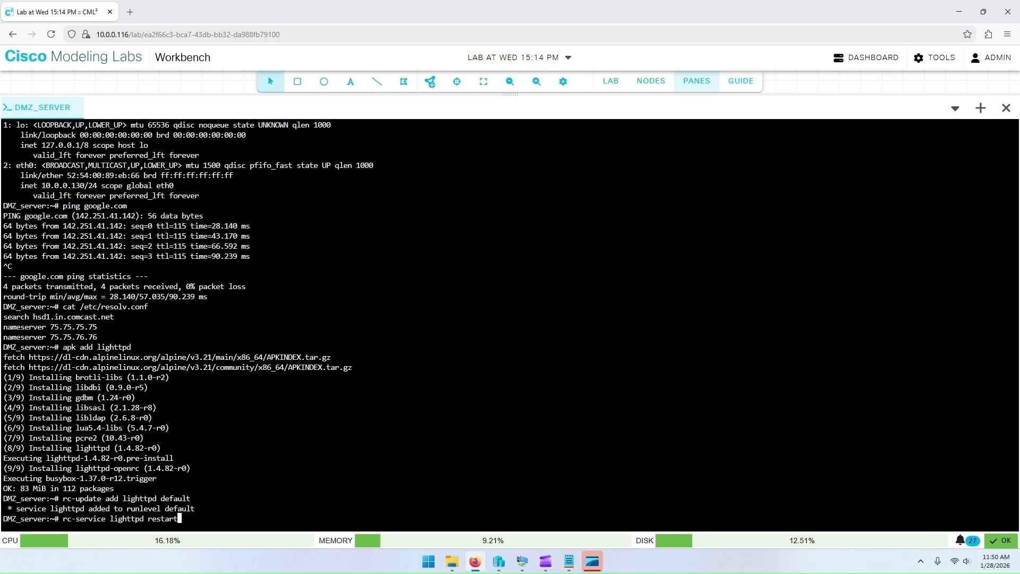
key("Return")
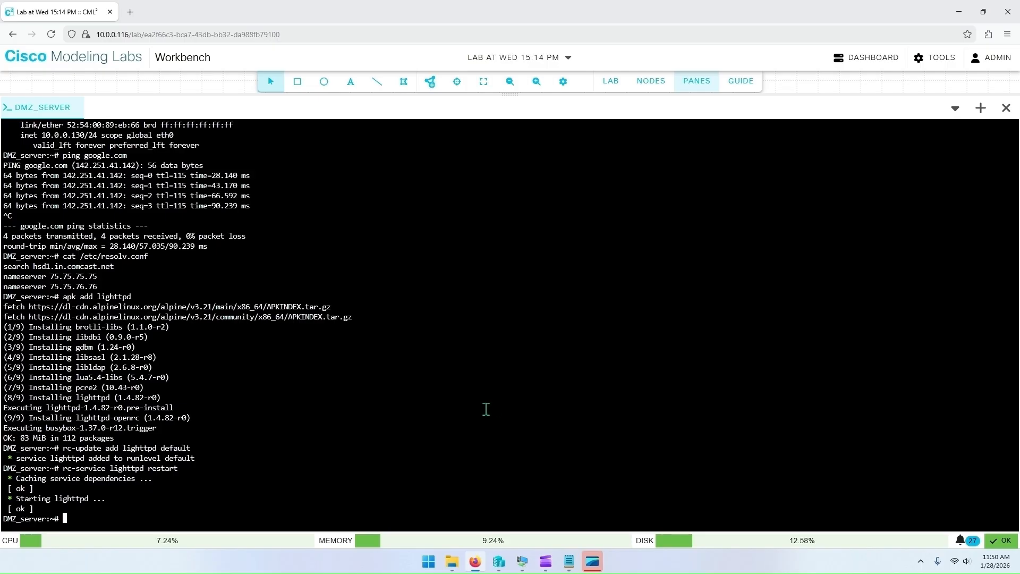
Step: Paste an echo command writing a 'Lighttpd is running!' HTML page to /var/www/localhost/htdocs/index.html
key("alt+Tab")
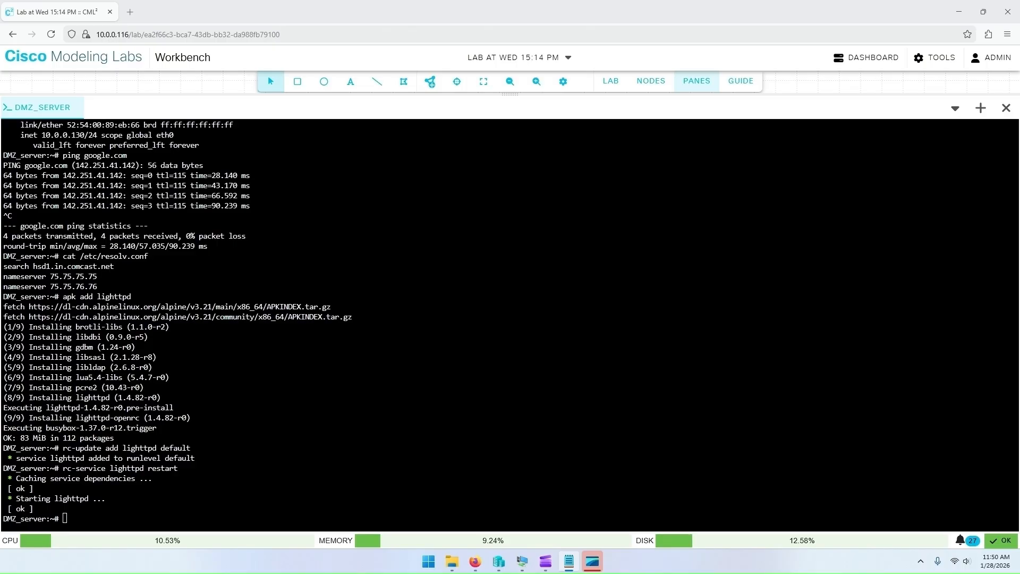
left_click(444, 437)
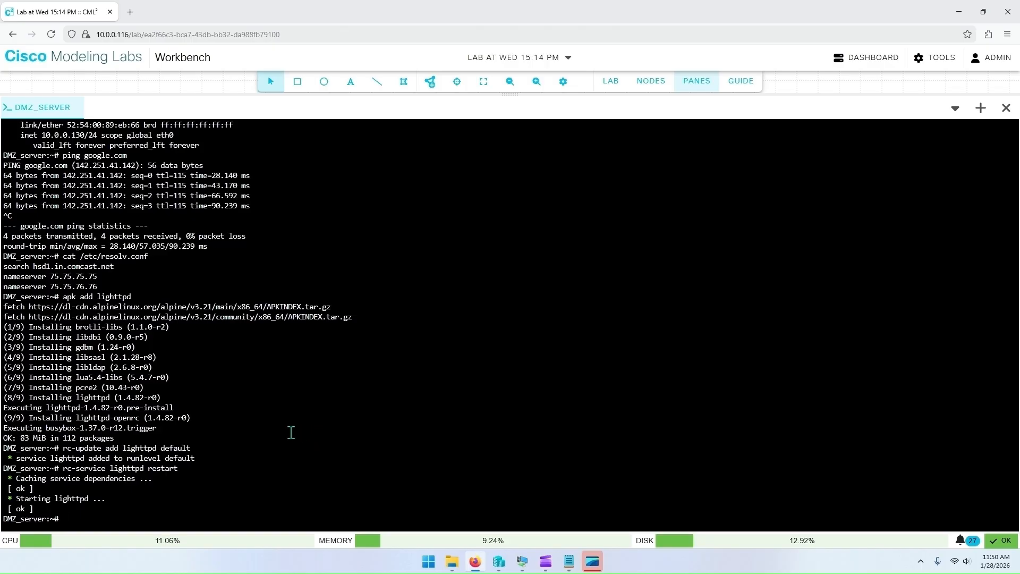
right_click(291, 432)
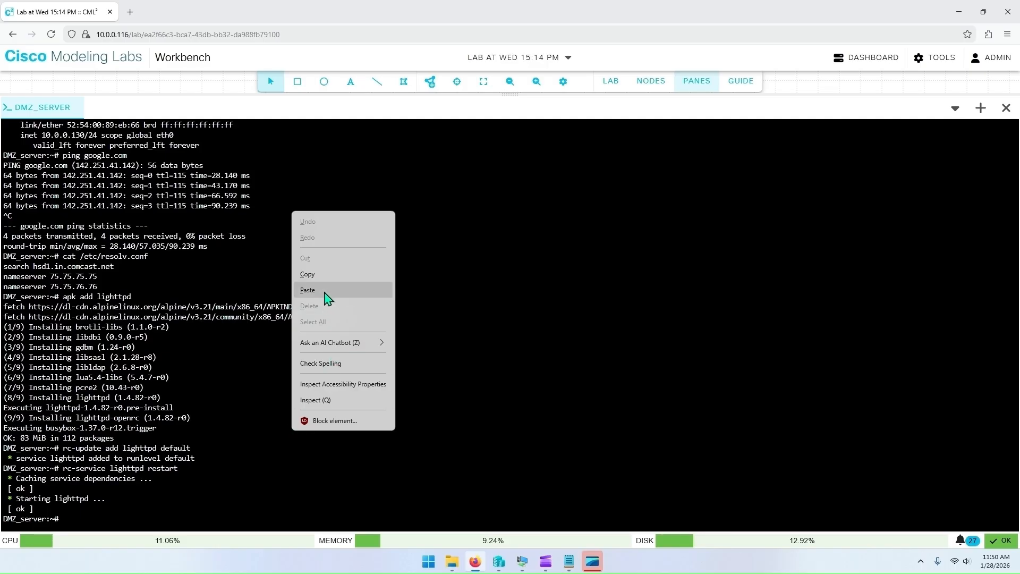
left_click(307, 290)
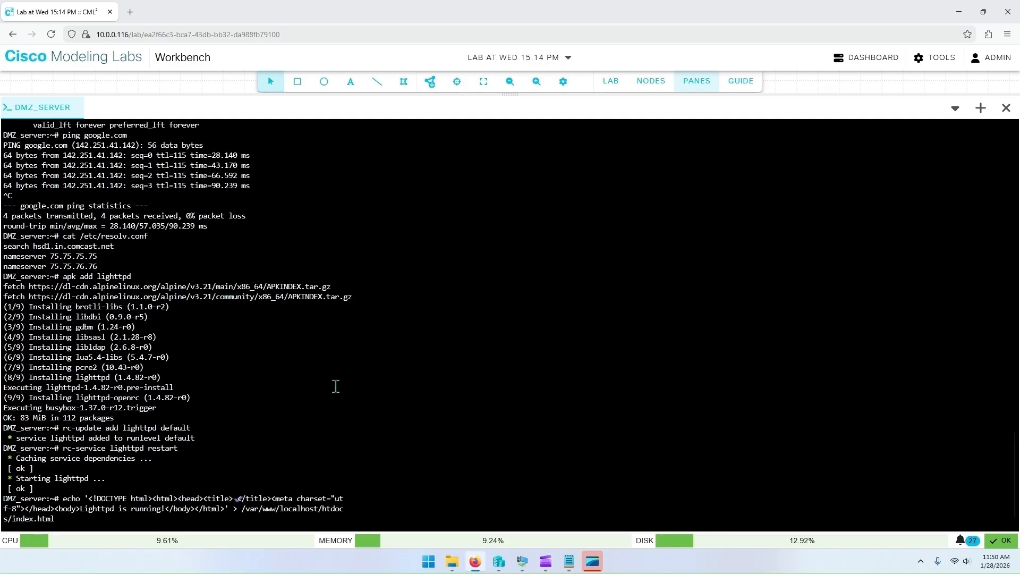
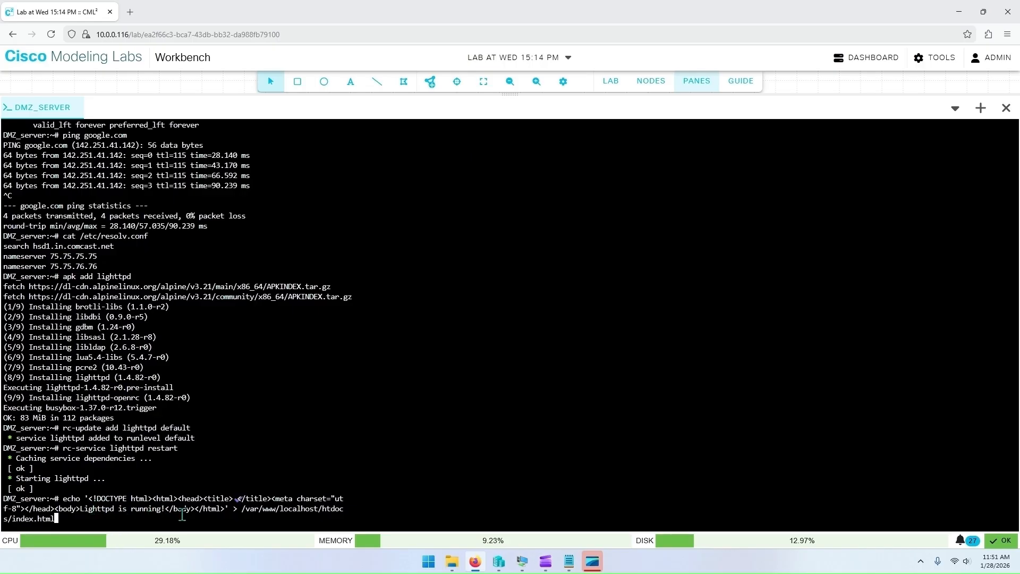
Step: Run the pending echo command and print /var/www/localhost/htdocs/index.html with cat on the DMZ server
key("Return")
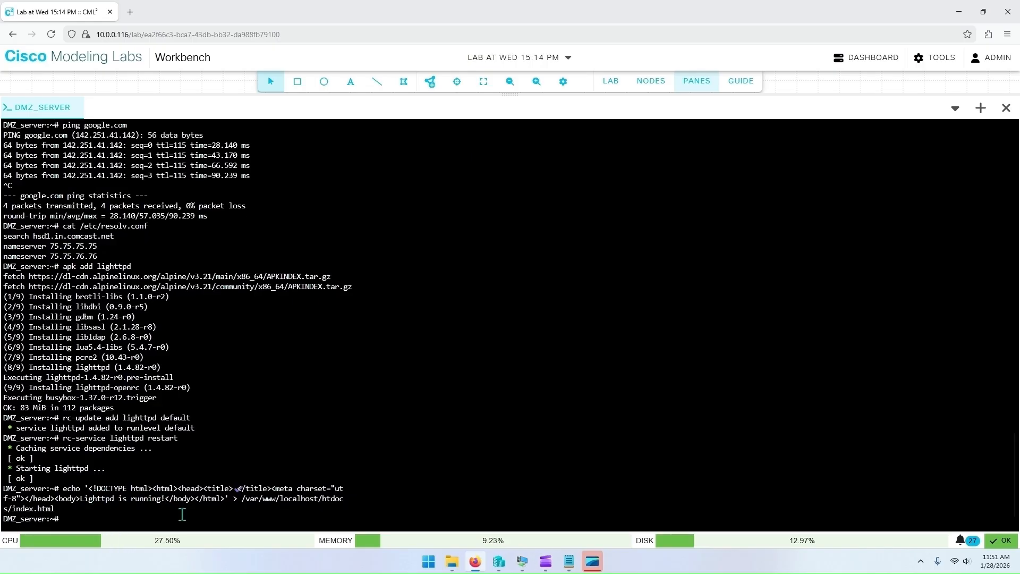
type("cat /va")
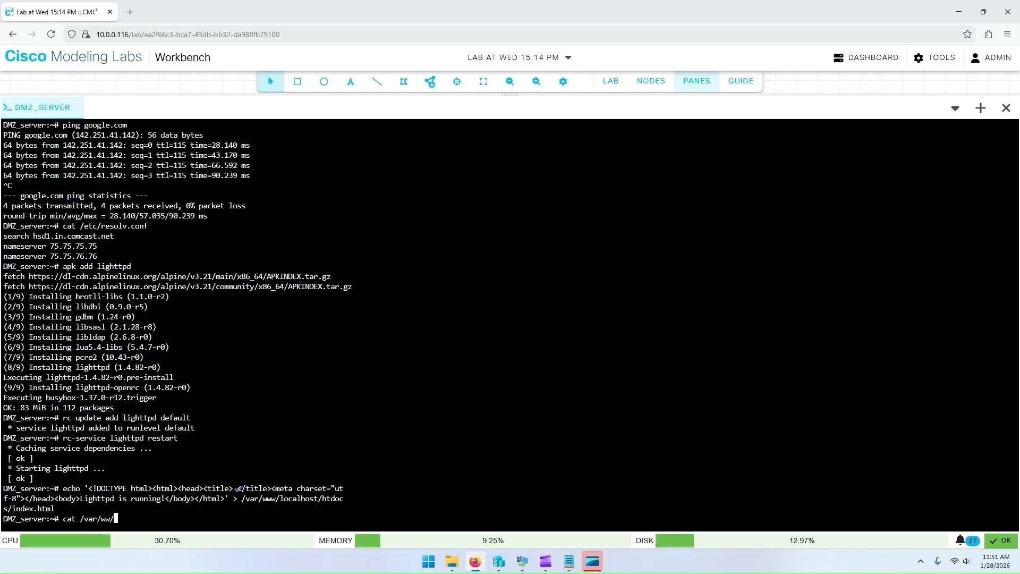
type("r/www/localhost/htdocs/")
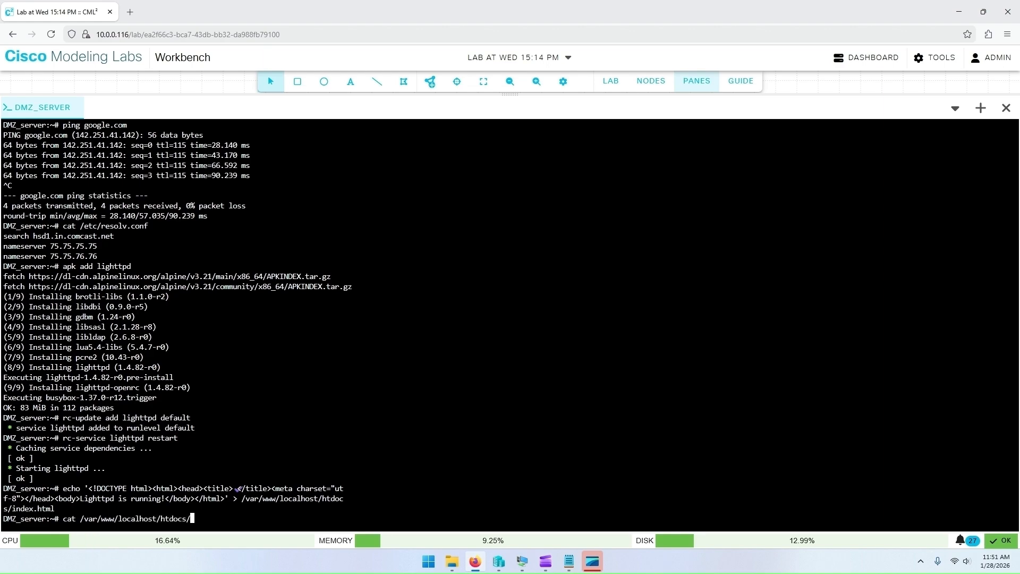
type("index")
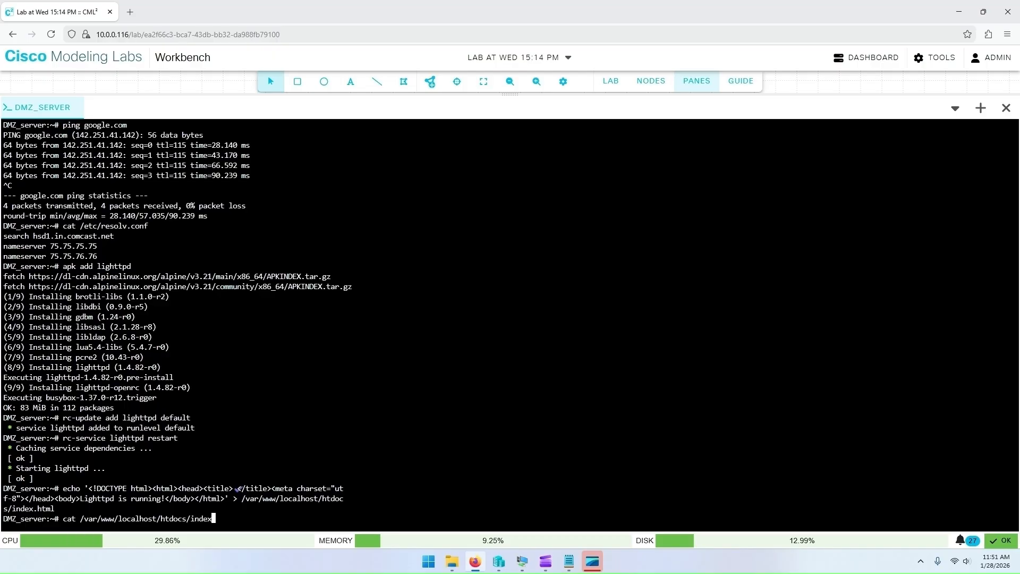
type(".html")
key("Return")
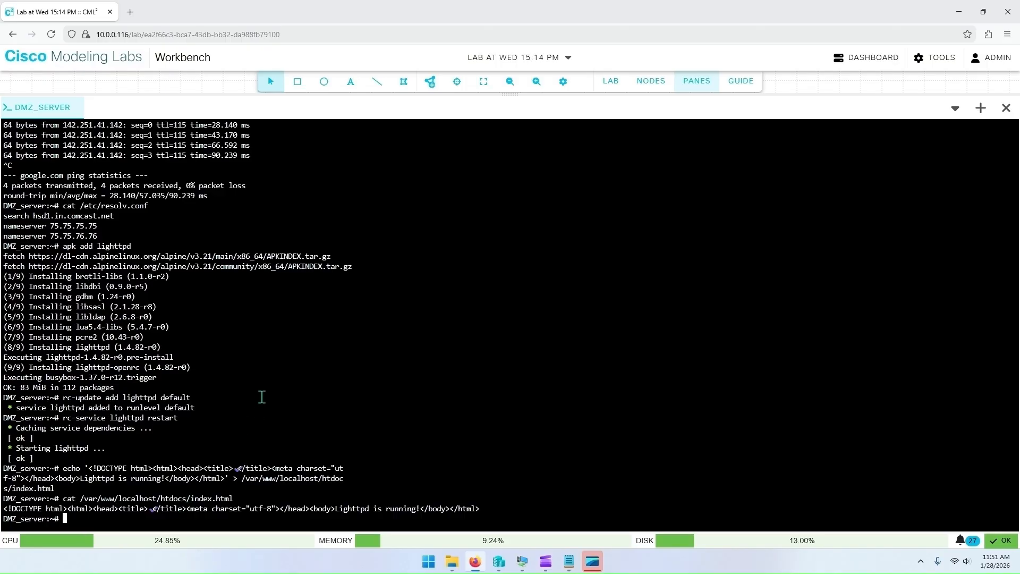
left_click(139, 20)
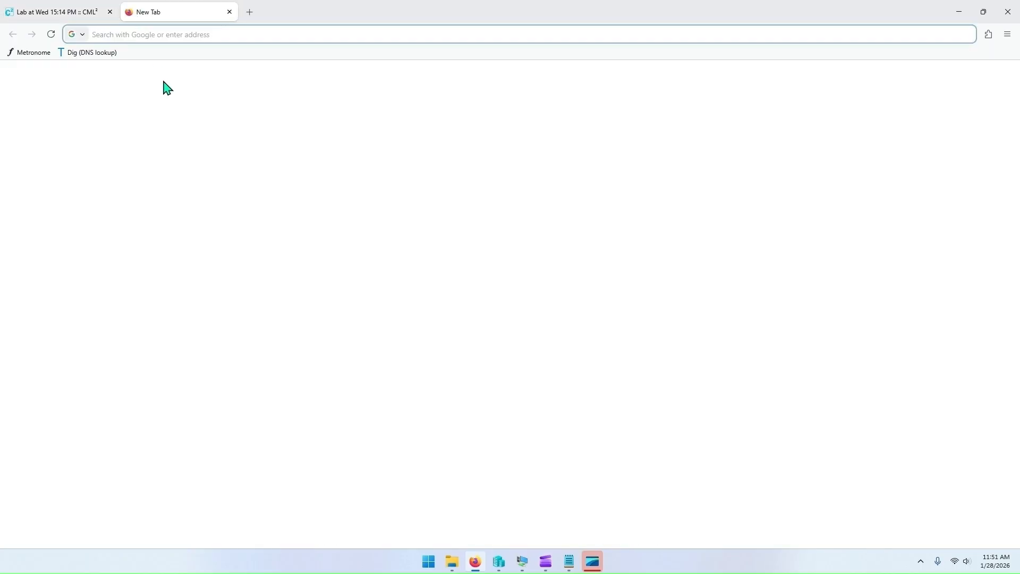
type("10.0.0.130")
key("Return")
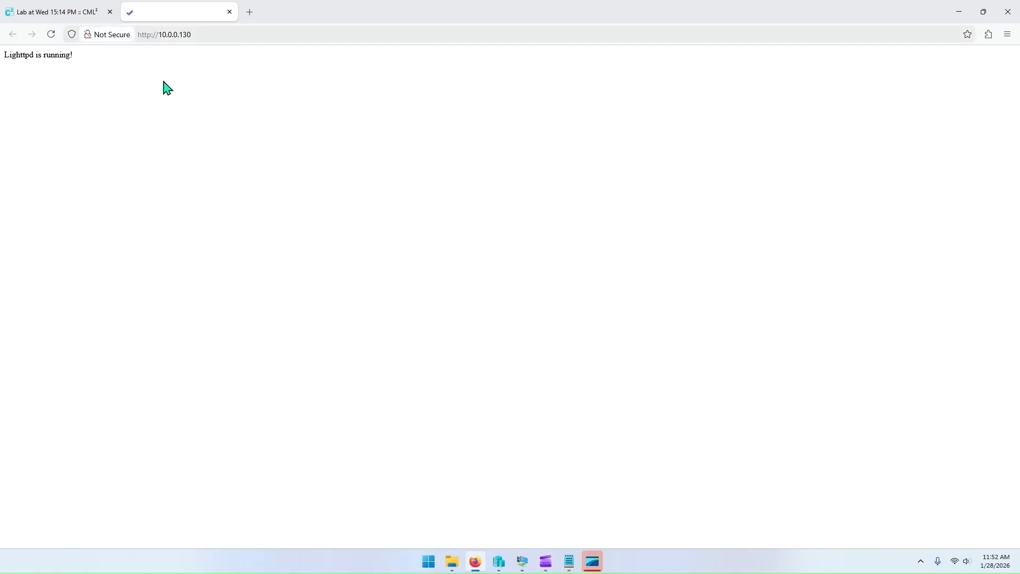
Step: Return to the lab workbench and hide the console pane to view the topology
left_click(51, 35)
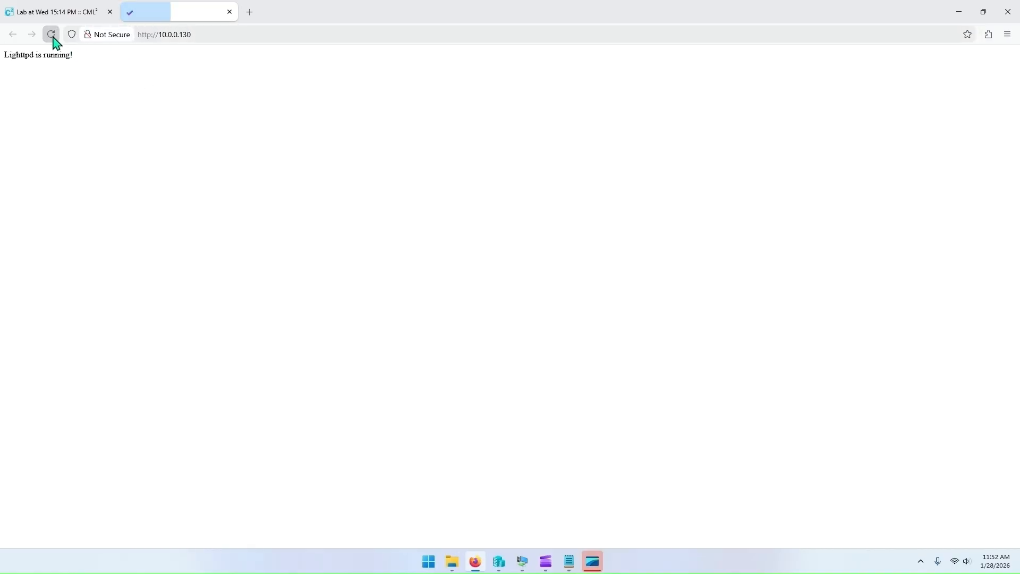
left_click_drag(74, 58, 9, 55)
left_click(112, 79)
left_click(89, 15)
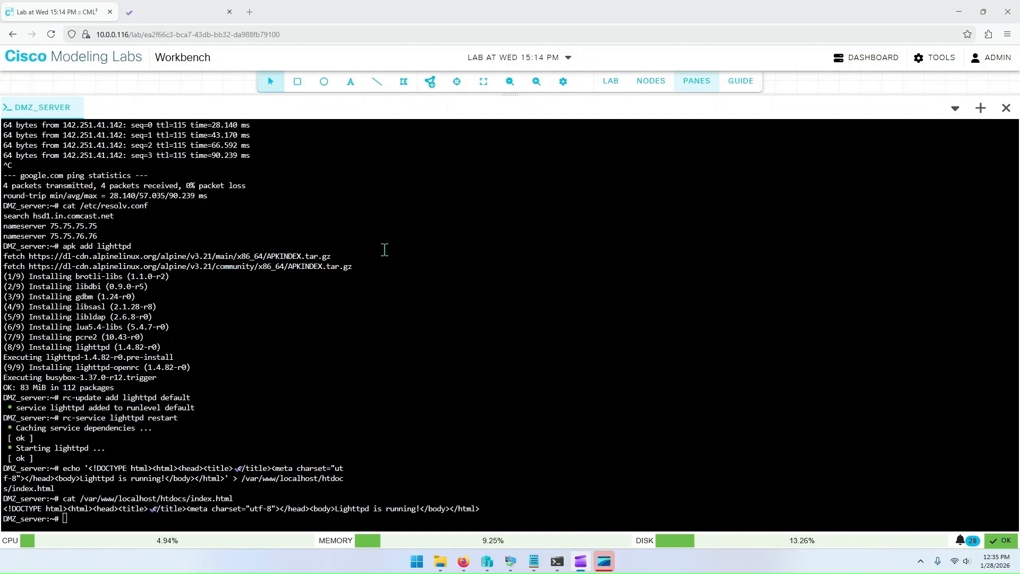
left_click(701, 80)
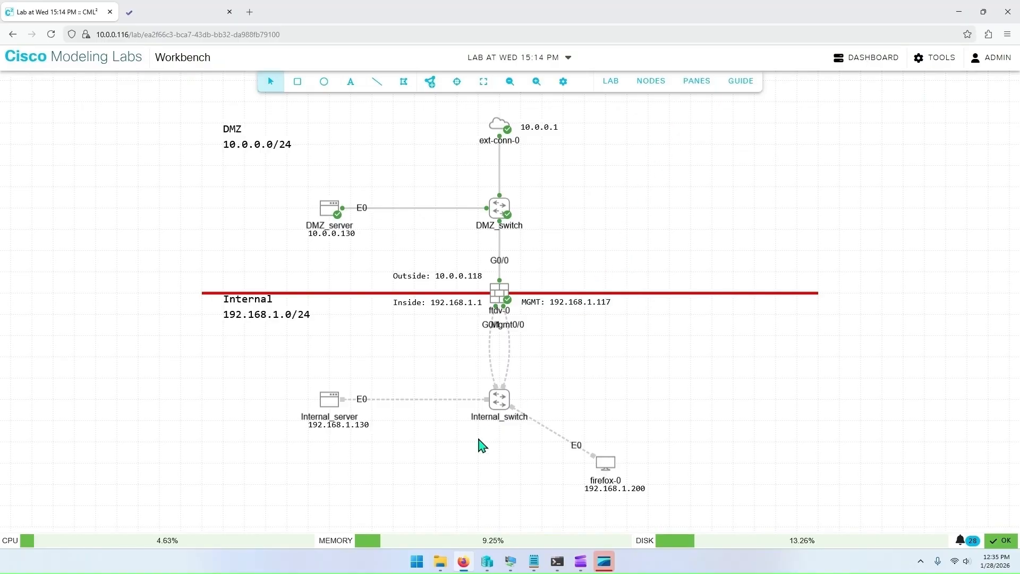
Step: Allow Virtual Machine Monitoring through Windows Defender Firewall on private and public networks and close Windows Security
left_click(417, 562)
type("firewall")
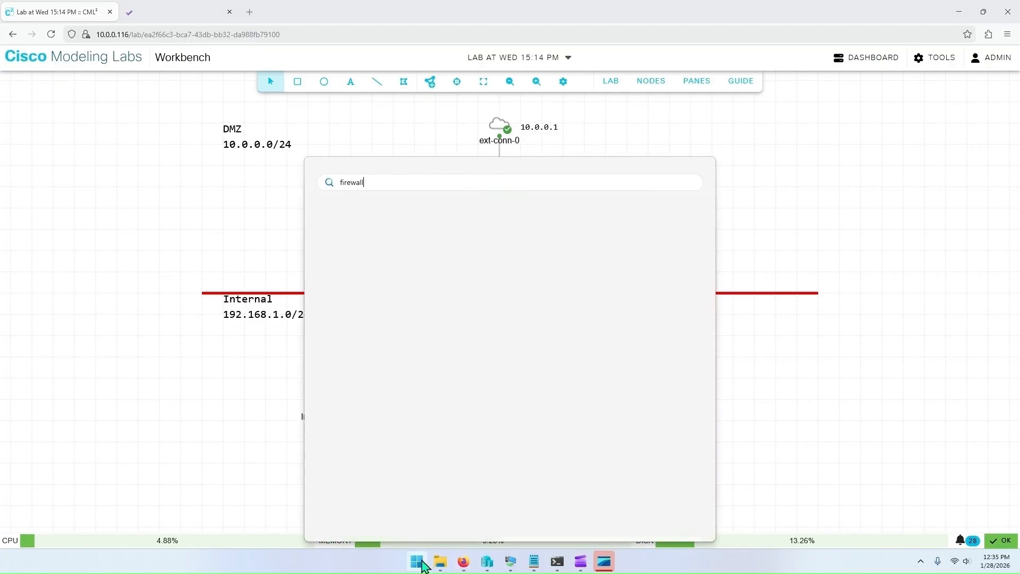
key("Return")
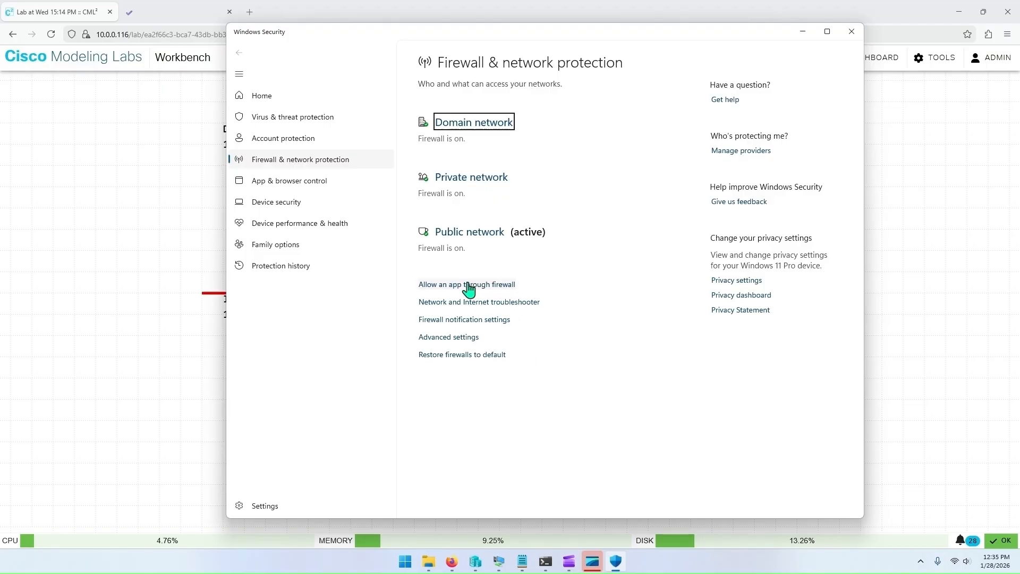
left_click(469, 286)
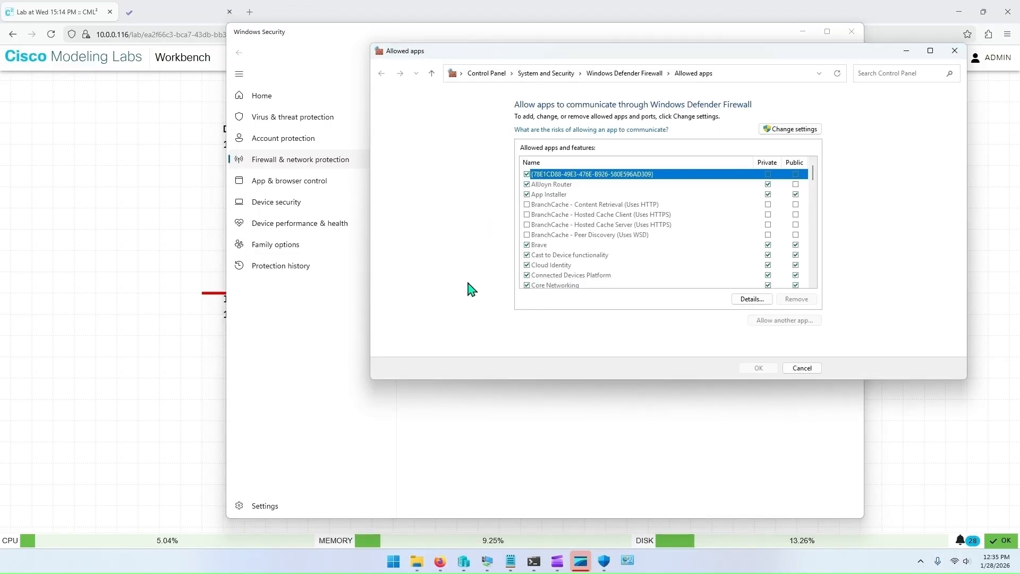
key("v")
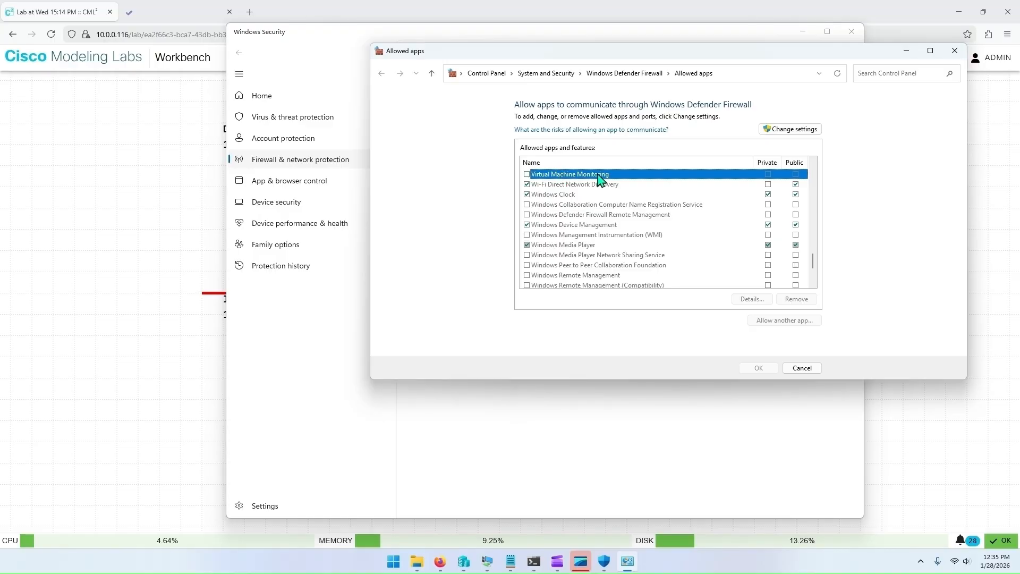
left_click(786, 132)
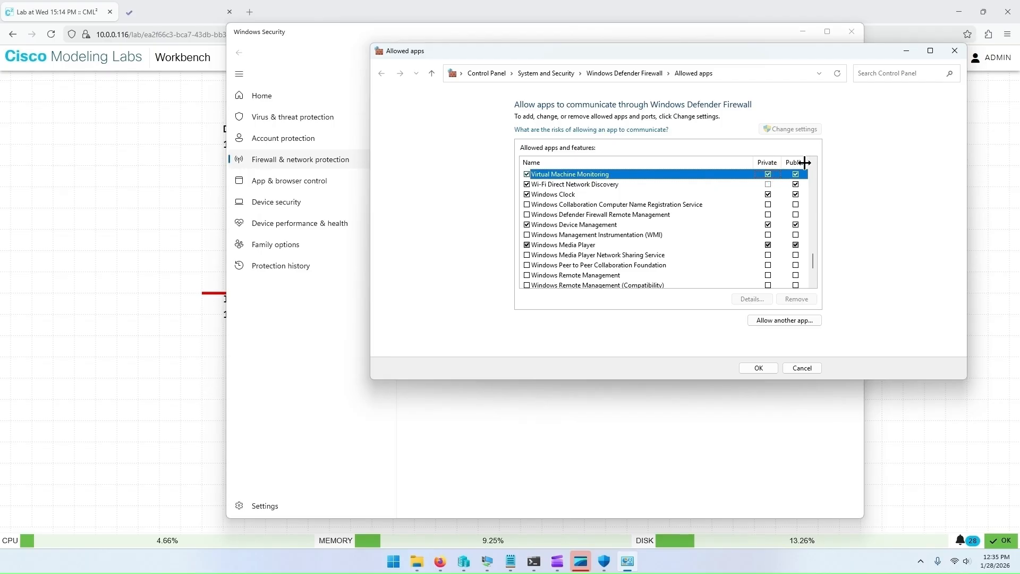
left_click(771, 371)
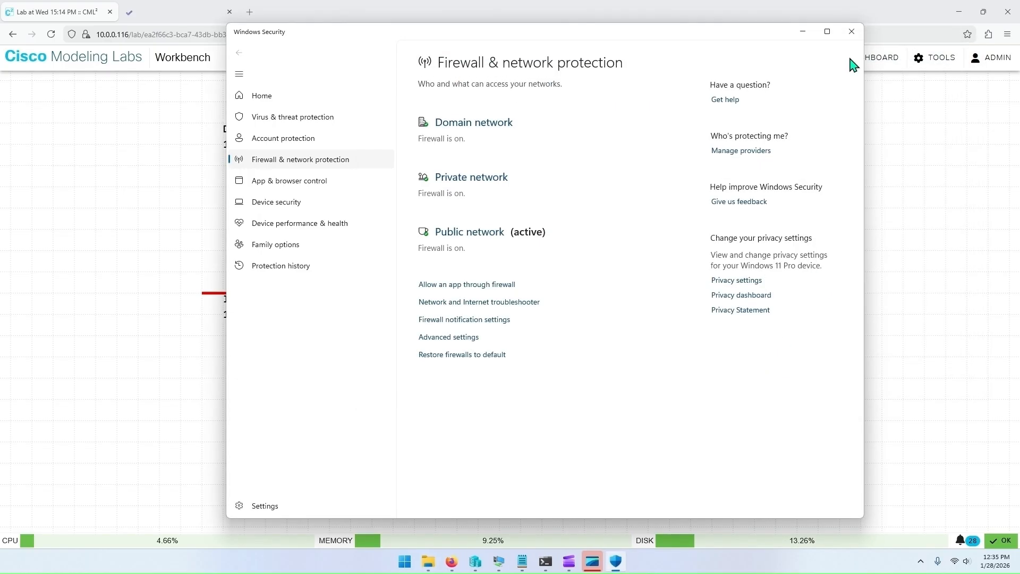
left_click(851, 32)
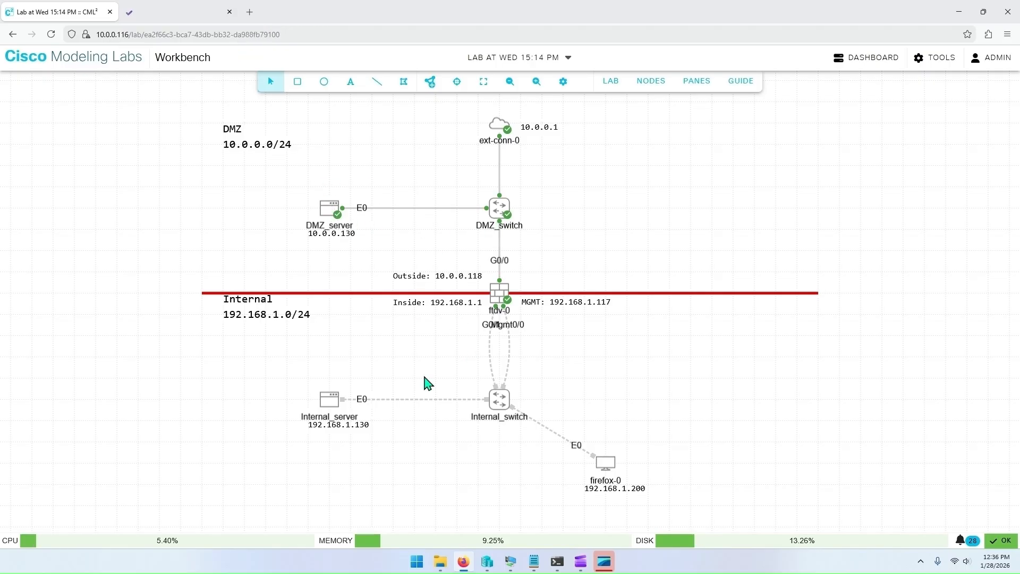
right_click(463, 561)
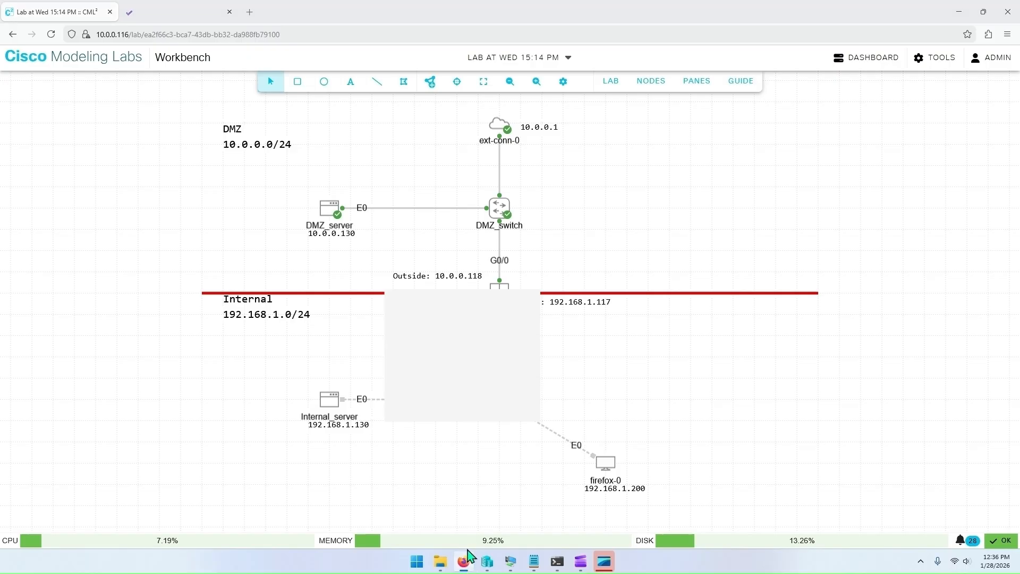
left_click(442, 478)
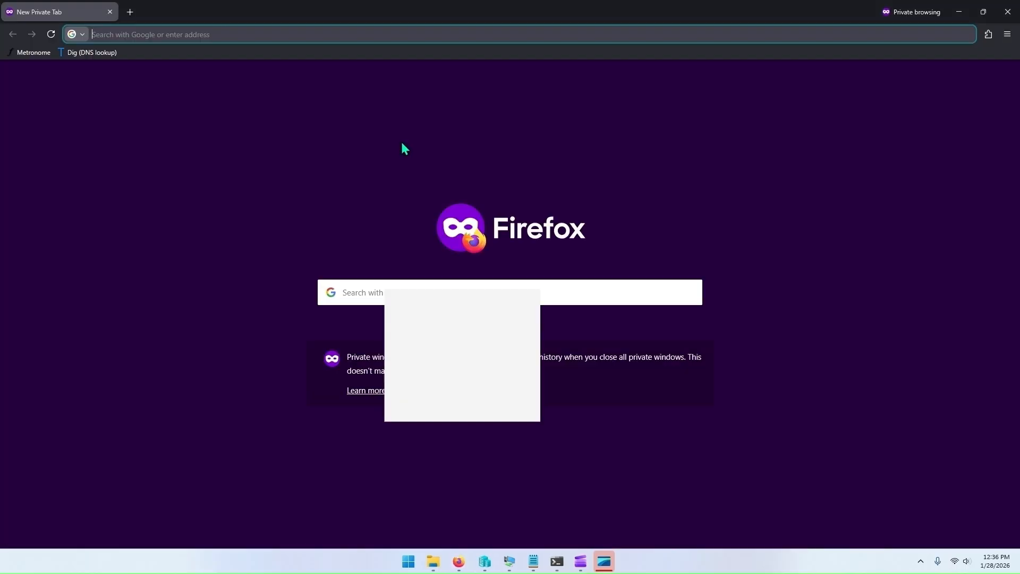
type("10.0")
type(".")
type("0.")
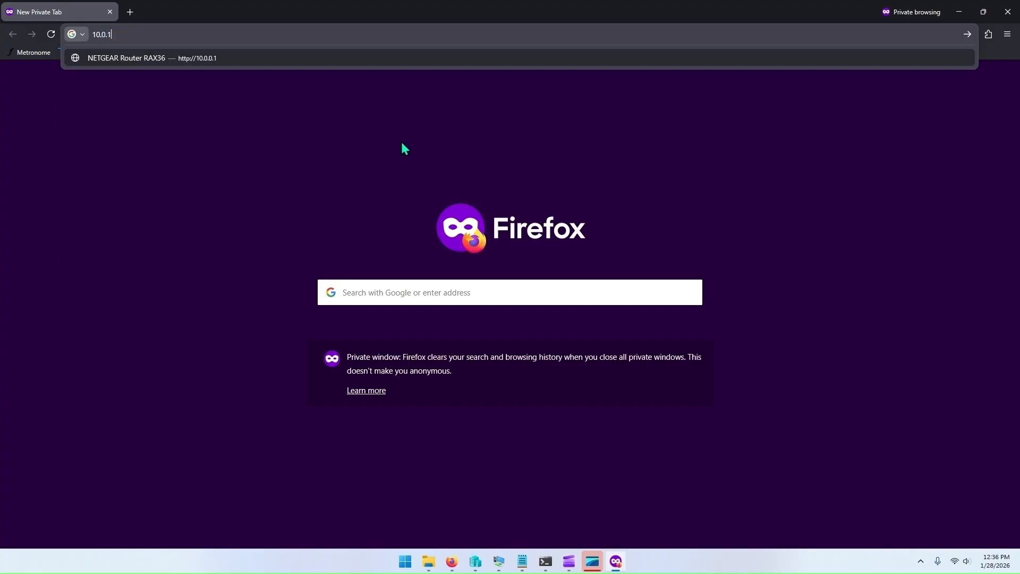
type("130")
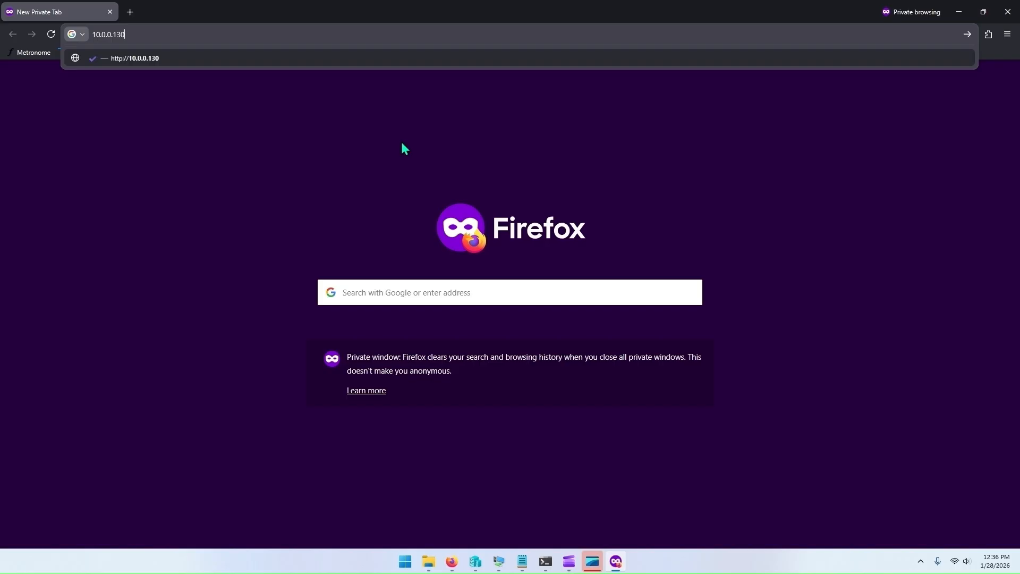
key("Return")
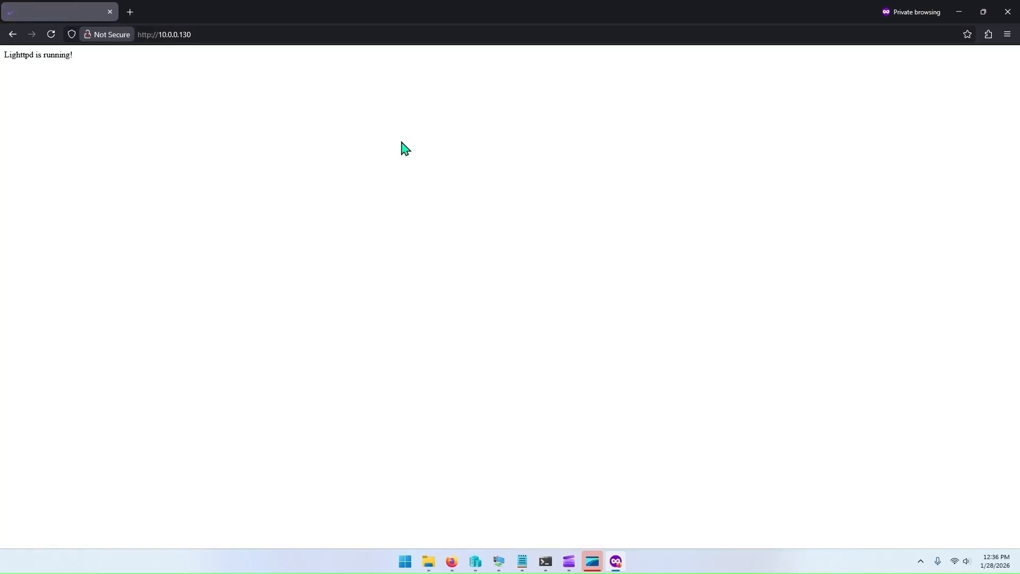
left_click_drag(89, 64, 37, 70)
left_click(135, 72)
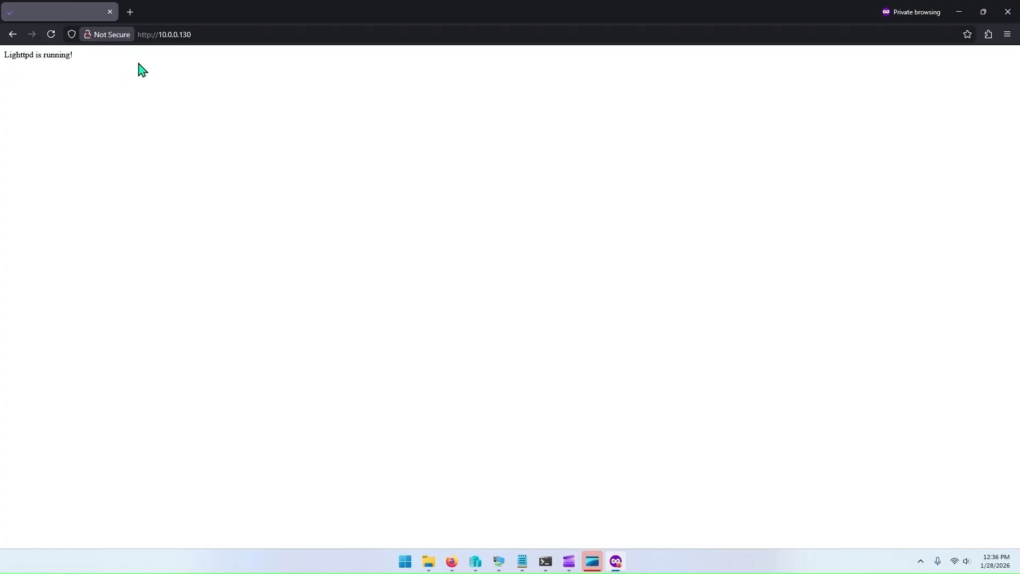
left_click(1009, 16)
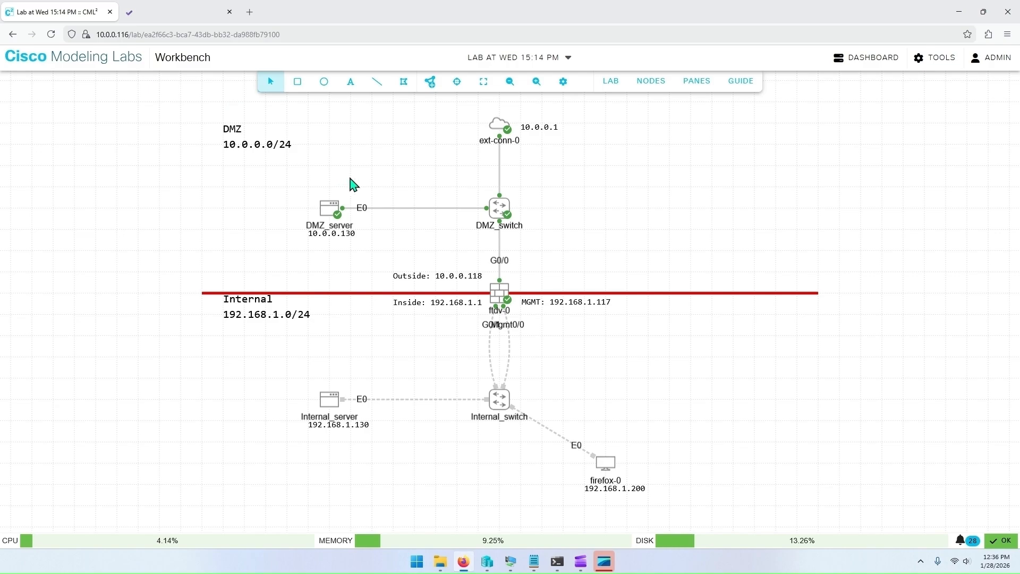
Step: Reboot the DMZ server with sudo reboot and log back in as root
left_click(703, 91)
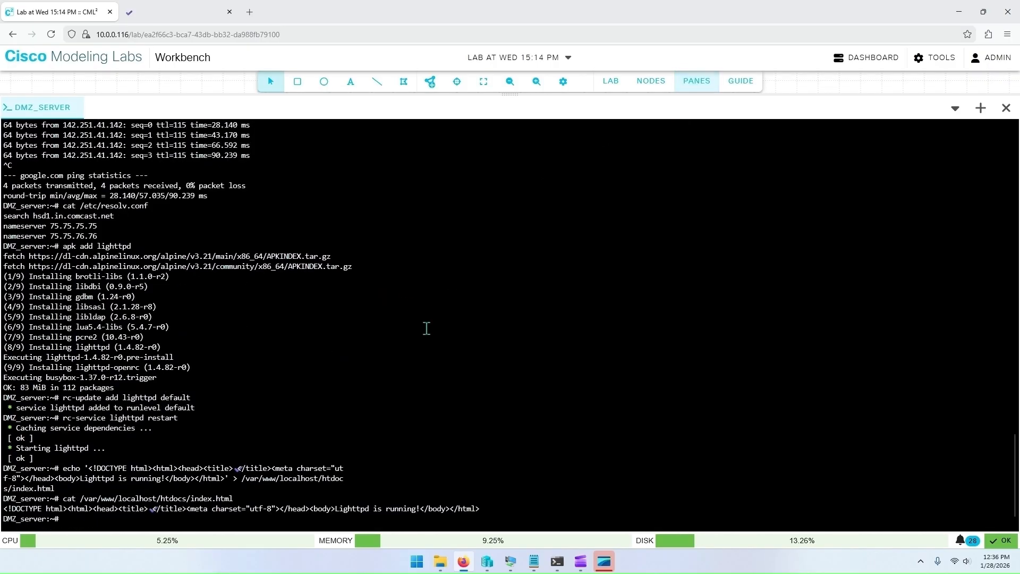
type("sudo reboot")
key("Return")
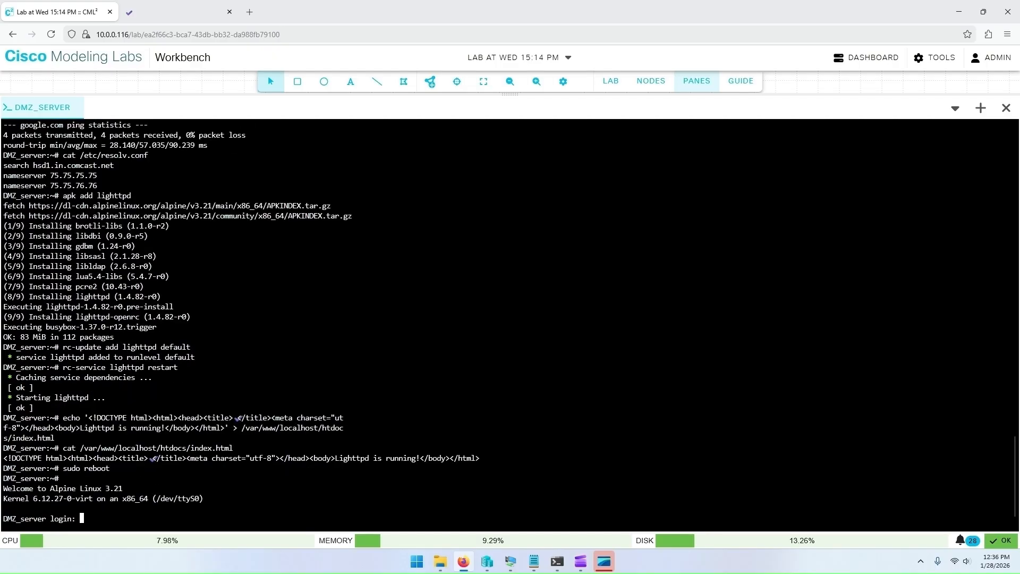
key("Return")
key("Return")
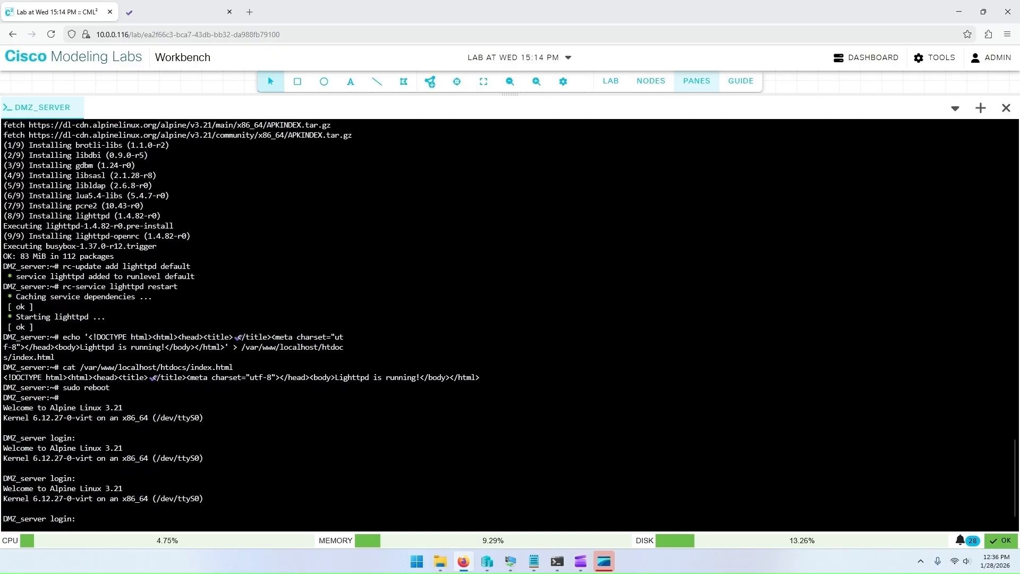
type("root")
key("Return")
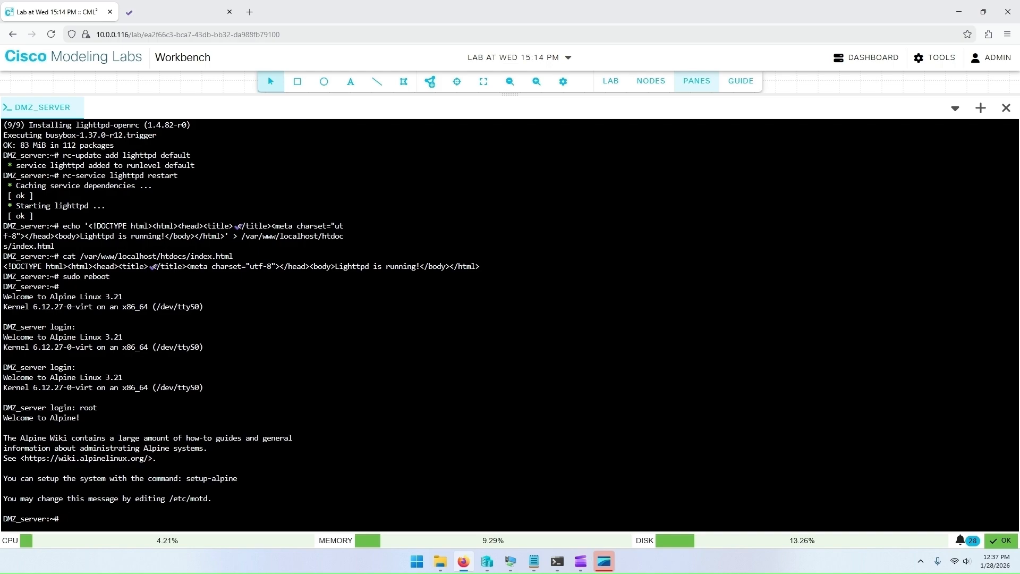
Step: Ping 10.0.0.1, 1.1.1.1 and google.com from the DMZ server to test connectivity
type("ping 10.0.0.1")
key("Return")
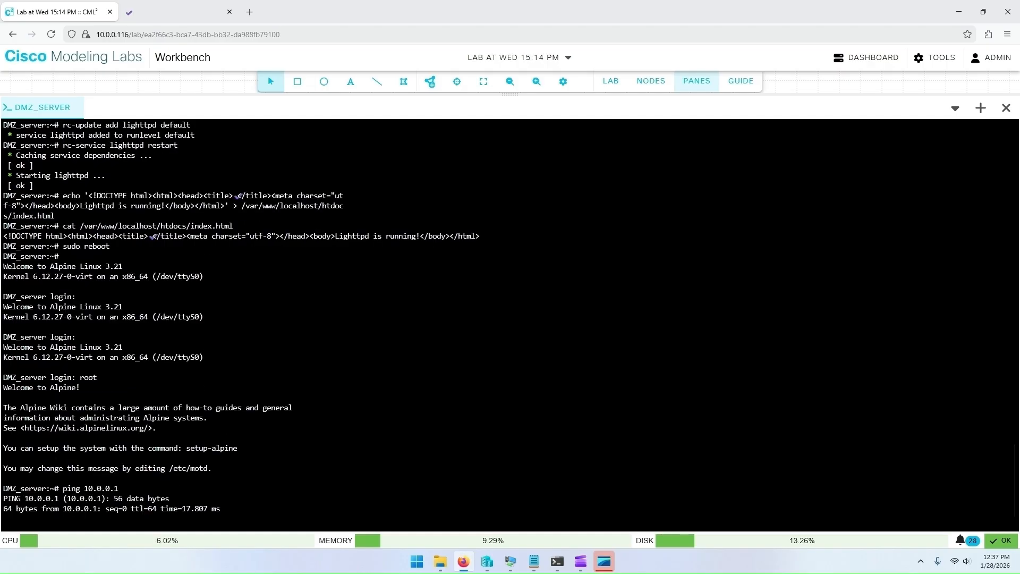
key("ctrl+c")
type("ping 1.1.1.1")
key("Return")
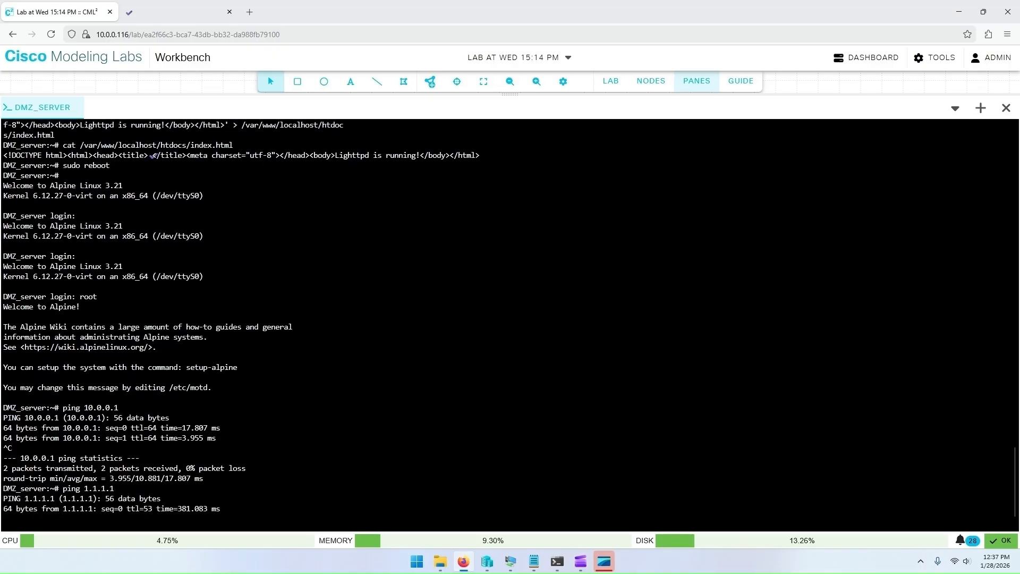
key("ctrl+c")
type("ping google.")
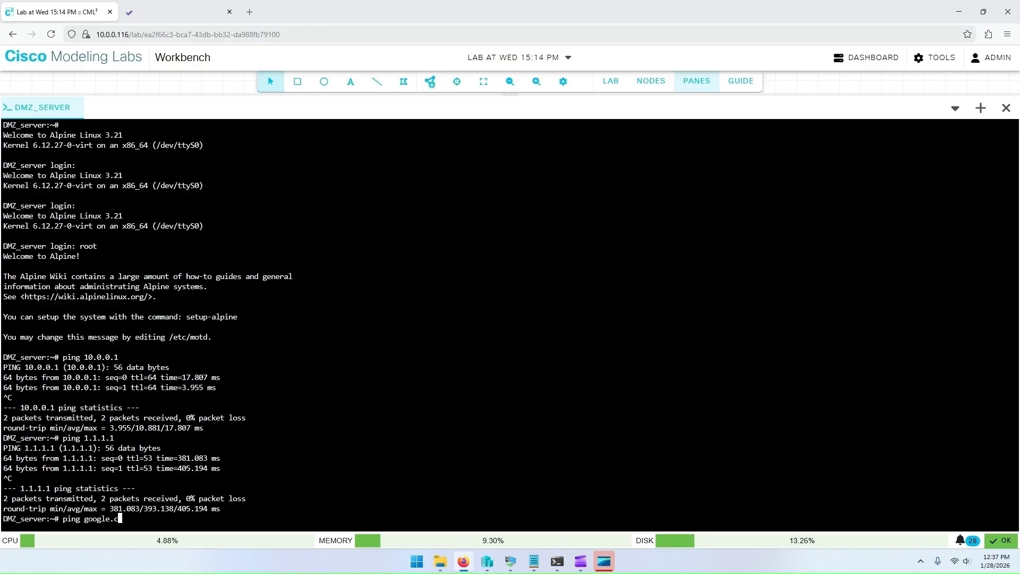
type("com")
key("Return")
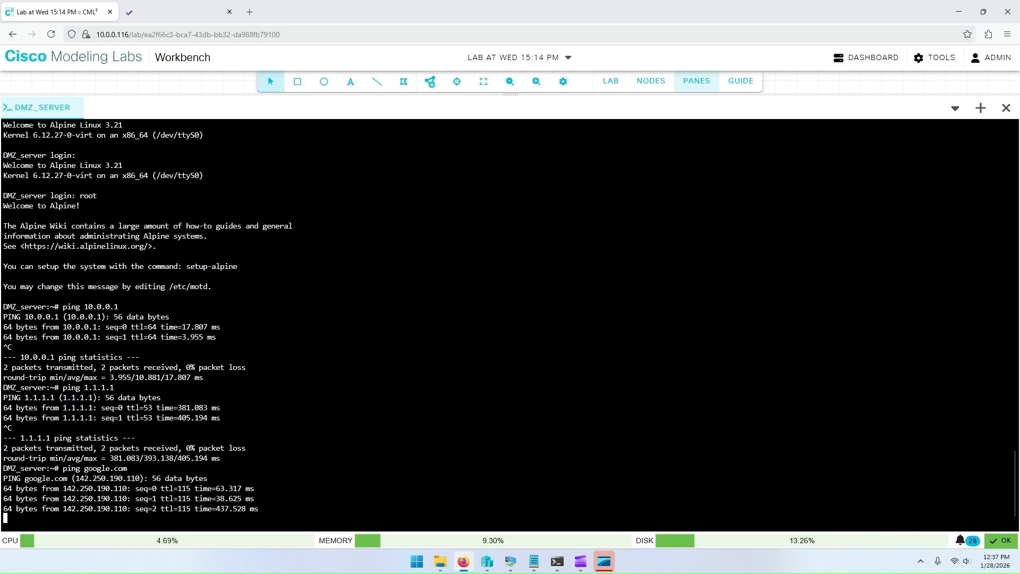
key("ctrl+c")
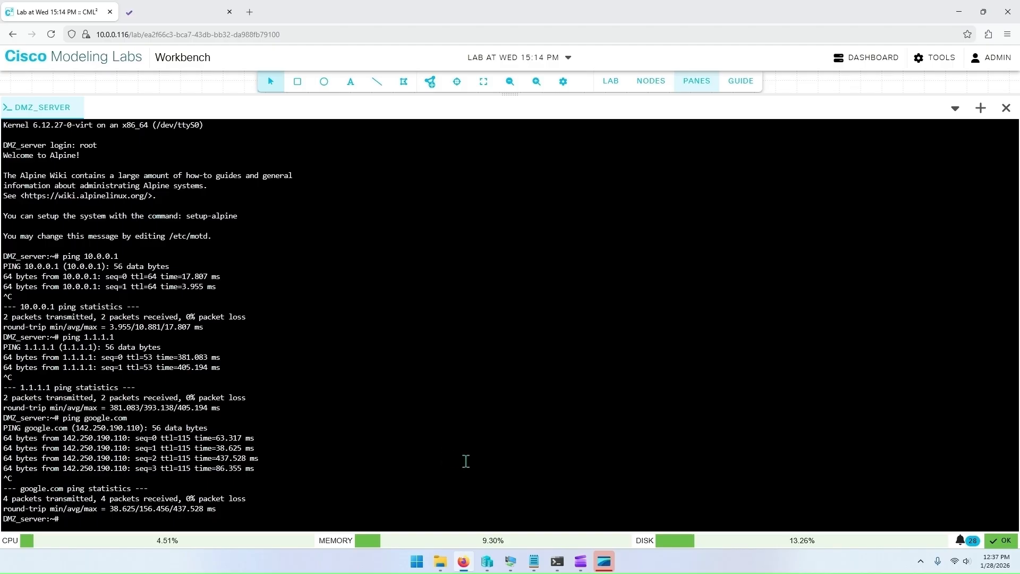
right_click(464, 561)
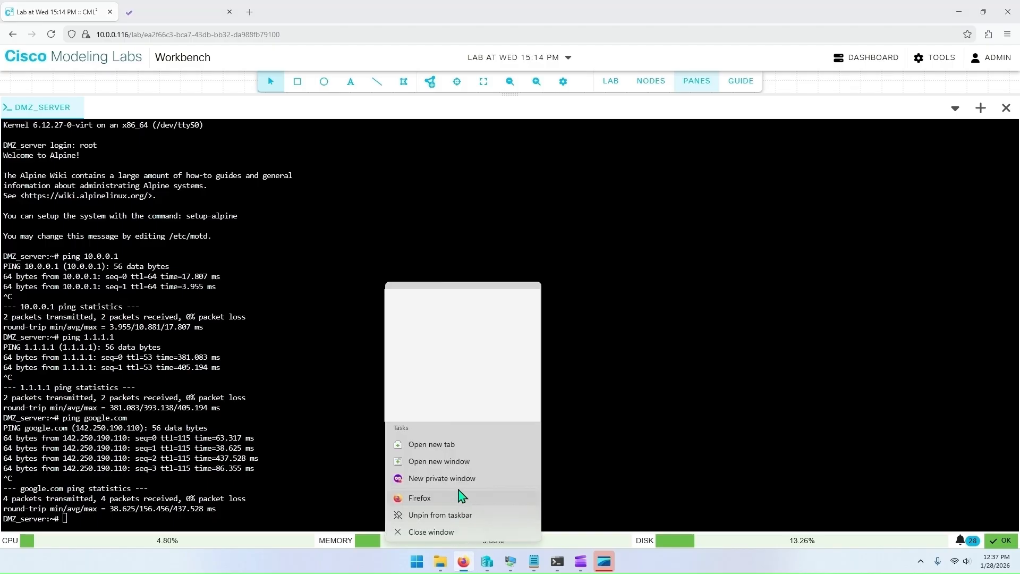
left_click(442, 478)
type("10.0.0.130")
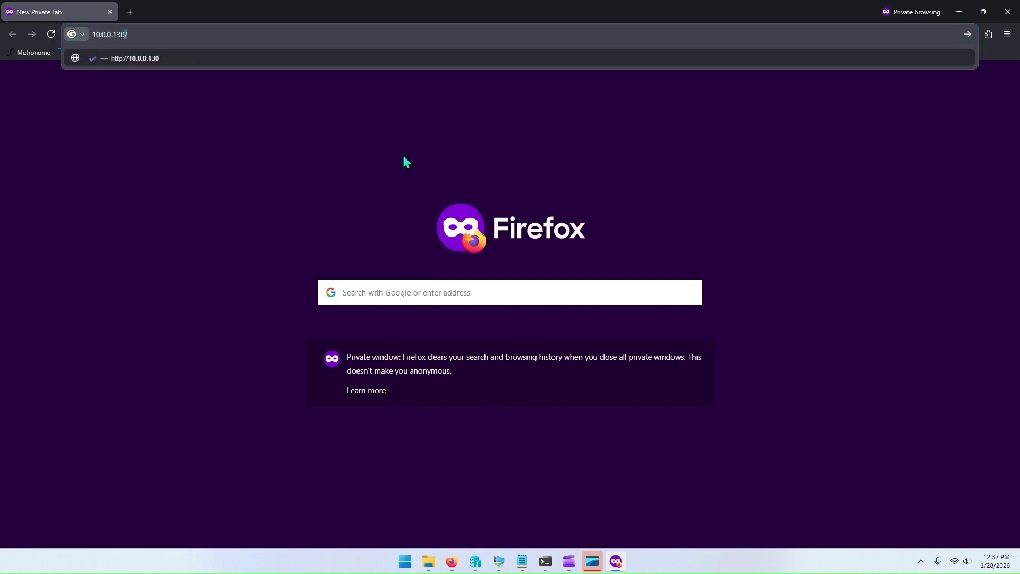
key("Return")
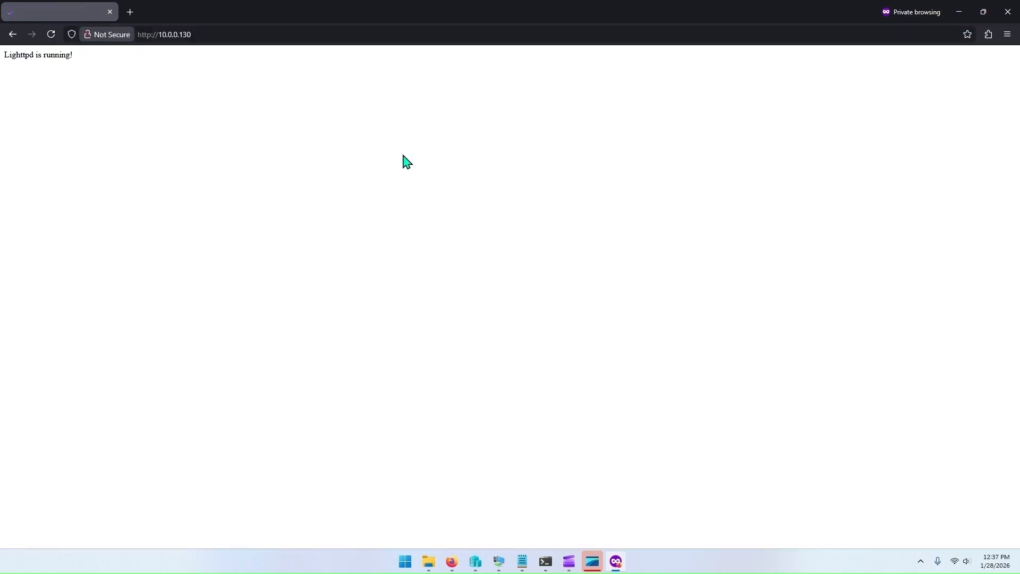
Step: Close the private browser window and open a console session to the ftdv-0 firewall node
left_click(1008, 11)
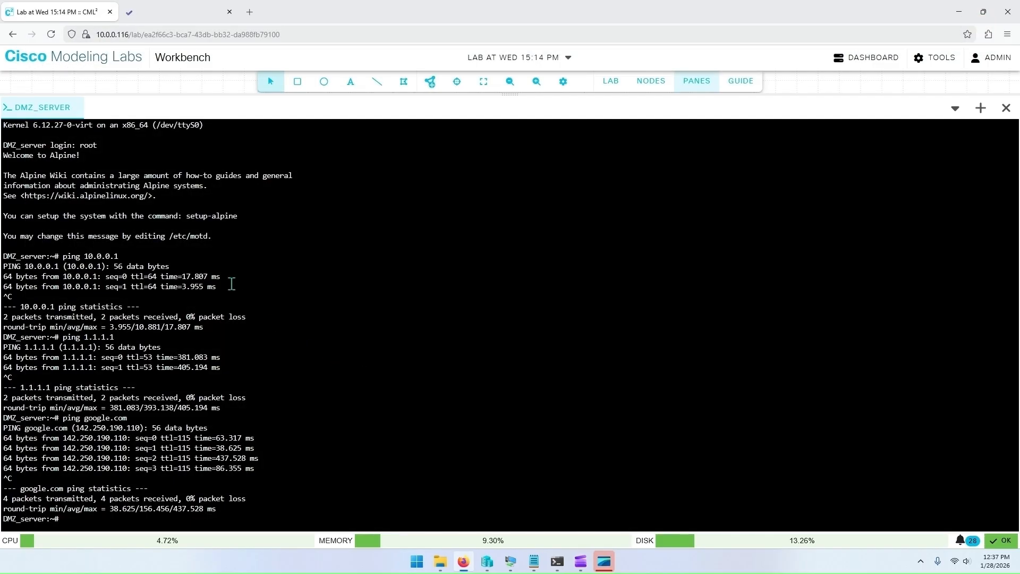
left_click(697, 81)
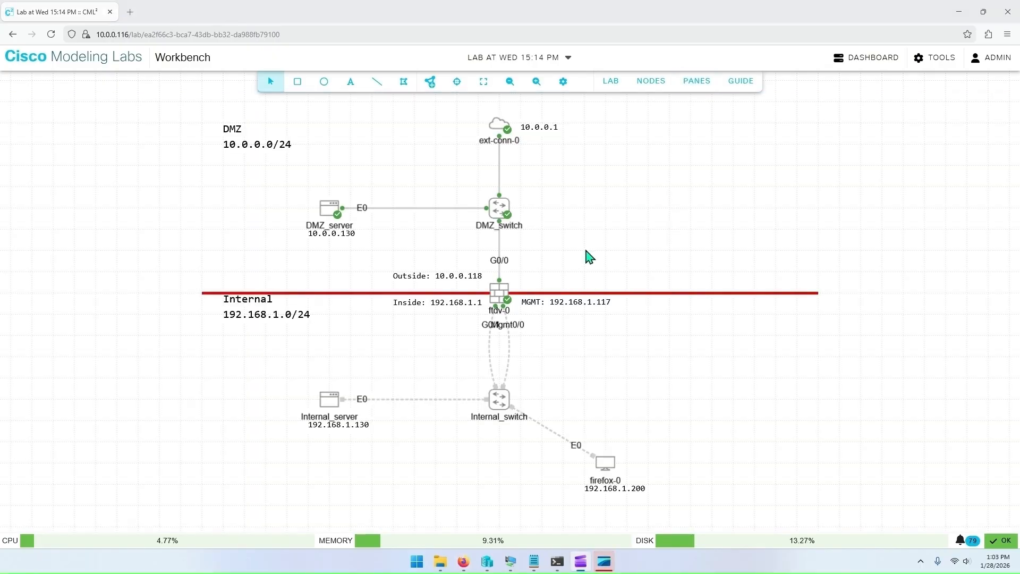
right_click(498, 299)
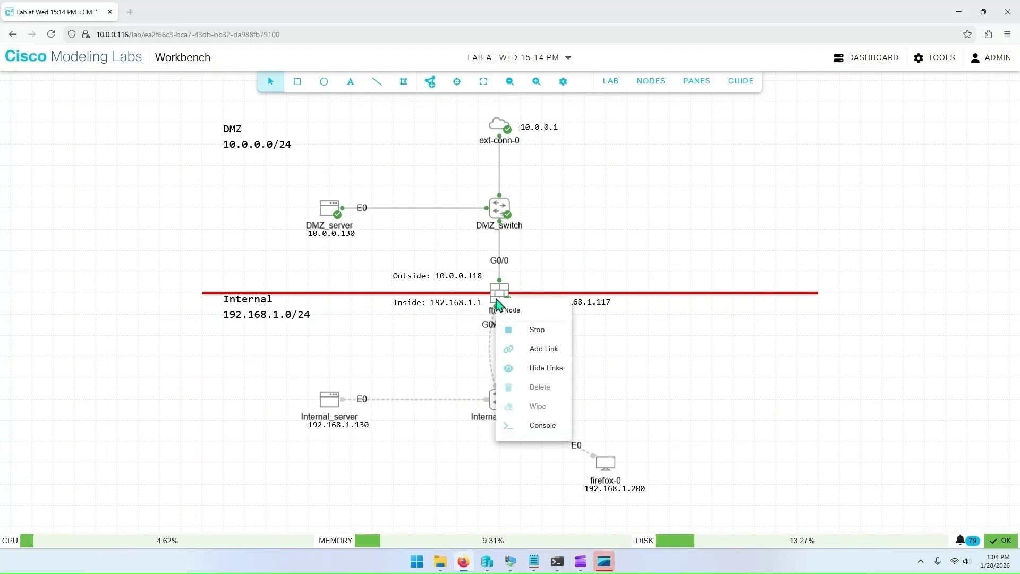
left_click(531, 426)
left_click(487, 335)
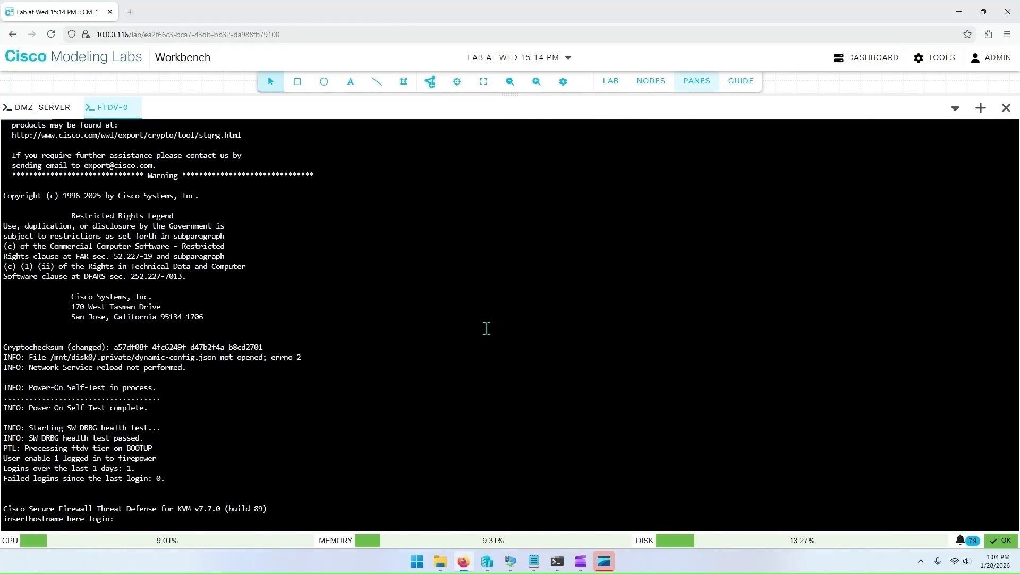
Step: Log in to the FTDv console as admin with the account password
type("admin")
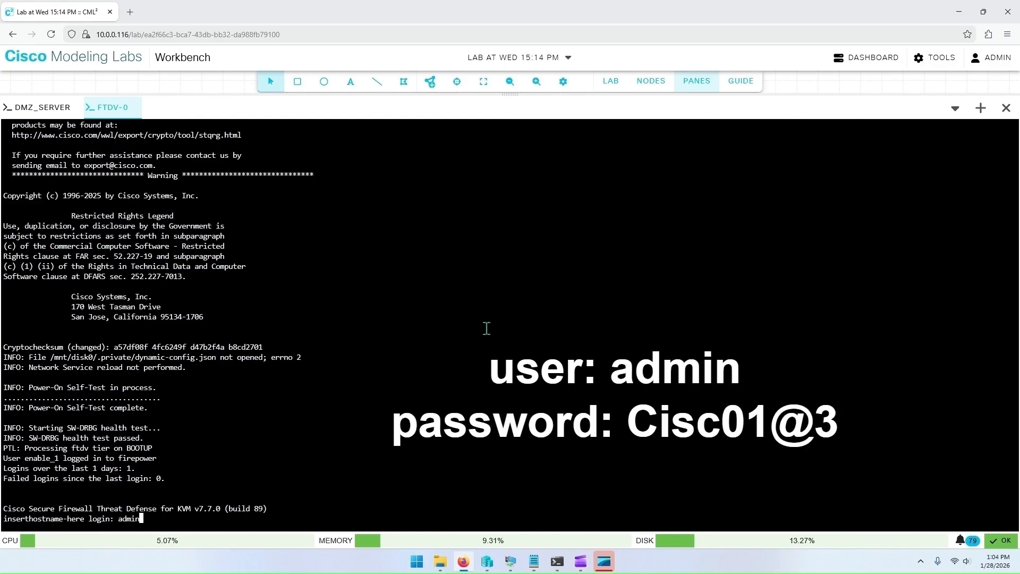
key("Return")
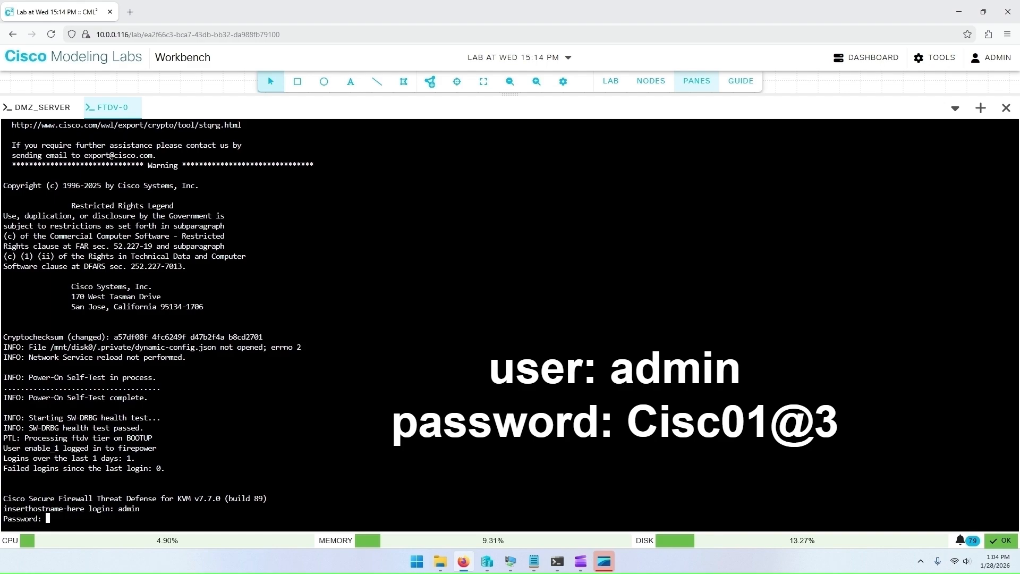
key("Return")
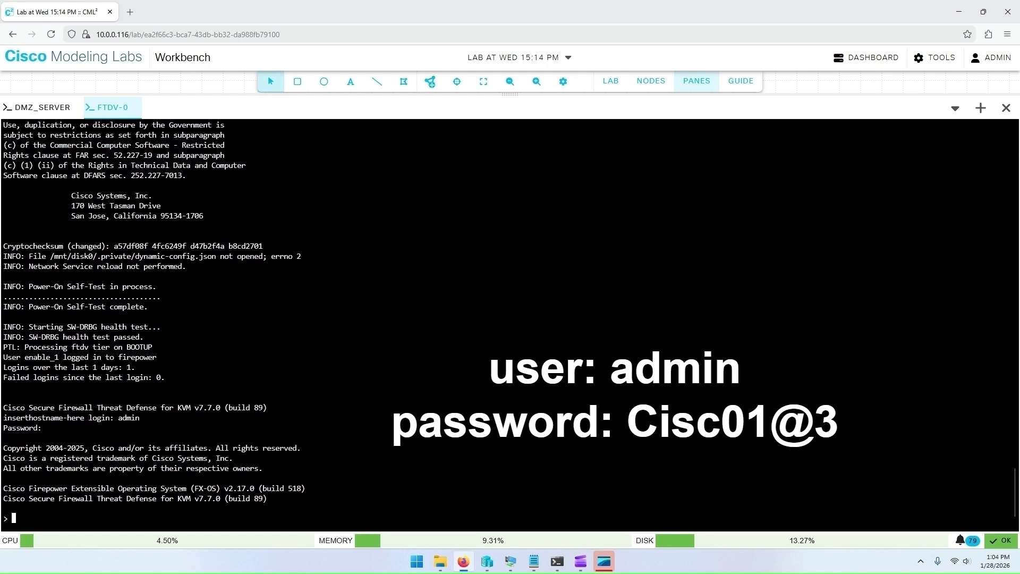
key("Return")
key("Return")
key("Return")
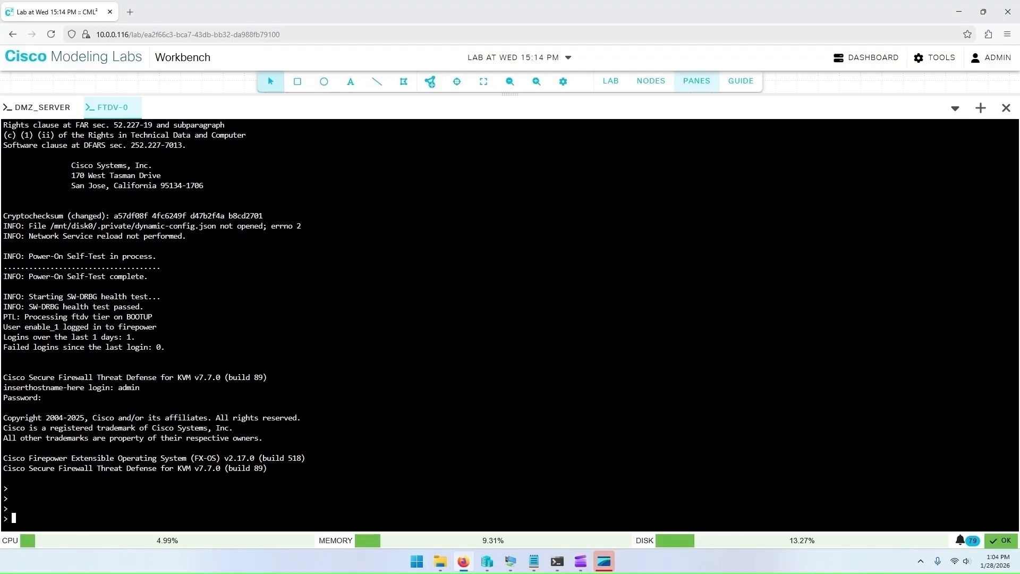
Step: Configure the FTDv management interface manually as 192.168.1.117 255.255.255.0 with gateway 192.168.1.1
type("configure network ipv4 manual")
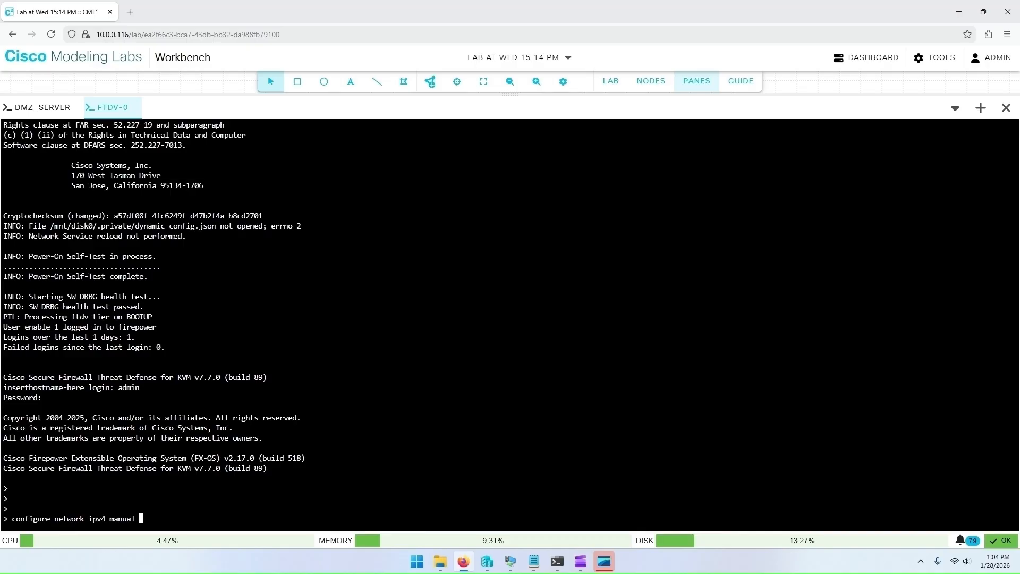
left_click(701, 83)
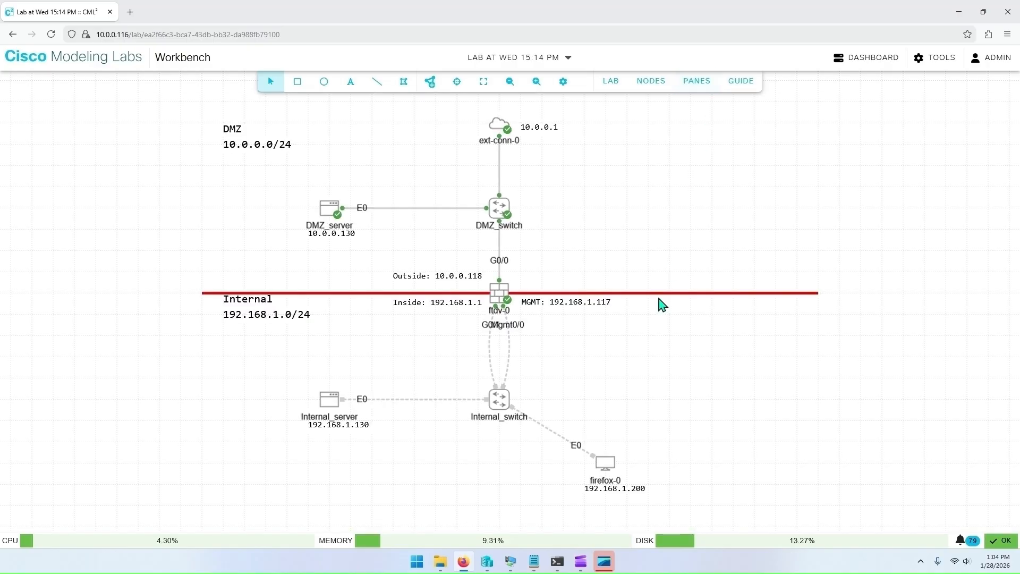
left_click(700, 85)
type("192.168.1.117")
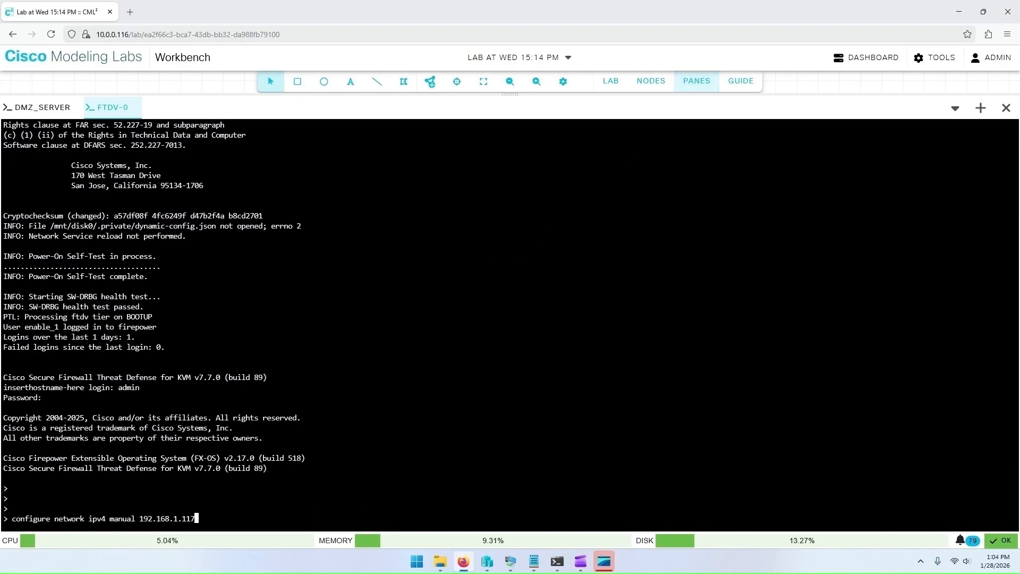
key("question")
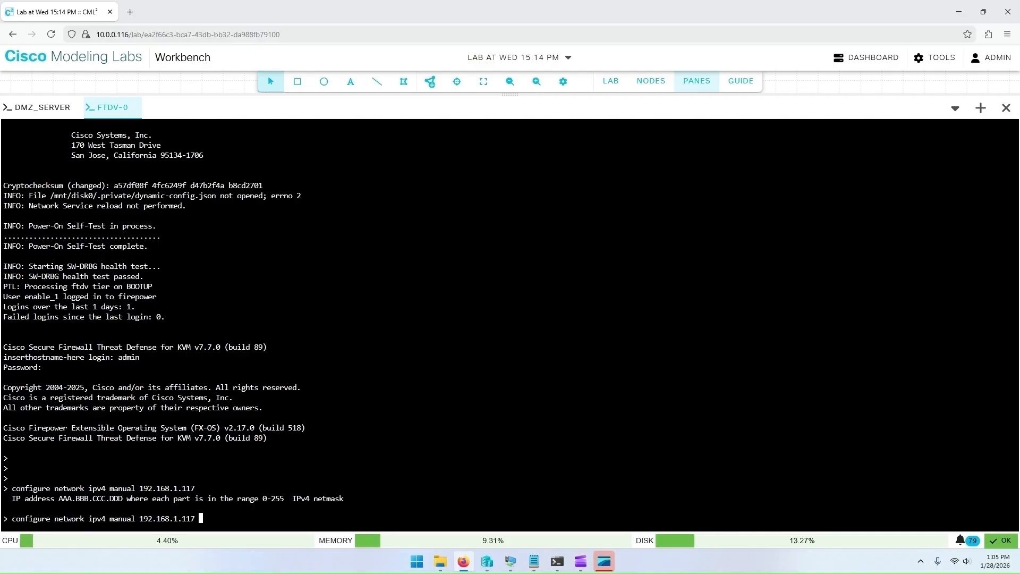
type("255.255.255.0 ?")
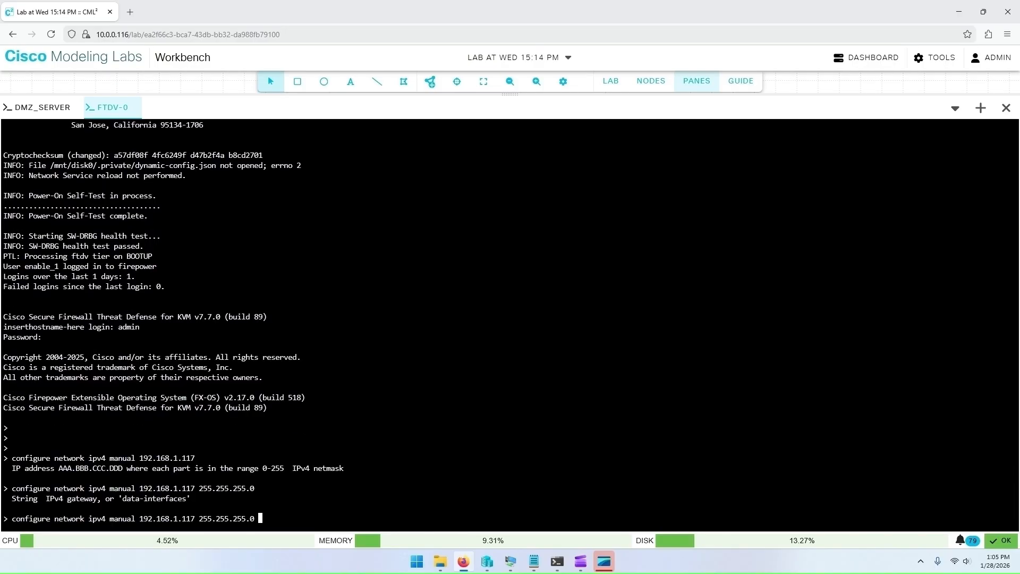
type("192.168.1.1")
left_click(709, 83)
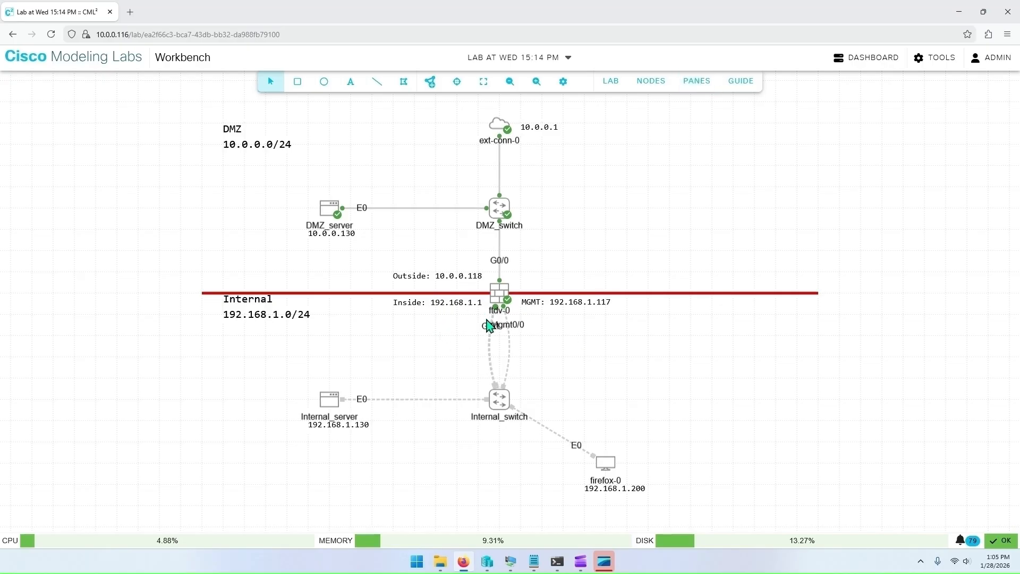
left_click(697, 81)
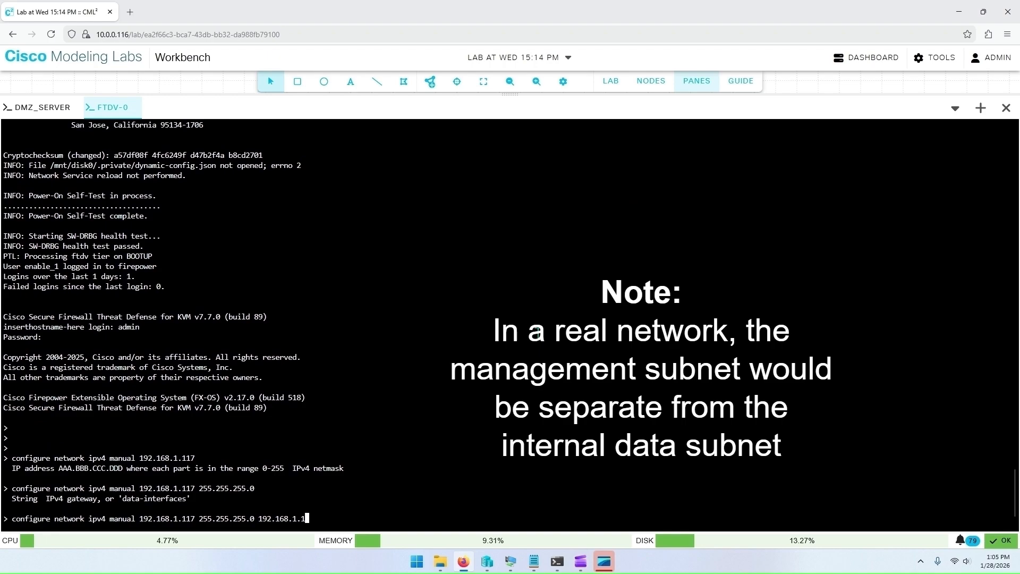
key("Return")
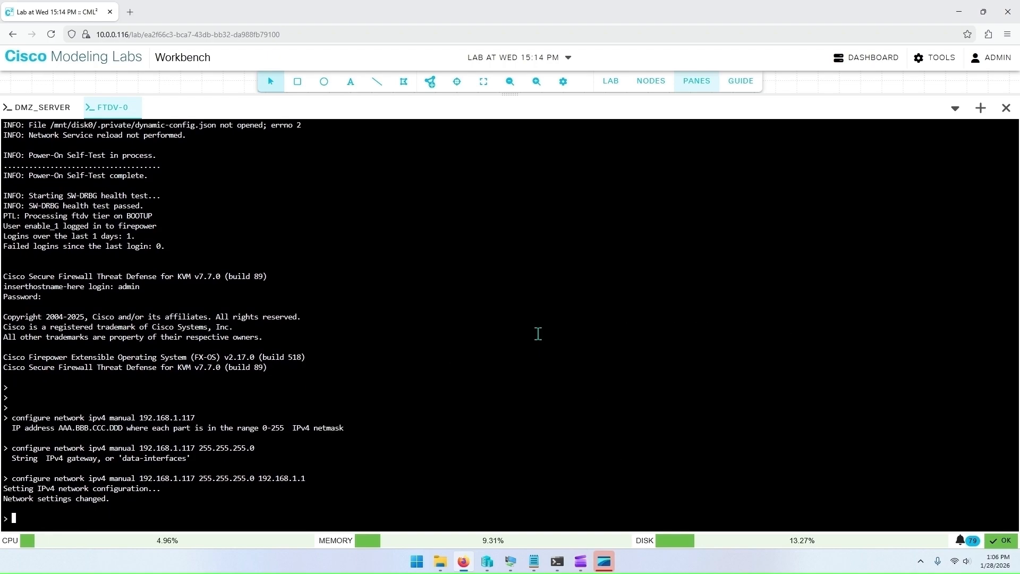
Step: Set the FTDv network hostname to ftdv-0
type("configure network hostname ")
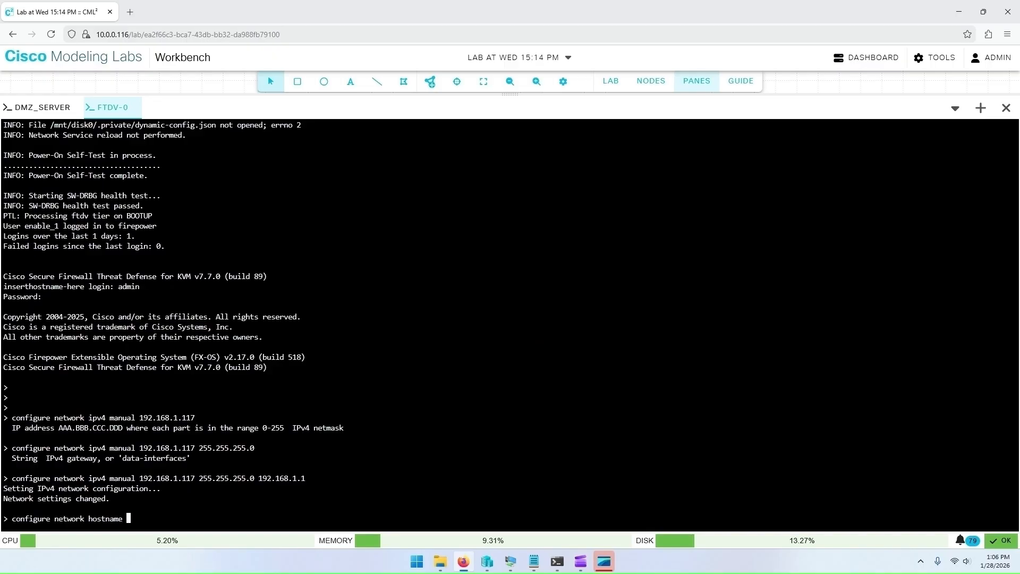
type("ftdv-0")
key("Return")
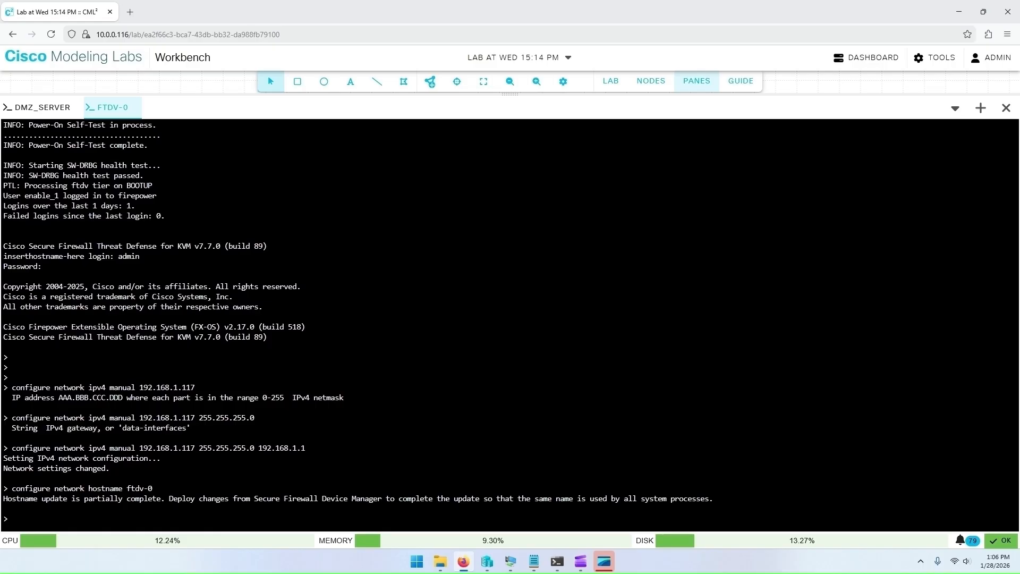
Step: Display the FTDv network settings and review the hostname and IPv4 management address, netmask and gateway
type("show ")
type("network")
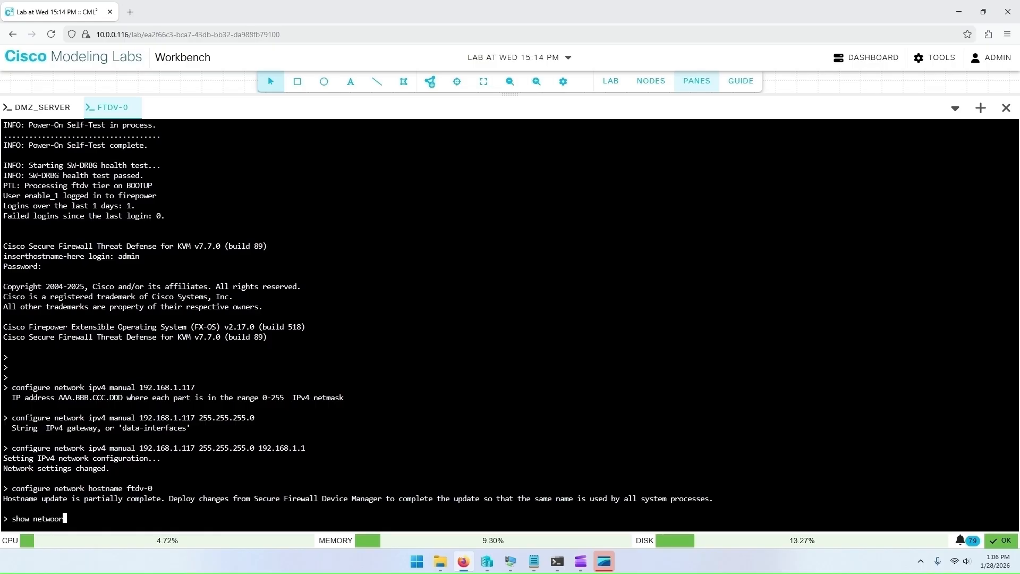
key("Return")
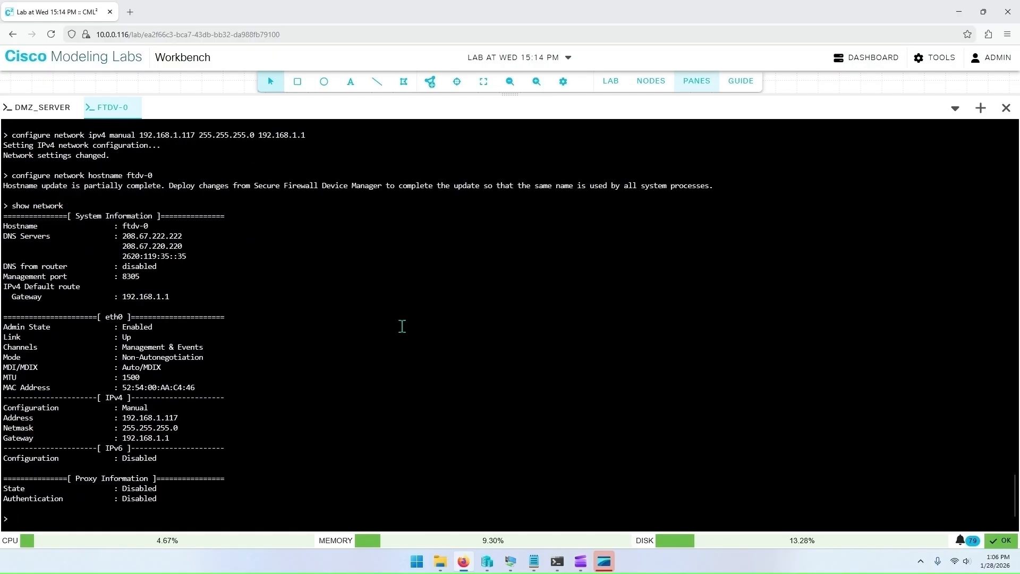
left_click_drag(154, 226, 2, 229)
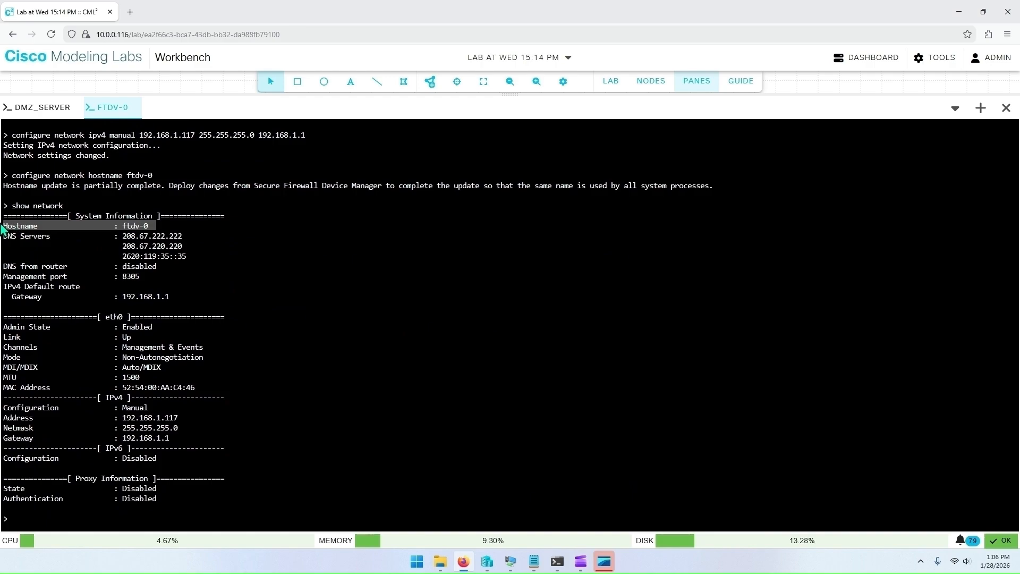
left_click_drag(177, 438, 3, 418)
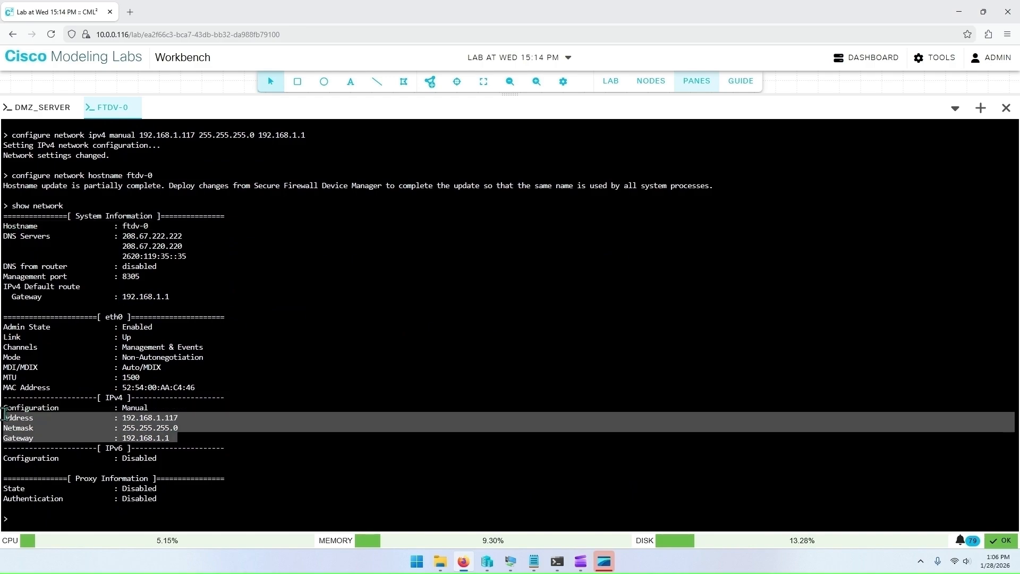
left_click(178, 436)
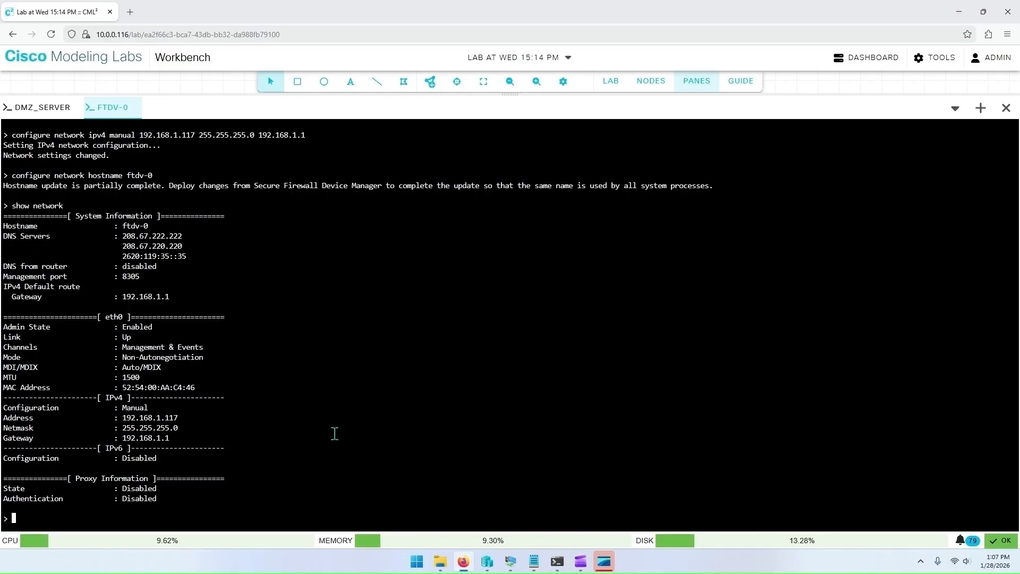
Step: Show the FTDv interface IP summary and review the addresses of GigabitEthernet0/0, GigabitEthernet0/1 and Management0/0
type("how interface ip brief")
key("Return")
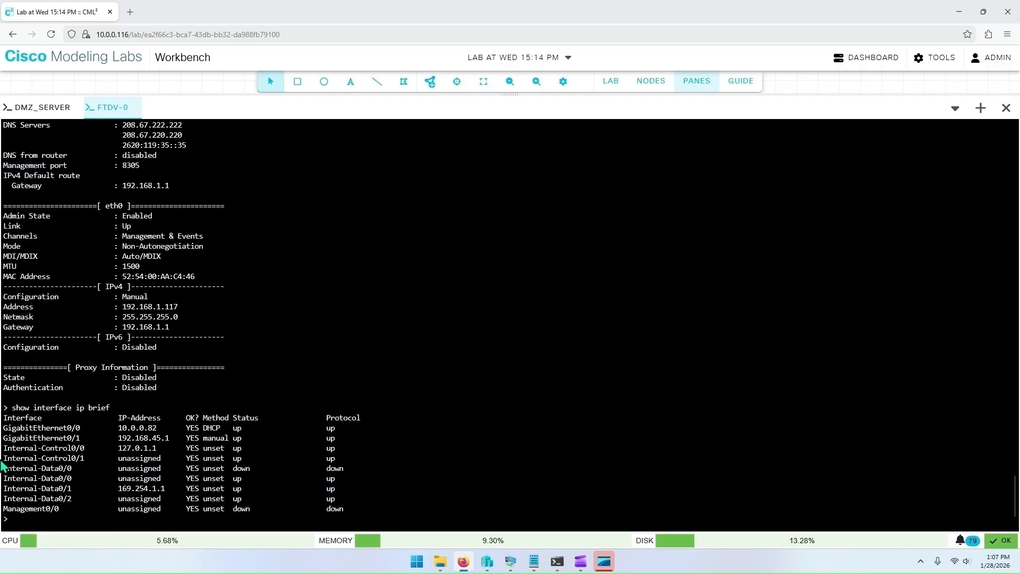
left_click_drag(7, 432, 160, 434)
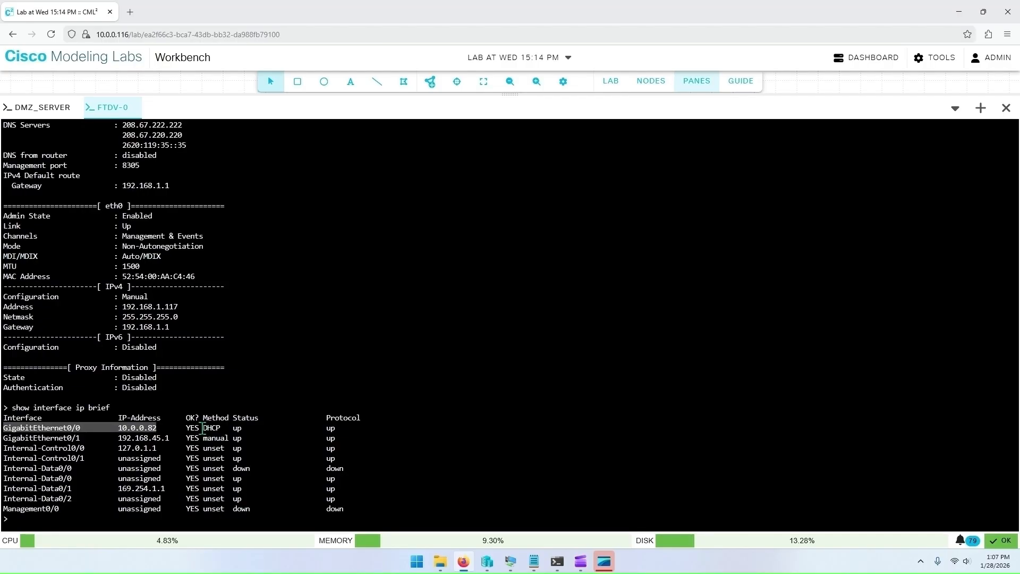
left_click_drag(202, 428, 220, 428)
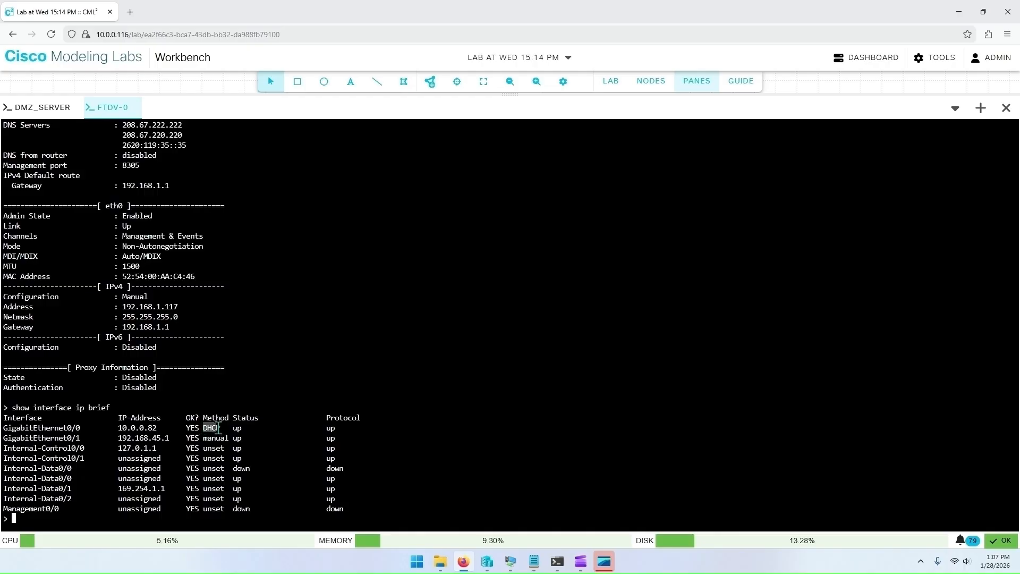
left_click(156, 430)
left_click_drag(3, 437, 170, 439)
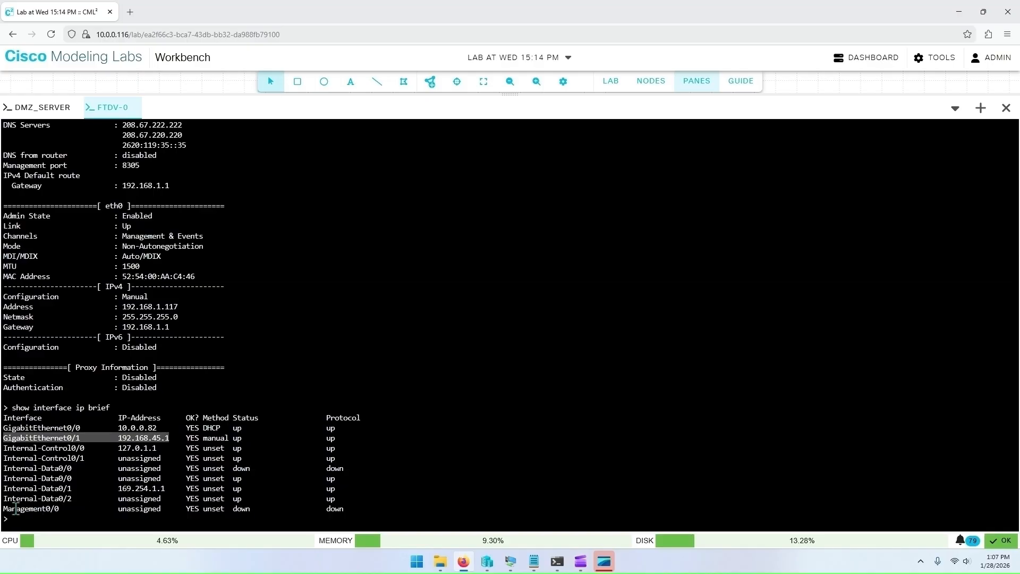
left_click_drag(8, 509, 166, 509)
left_click(164, 508)
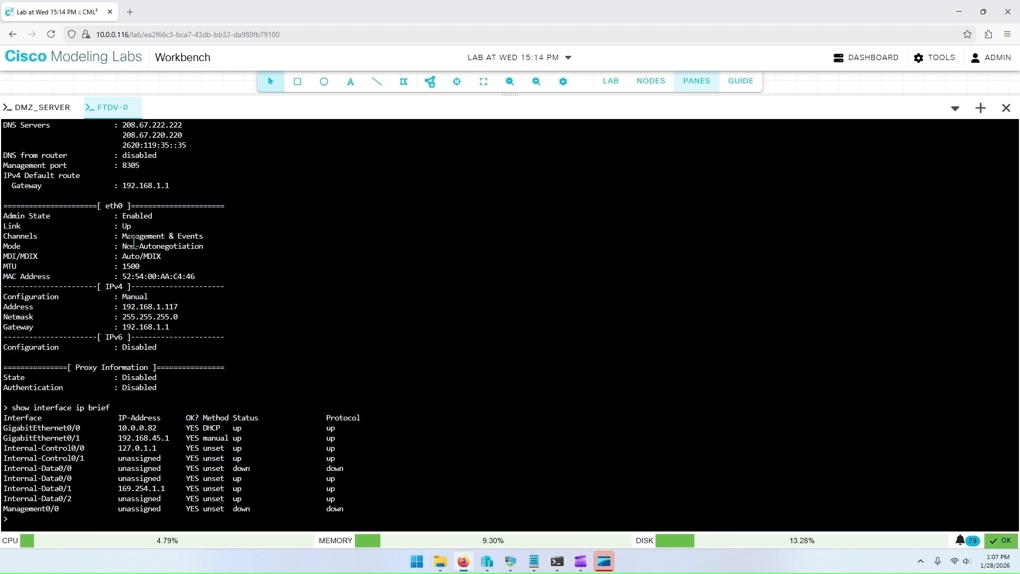
scroll(137, 245, "up", 1)
scroll(142, 212, "down", 1)
left_click_drag(180, 329, 8, 308)
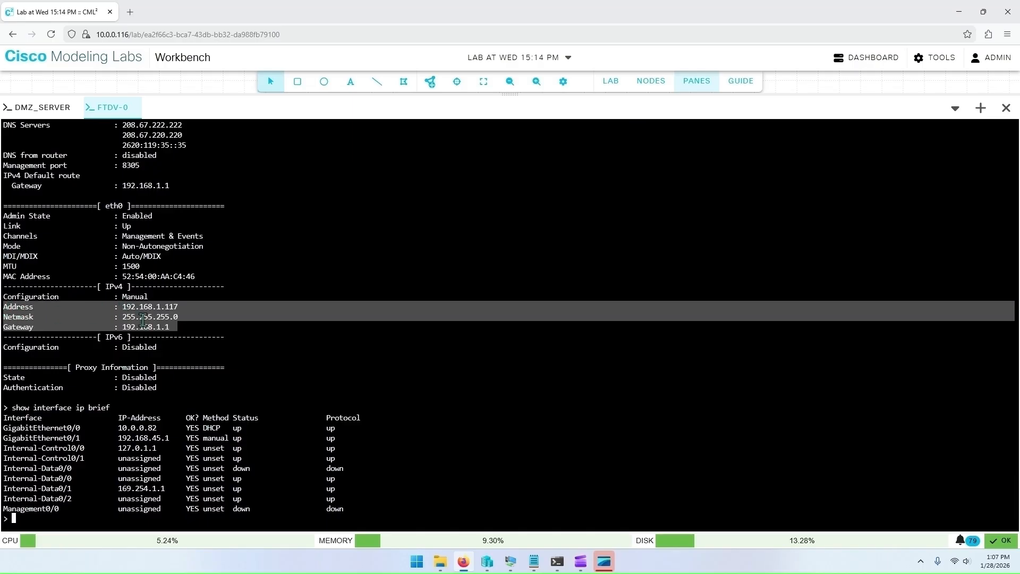
left_click(187, 337)
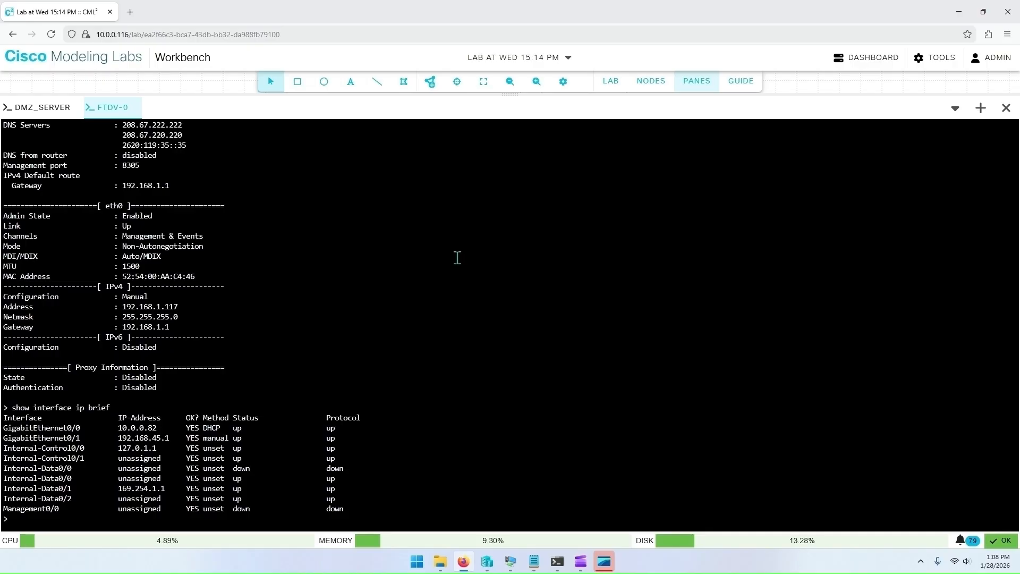
Step: Open the firefox-0 node's boot configuration and uncomment the ip address and ip link lines
left_click(696, 83)
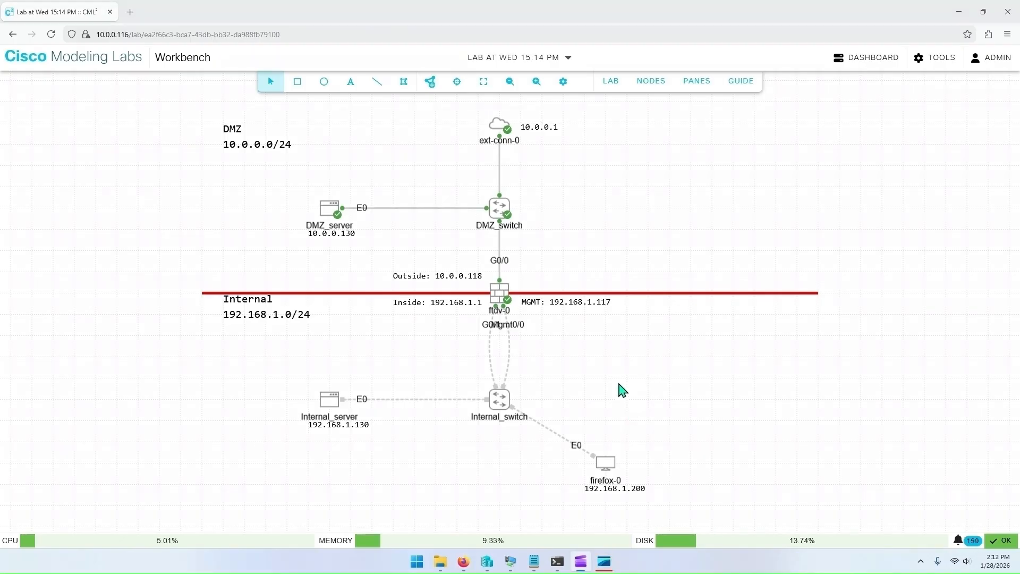
left_click(608, 458)
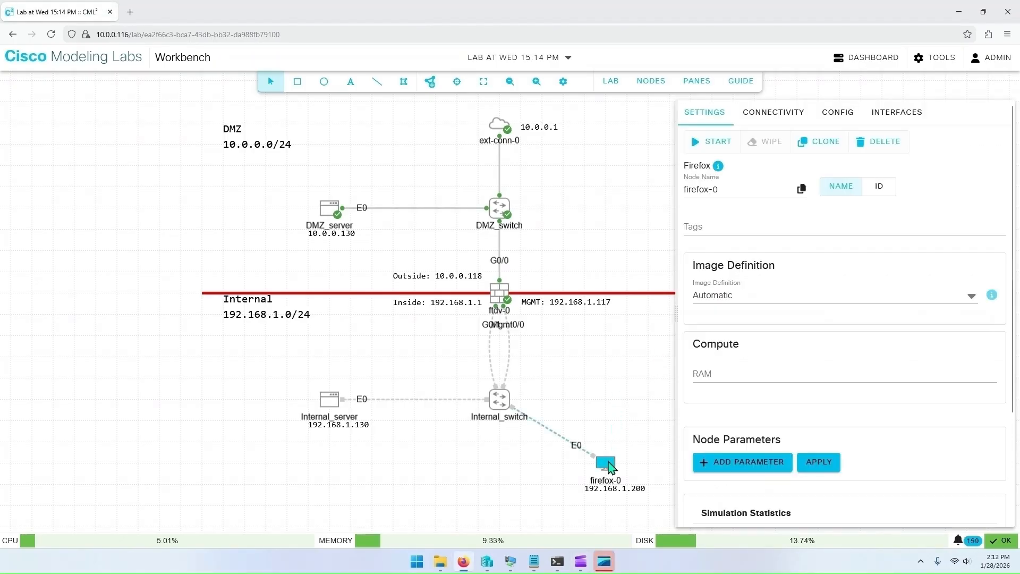
left_click(833, 123)
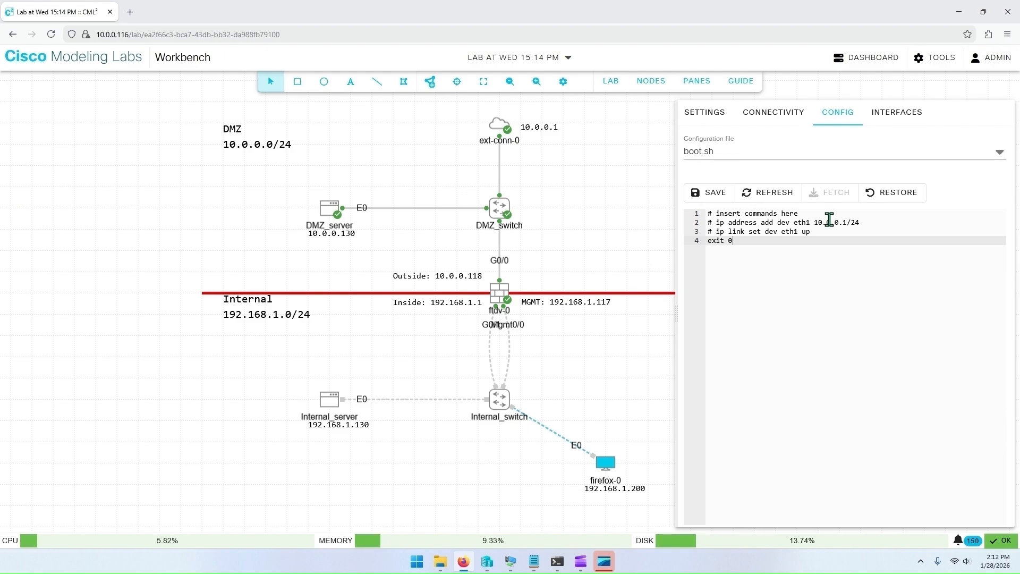
left_click(718, 222)
key("BackSpace")
key("BackSpace")
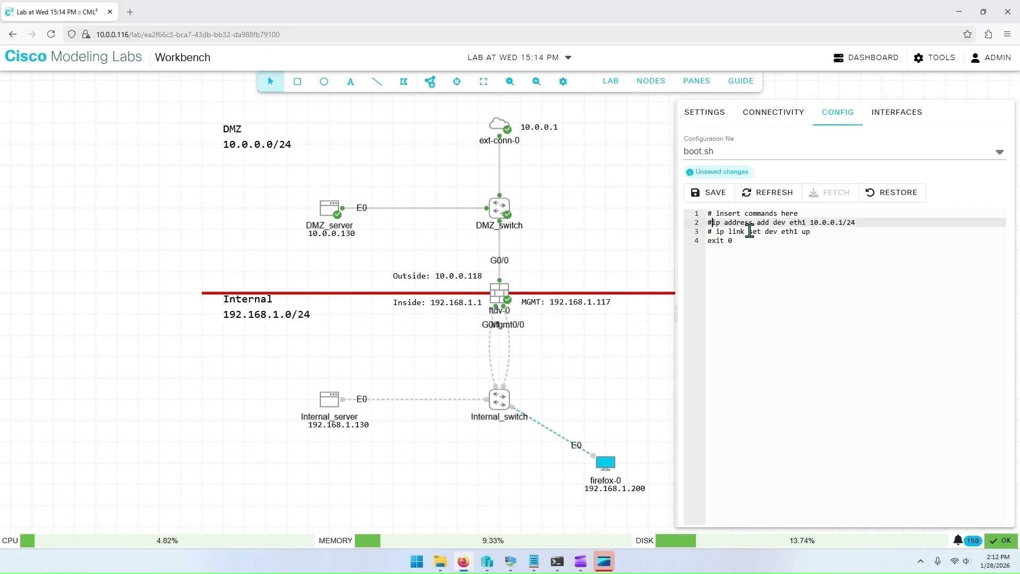
left_click(715, 232)
key("BackSpace")
key("BackSpace")
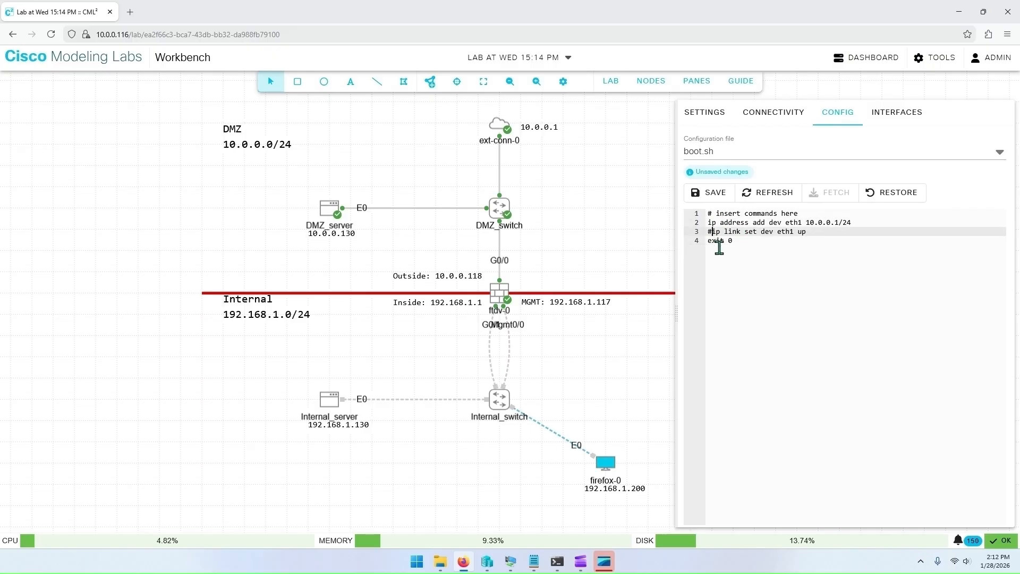
Step: Change the interface on both lines to eth0 and set the address to 192.168.1.200/24
left_click(839, 222)
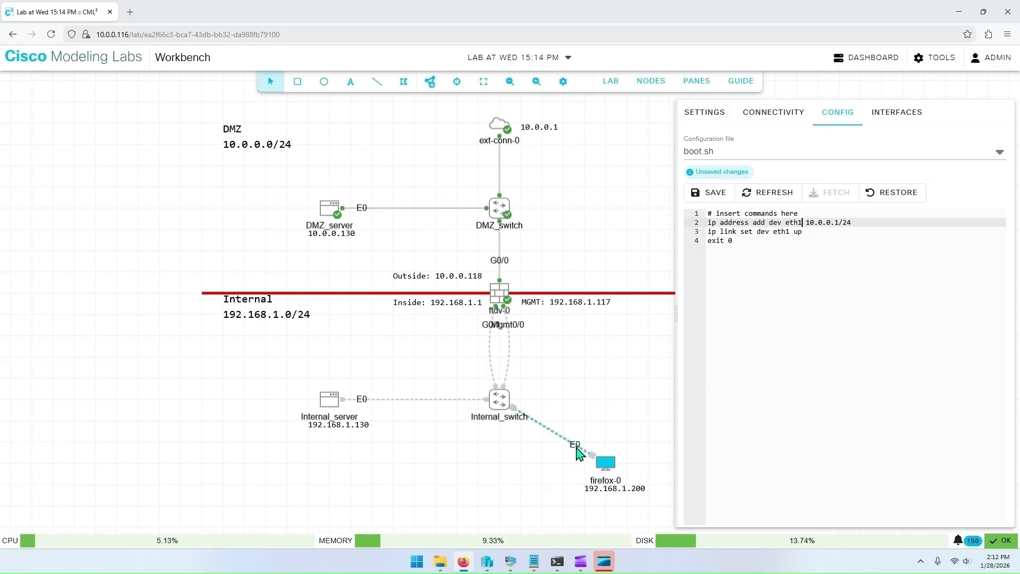
key("BackSpace")
type("0")
left_click(789, 234)
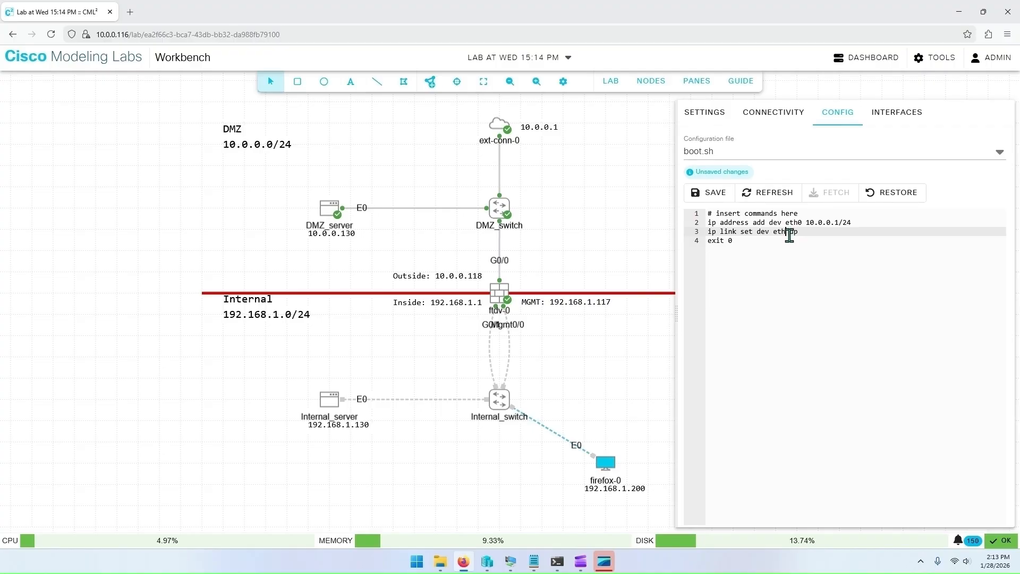
left_click(839, 223)
key("BackSpace")
key("BackSpace")
key("BackSpace")
key("BackSpace")
key("BackSpace")
key("BackSpace")
key("BackSpace")
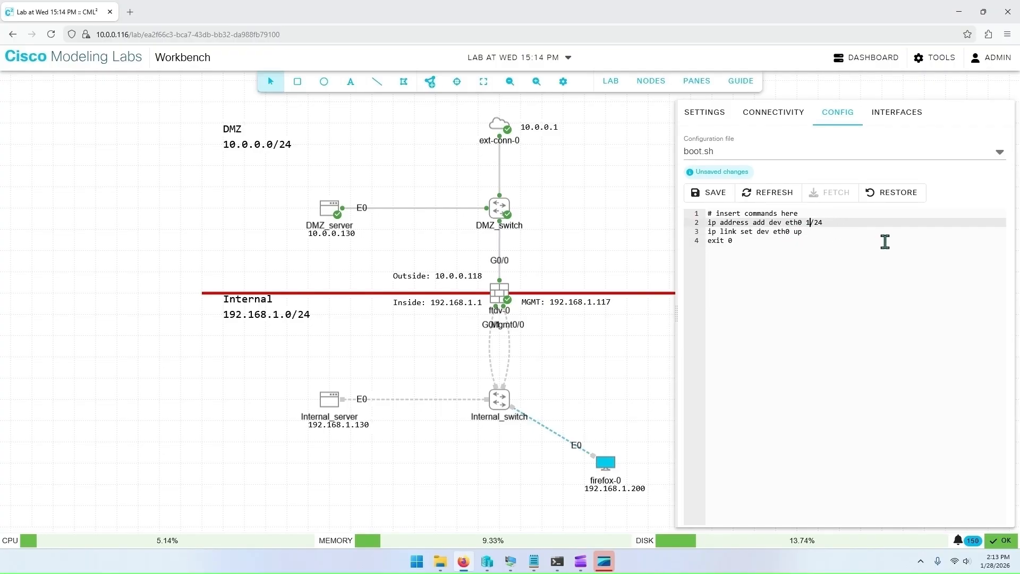
type("92.168.1.200")
Step: Add a line setting the default route via 192.168.1.1
left_click(817, 231)
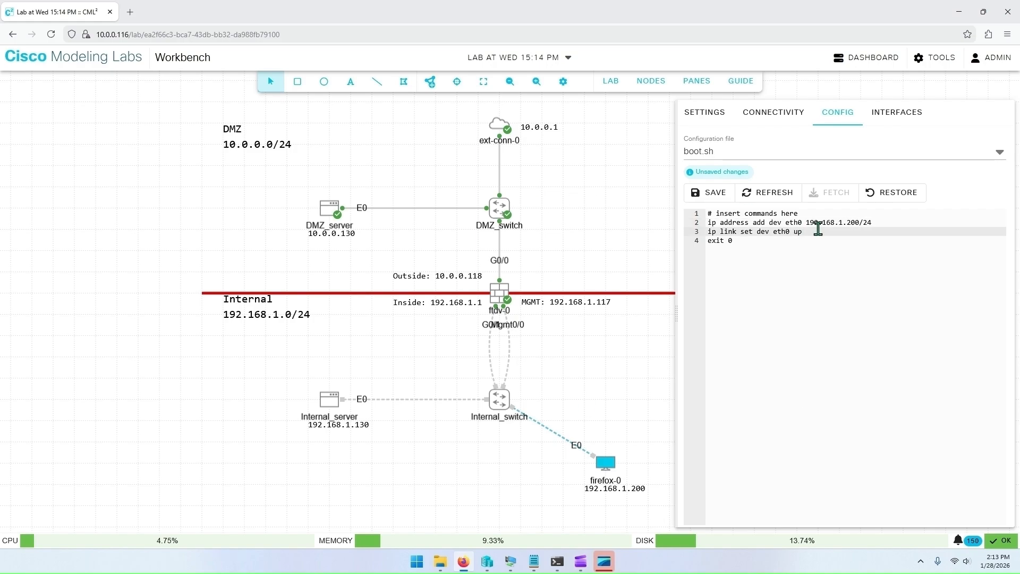
key("Return")
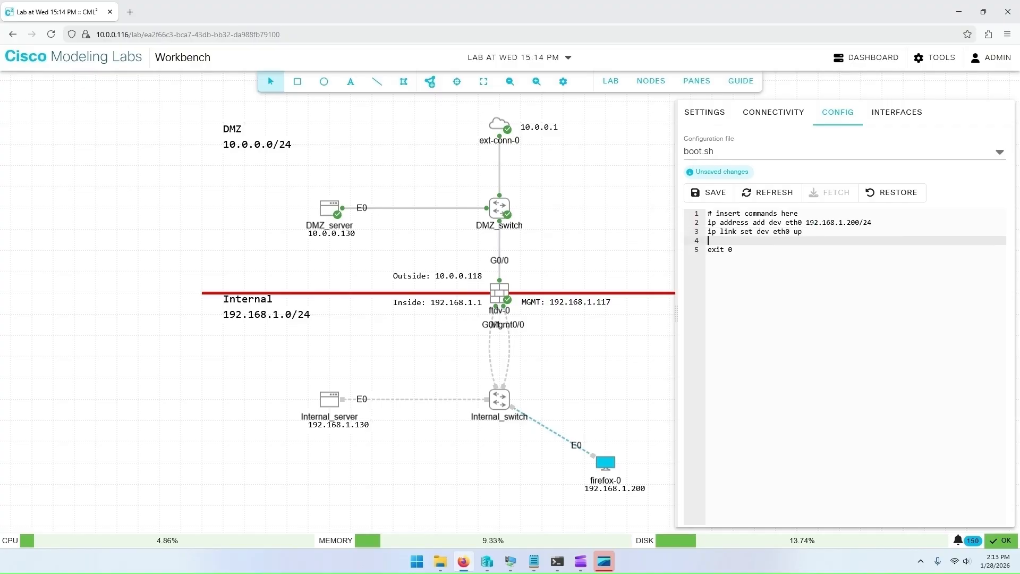
type("ip route add default via 192.168.1.1")
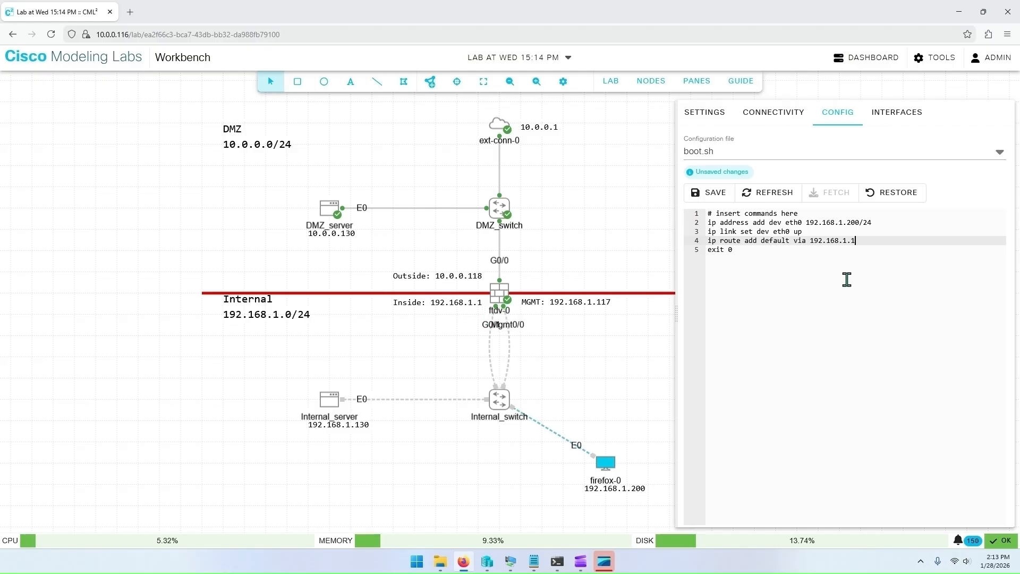
Step: Add a line writing 'nameserver 8.8.8.8' to /etc/resolv.conf and save the firefox-0 configuration
left_click(866, 241)
key("Return")
key("Return")
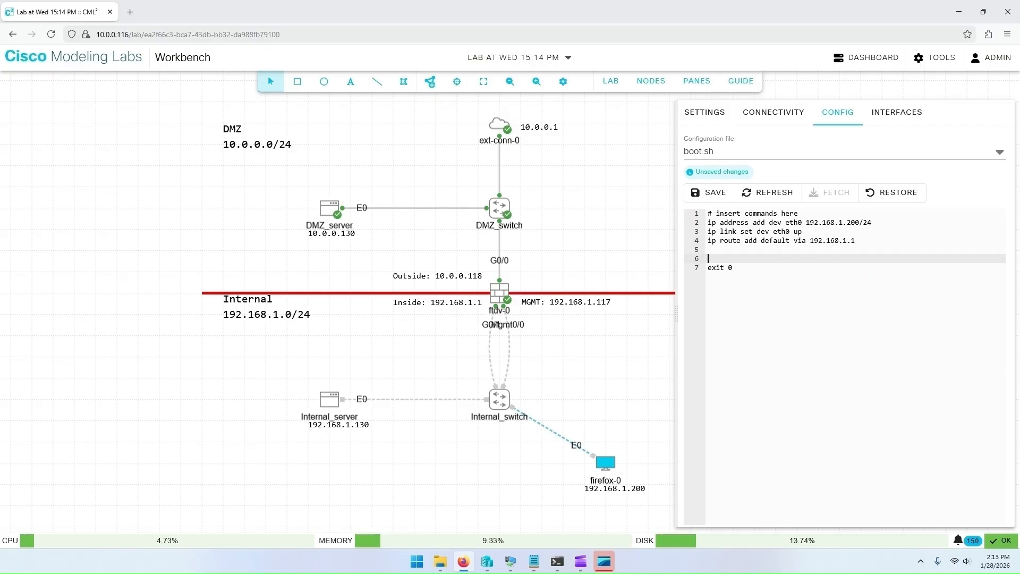
type("echo 'nameserver 8.8.8.8' > /etc/resolv.conf")
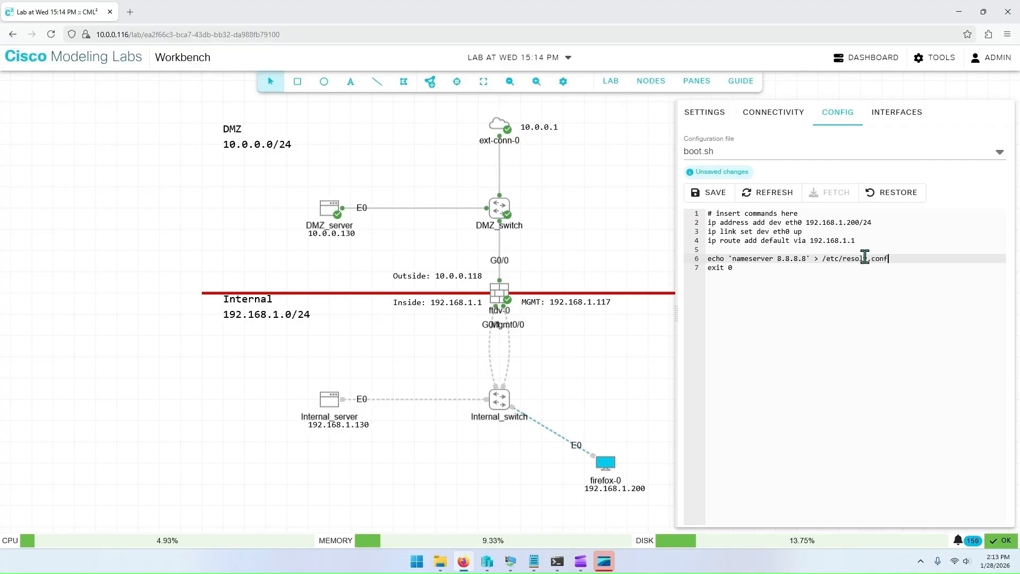
left_click(714, 198)
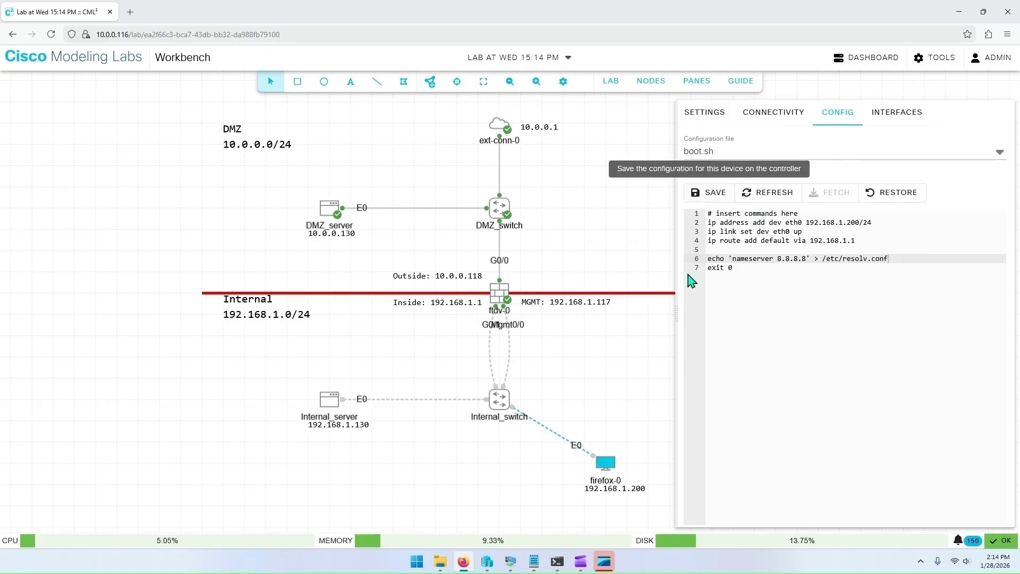
Step: Start the firefox-0 node and the Internal_switch node
left_click(619, 423)
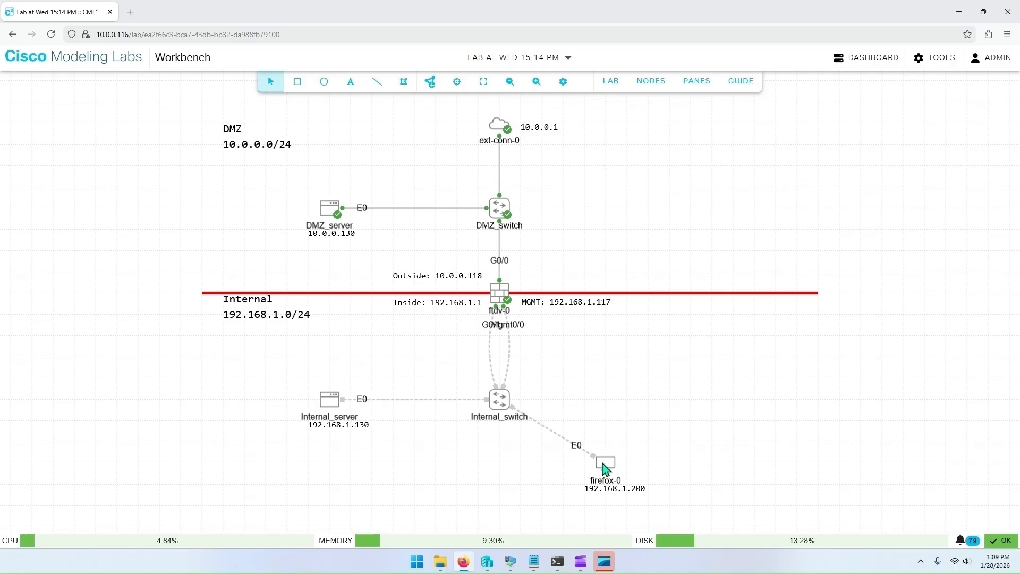
right_click(604, 467)
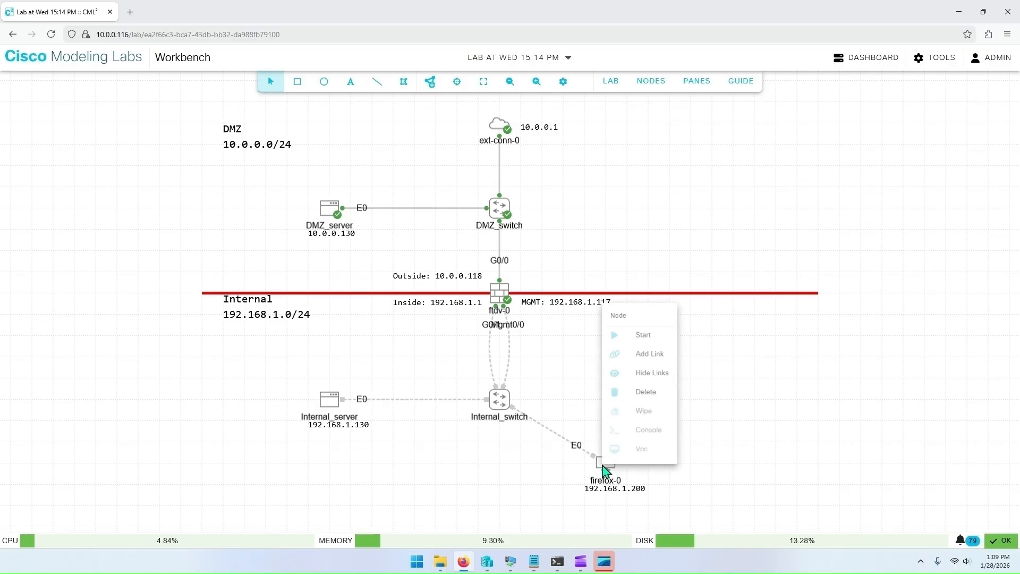
left_click(638, 338)
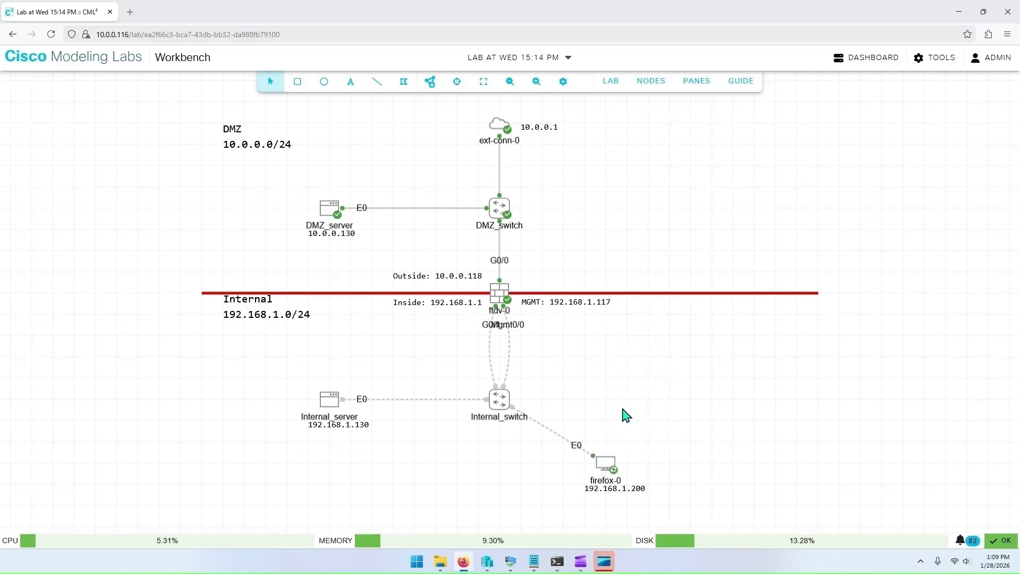
right_click(494, 402)
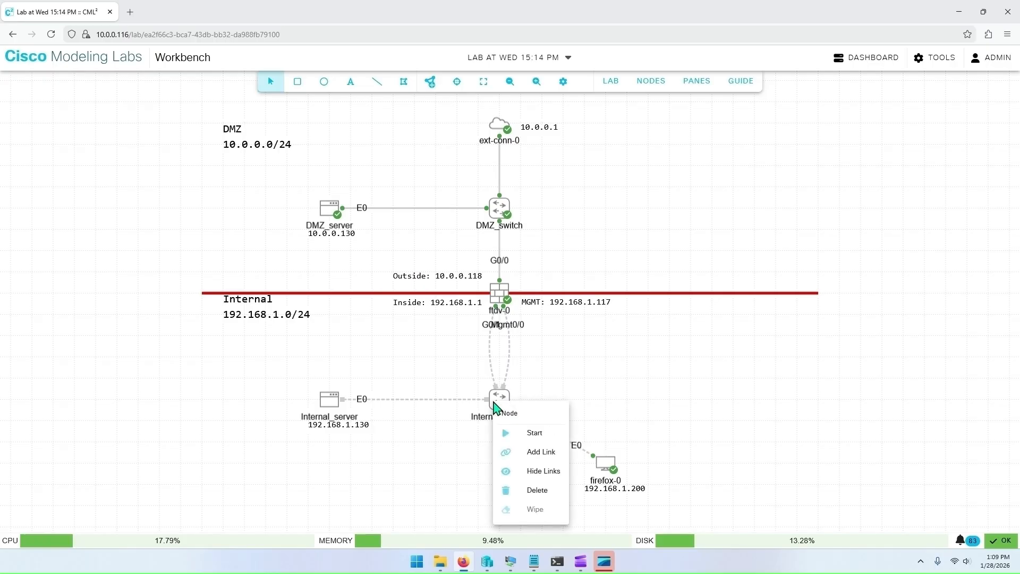
left_click(533, 435)
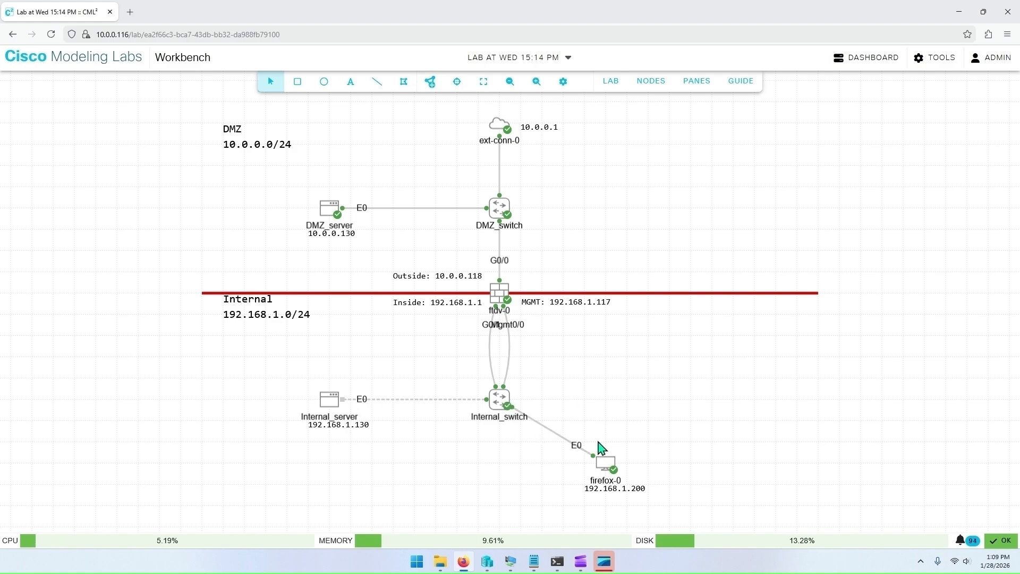
Step: Open the firefox-0 VNC console and browse to 192.168.1.117
right_click(602, 462)
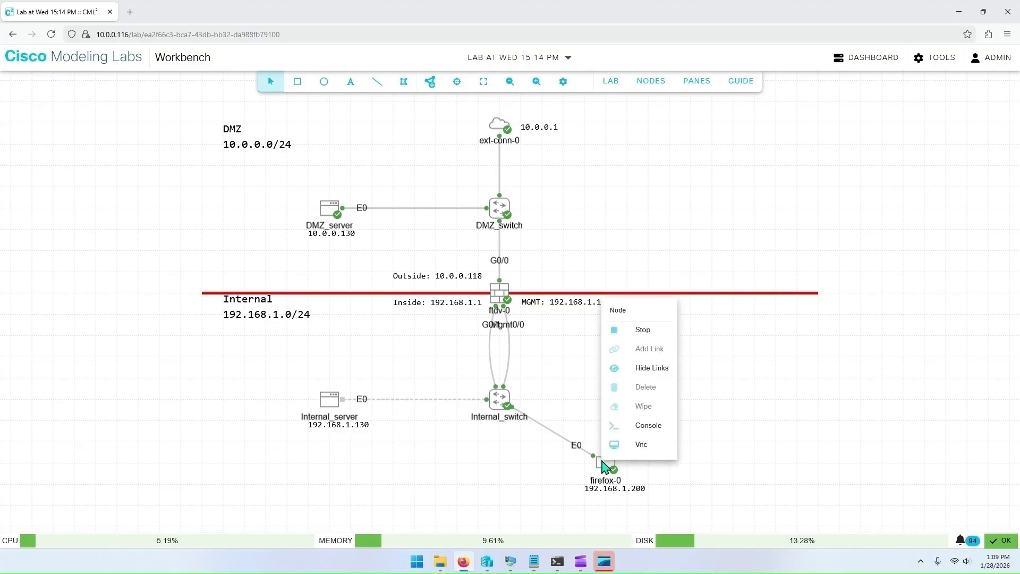
left_click(630, 446)
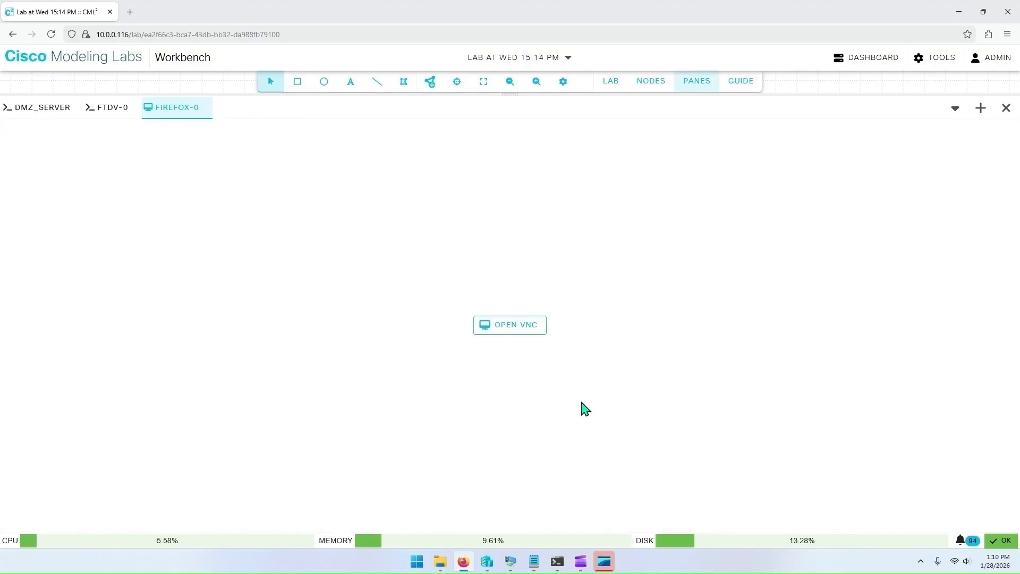
left_click(501, 328)
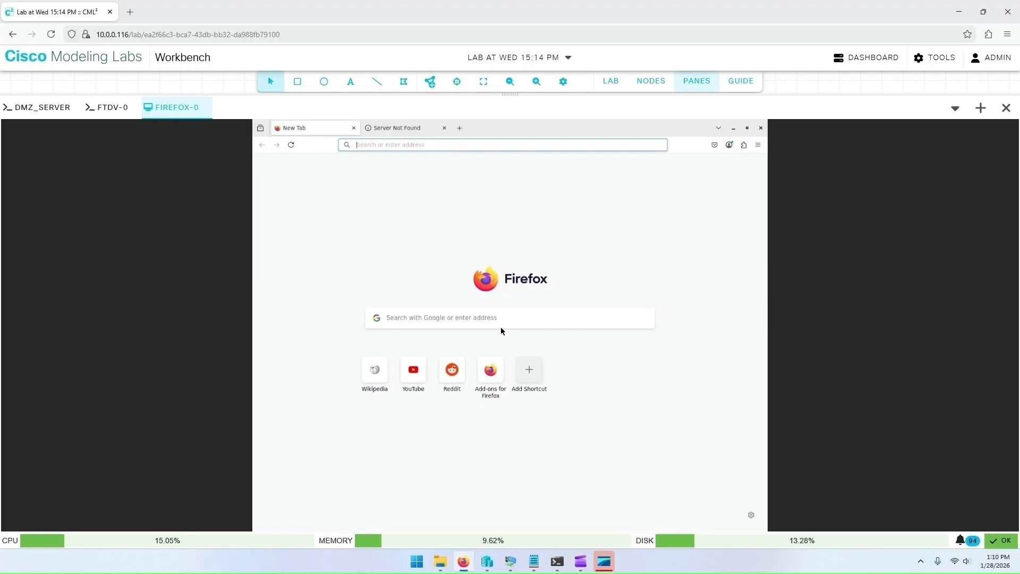
left_click(436, 147)
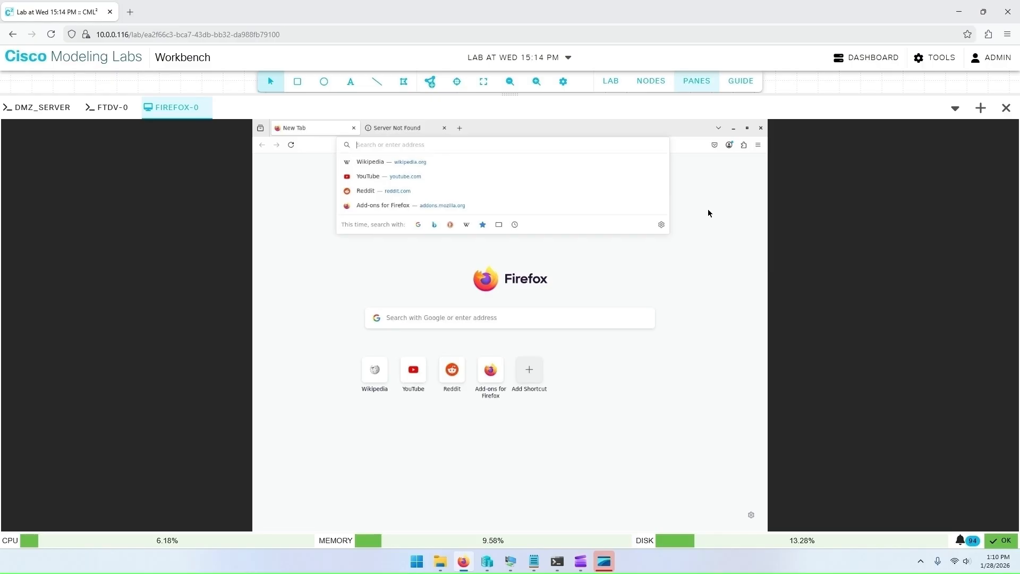
type("192.168.1.117")
key("Return")
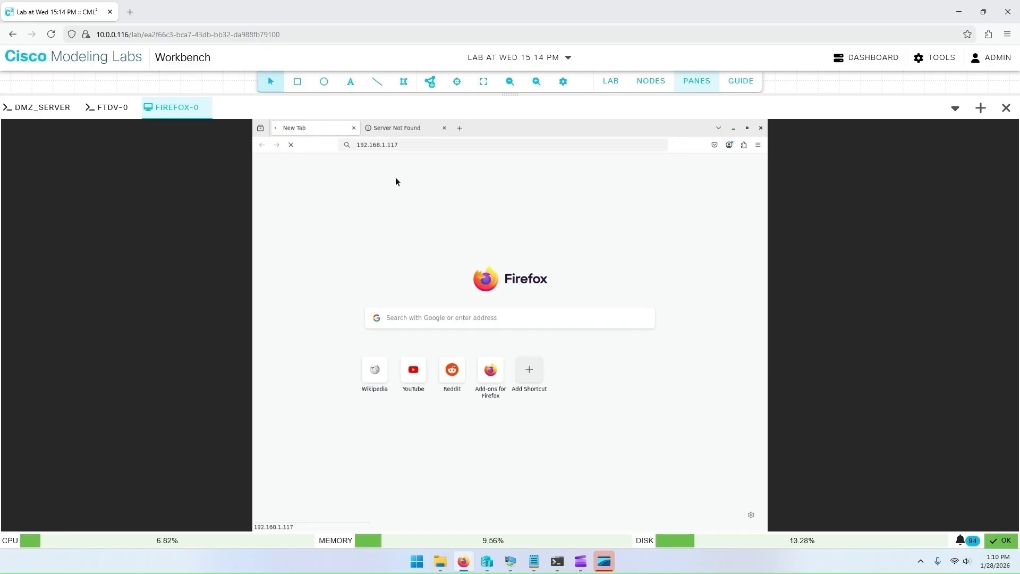
left_click(291, 149)
right_click(525, 123)
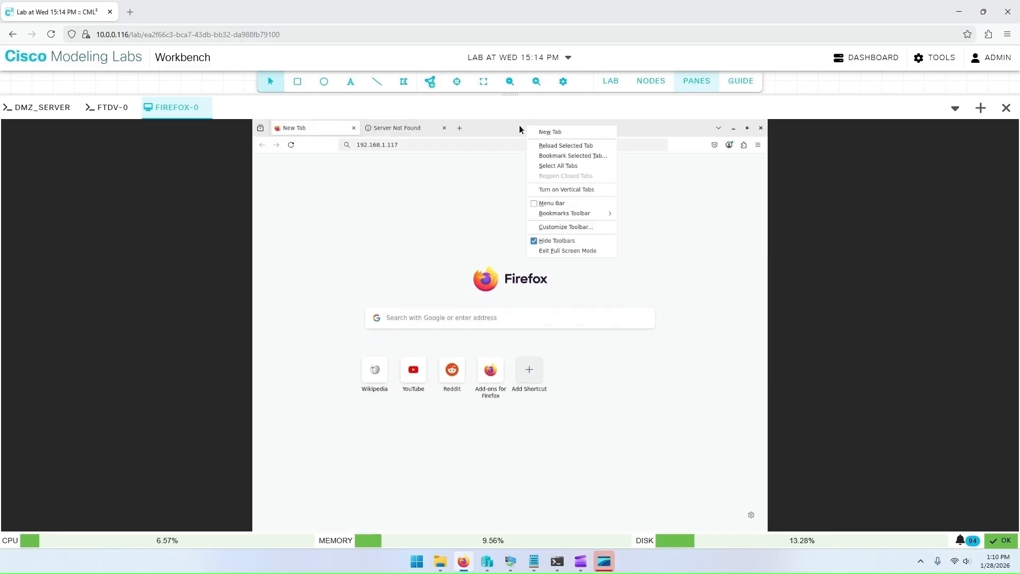
left_click(553, 243)
left_click(446, 146)
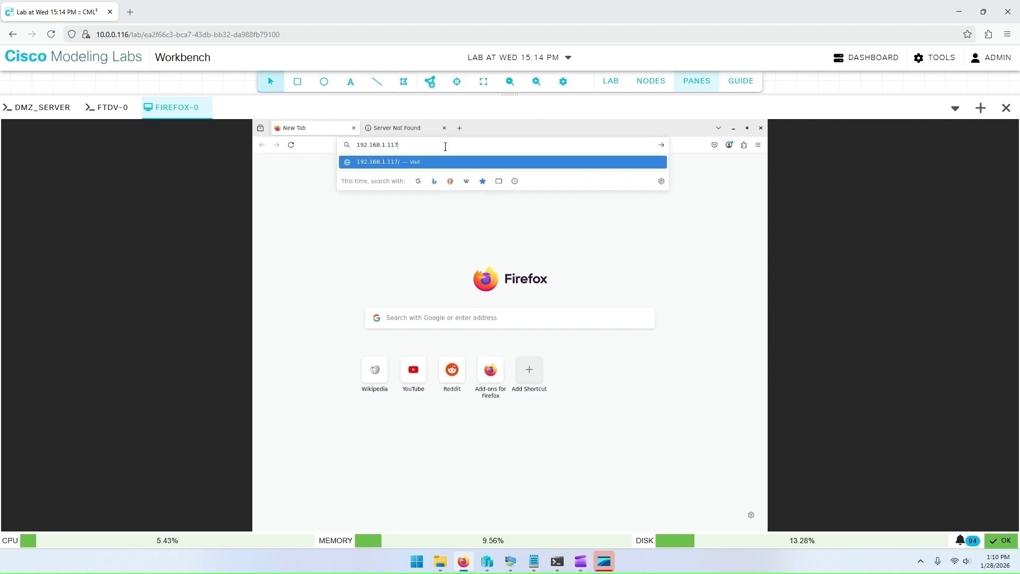
key("Home")
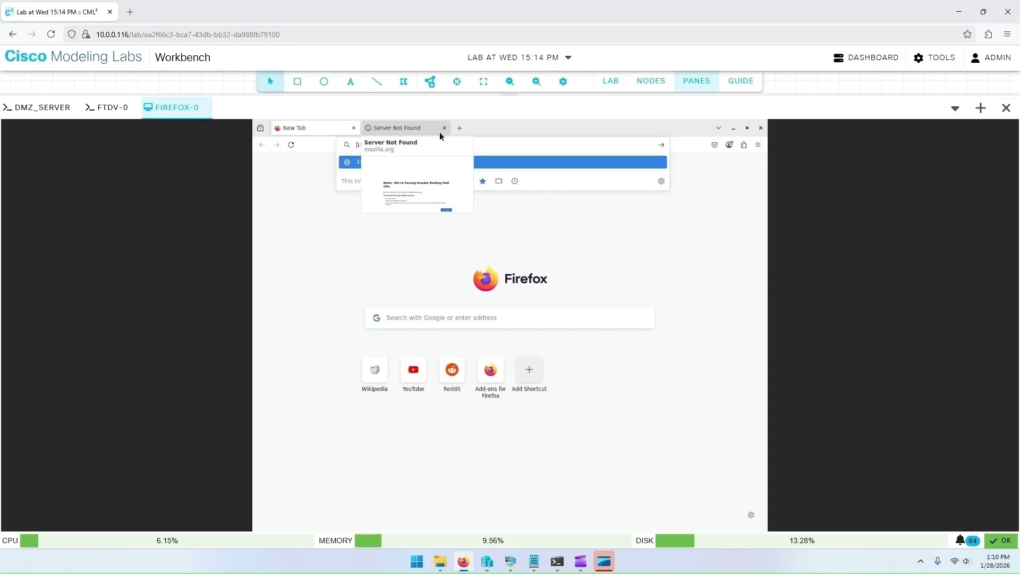
type("https:/")
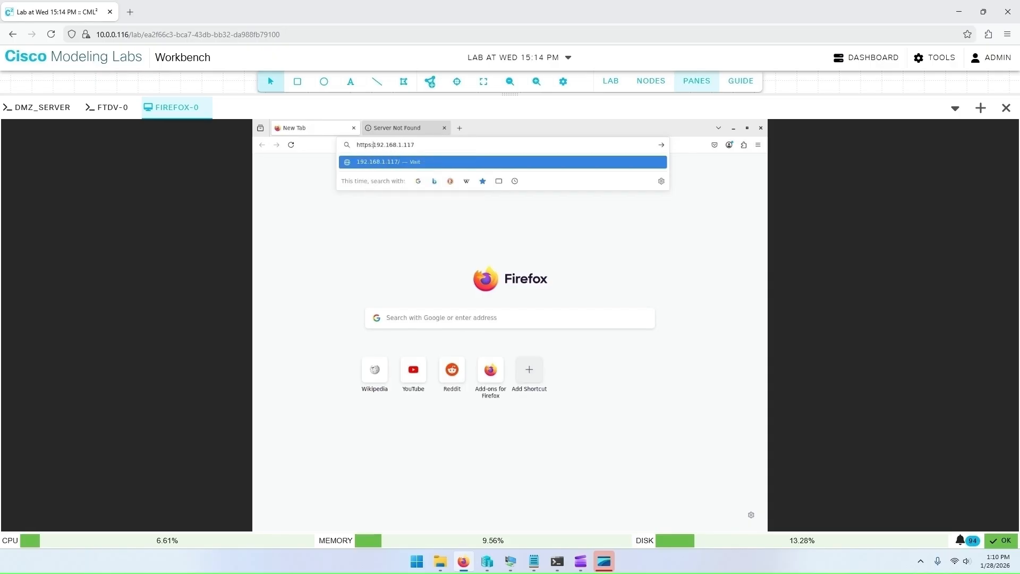
type("/")
key("Return")
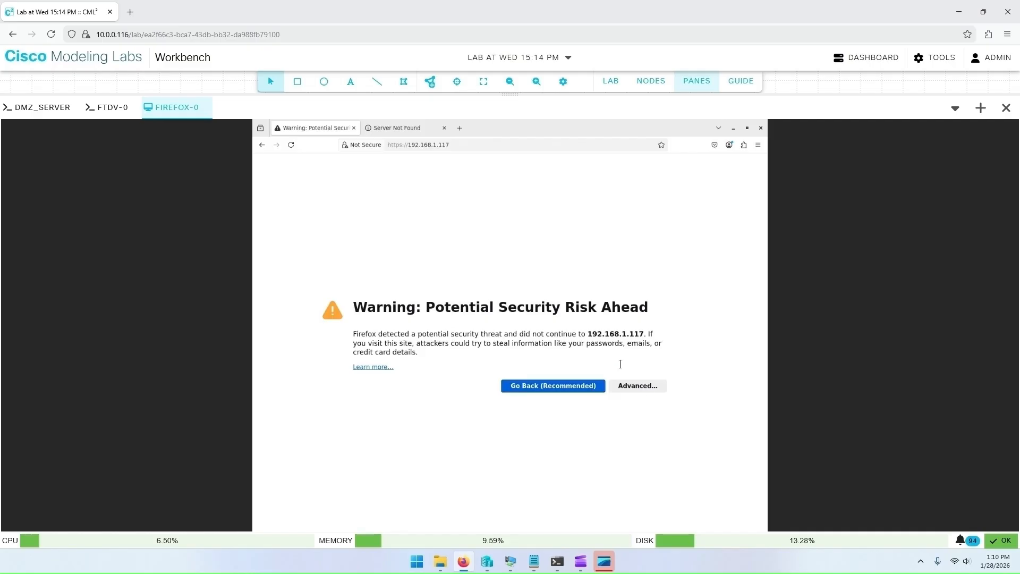
Step: Accept the self-signed certificate risk and continue to the site
left_click(646, 389)
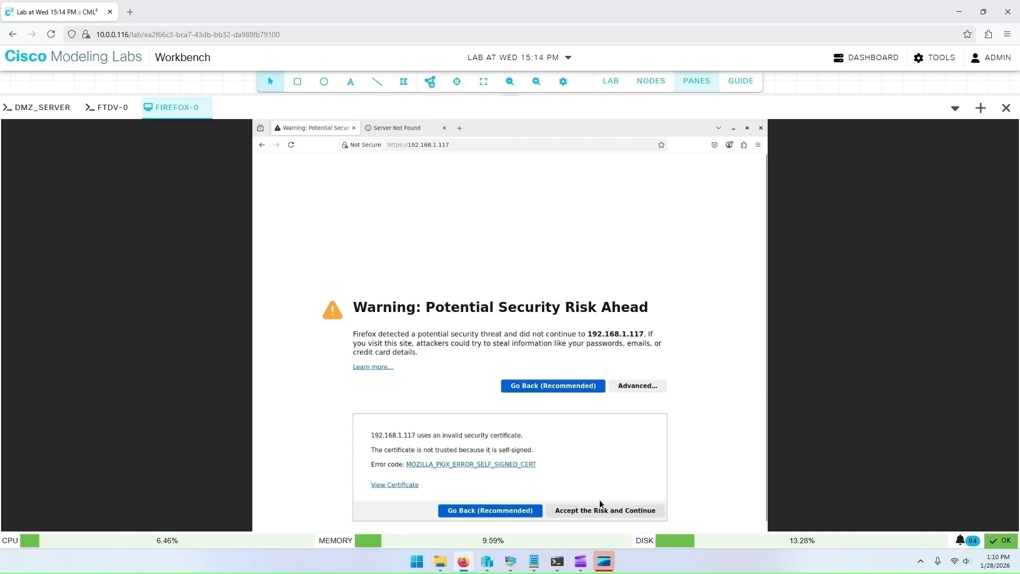
left_click(614, 512)
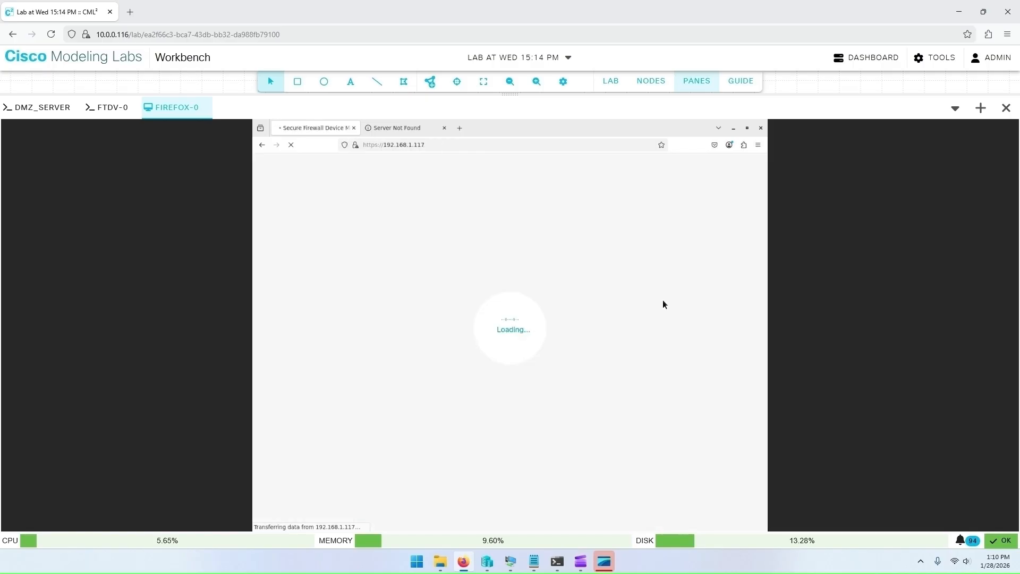
Step: Log in to Firewall Device Manager as admin with the account password, declining to save the password
left_click(606, 342)
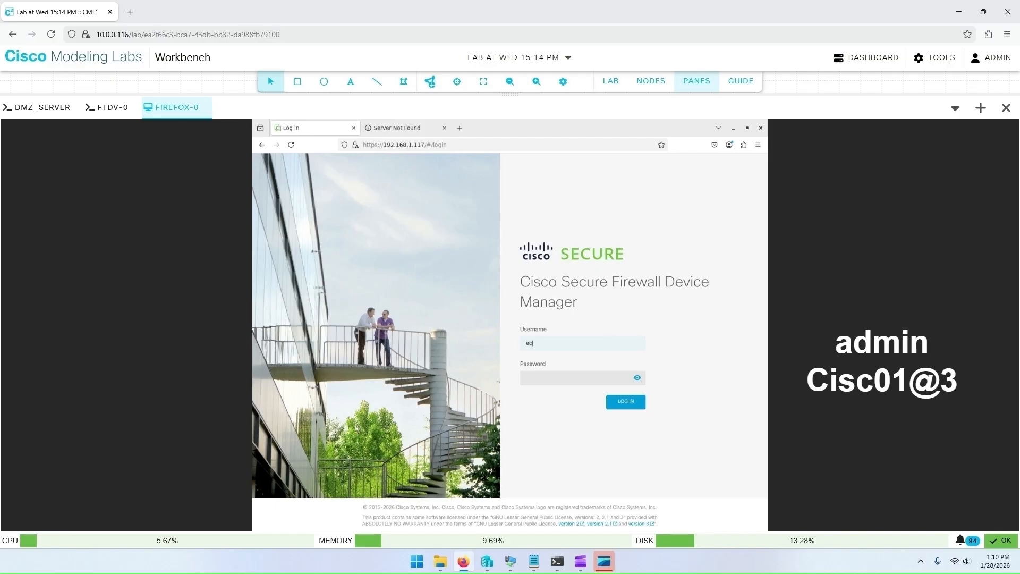
key("Tab")
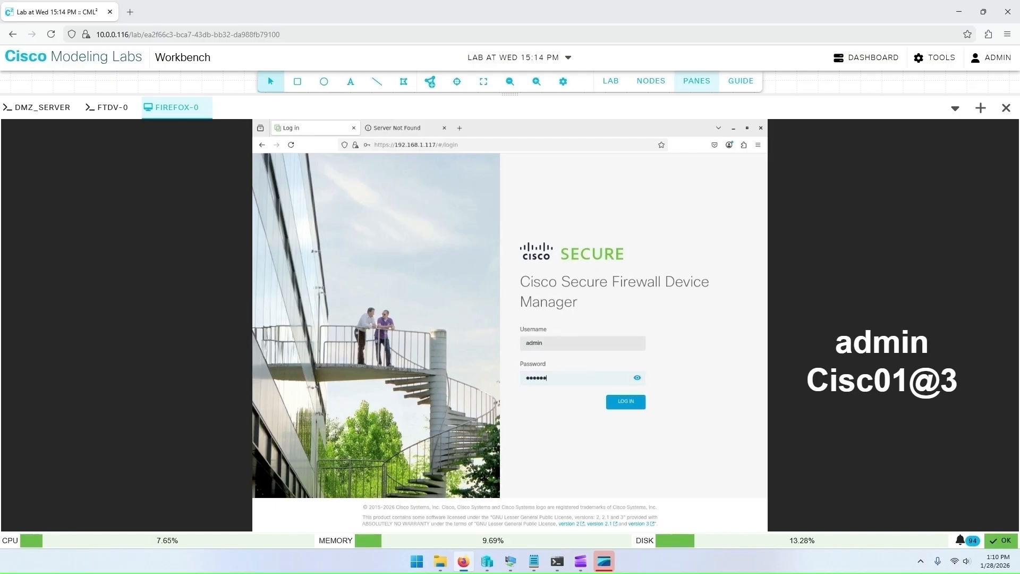
key("Return")
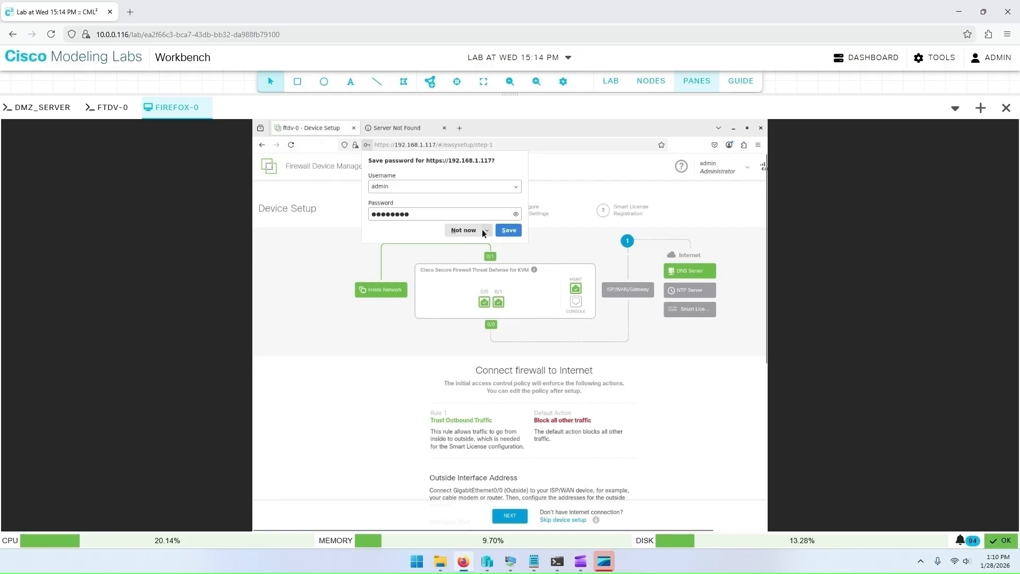
left_click(456, 229)
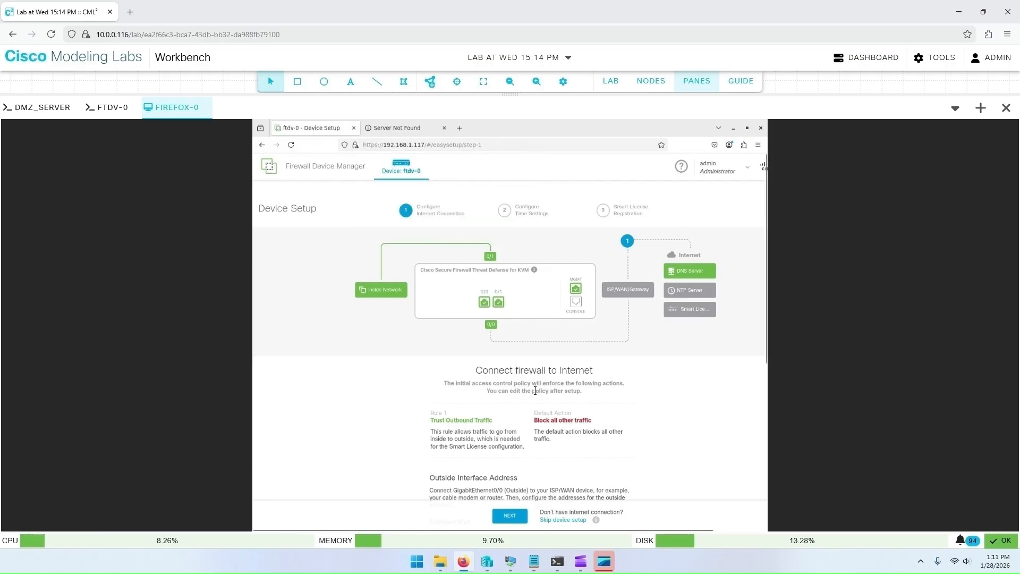
Step: Switch the outside interface's IPv4 configuration from DHCP to manual input in the device setup wizard
scroll(534, 390, "down", 5)
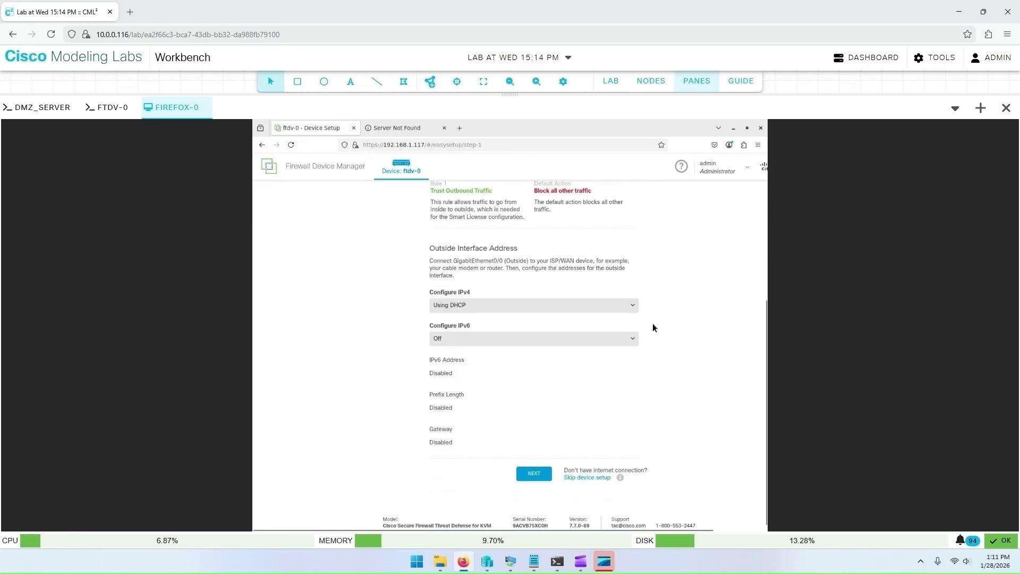
scroll(637, 319, "up", 5)
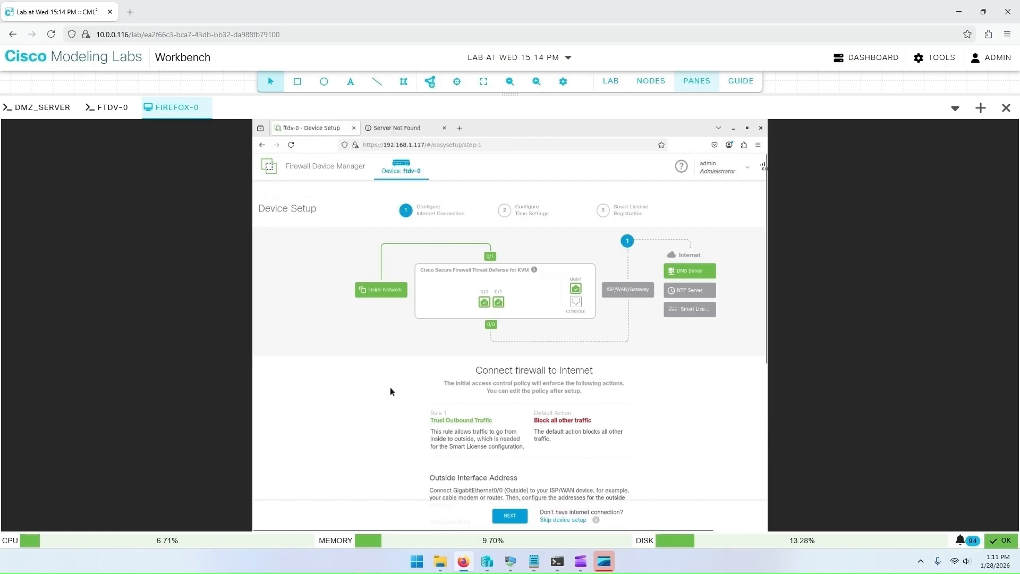
scroll(390, 391, "down", 4)
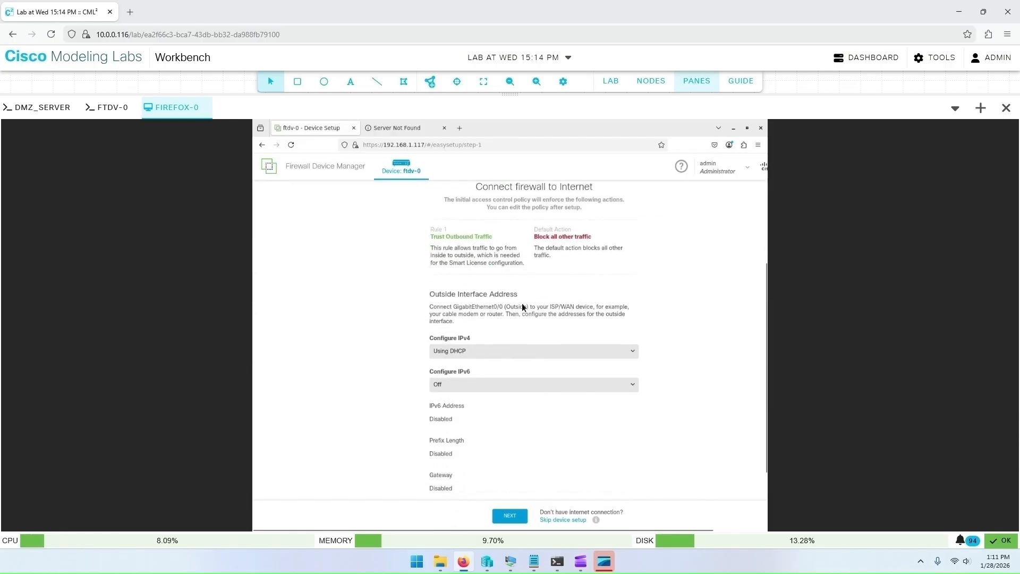
scroll(447, 319, "down", 1)
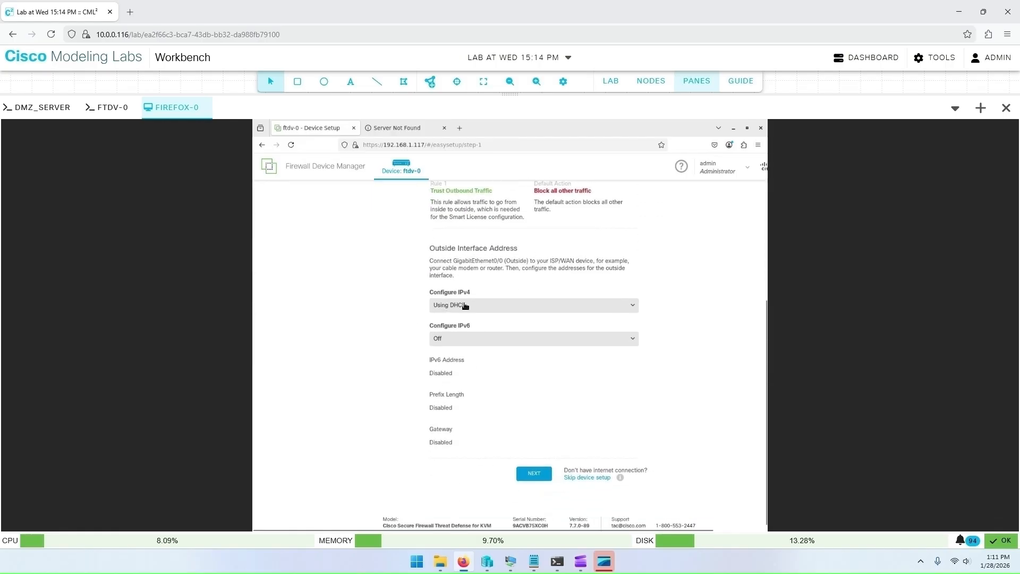
left_click(513, 309)
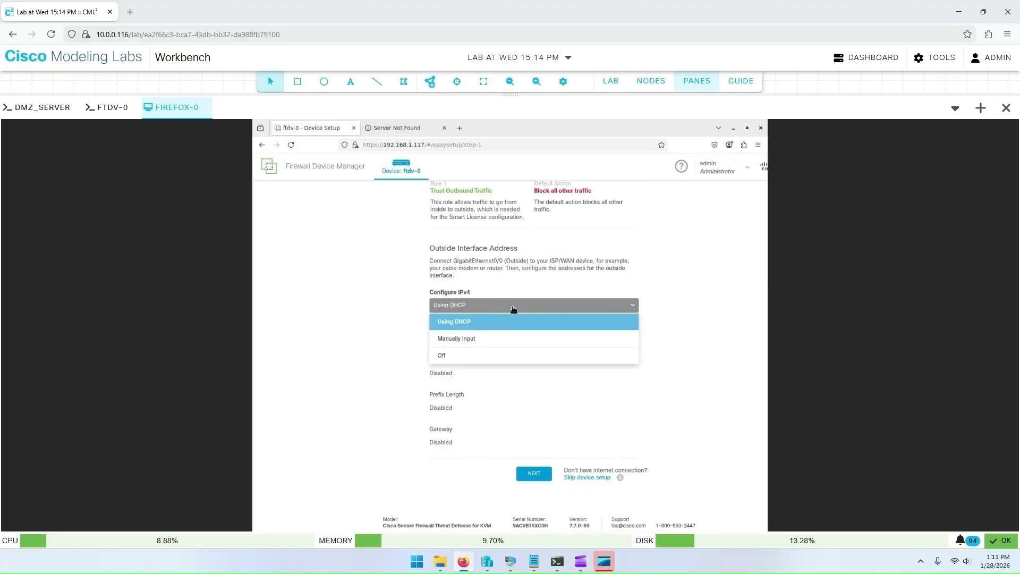
left_click(500, 343)
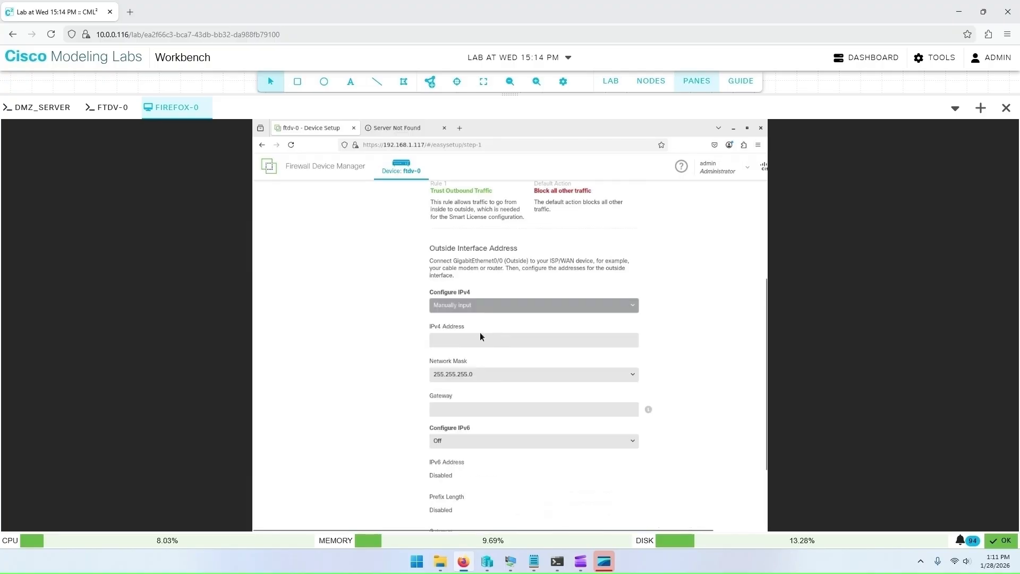
Step: Set the outside IPv4 address to 10.0.0.118 and gateway to 10.0.0.1, then continue to time settings
left_click(484, 341)
type("10.0.0.118")
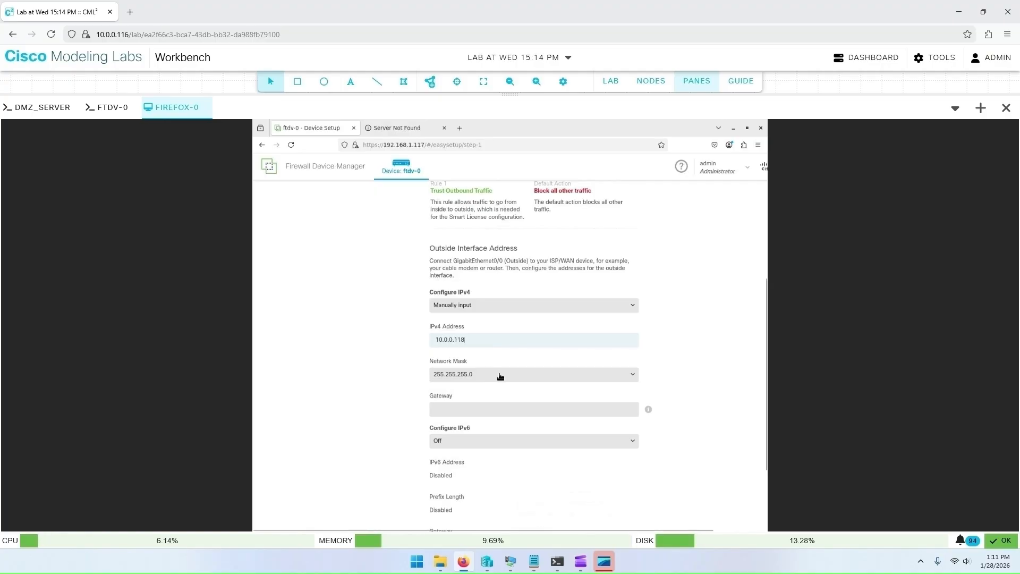
left_click(499, 410)
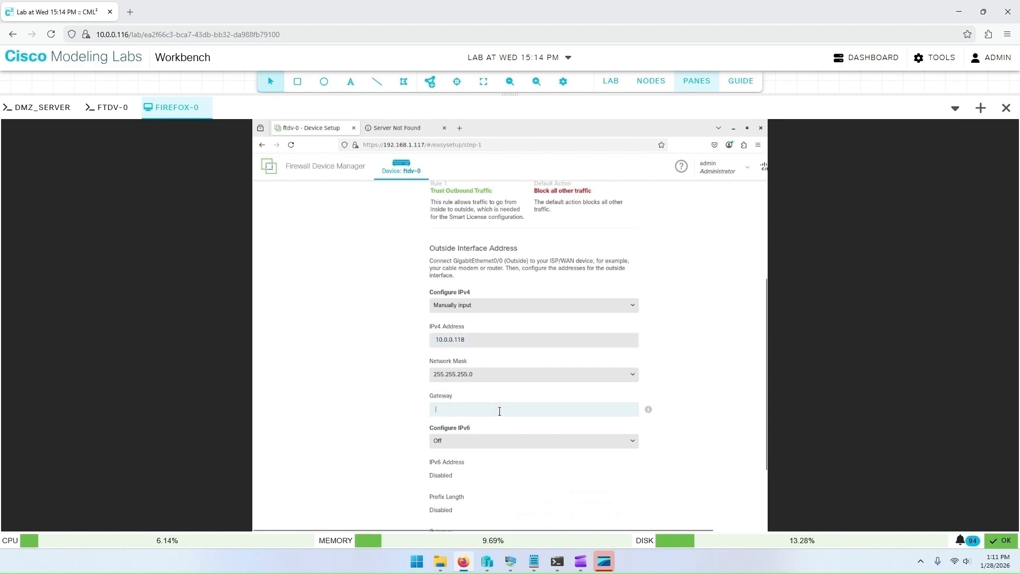
type("10.0.0.1")
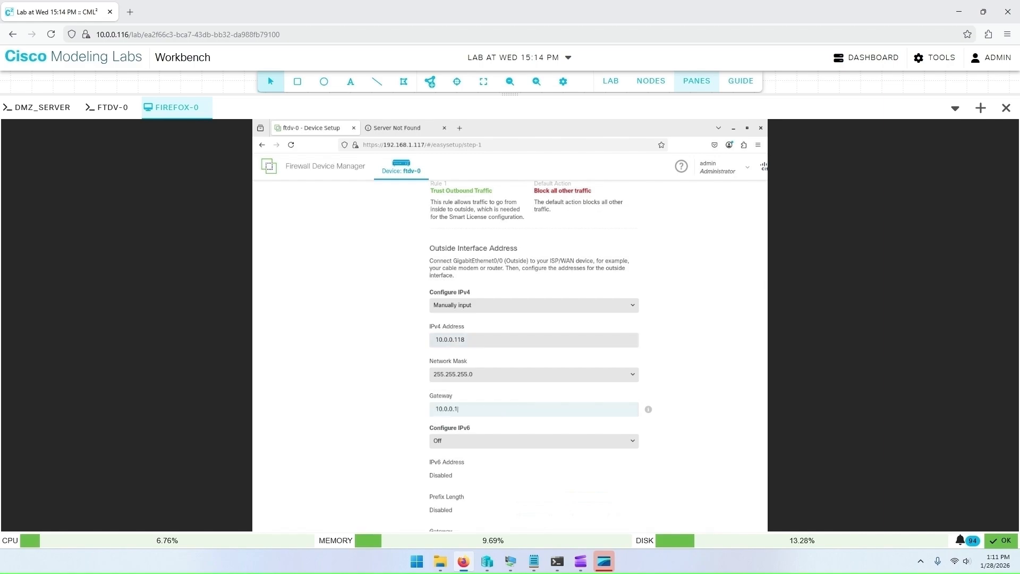
scroll(613, 423, "down", 2)
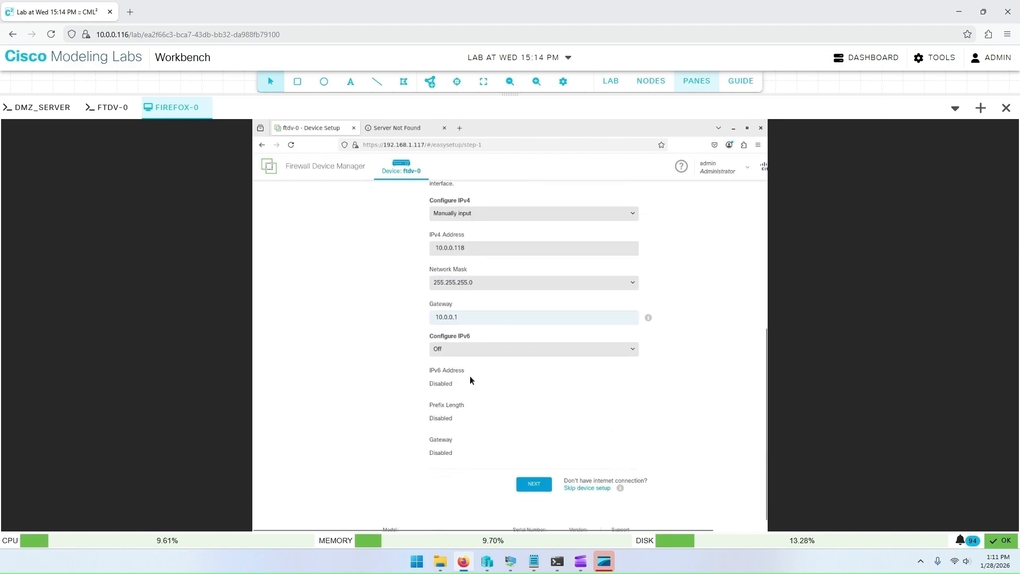
left_click(534, 489)
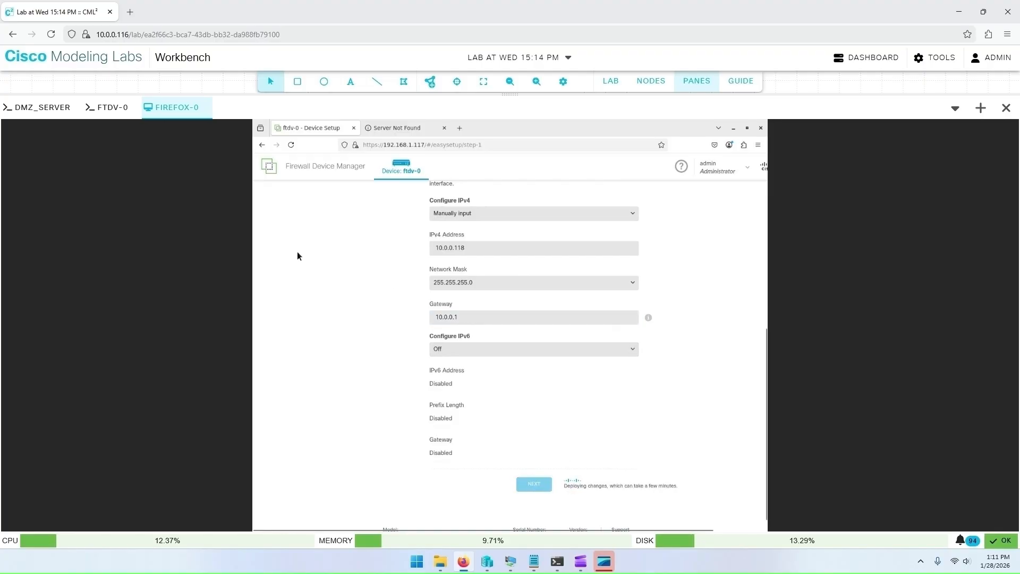
Step: Open the firefox-0 console session in full screen
right_click(180, 110)
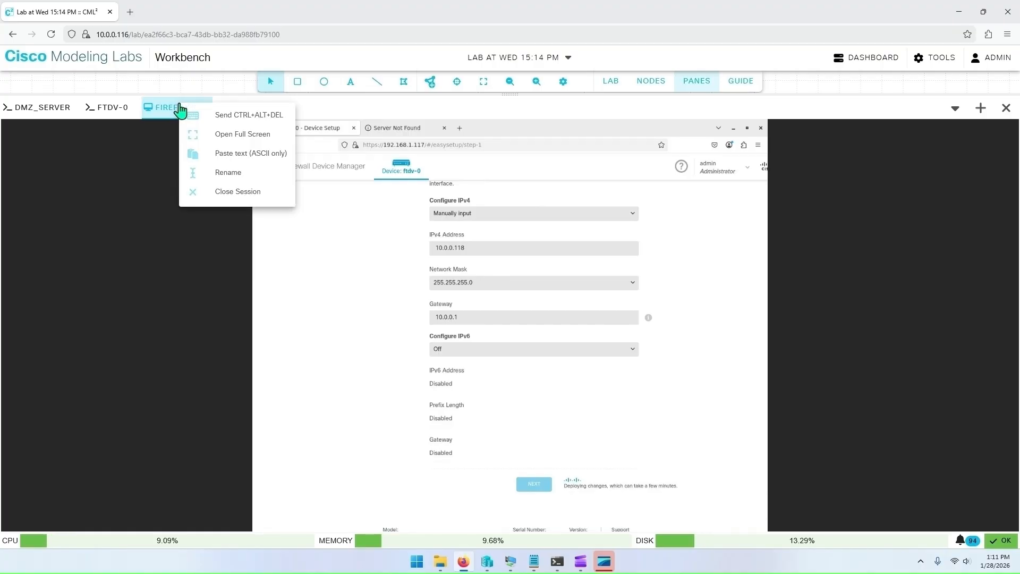
left_click(235, 134)
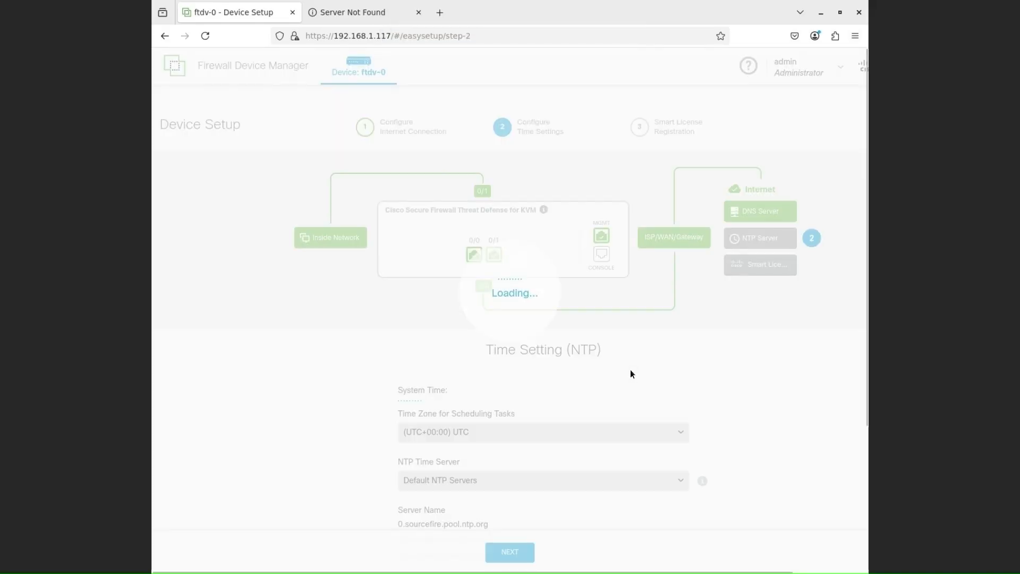
Step: Set the scheduling time zone to (UTC-05:00) America/Detroit and continue to license registration
scroll(631, 366, "down", 3)
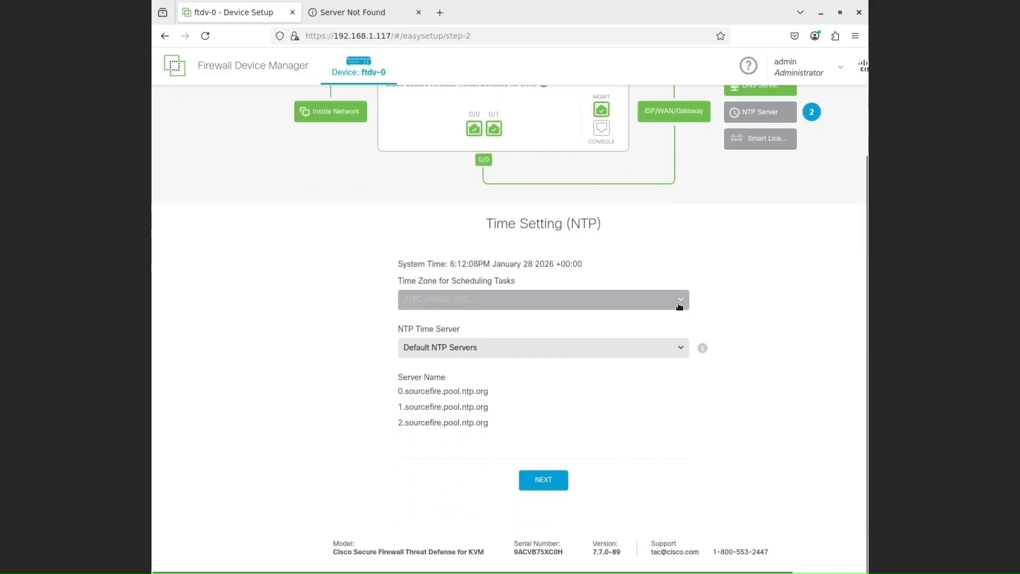
left_click(680, 302)
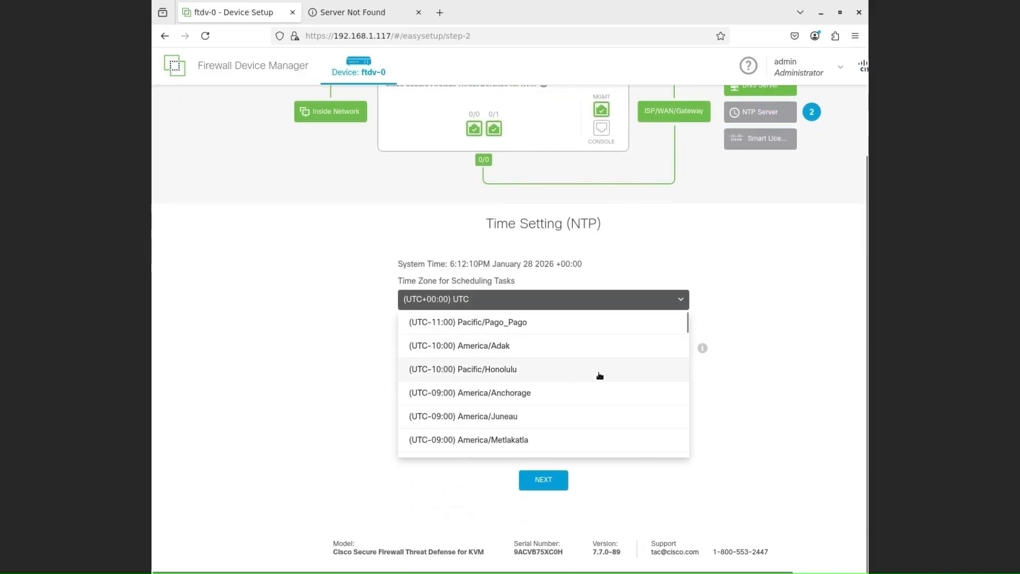
scroll(598, 373, "down", 3)
scroll(600, 376, "down", 3)
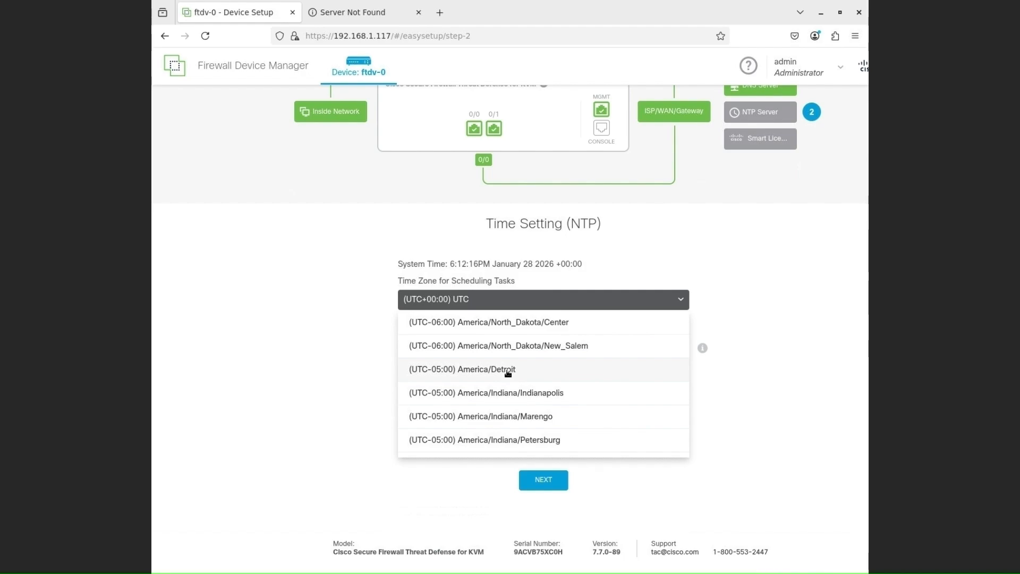
left_click(507, 370)
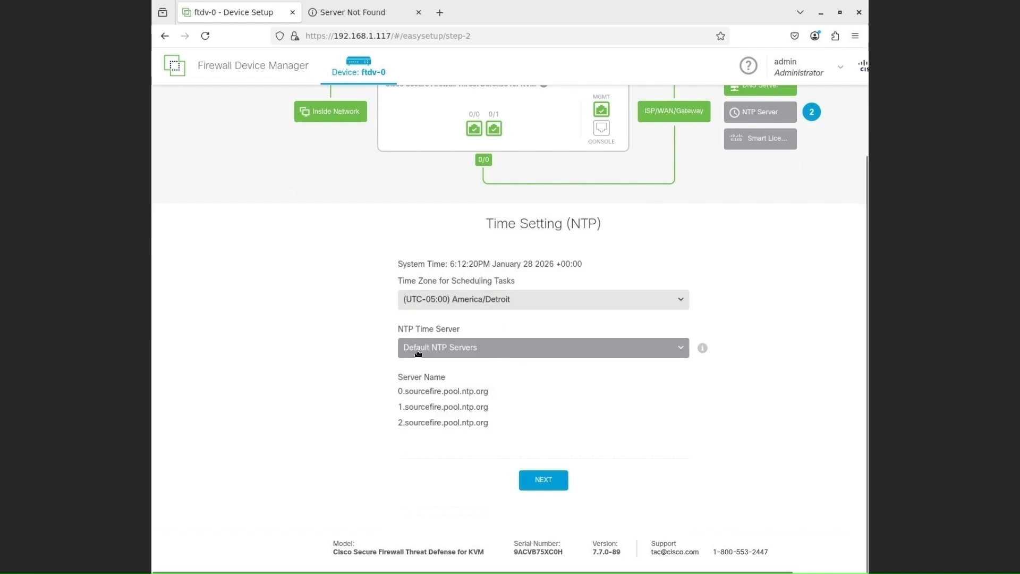
left_click(555, 490)
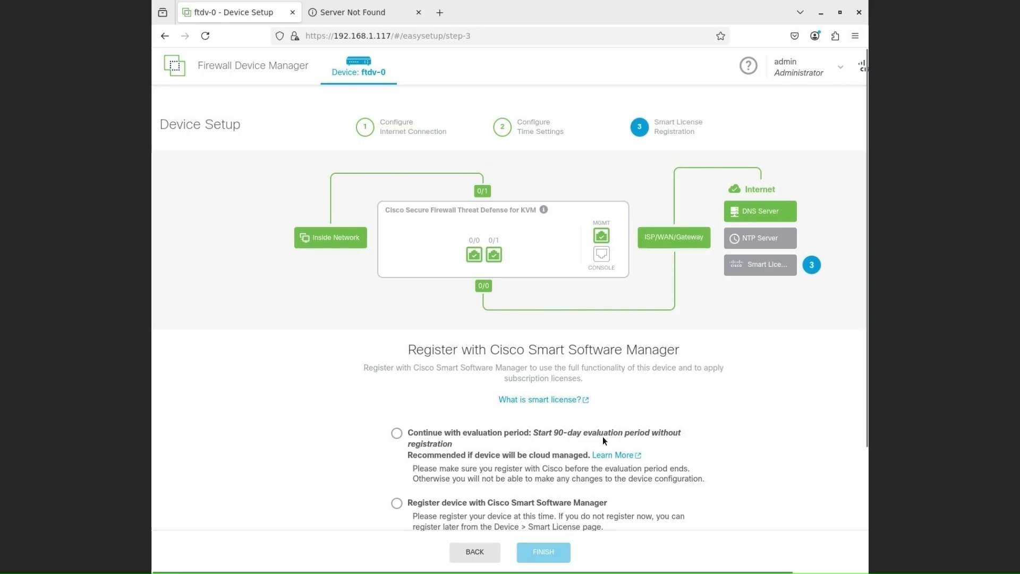
Step: Continue with the evaluation period using performance tier FTDv5 - 100 Mbps and finish device setup
scroll(604, 437, "down", 3)
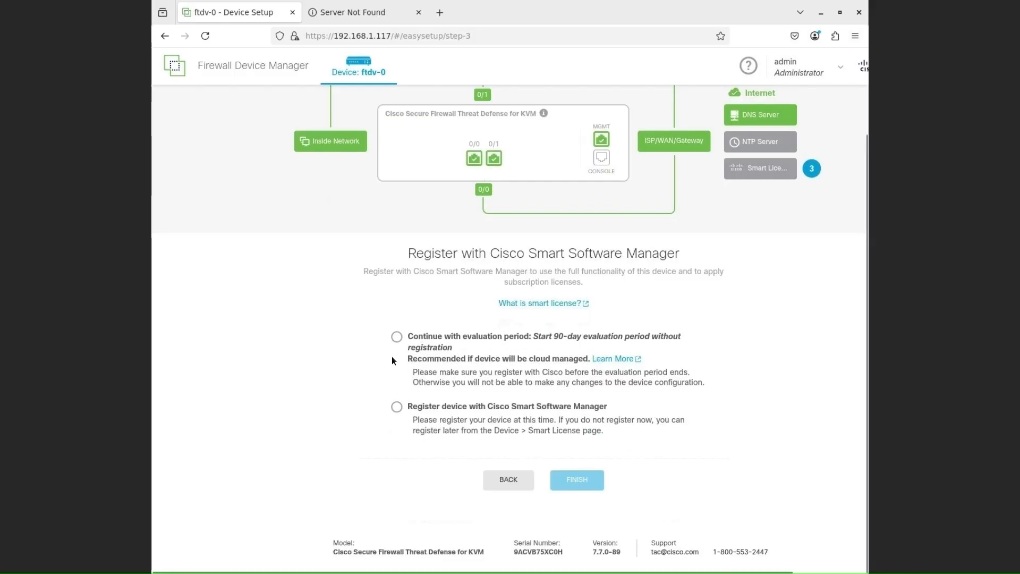
left_click(398, 339)
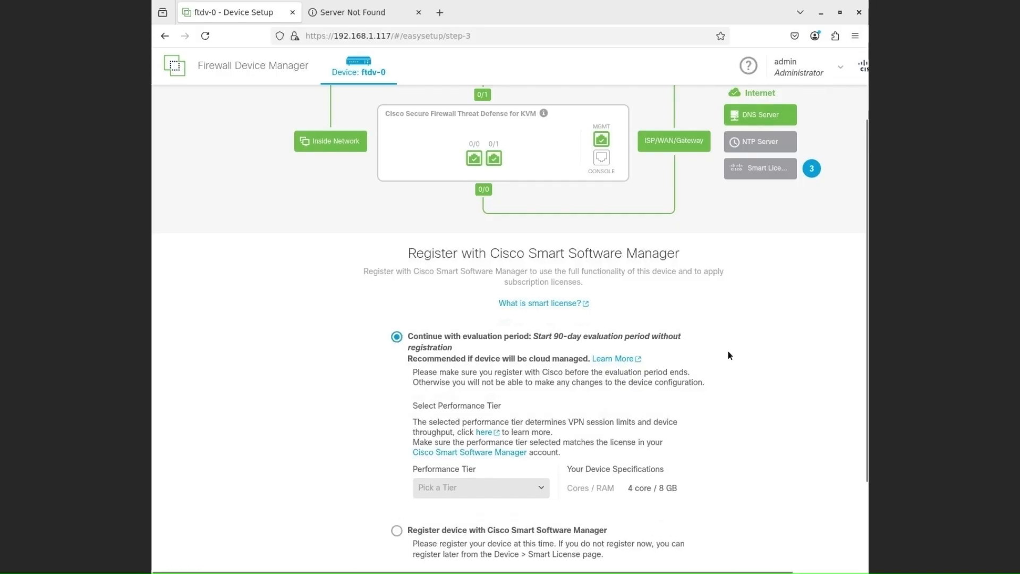
scroll(693, 342, "down", 2)
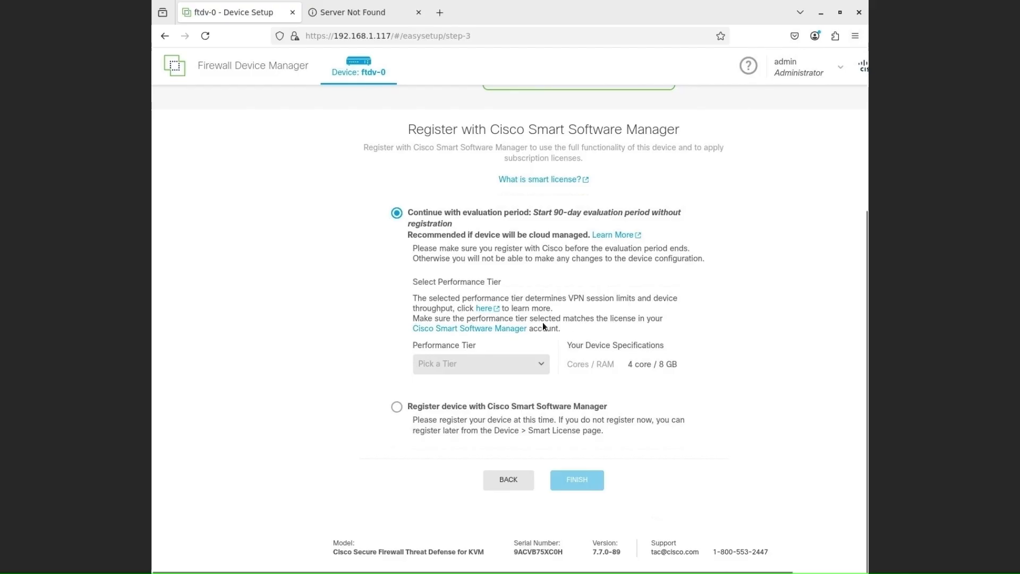
left_click(513, 366)
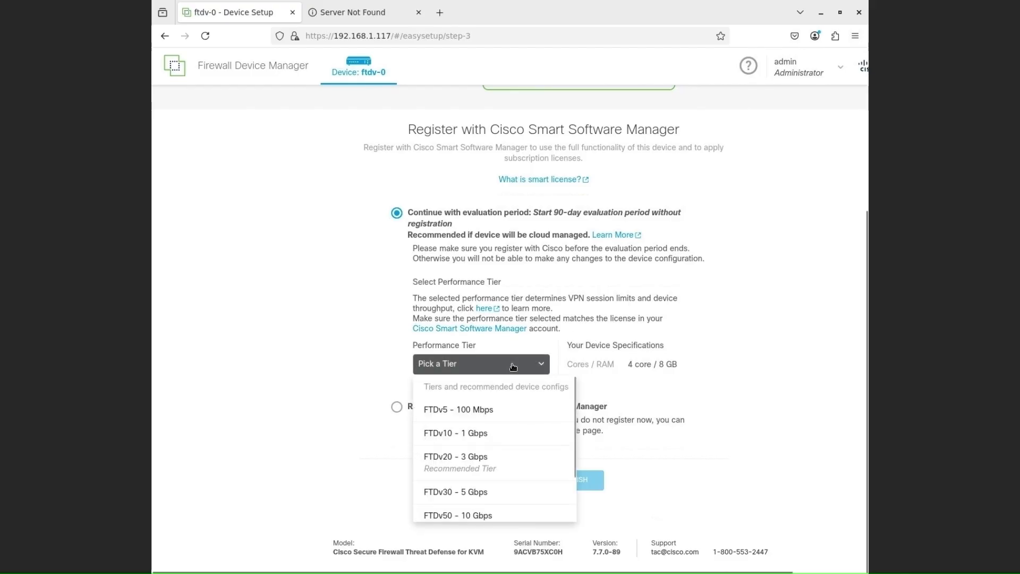
left_click(479, 410)
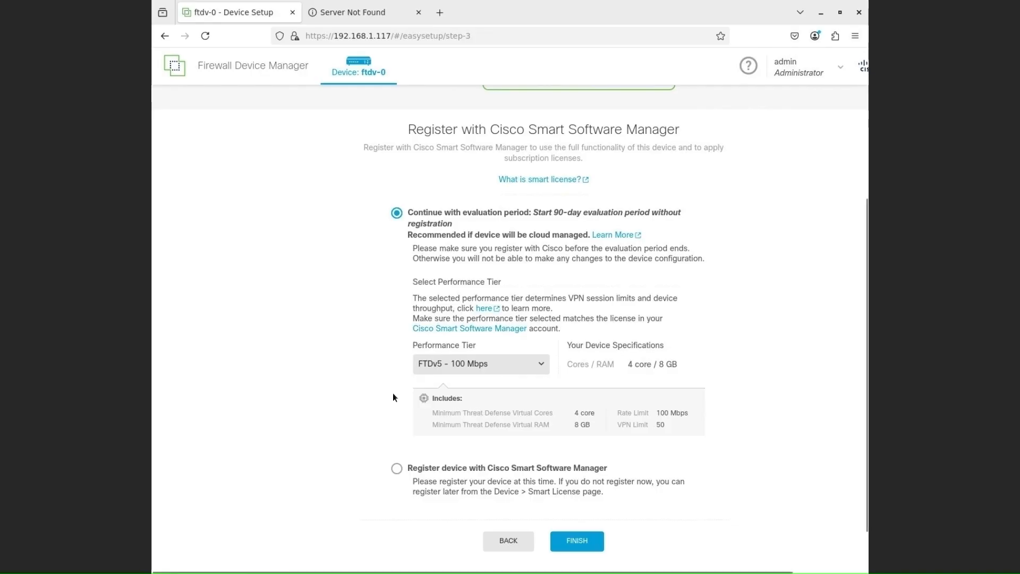
scroll(394, 394, "down", 2)
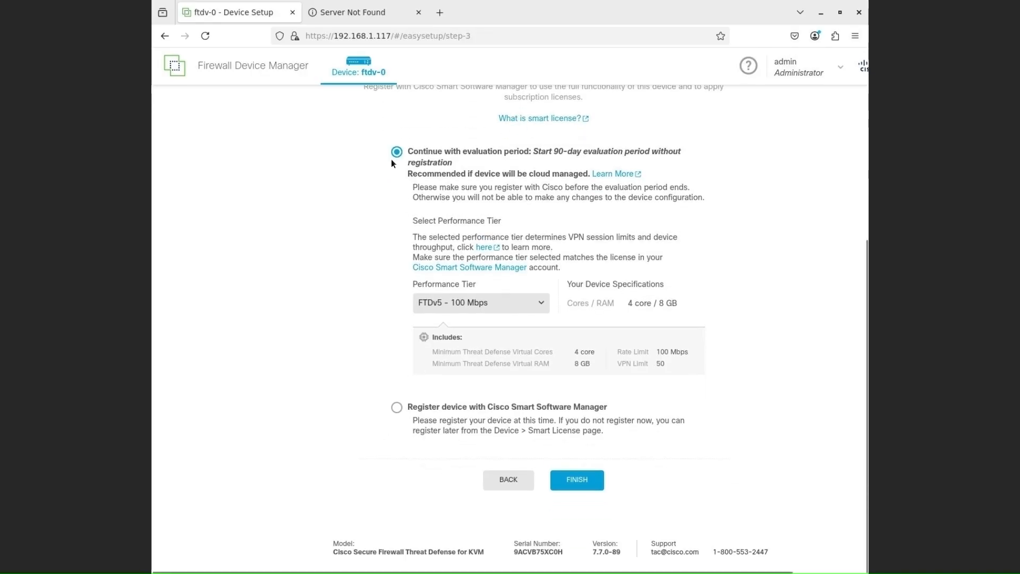
left_click(584, 481)
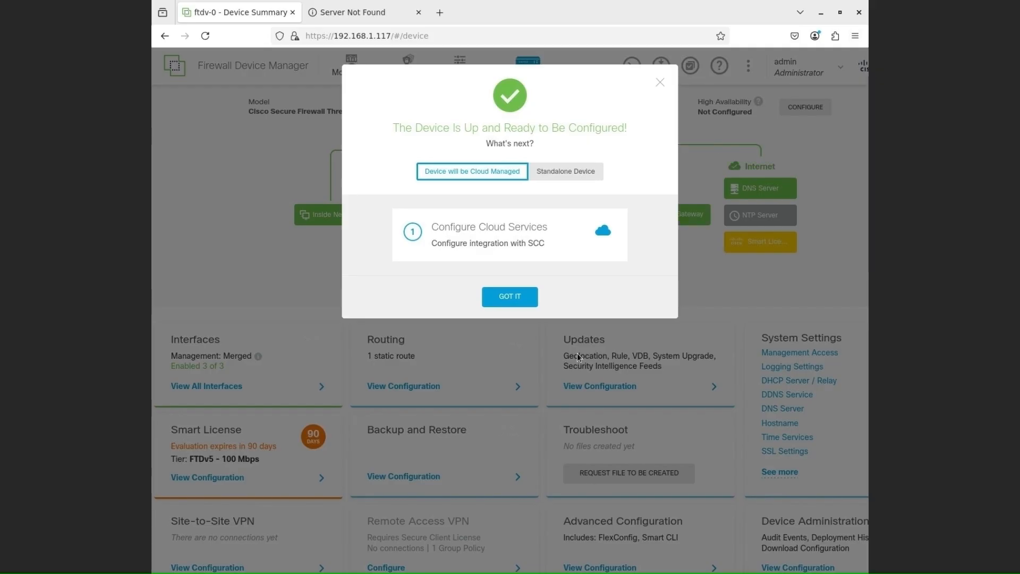
Step: Choose Standalone Device and open Configure Interfaces
left_click(583, 177)
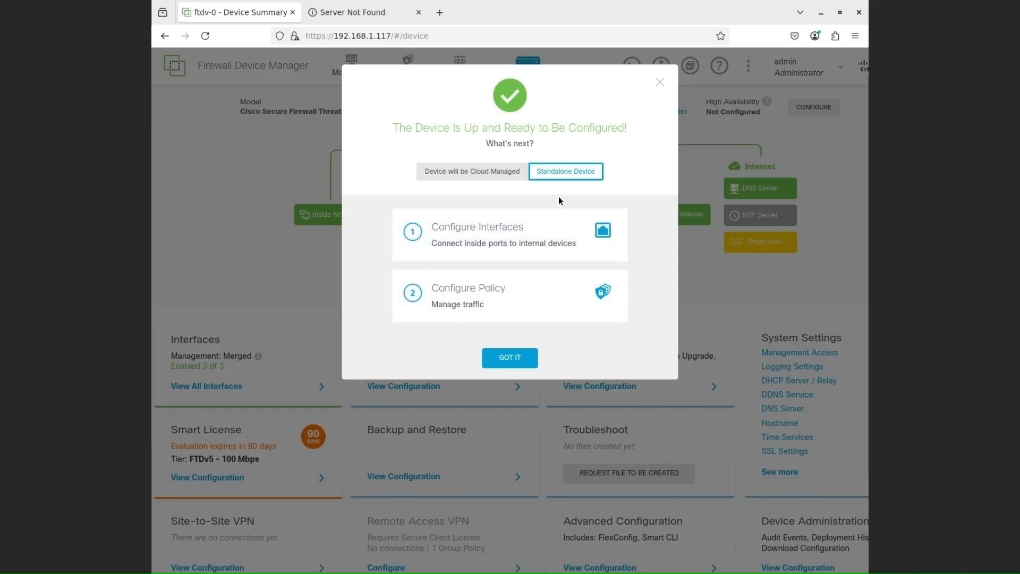
left_click(544, 240)
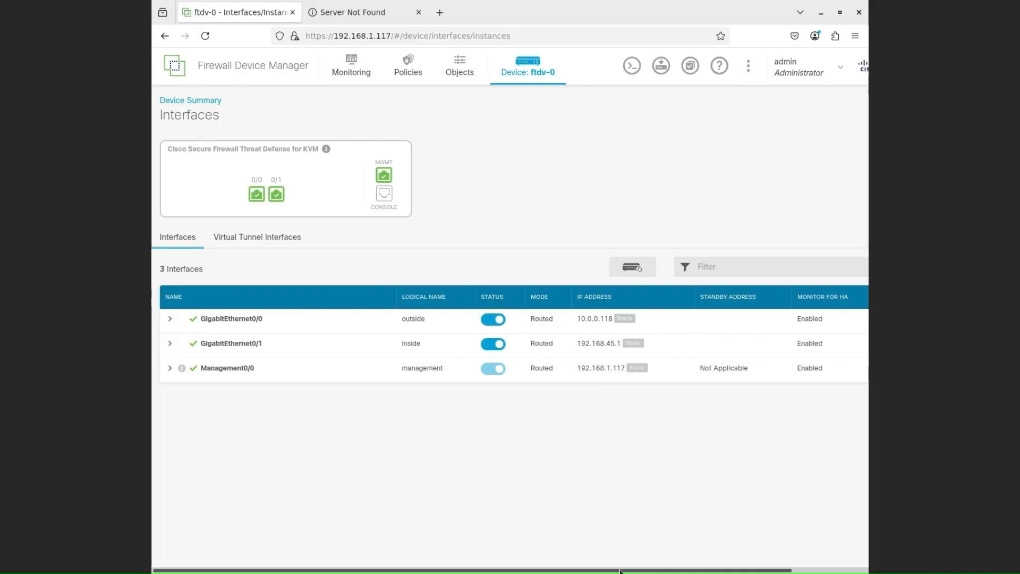
Step: Edit the inside interface GigabitEthernet0/1 and set its IPv4 address to 192.168.1.1
left_click_drag(620, 570, 644, 570)
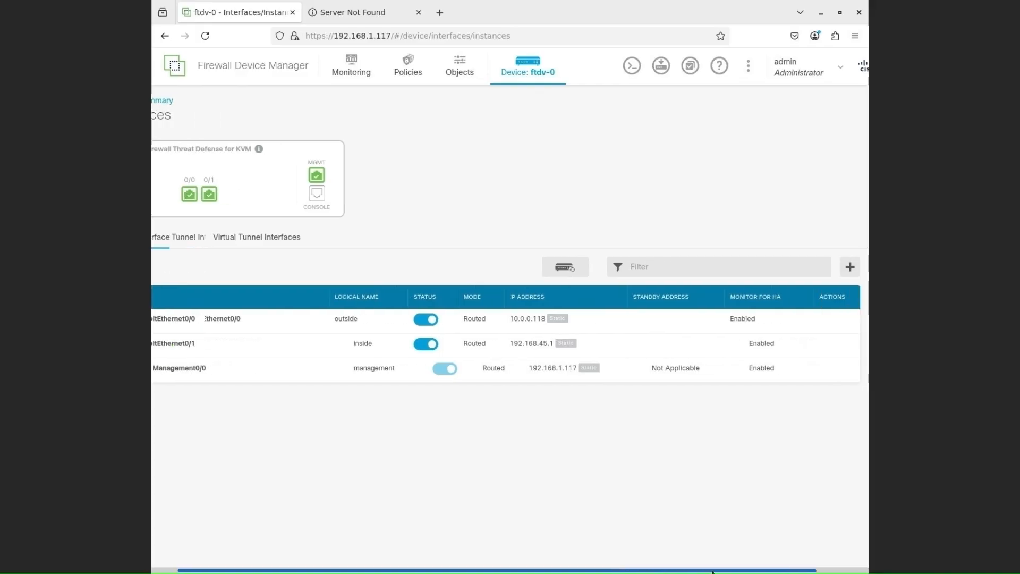
mouse_move(824, 346)
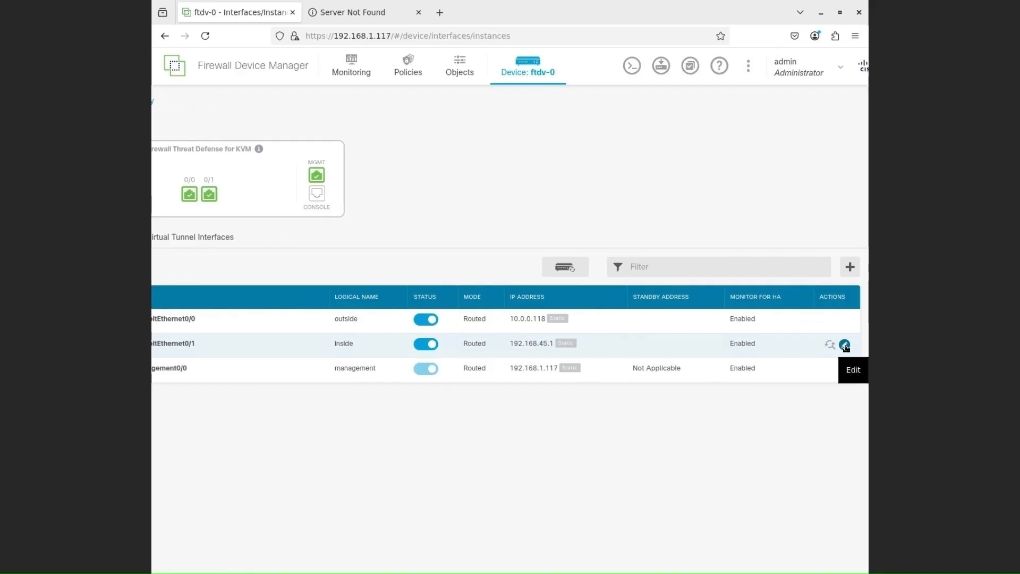
left_click(845, 345)
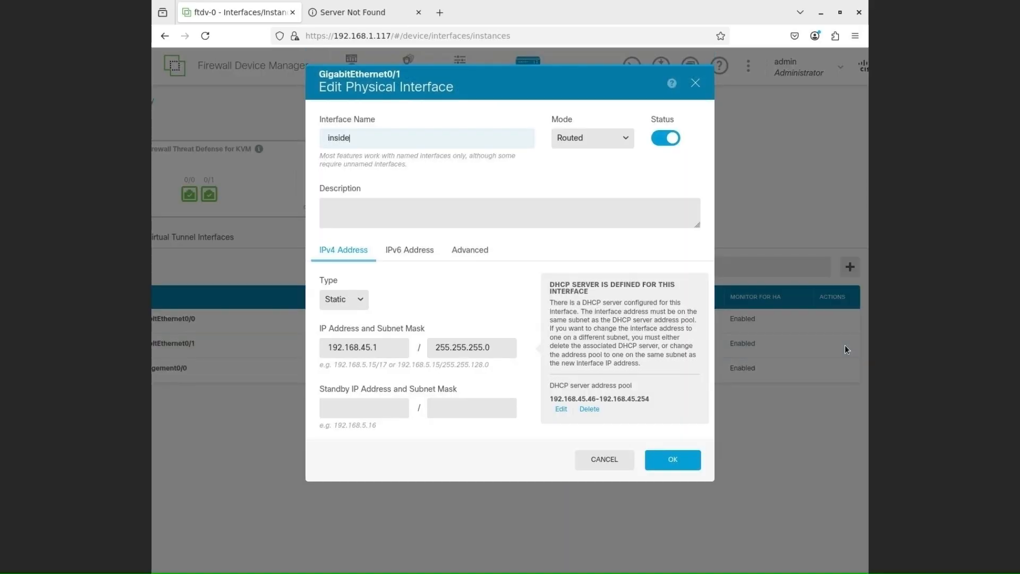
left_click(387, 348)
key("BackSpace")
key("BackSpace")
key("BackSpace")
key("BackSpace")
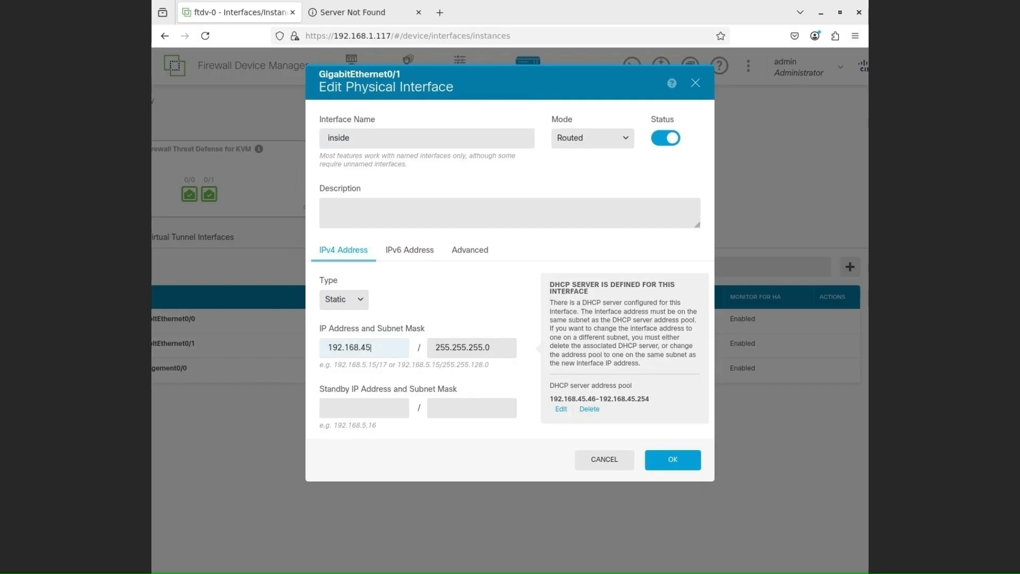
type("1.1")
Step: Delete the interface's DHCP server address pool and save the inside interface changes
left_click(666, 366)
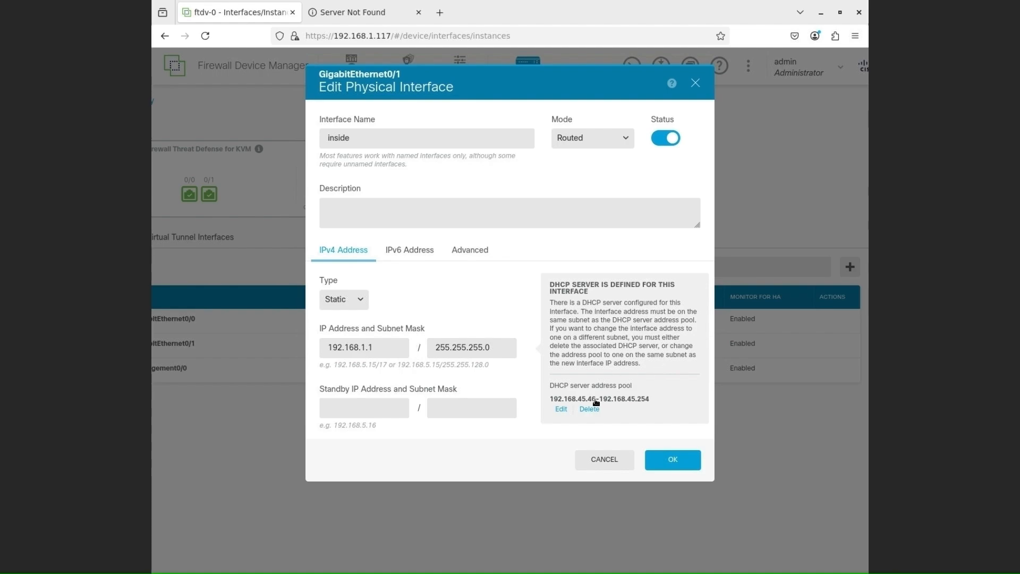
left_click(589, 408)
left_click(616, 165)
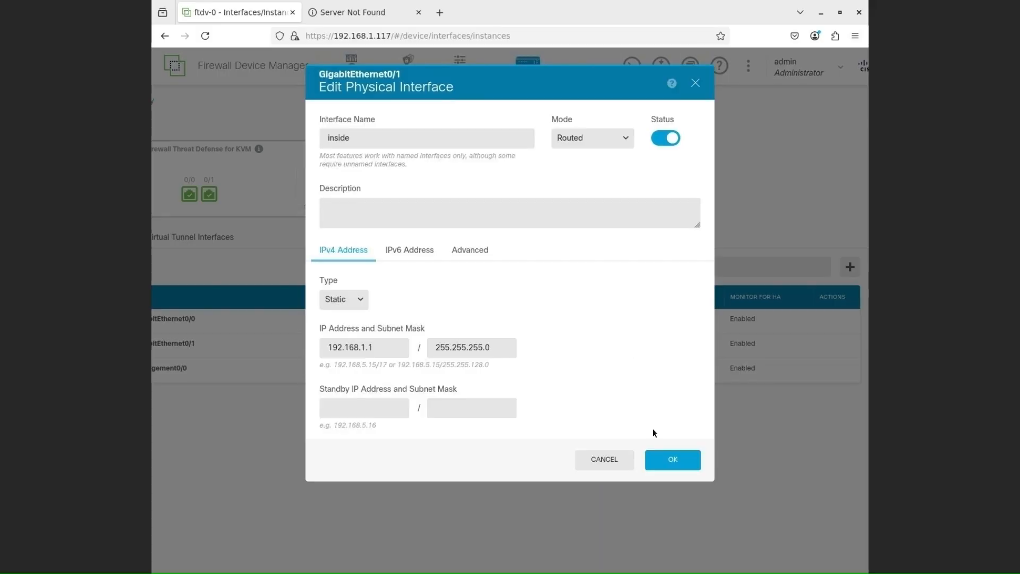
left_click(664, 460)
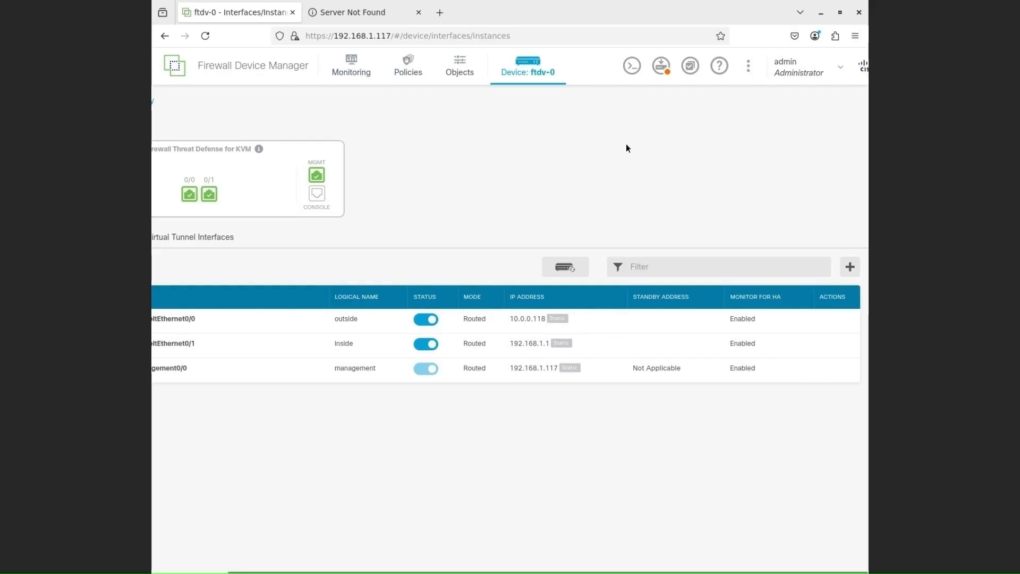
Step: Deploy the pending inside interface and DHCP server changes to the firewall
left_click(661, 71)
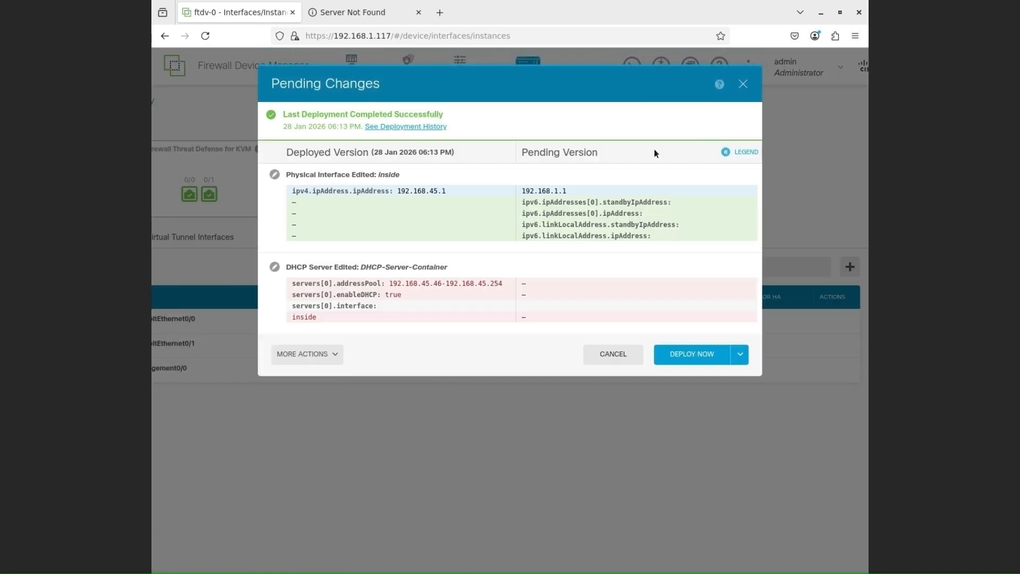
left_click(693, 359)
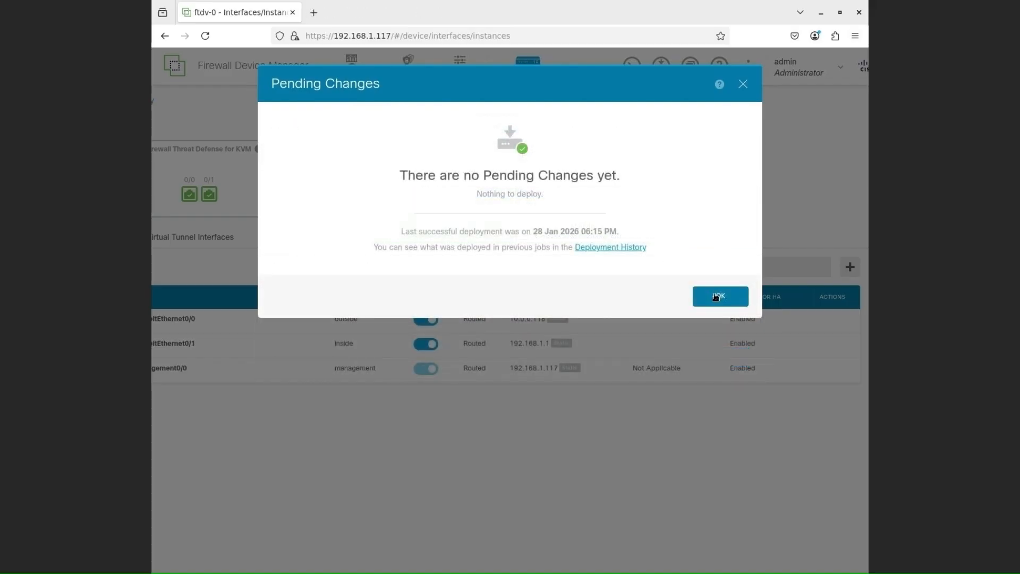
left_click(717, 296)
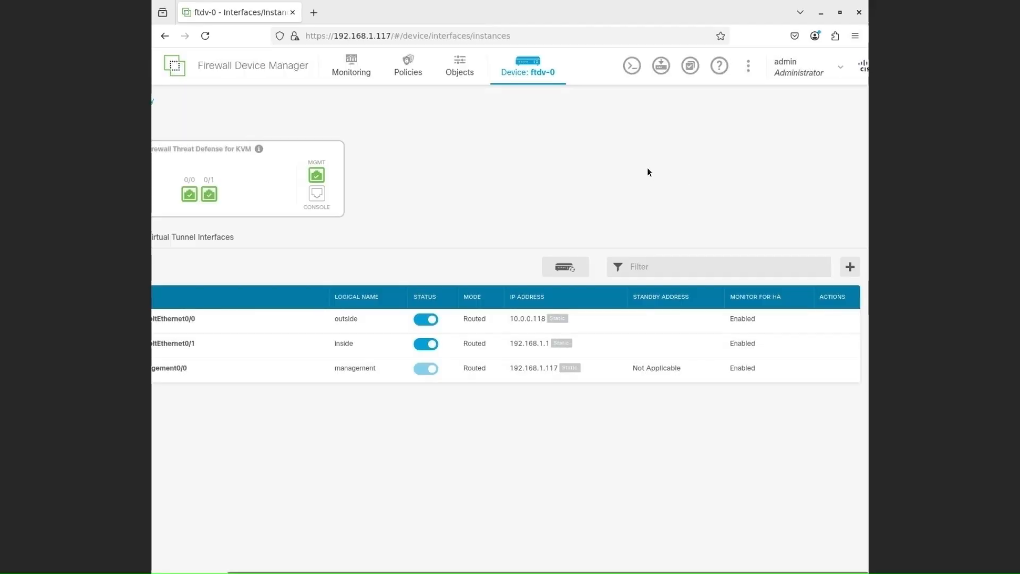
Step: Change the access control policy's default action from Block to Trust
left_click(409, 73)
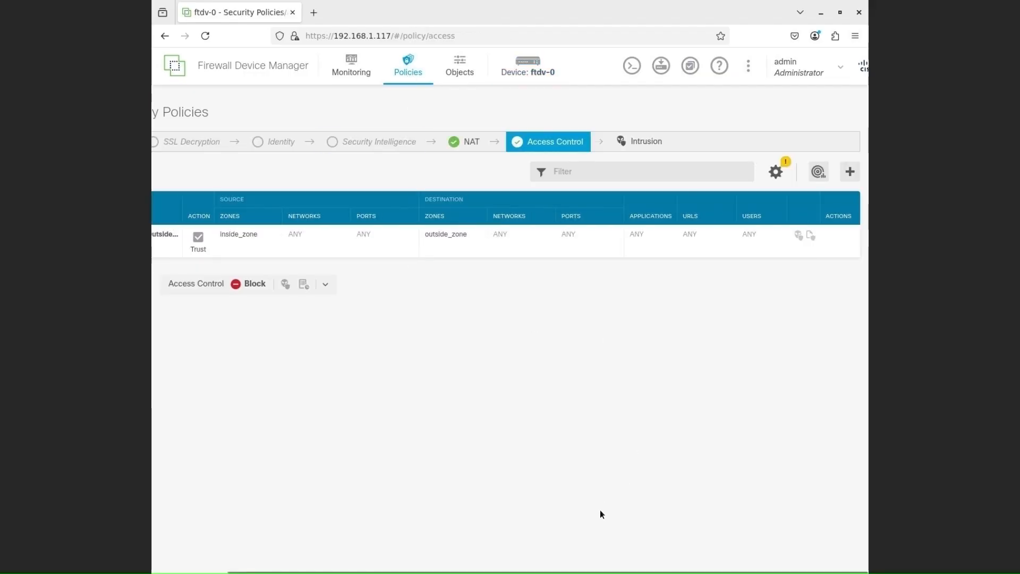
left_click_drag(592, 571, 493, 571)
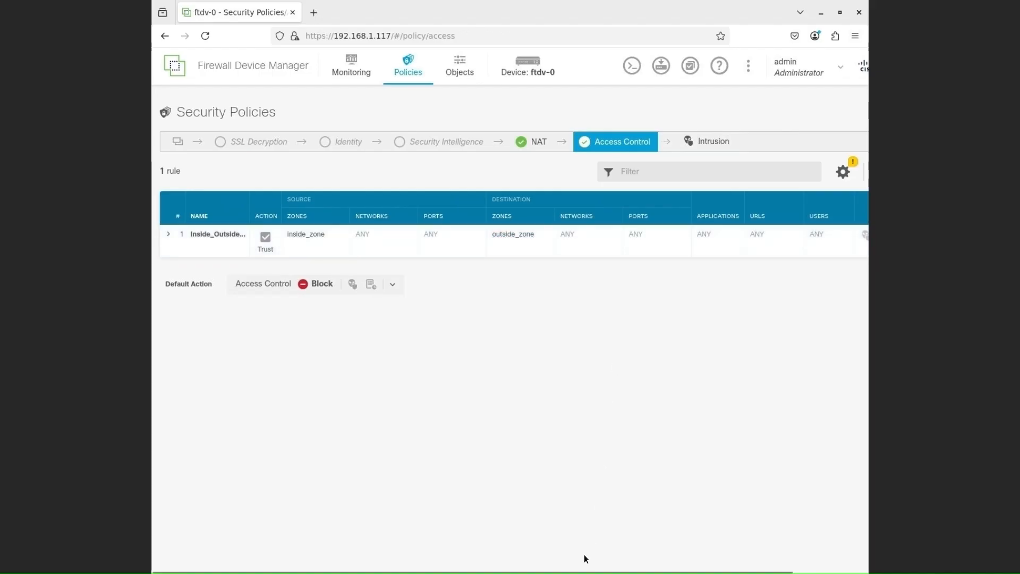
left_click_drag(608, 570, 712, 570)
left_click_drag(639, 572, 552, 570)
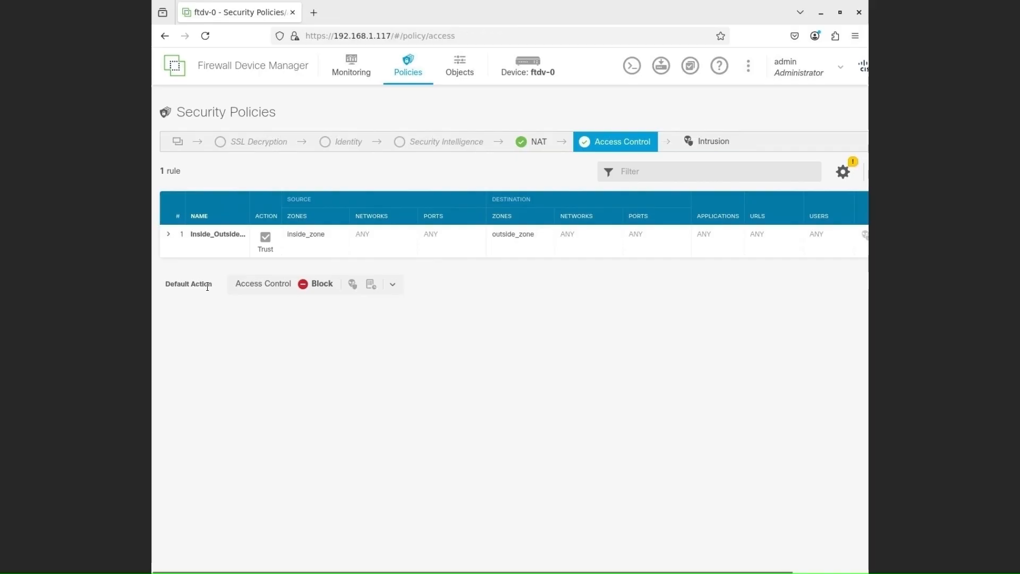
left_click(319, 286)
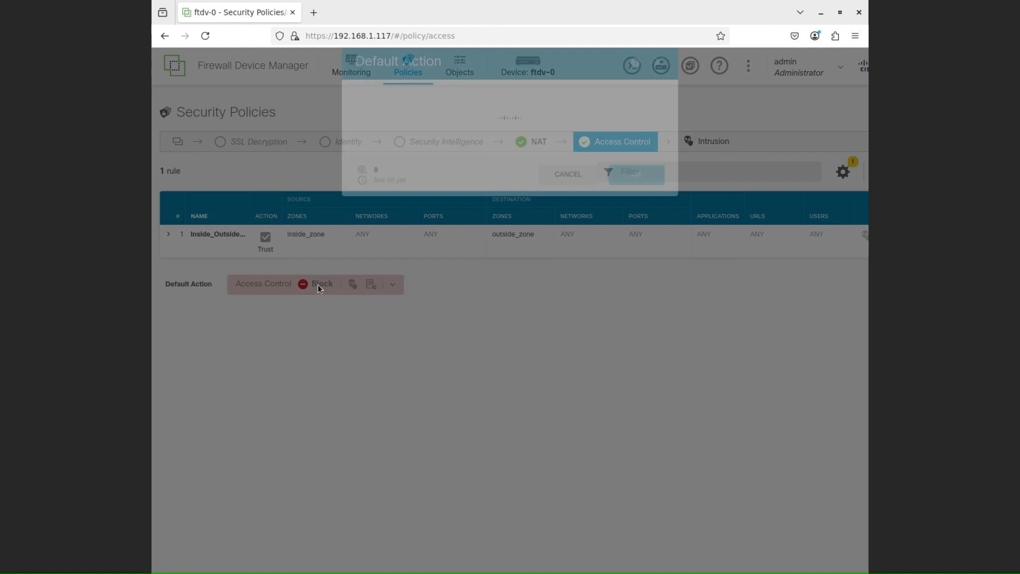
left_click(418, 146)
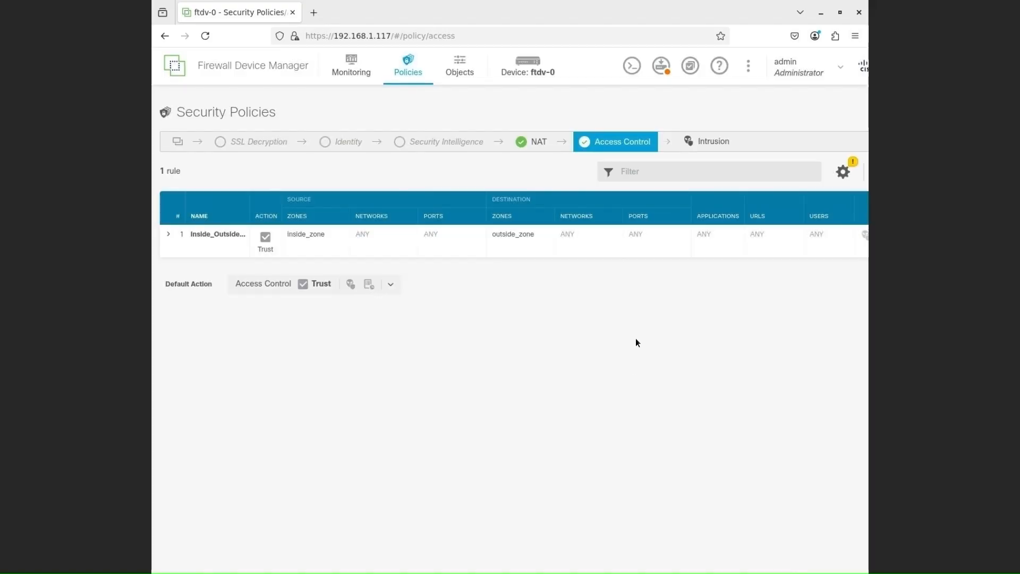
Step: Deploy the default action change to the firewall
left_click(662, 73)
left_click(685, 287)
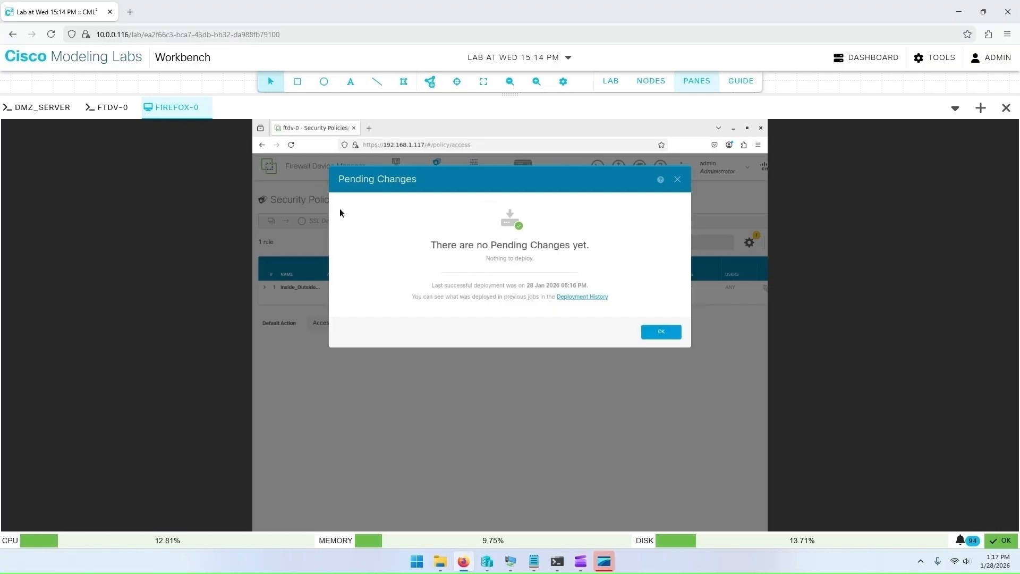
Step: Open the Firefox host's console full screen and load google.com in a new tab to test internet access
left_click(688, 88)
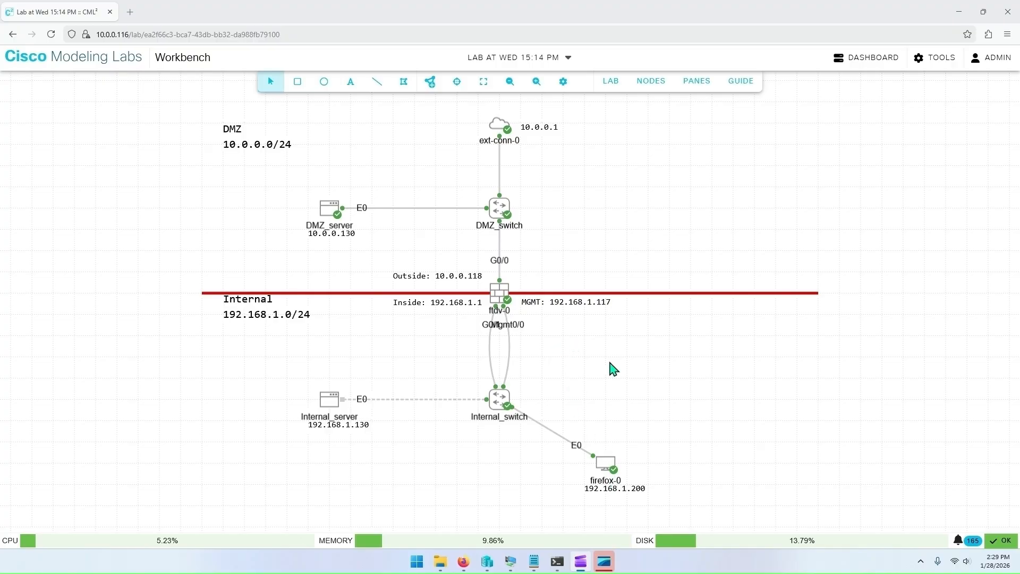
left_click(695, 81)
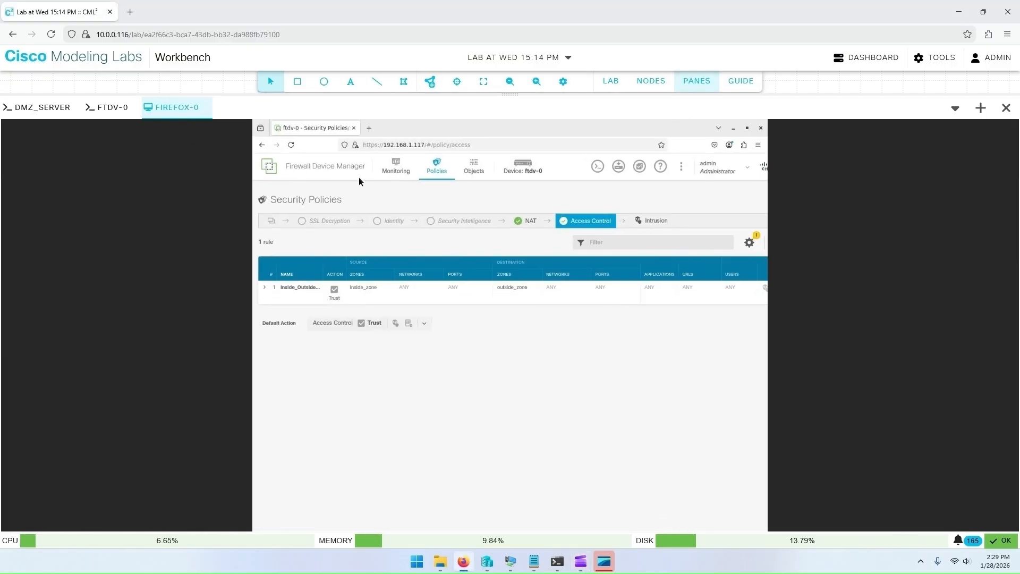
left_click(200, 113)
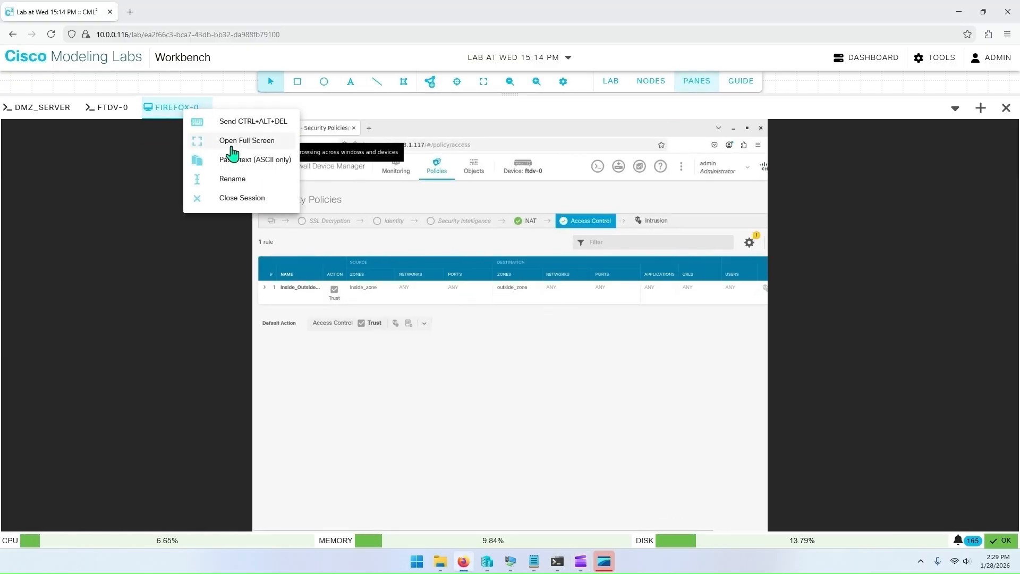
left_click(232, 148)
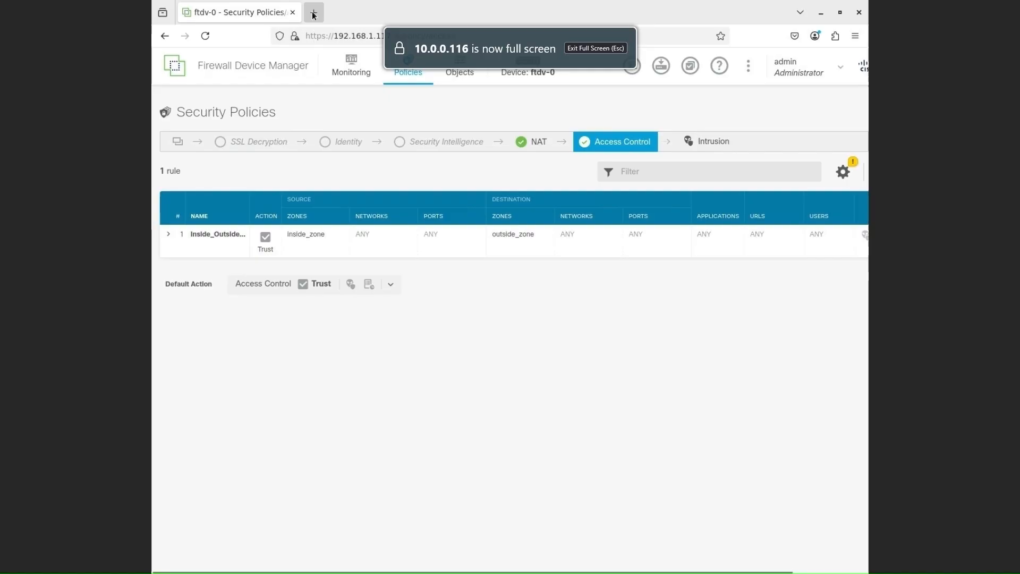
left_click(313, 14)
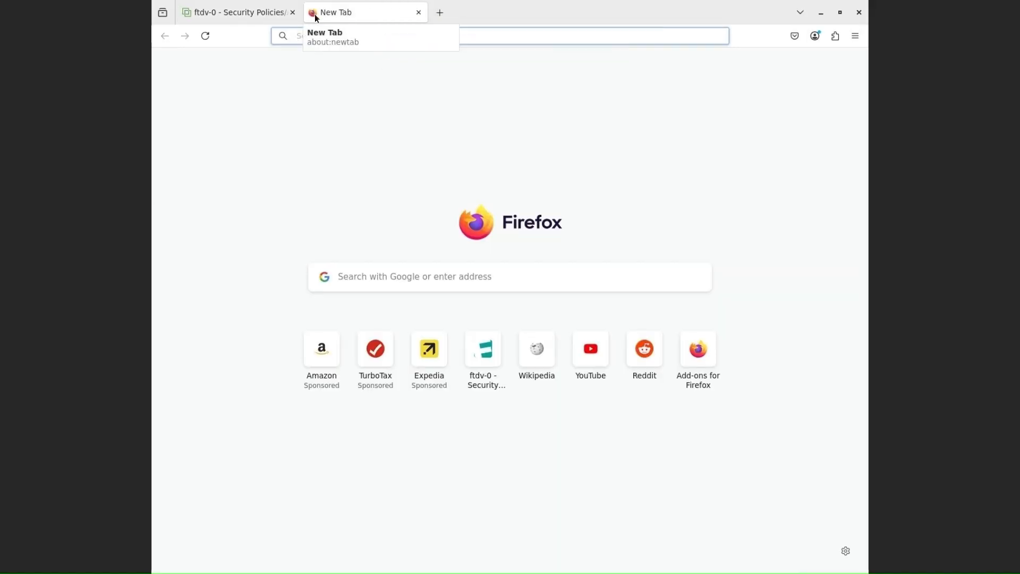
type("google.com")
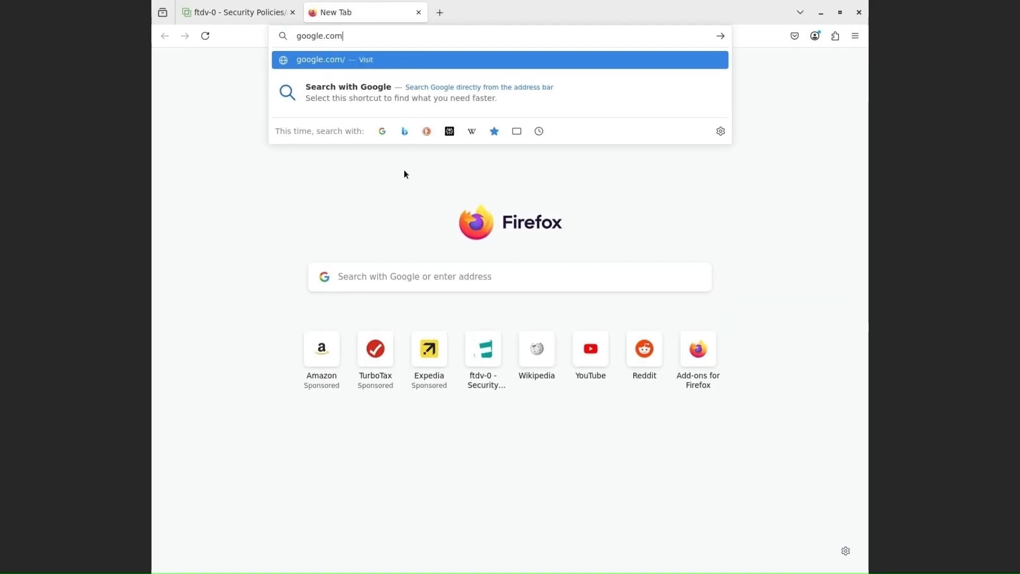
key("Return")
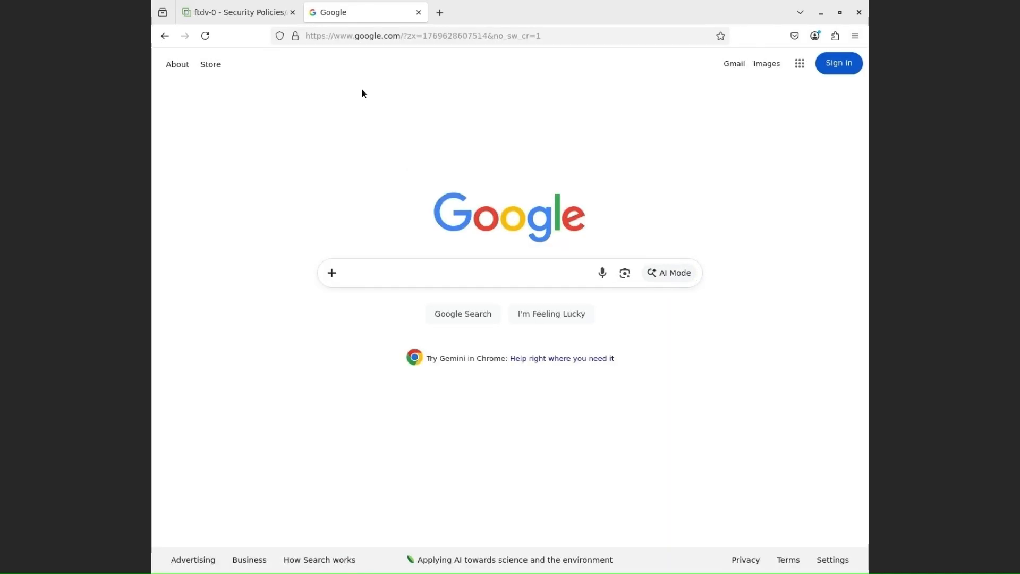
Step: Open the existing InsideOutsideNatRule in the NAT policy to review its settings, then cancel without changes
left_click(233, 17)
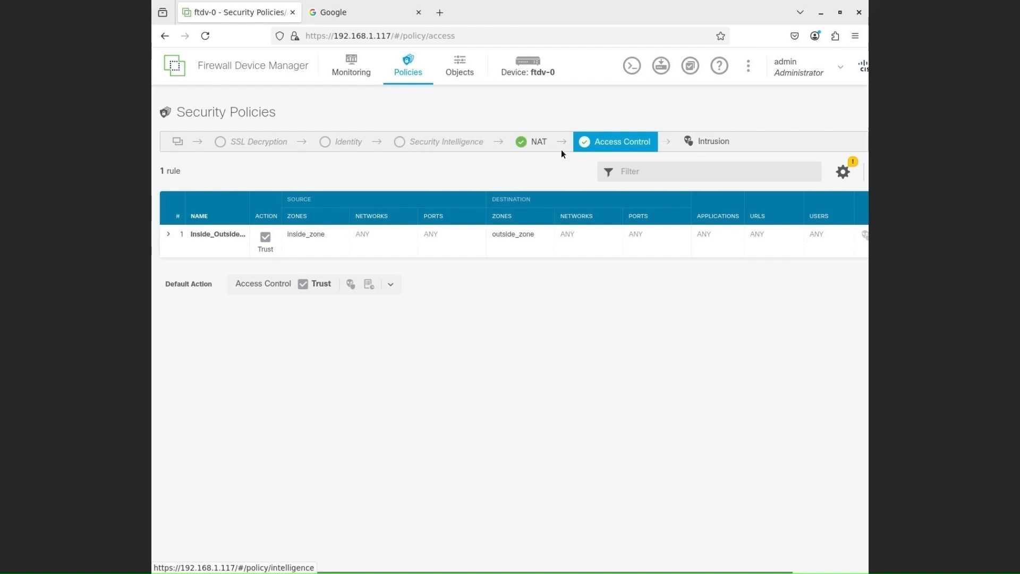
left_click(535, 147)
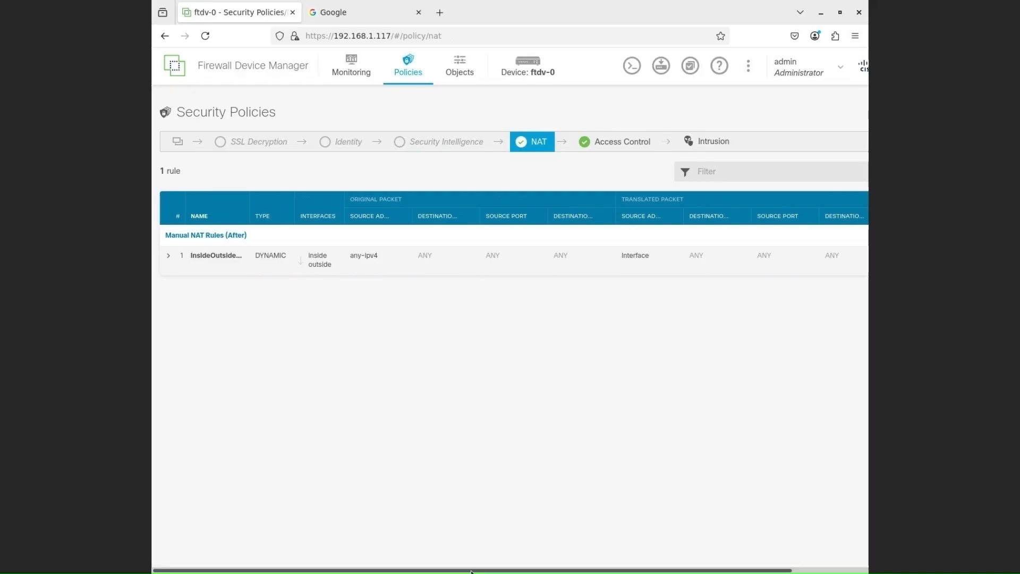
left_click_drag(477, 572, 553, 571)
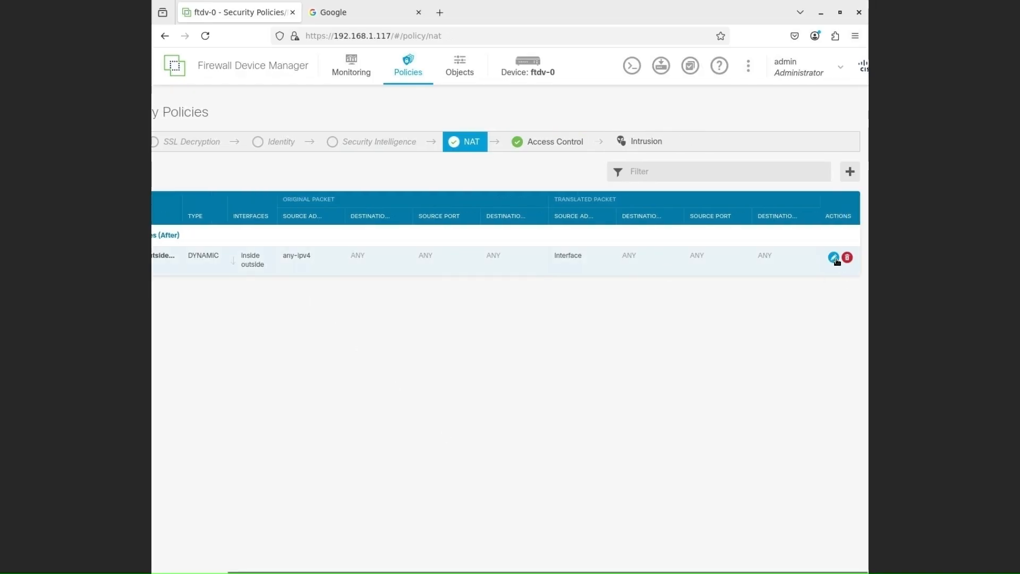
left_click(834, 258)
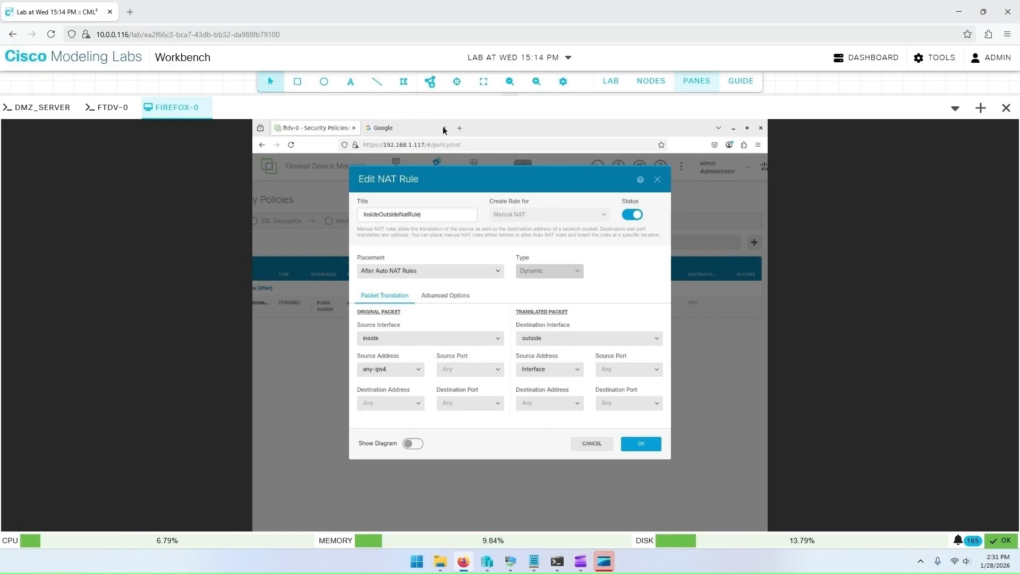
left_click(700, 84)
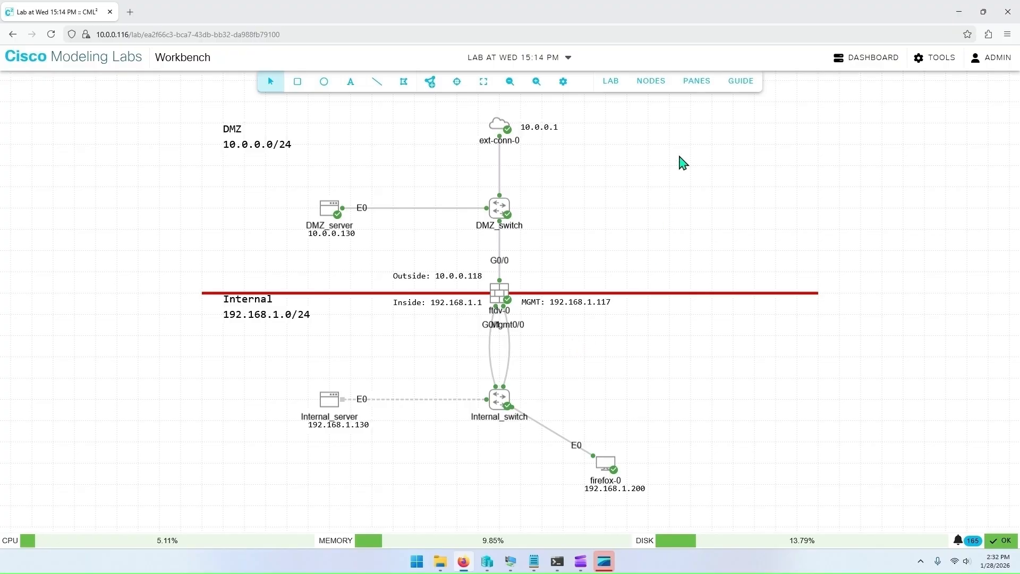
left_click(698, 85)
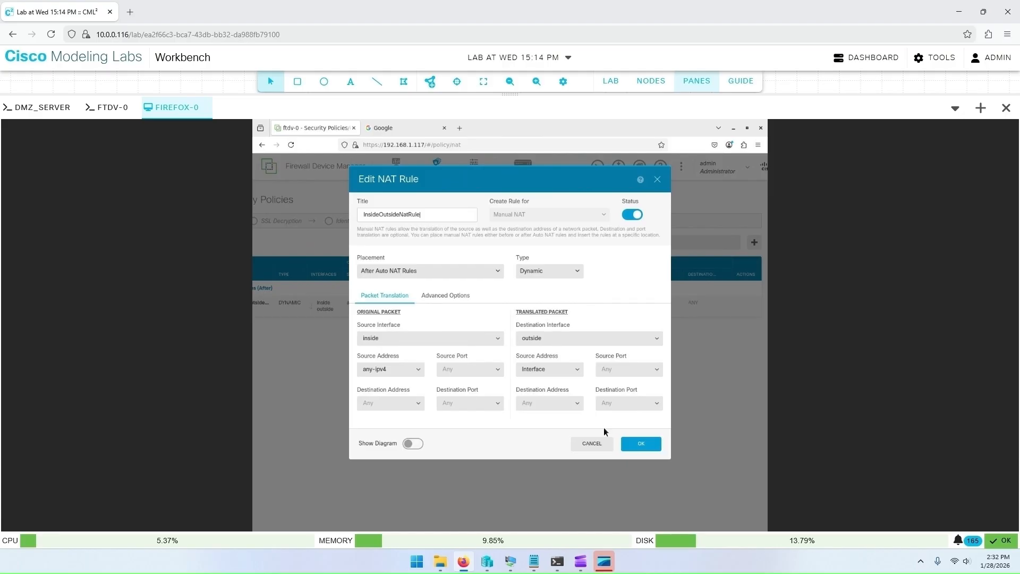
left_click(593, 444)
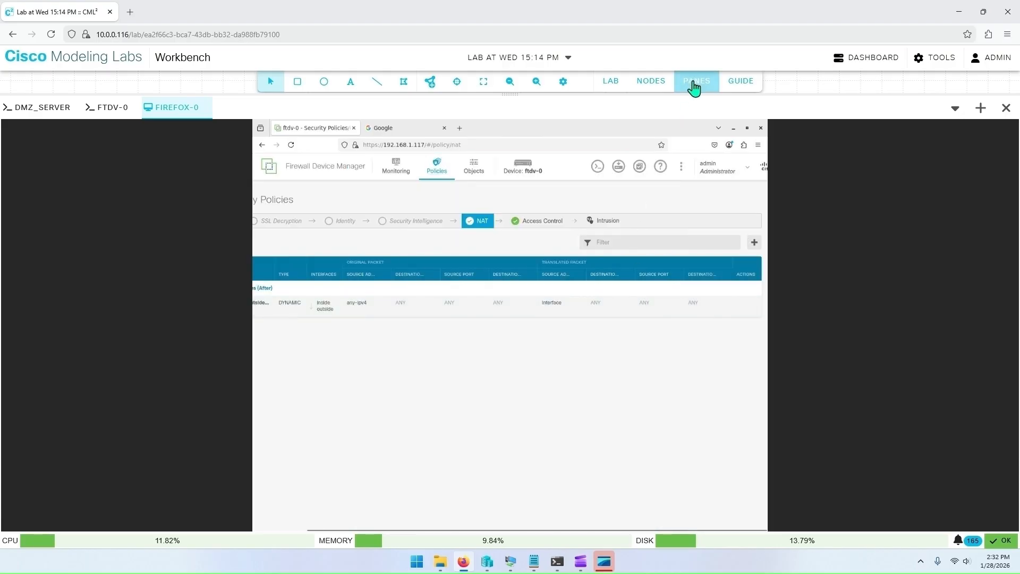
Step: On the DMZ server console, clear the screen and ping 192.168.1.200 to test reachability of the internal host
left_click(695, 84)
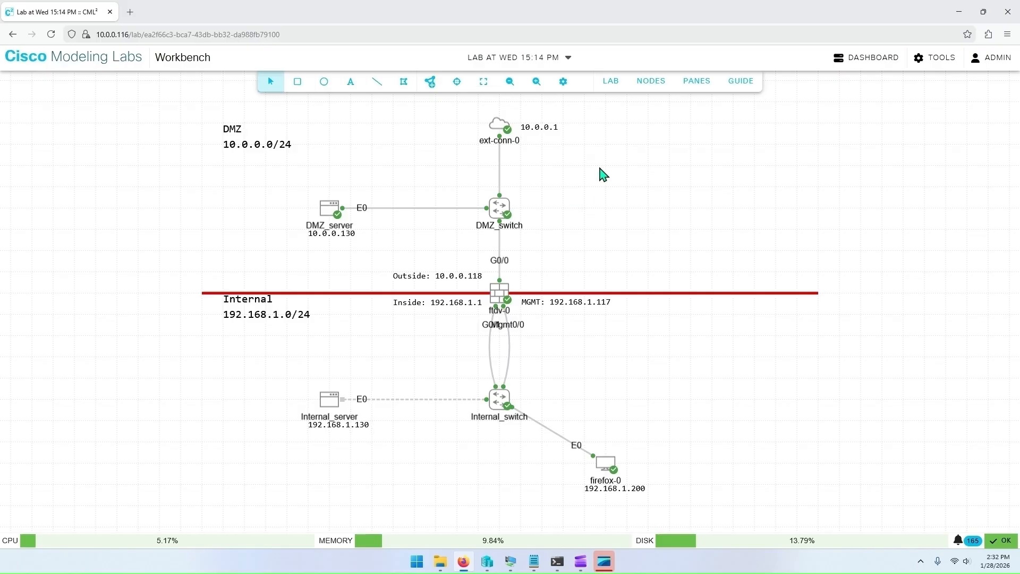
left_click(693, 91)
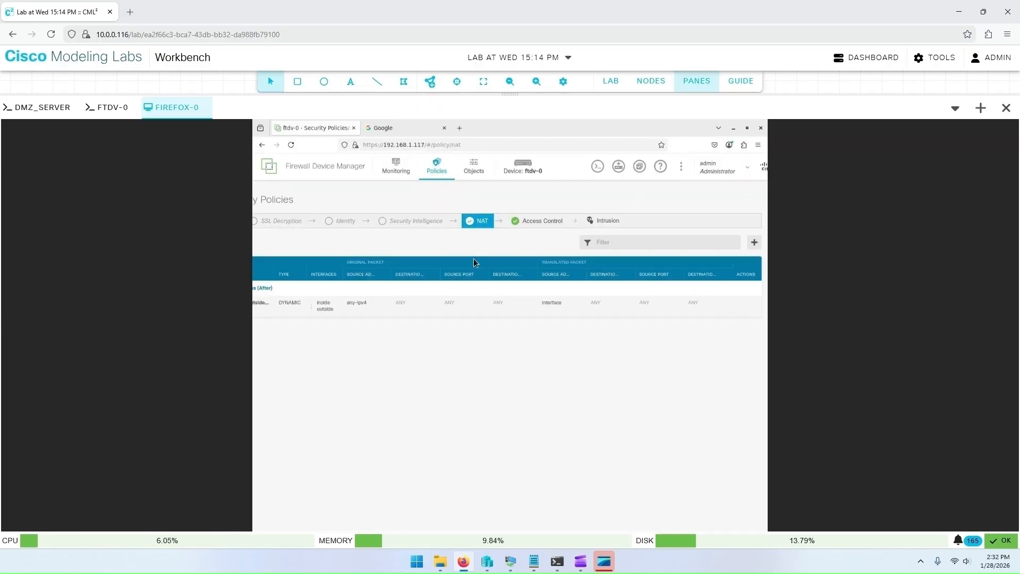
left_click(40, 108)
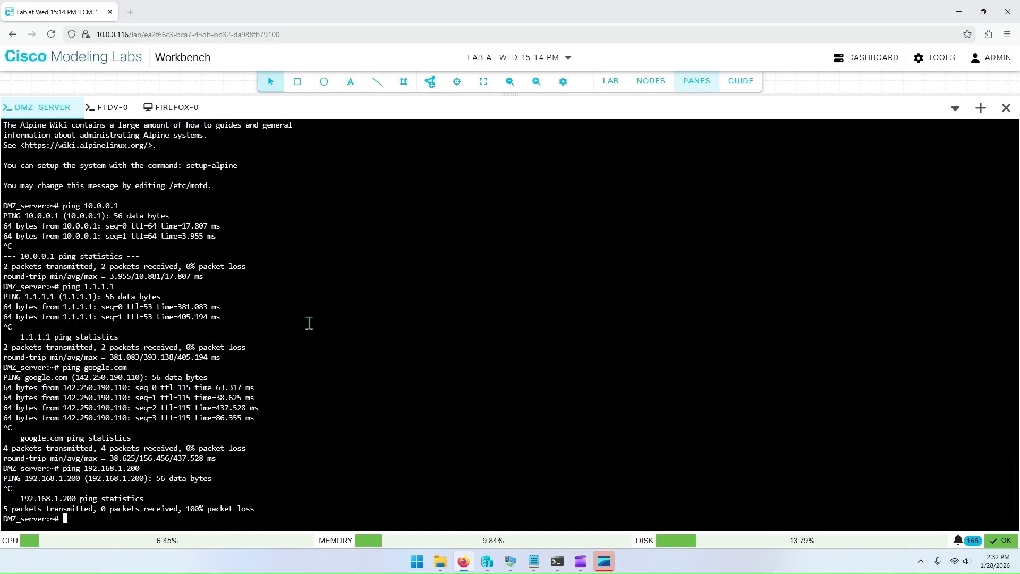
type("clear")
key("Return")
type("ping 192")
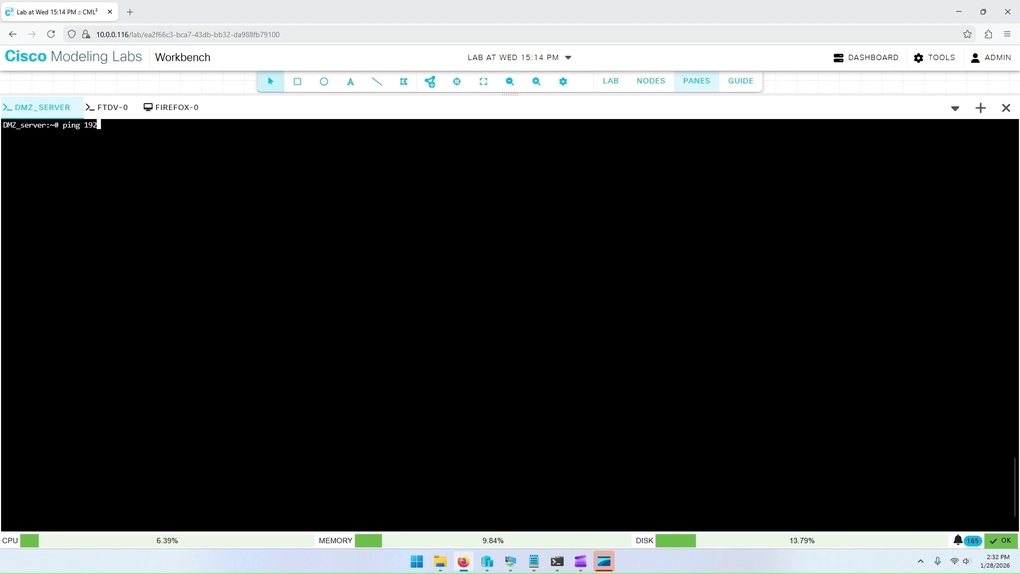
type(".168.1.200")
key("Return")
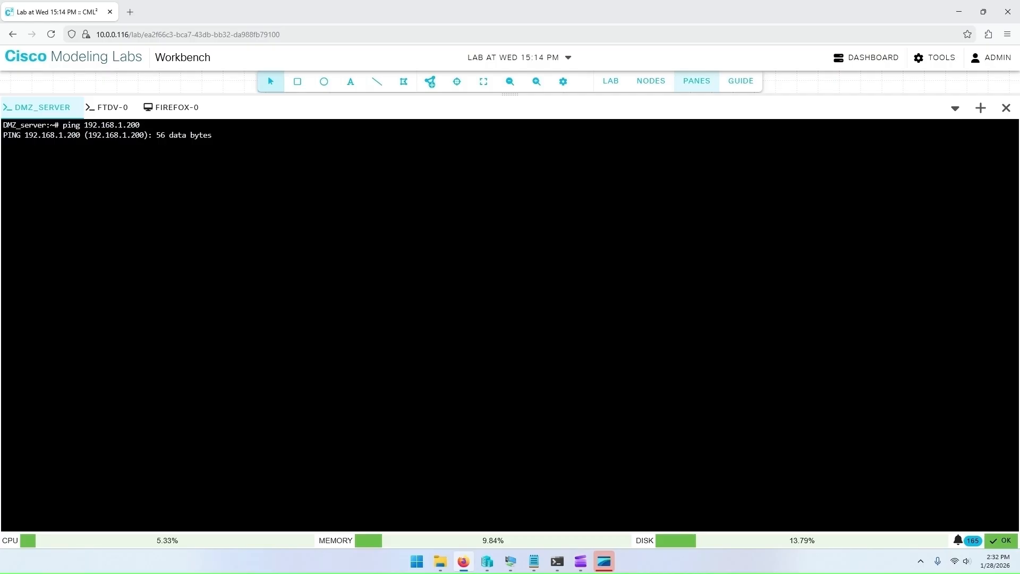
key("ctrl+c")
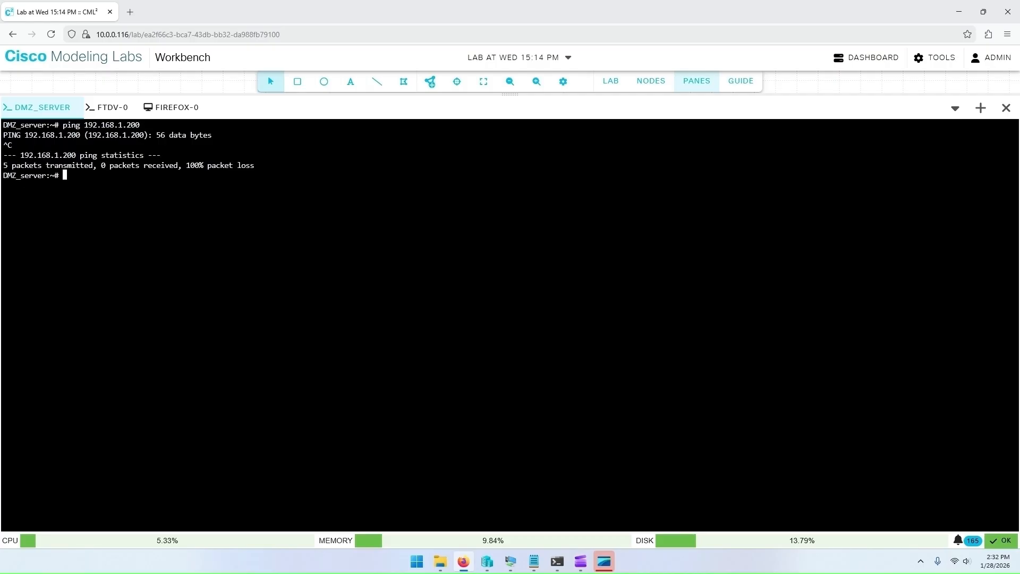
Step: Switch to the Firefox host's console and open it full screen
left_click(690, 84)
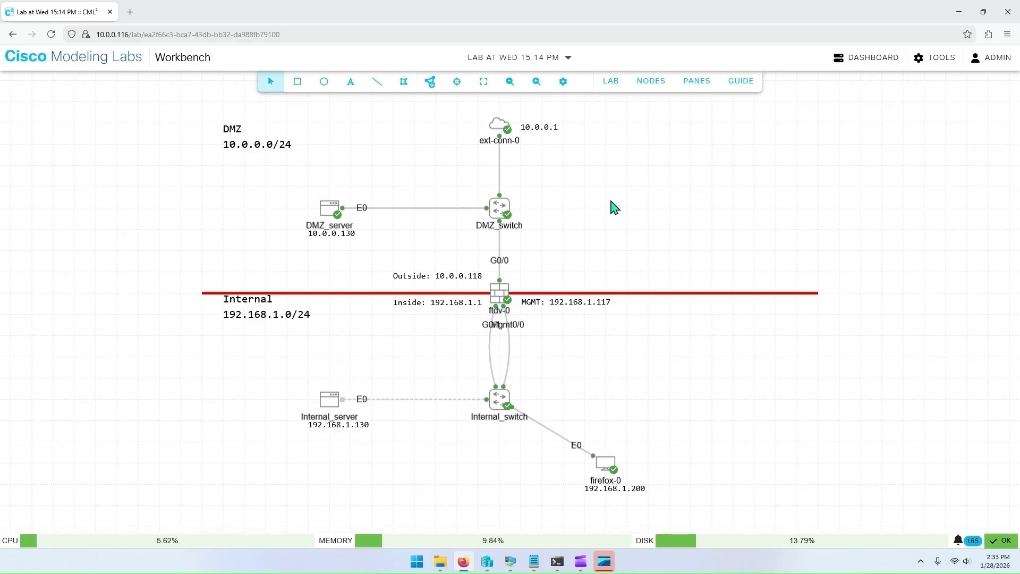
left_click(686, 89)
left_click(172, 109)
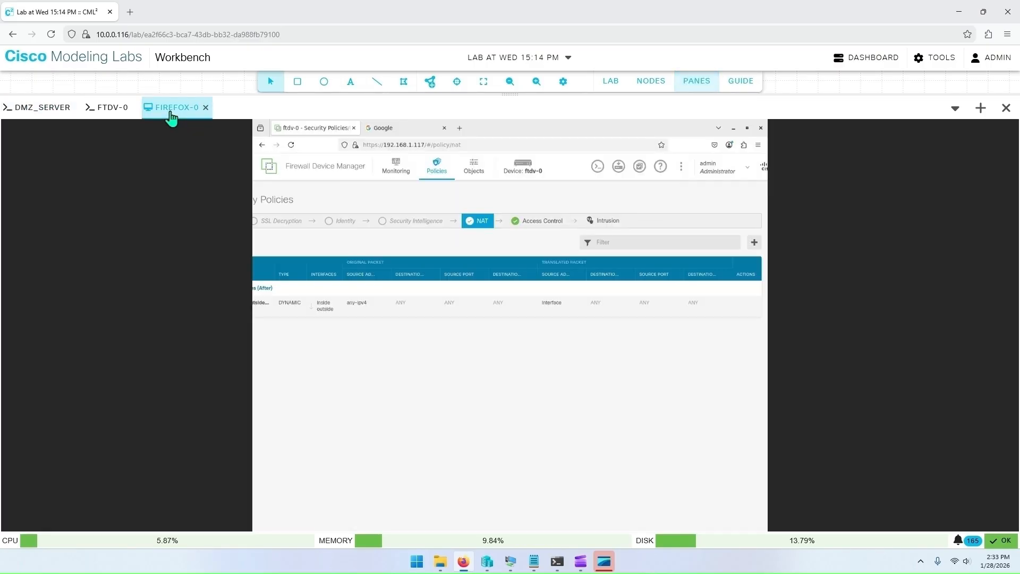
right_click(168, 113)
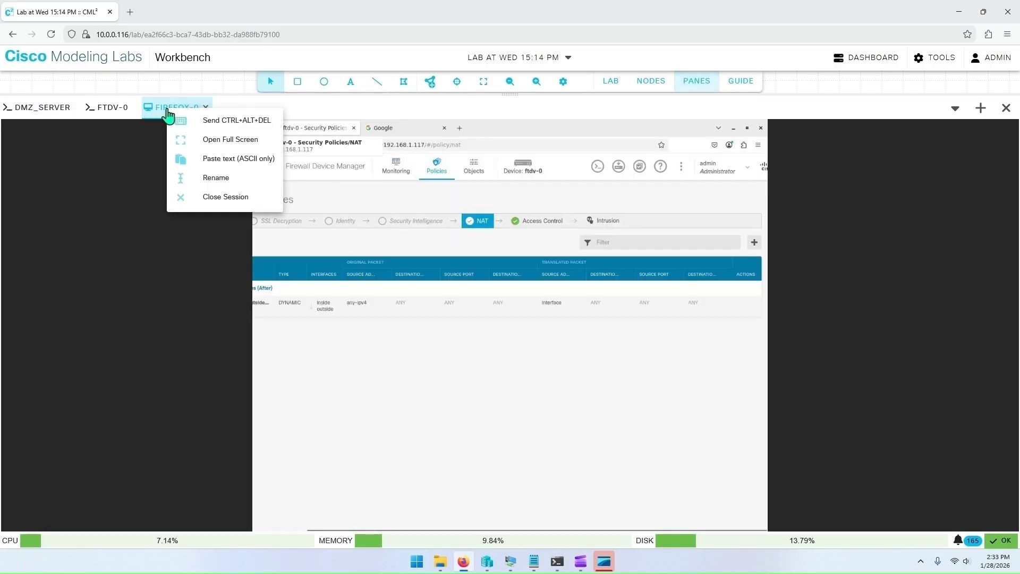
left_click(232, 140)
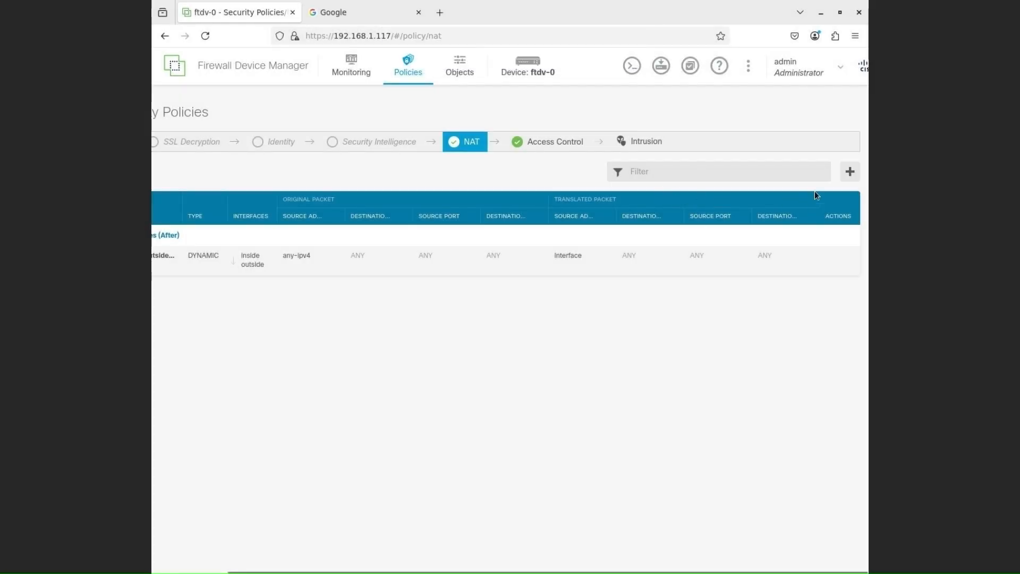
Step: Start a new manual NAT rule titled outside-inside and set its type to Dynamic
left_click(850, 171)
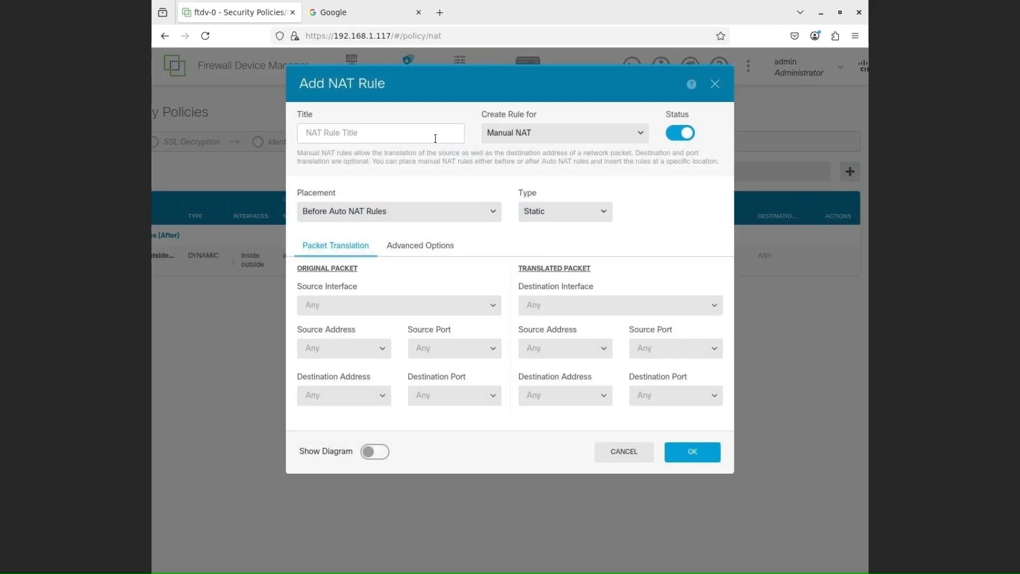
type("outside-inside")
left_click(551, 214)
left_click(549, 257)
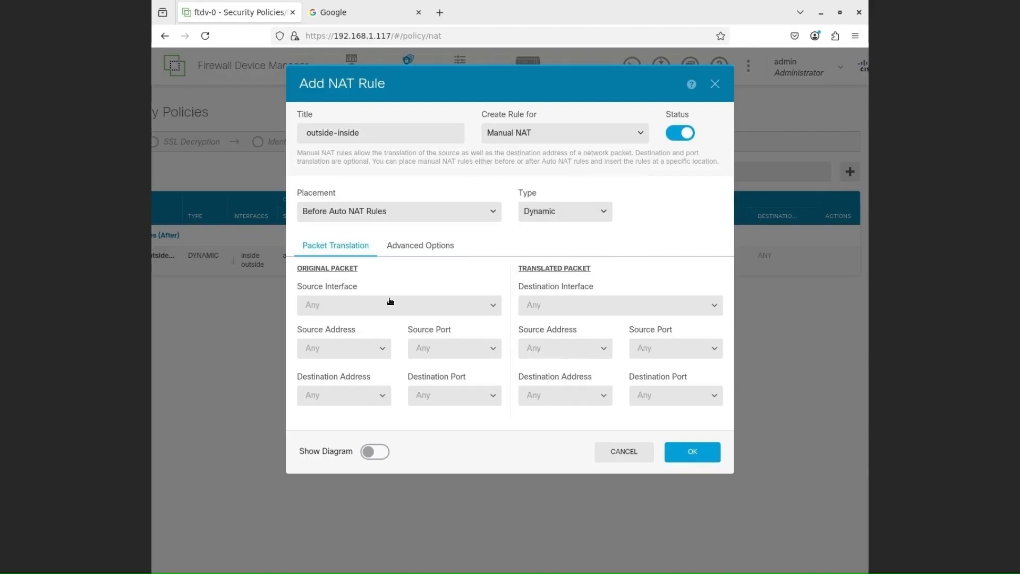
Step: Set the rule's original source interface to outside and source address to IPv4-Private-10.0.0.0-8
left_click(465, 310)
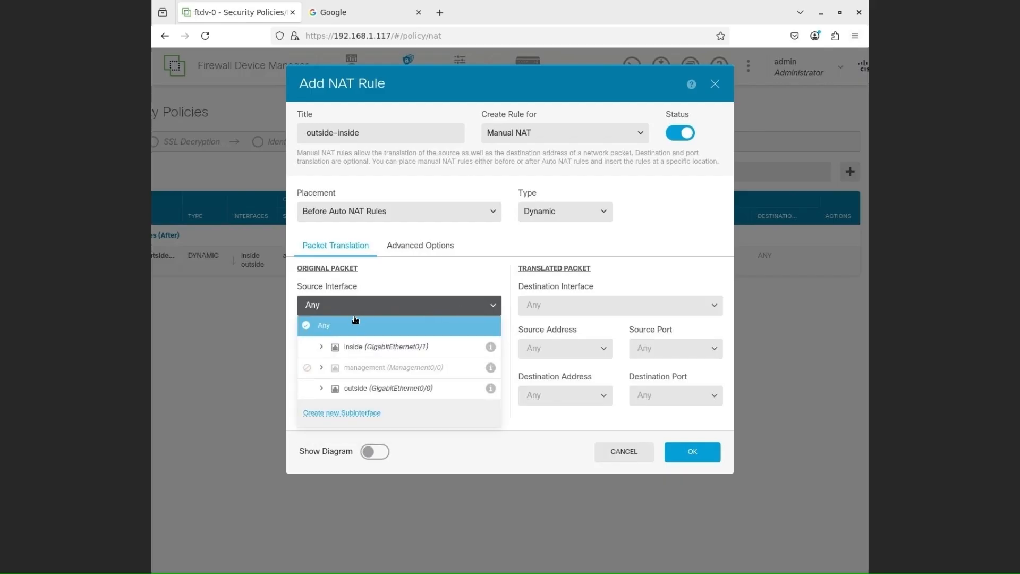
left_click(365, 394)
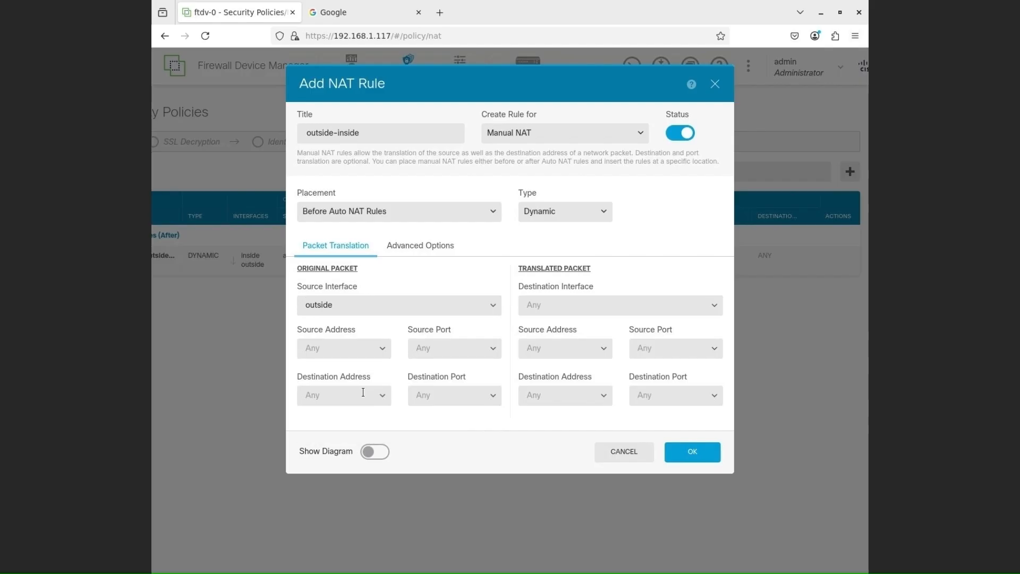
left_click(381, 355)
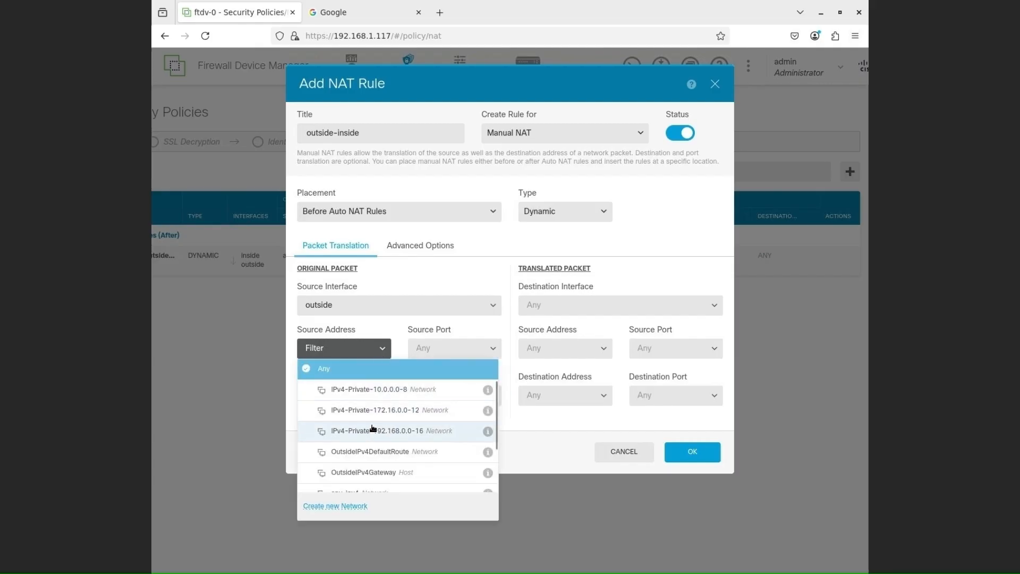
left_click(371, 393)
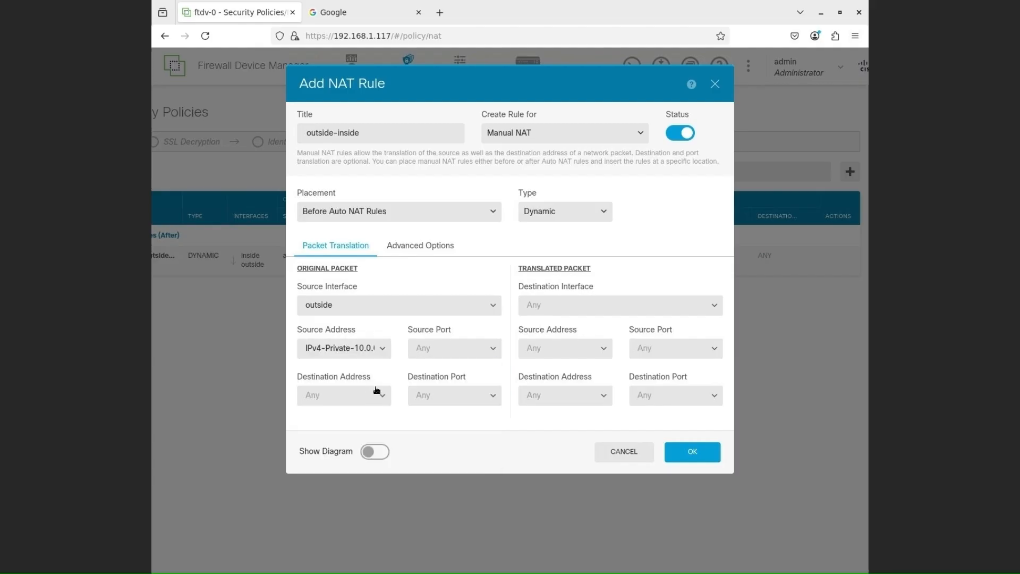
Step: Set the translated destination interface to inside and translated source address to Interface, then save the NAT rule
left_click(615, 309)
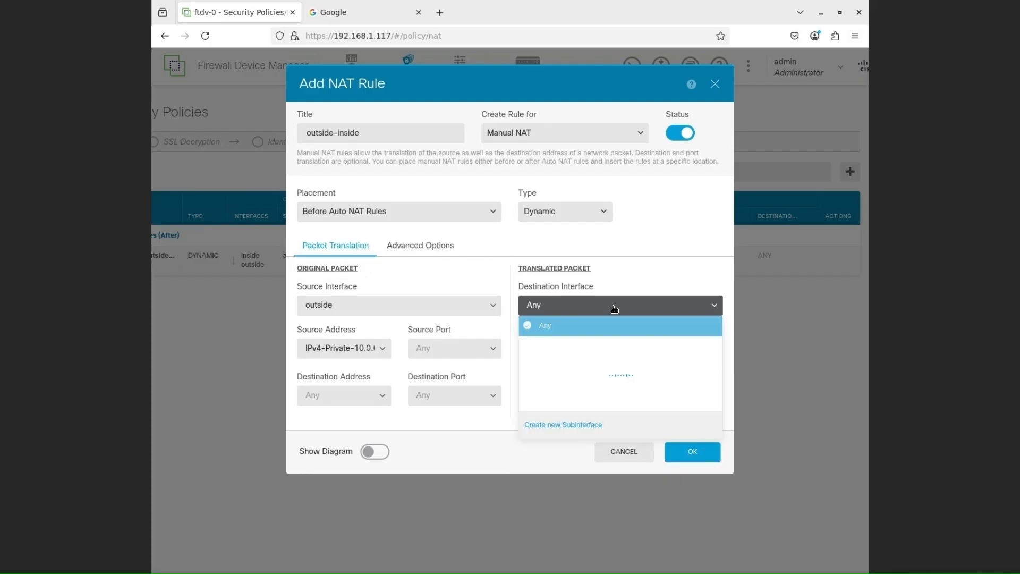
left_click(587, 348)
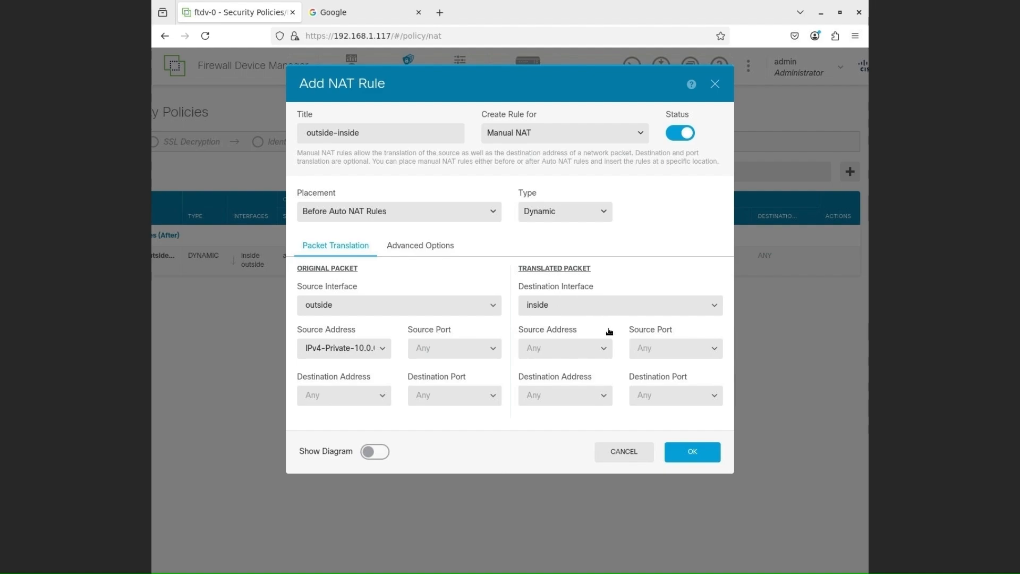
left_click(604, 350)
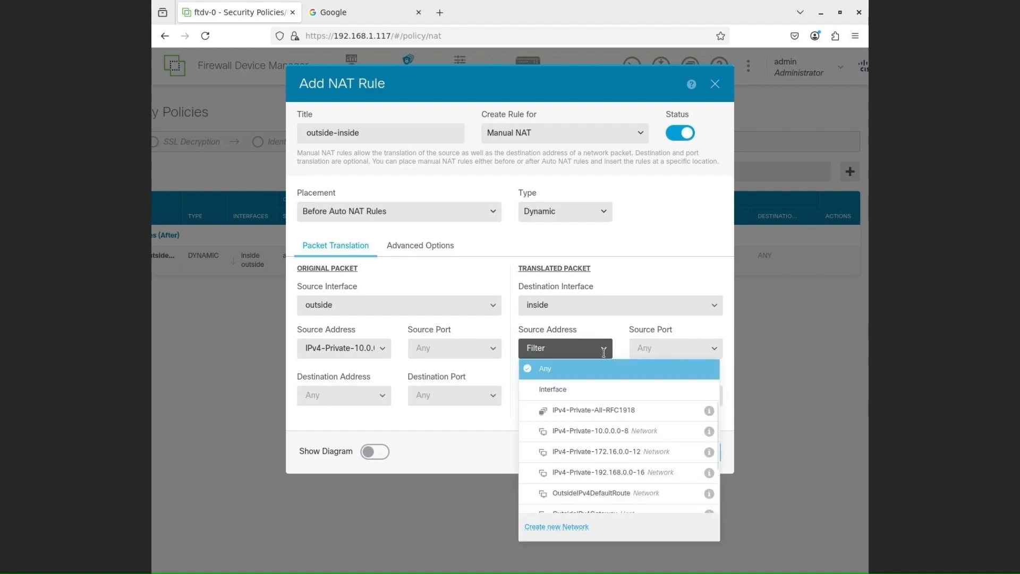
left_click(566, 389)
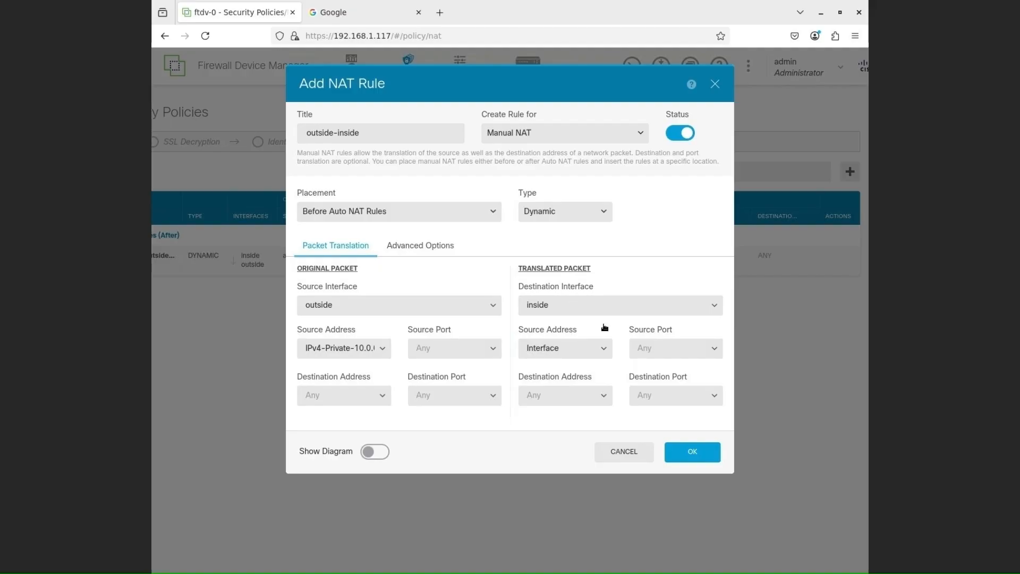
left_click(686, 453)
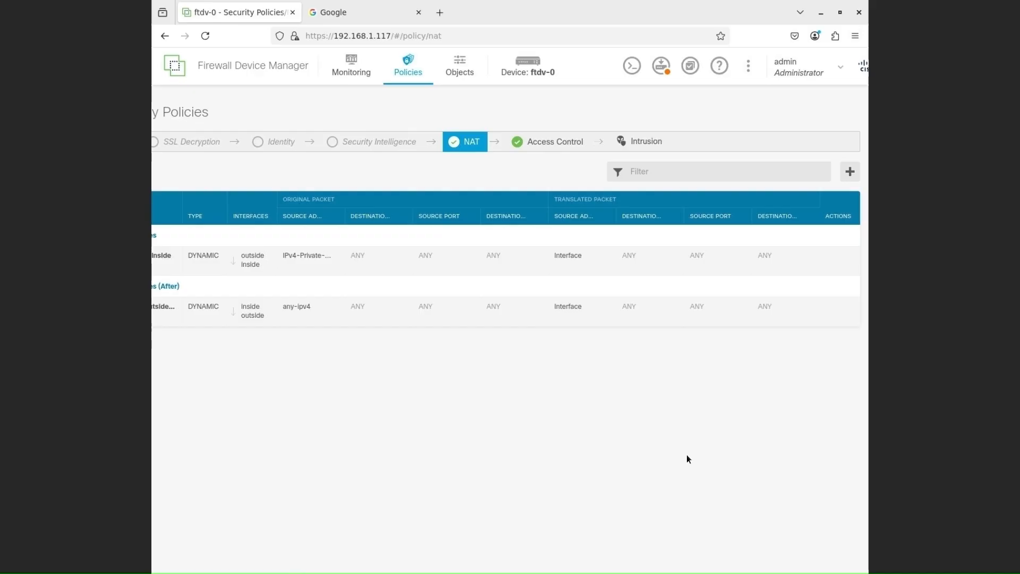
Step: Open the pending changes dialog for deployment and close it
left_click(662, 67)
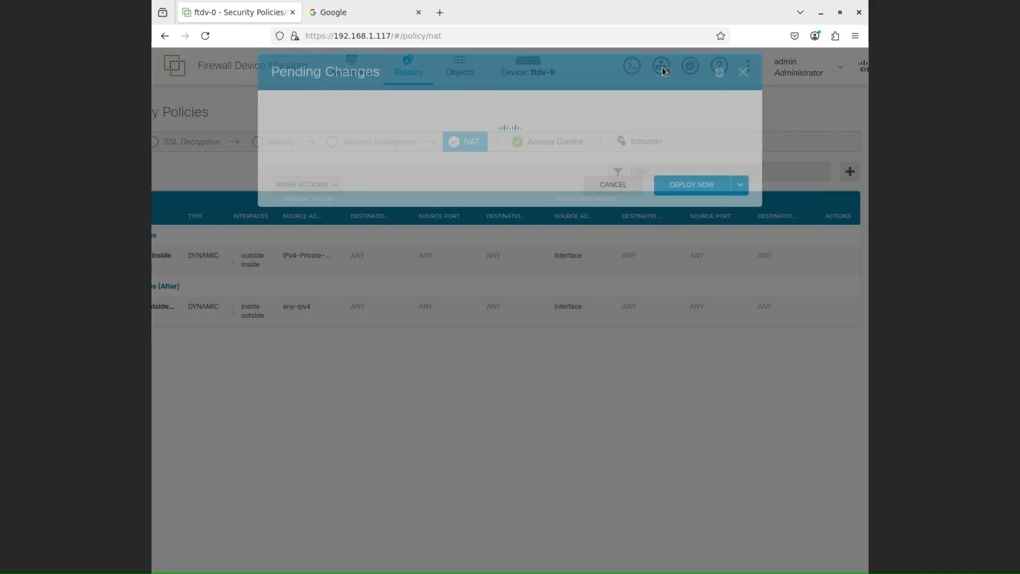
left_click(687, 378)
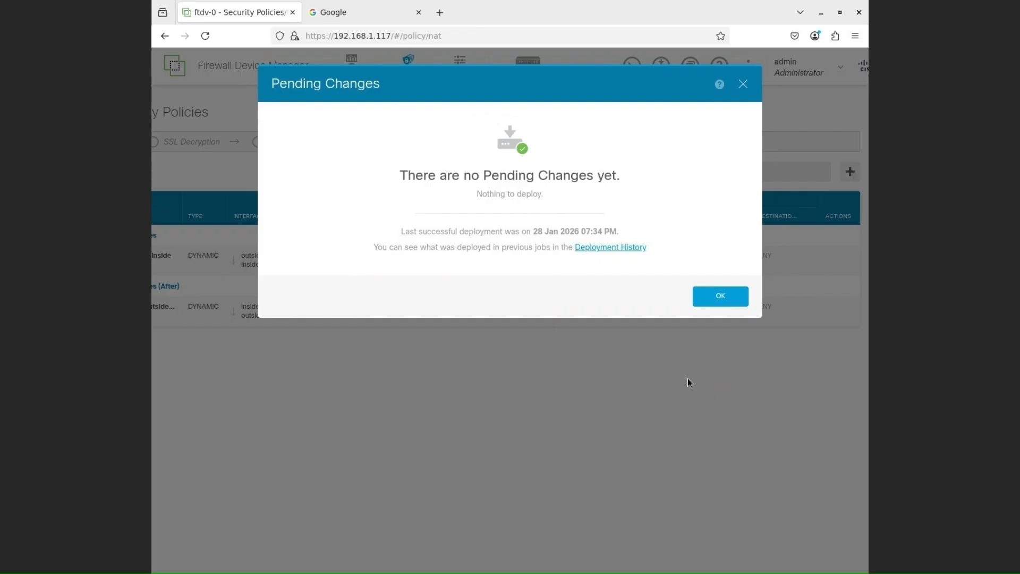
left_click(720, 295)
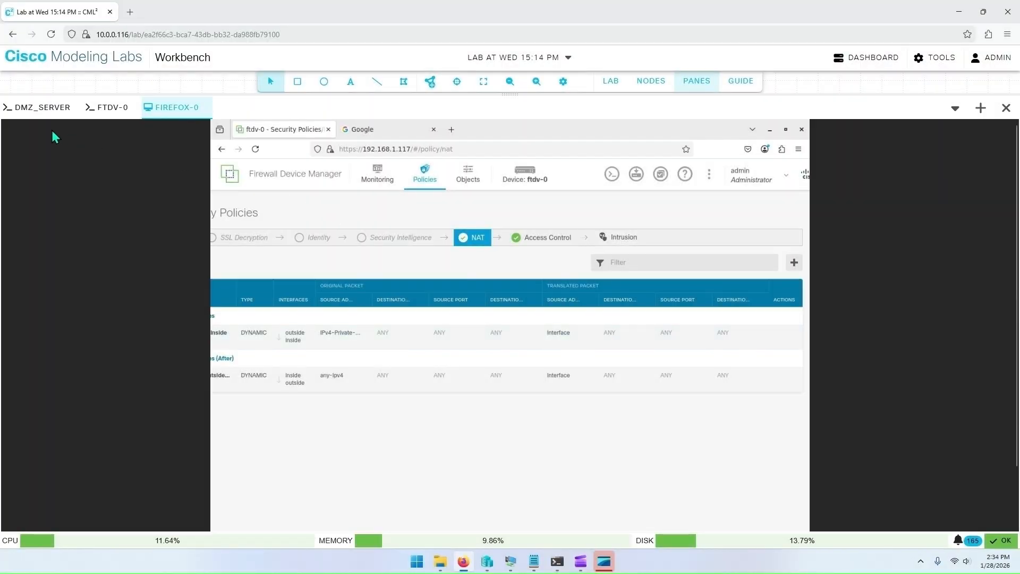
Step: On the DMZ server console, rerun the ping to 192.168.1.200 and stop it
left_click(37, 114)
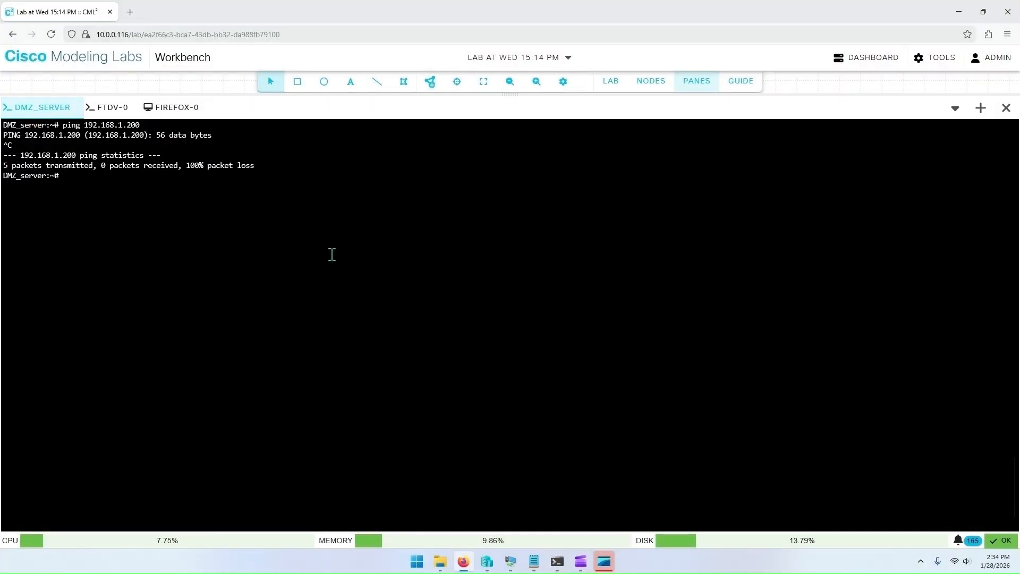
key("Up")
key("Return")
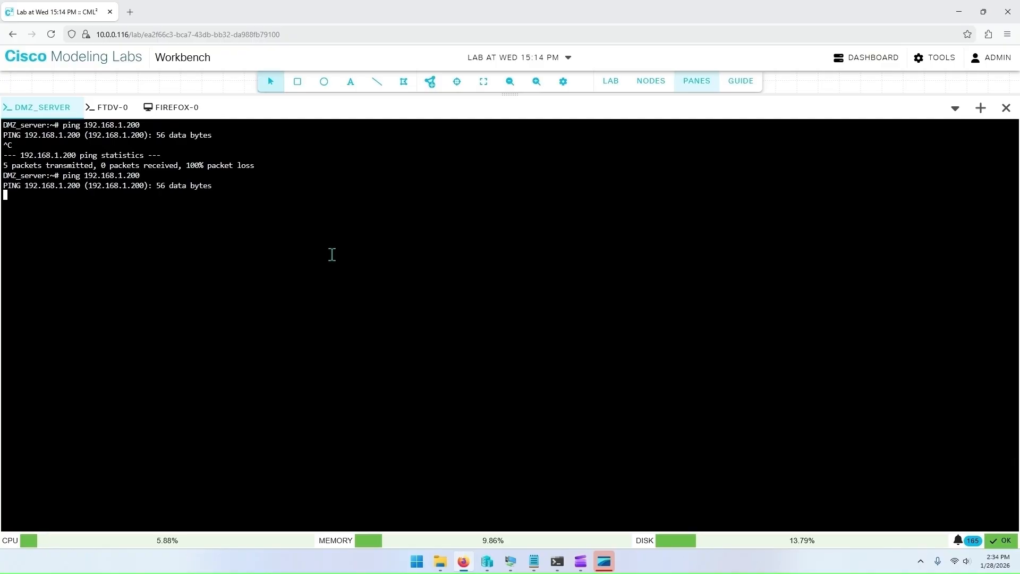
key("ctrl+c")
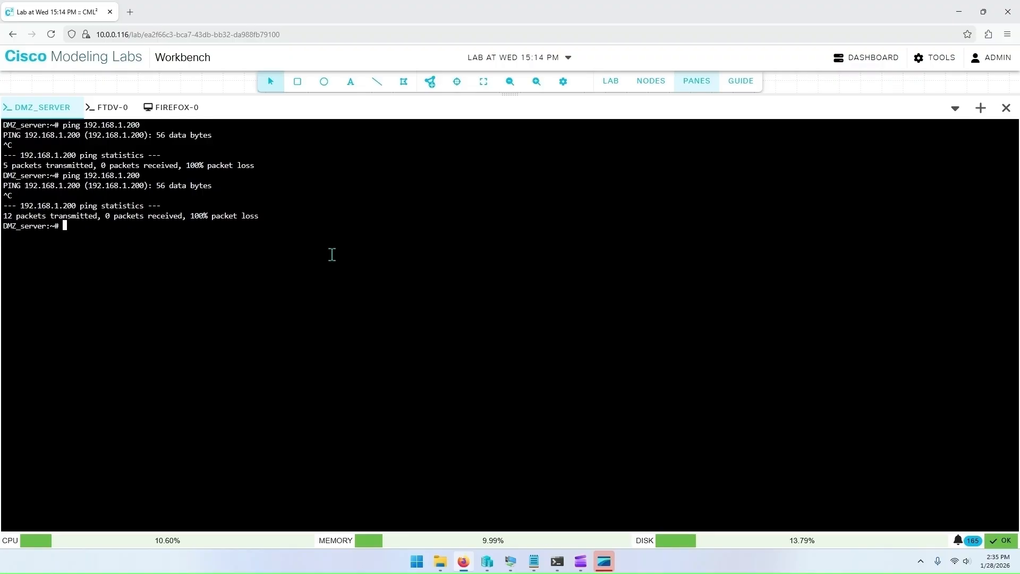
Step: Inspect the DMZ server's routing table and the route used to reach 192.168.1.200
type("ip route")
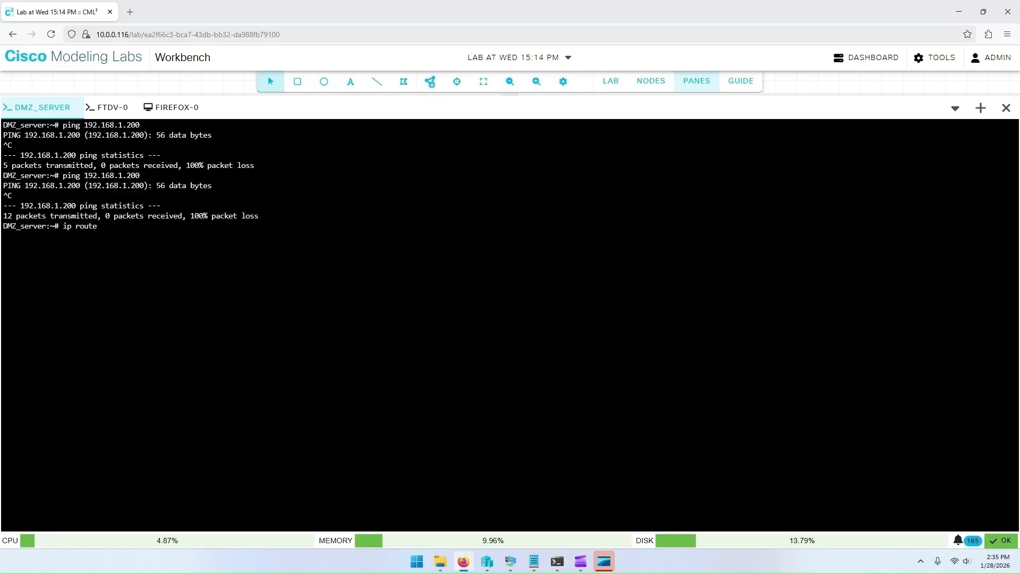
key("Return")
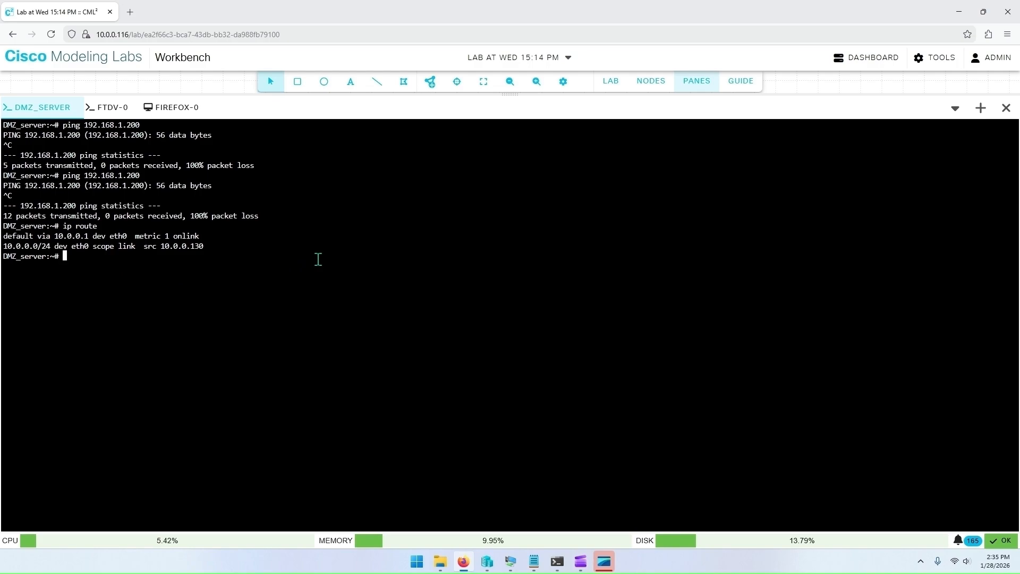
type("ip route get 192.168.1.200")
key("Return")
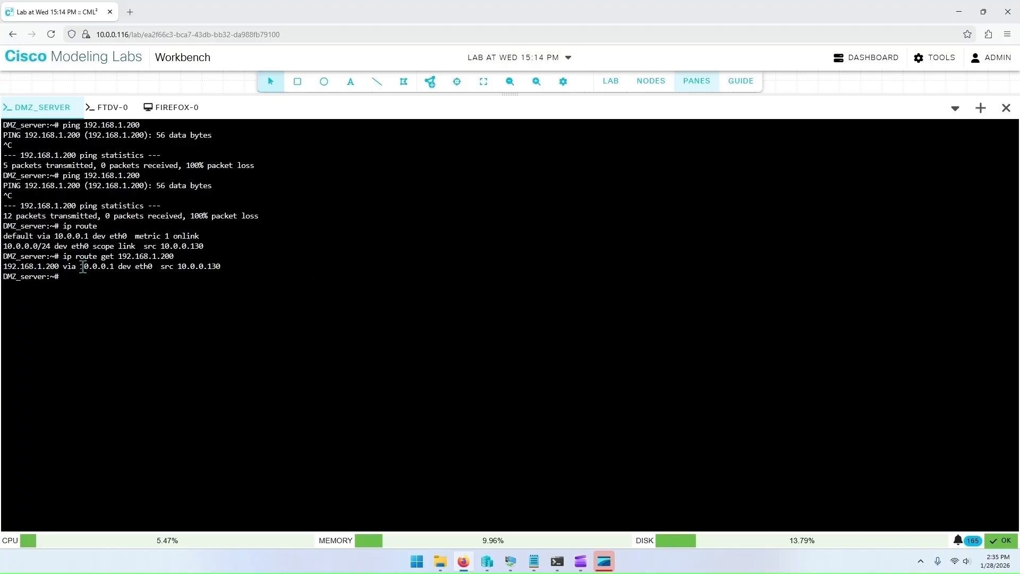
left_click_drag(7, 267, 142, 267)
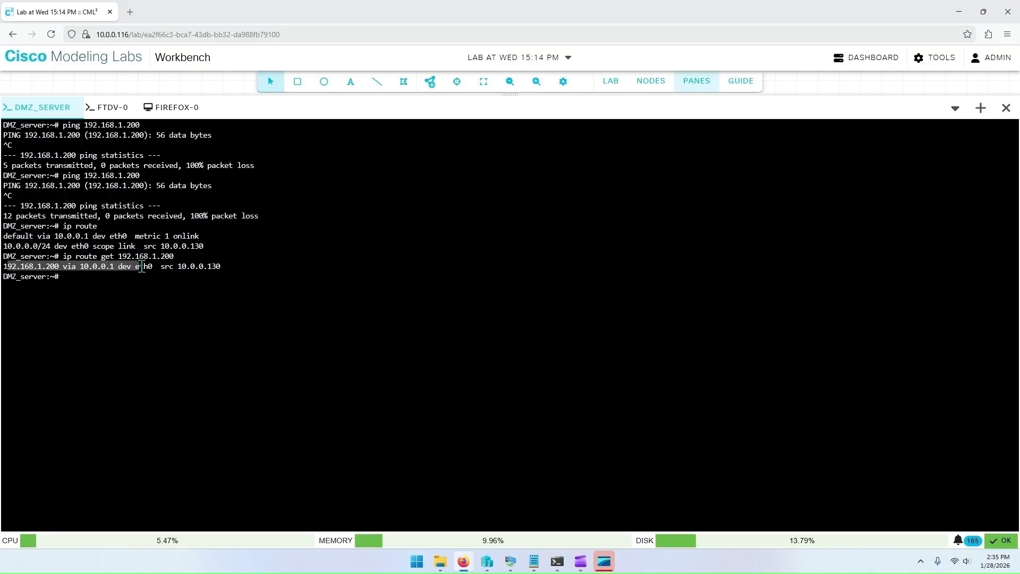
left_click(110, 273)
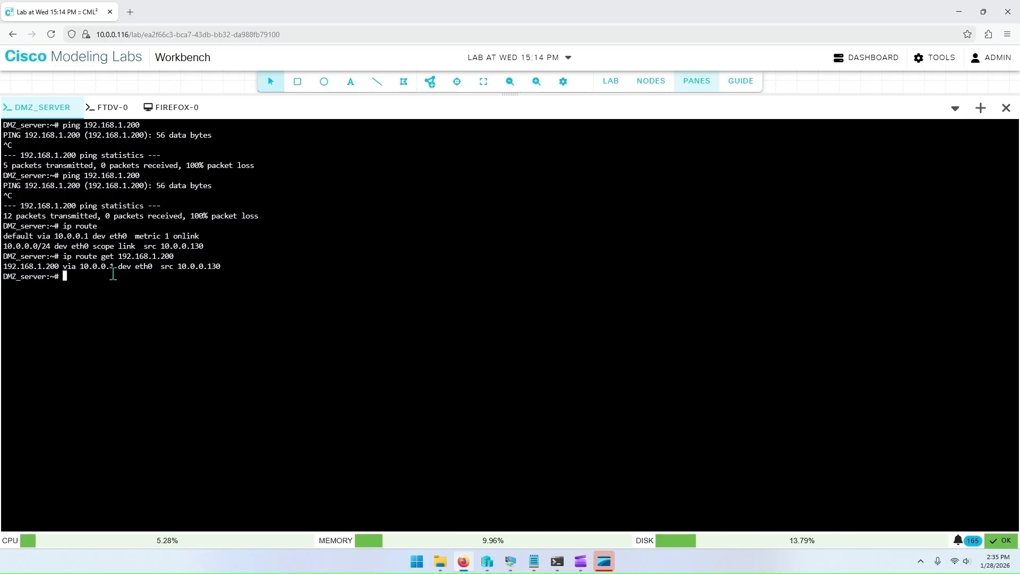
Step: Add a static route on the DMZ server for 192.168.1.0/24 via the firewall's outside address 10.0.0.118
left_click(691, 85)
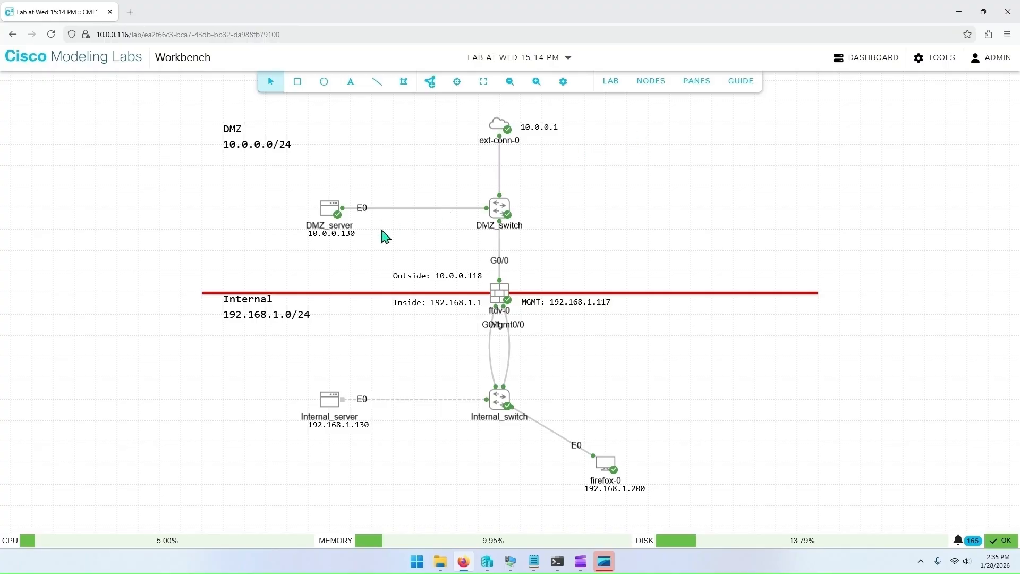
left_click(696, 85)
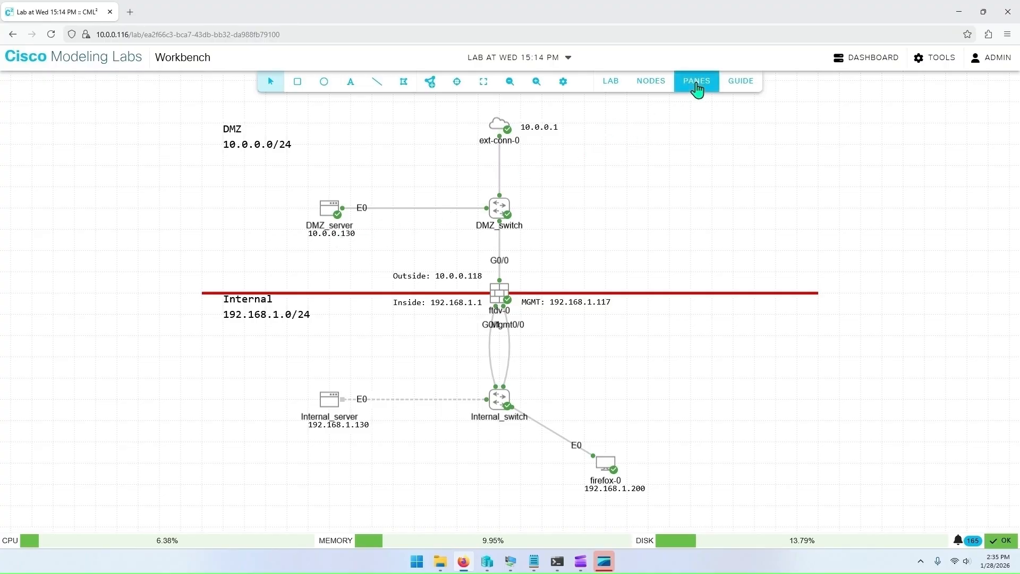
left_click(365, 274)
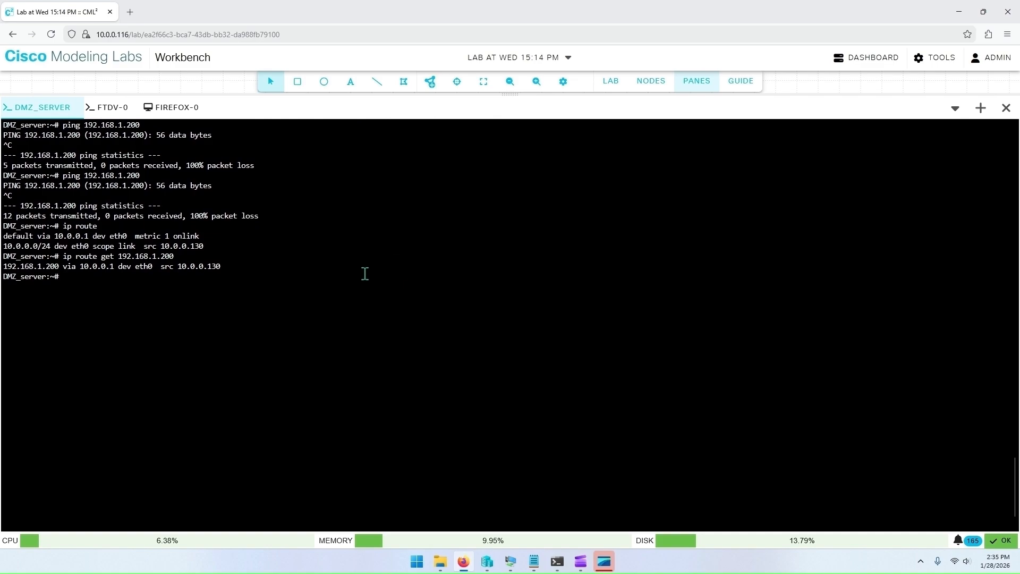
type("ip route add 192.168.1.0/24 via 10.0.0.118")
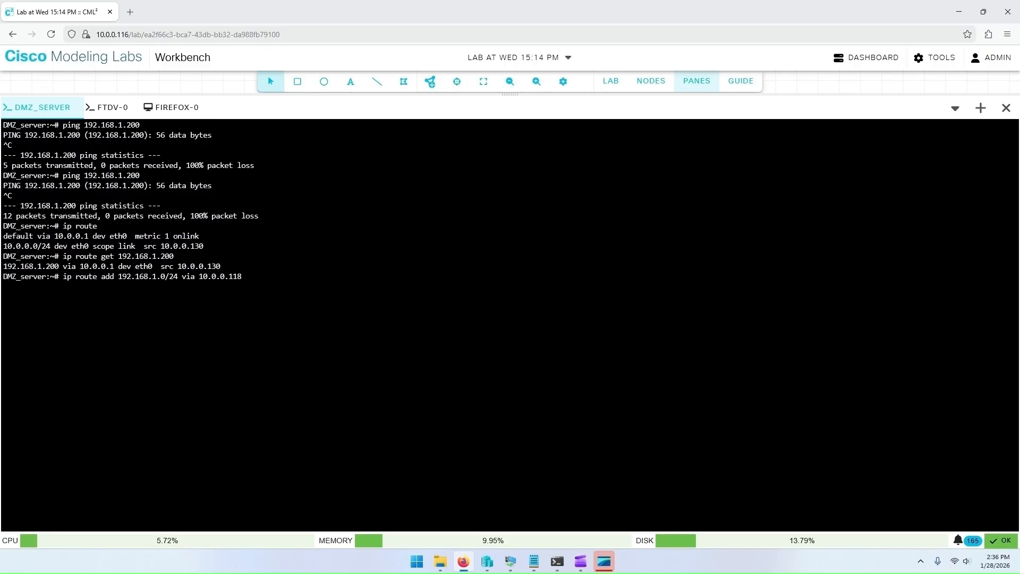
left_click(708, 83)
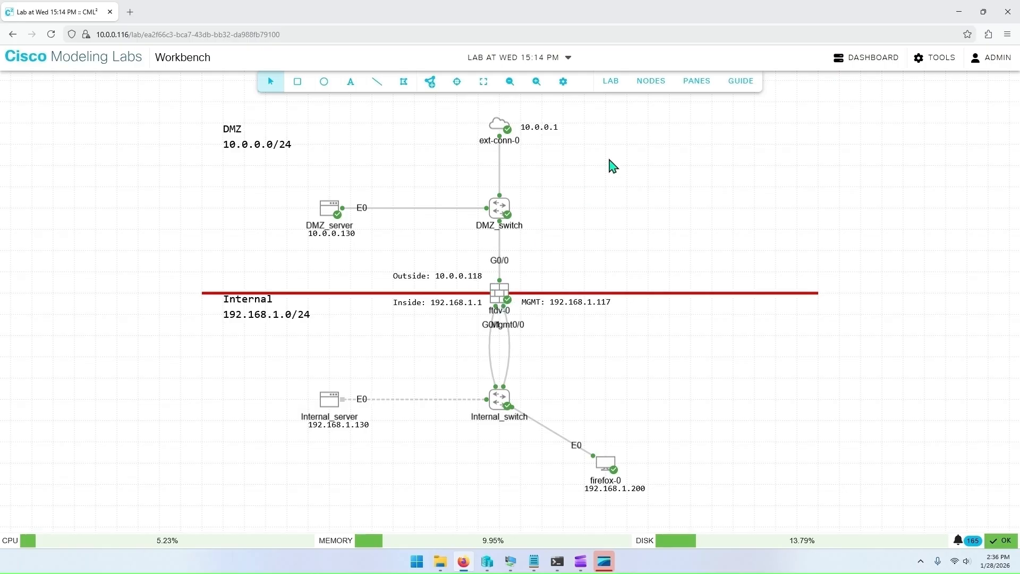
left_click(710, 88)
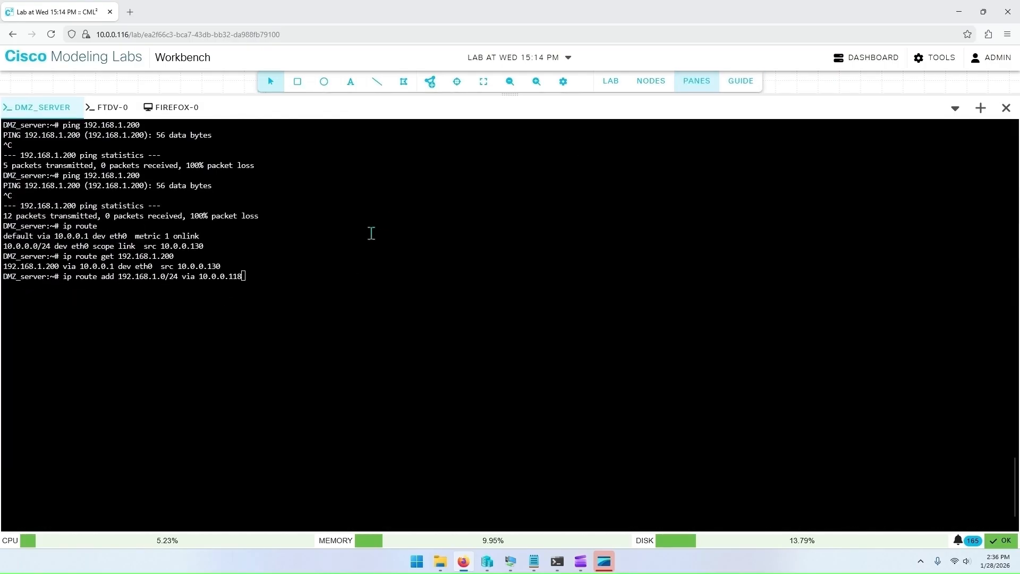
key("Return")
key("Return")
key("Return")
key("Return")
Step: Display the DMZ server's routing table to check the new route
type("ip r")
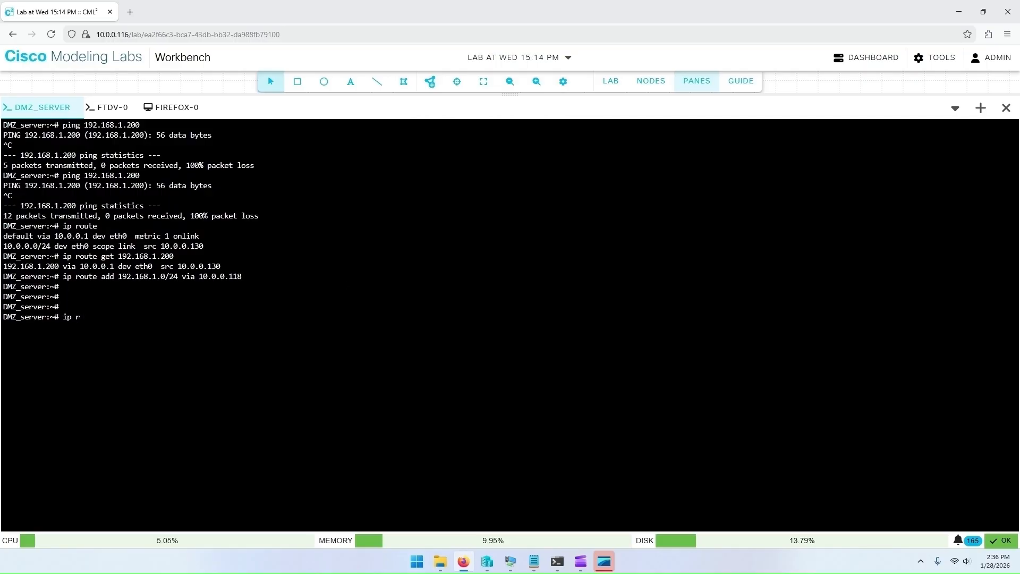
key("Return")
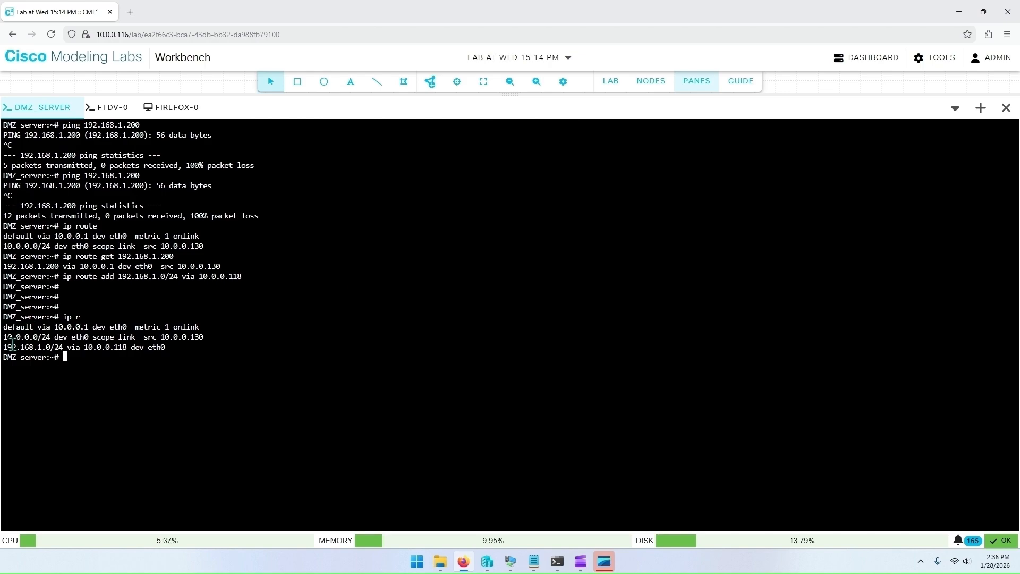
left_click_drag(2, 347, 170, 351)
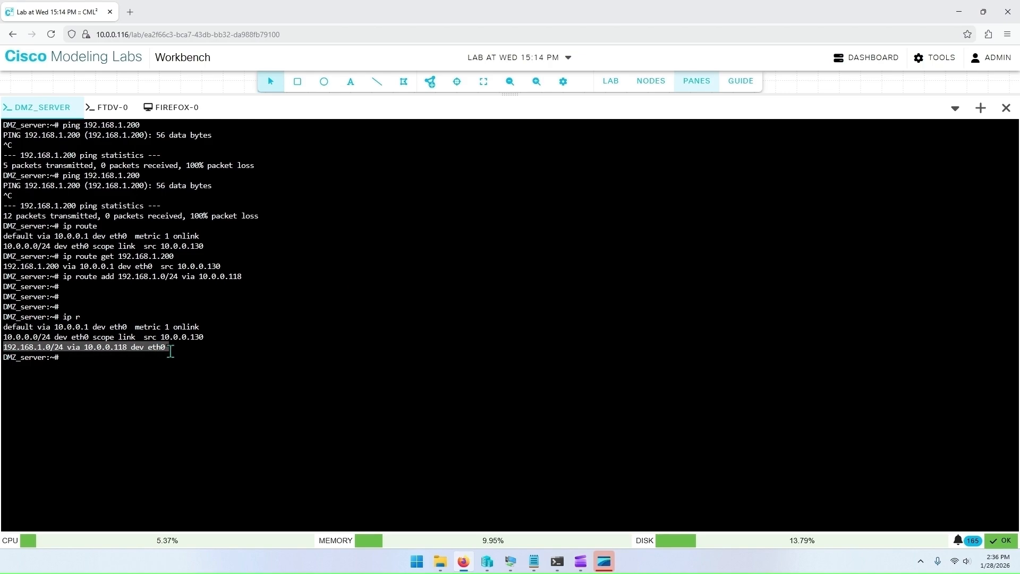
Step: On the DMZ server console, ping 192.168.1.200 again and stop the ping
left_click(193, 357)
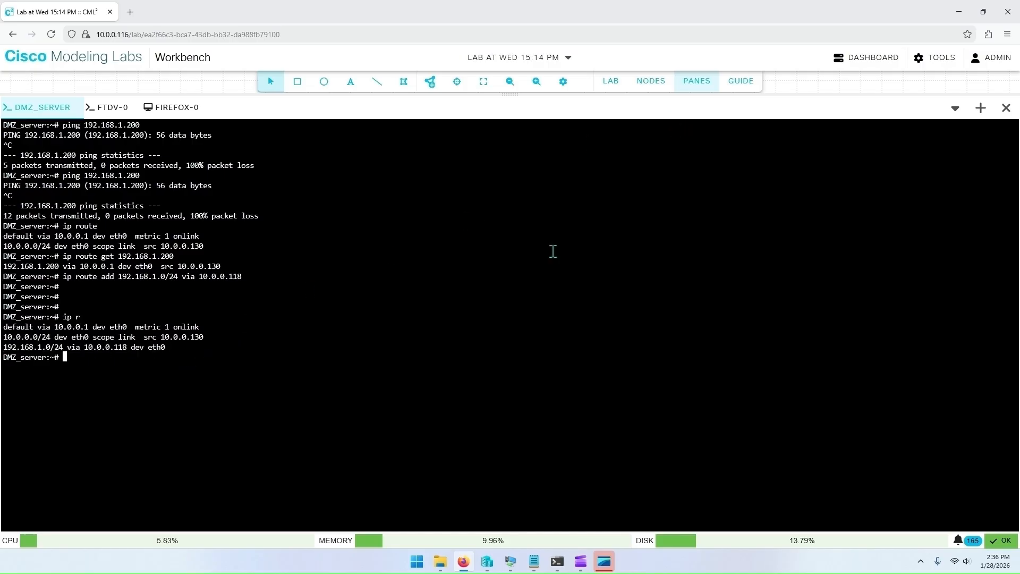
type("ping 192.168.1.200")
key("Return")
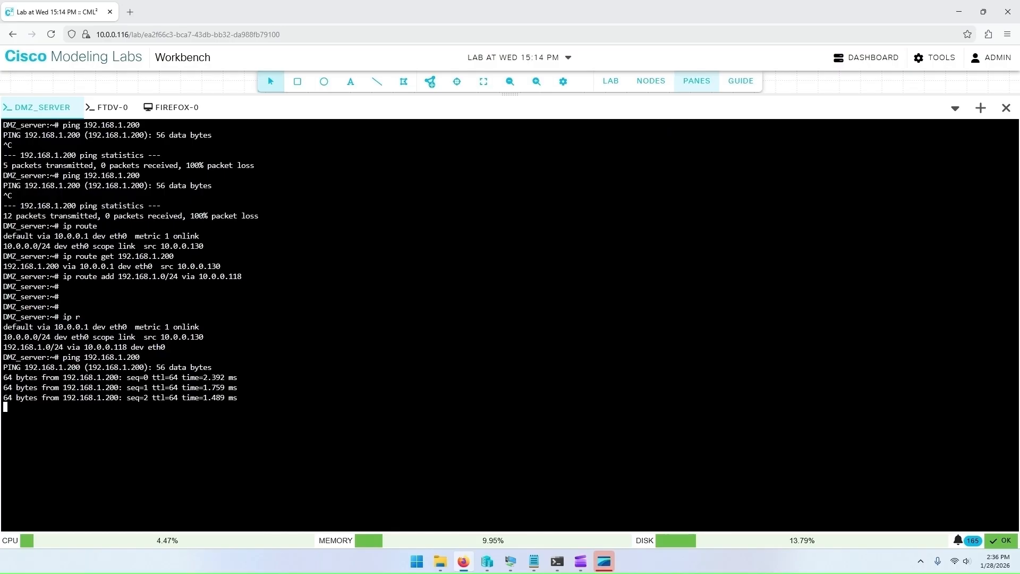
key("ctrl+c")
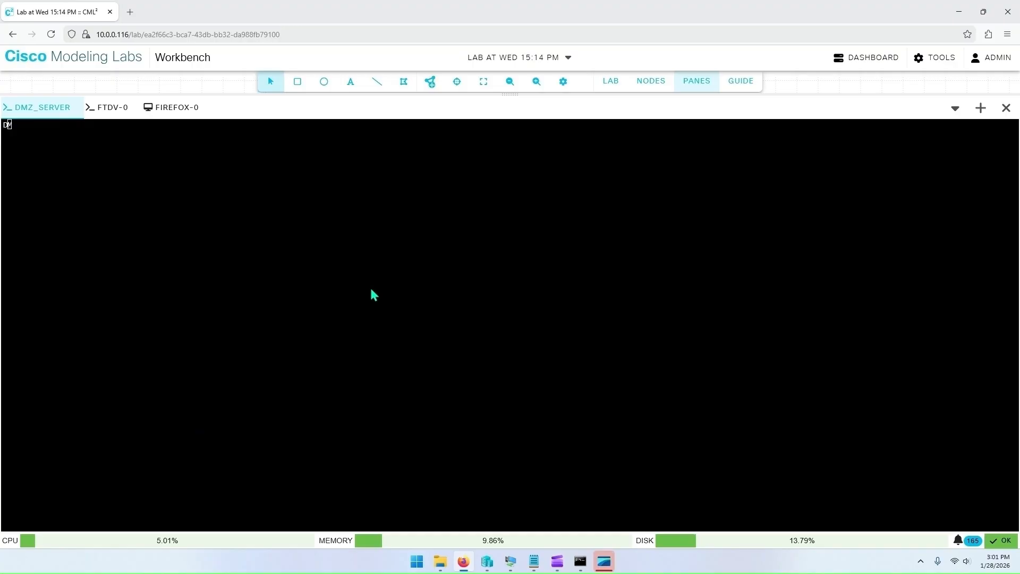
Step: Reopen the DMZ server's console from the topology, move its tab to the front and refresh the prompt
left_click(77, 107)
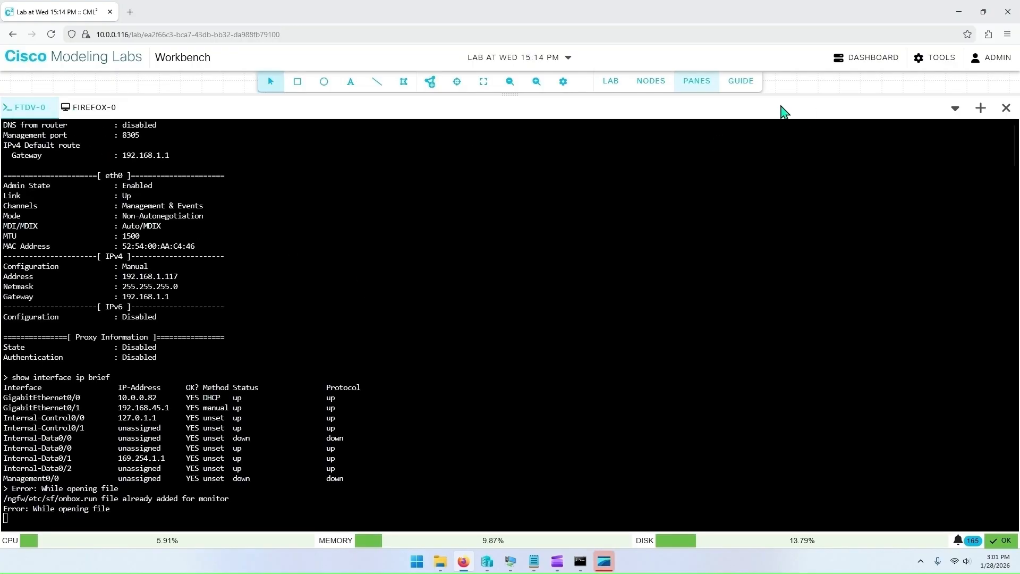
left_click(696, 81)
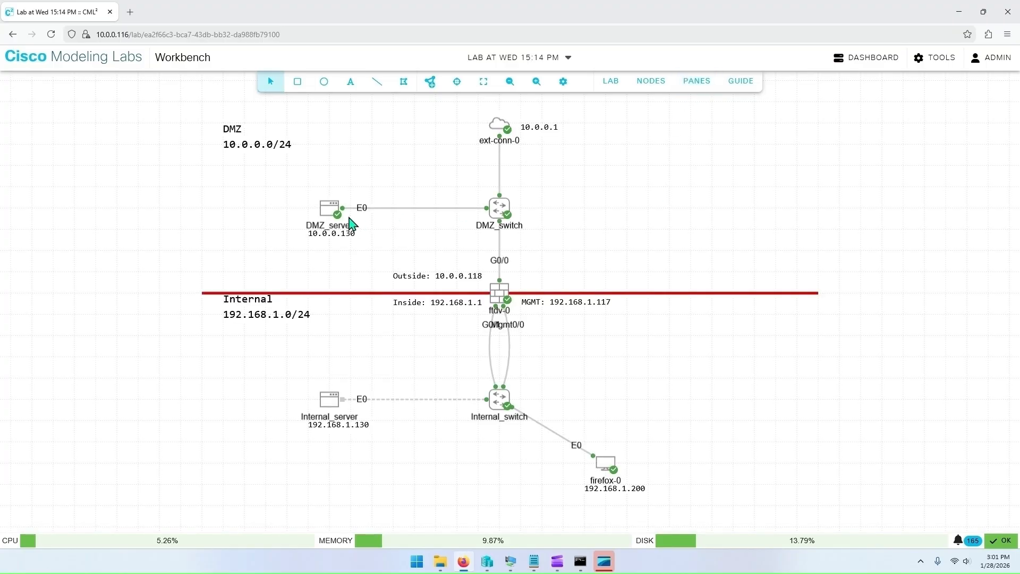
right_click(331, 211)
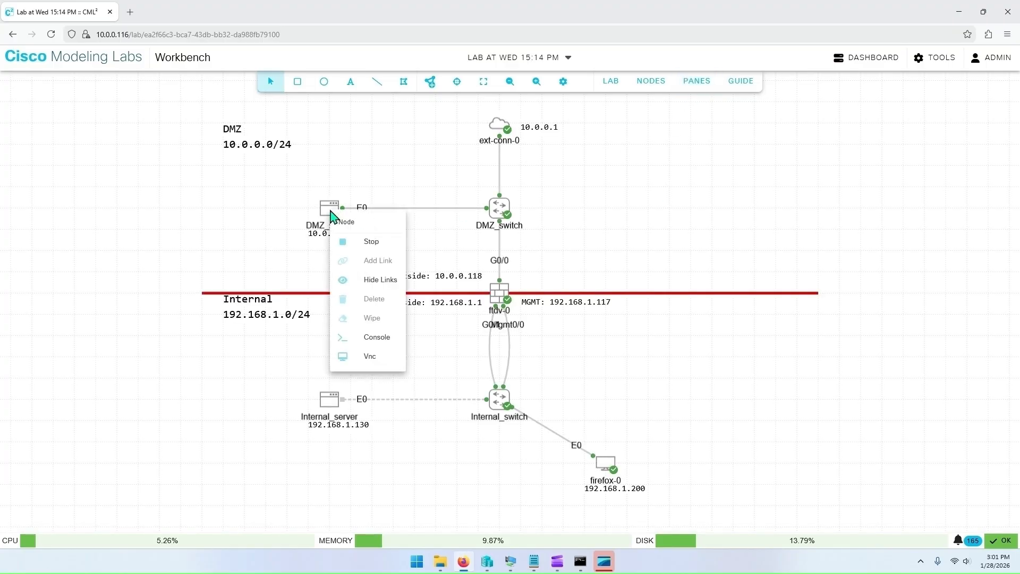
left_click(372, 339)
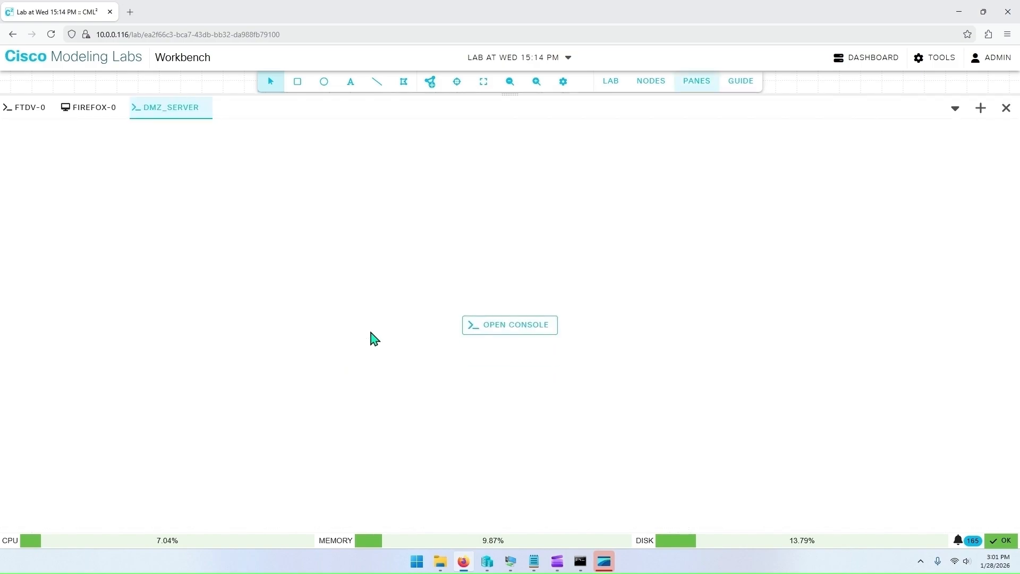
left_click(496, 324)
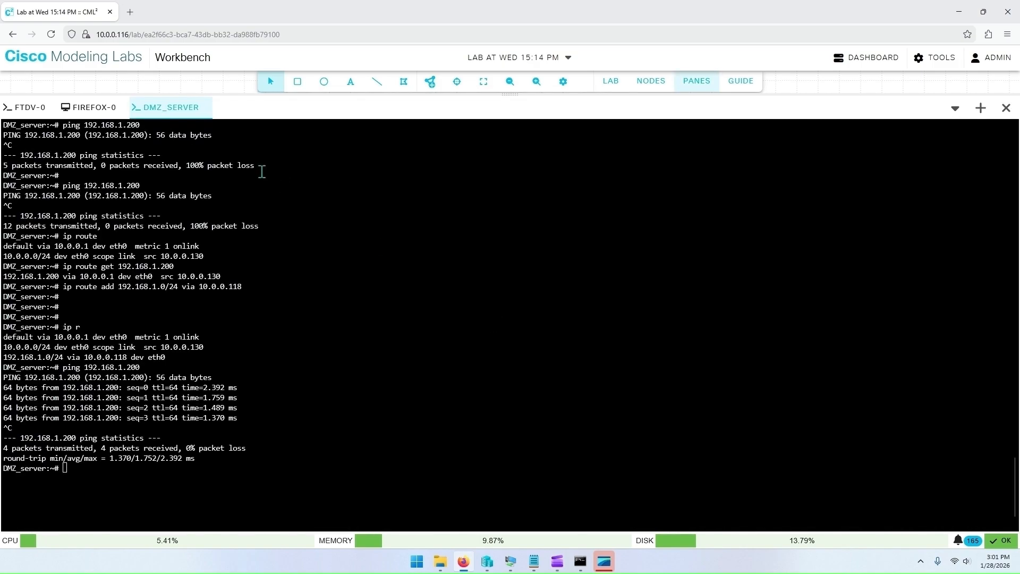
left_click_drag(180, 108, 49, 111)
left_click(258, 257)
key("Return")
key("Return")
key("Return")
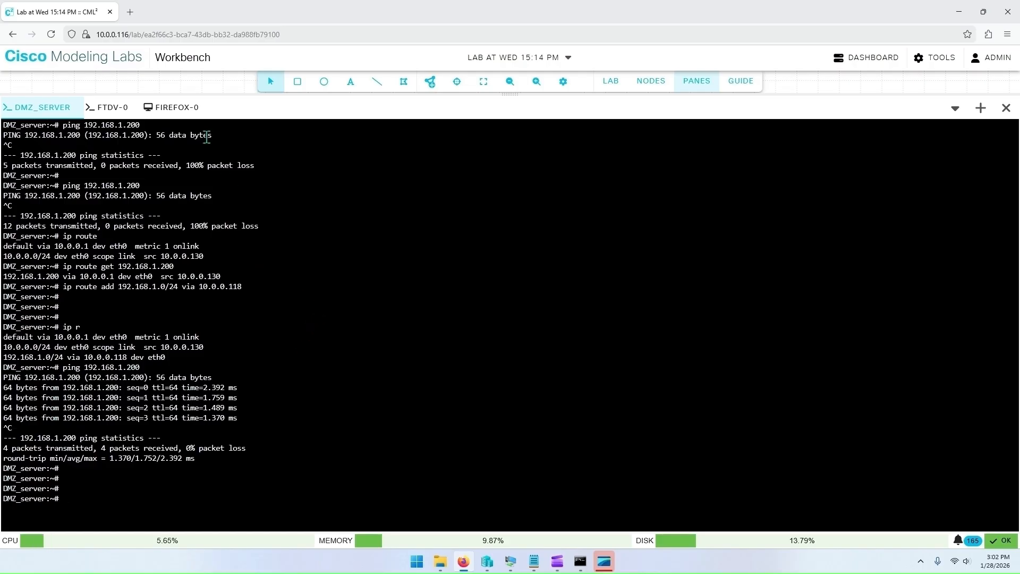
Step: Switch to the host's Command Prompt and add a route to 192.168.1.0 mask 255.255.255.0 via 10.0.0.118
left_click(177, 111)
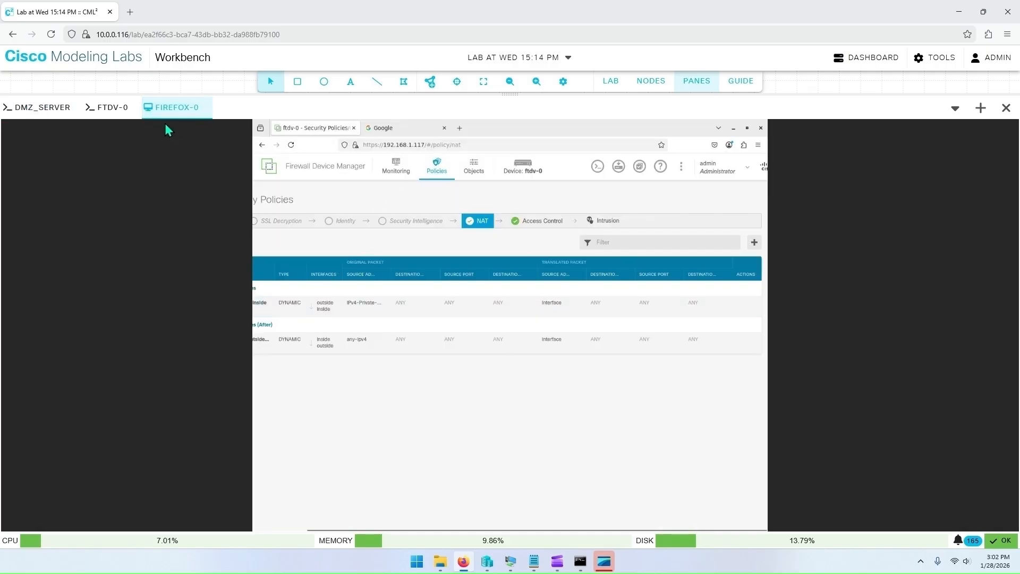
left_click(56, 110)
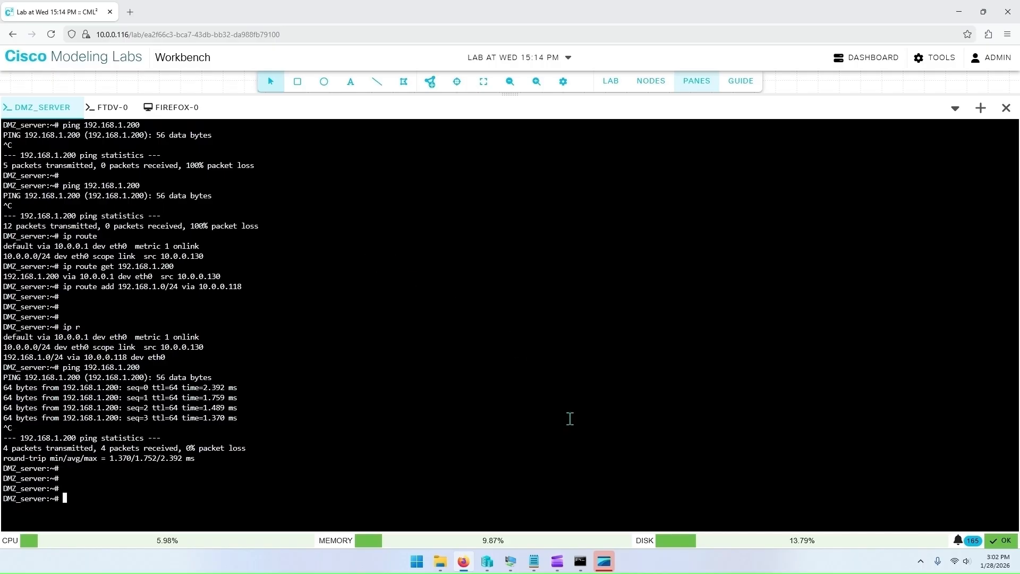
left_click(703, 81)
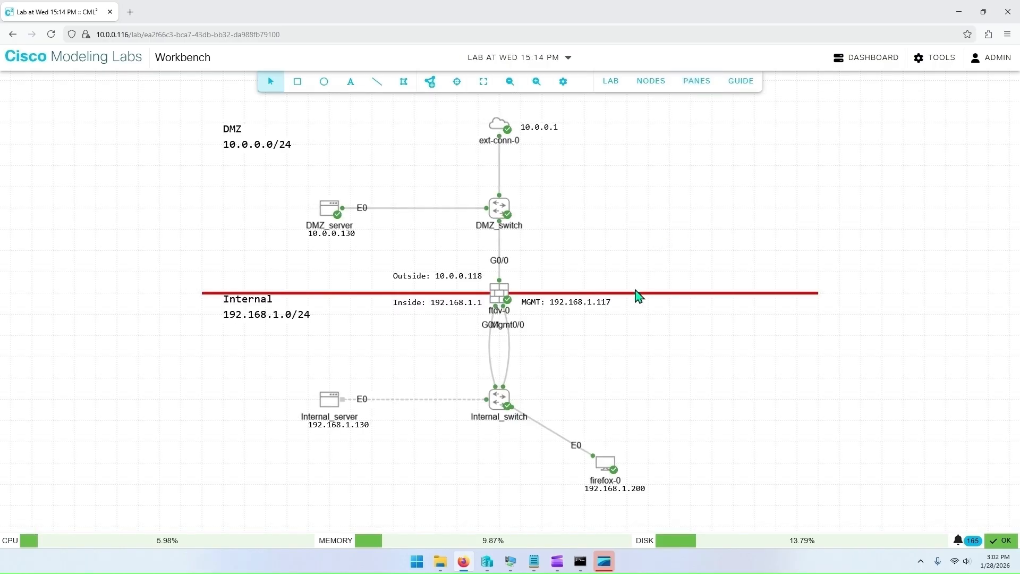
left_click(593, 537)
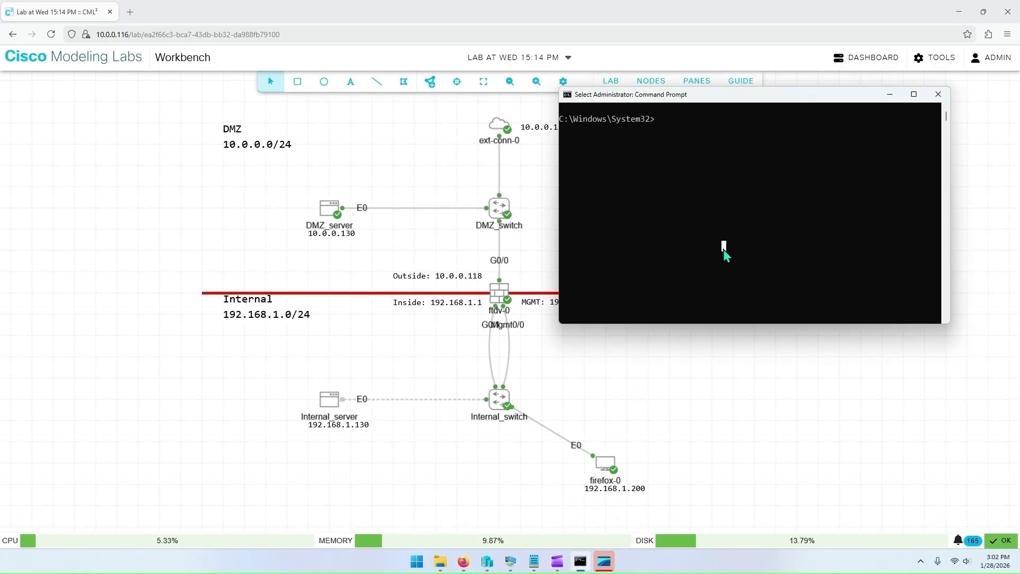
right_click(724, 250)
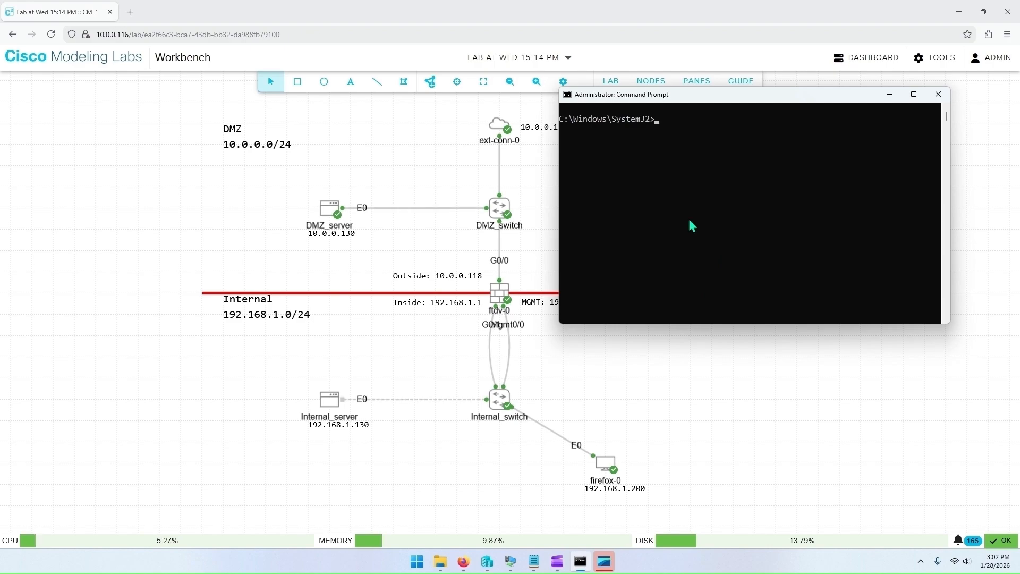
type("route add 192.168.1.0 MASK 255.255.255.0 10.0.0.118")
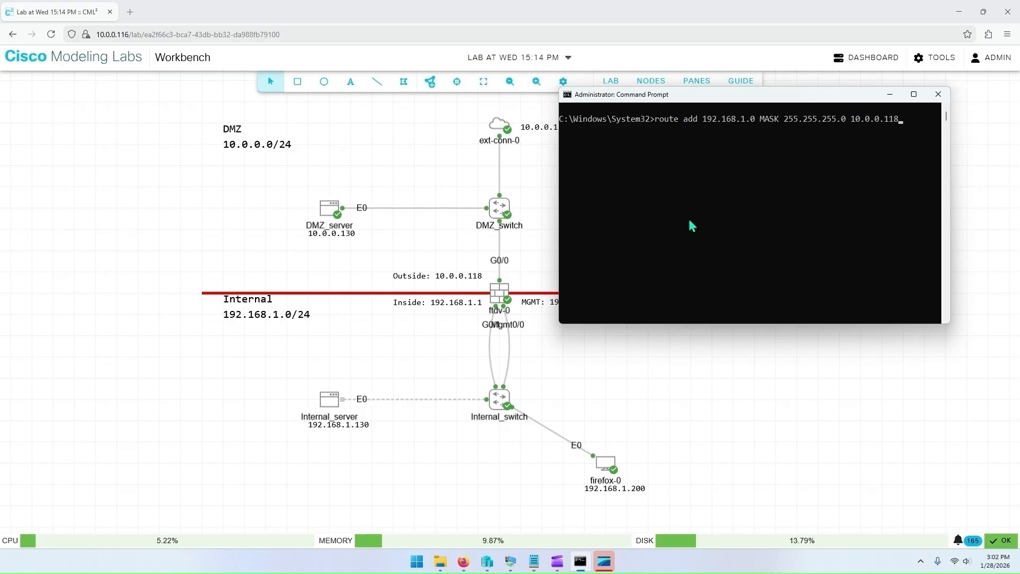
key("Return")
Step: Ping 192.168.1.200 from the host's Command Prompt, then return to the browser
type("ping")
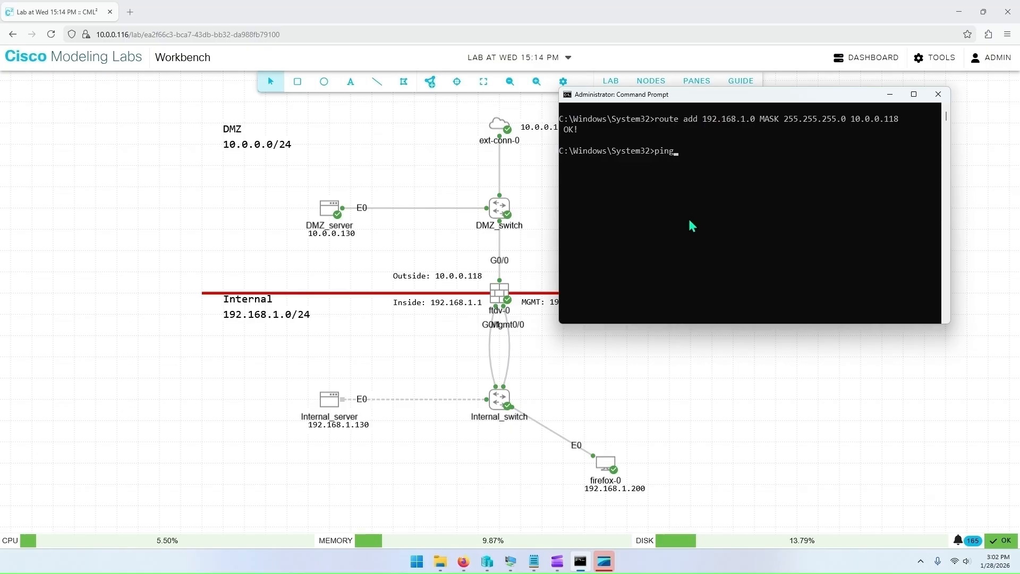
type(" 192.168.1.200")
key("Return")
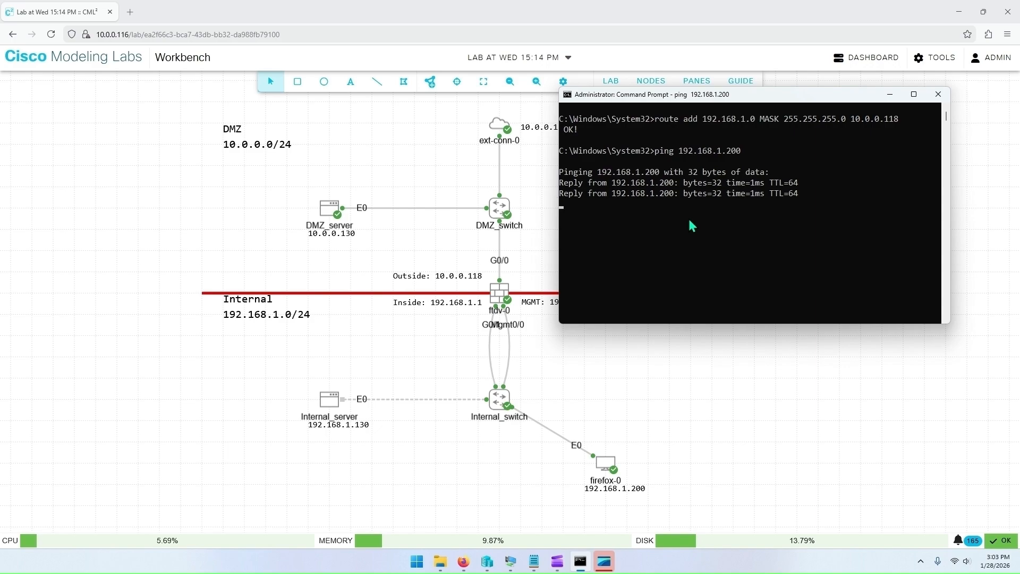
key("alt+Tab")
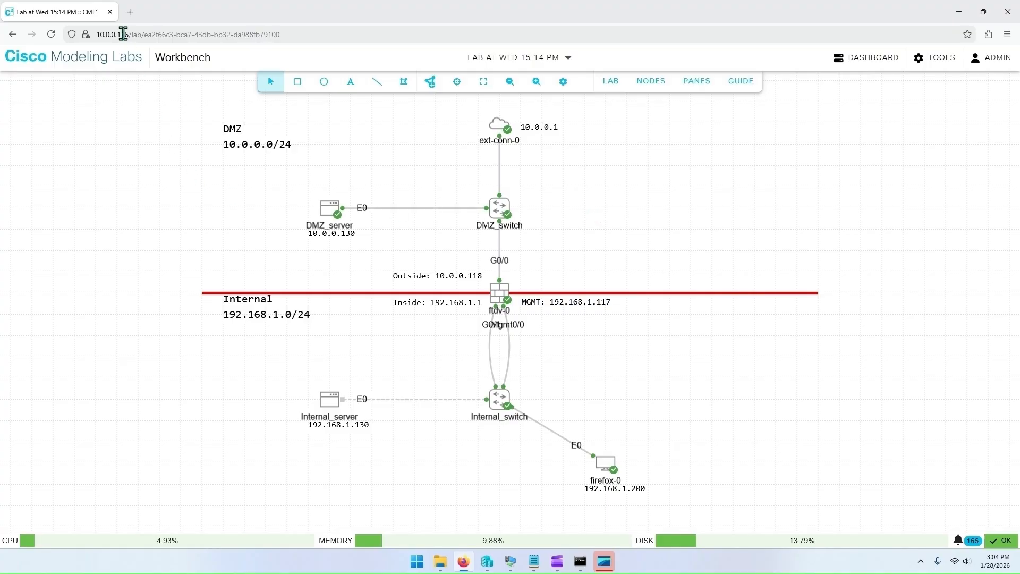
left_click(129, 19)
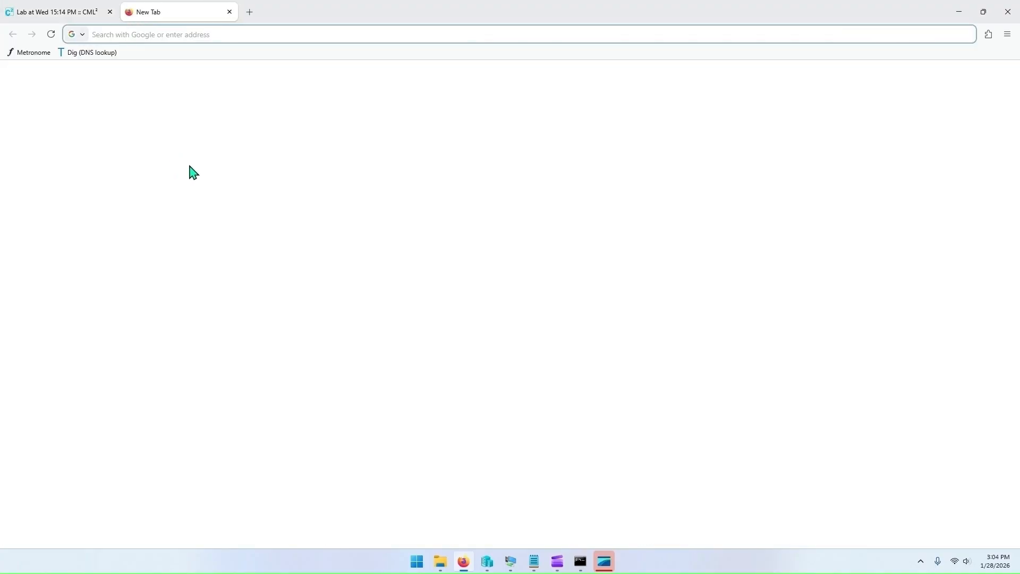
type("http")
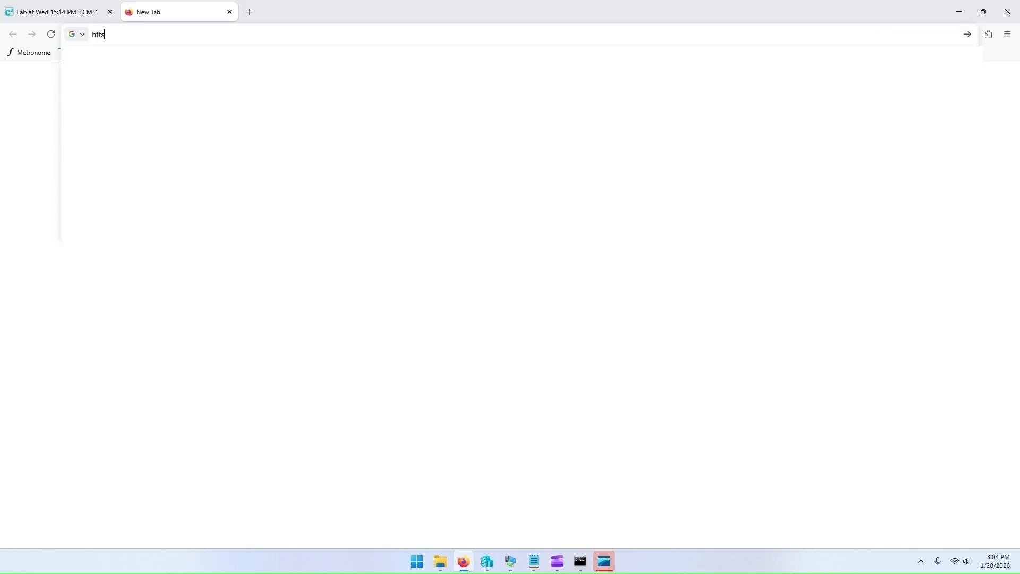
type("s://192.168.1.117")
key("Return")
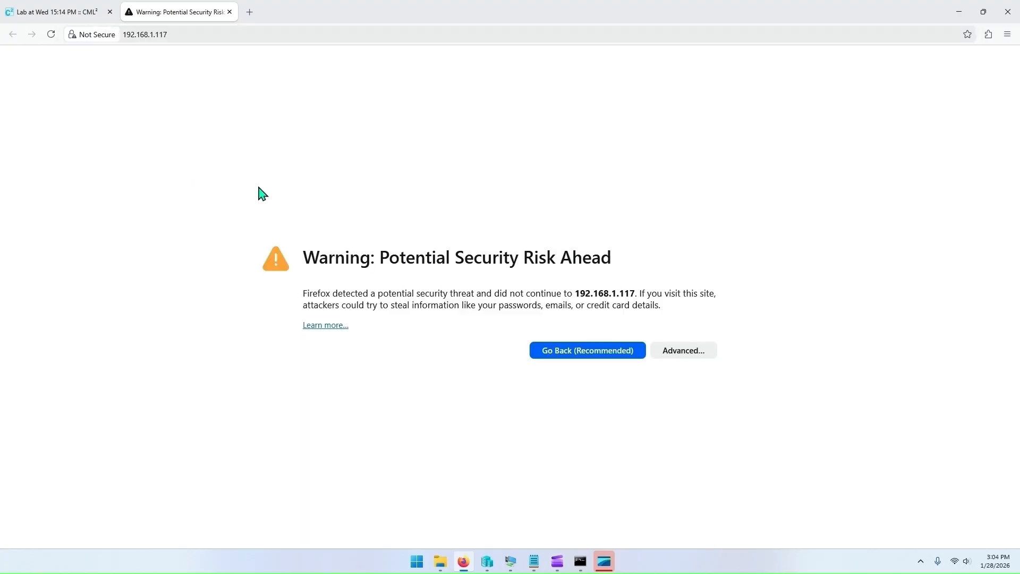
left_click(691, 352)
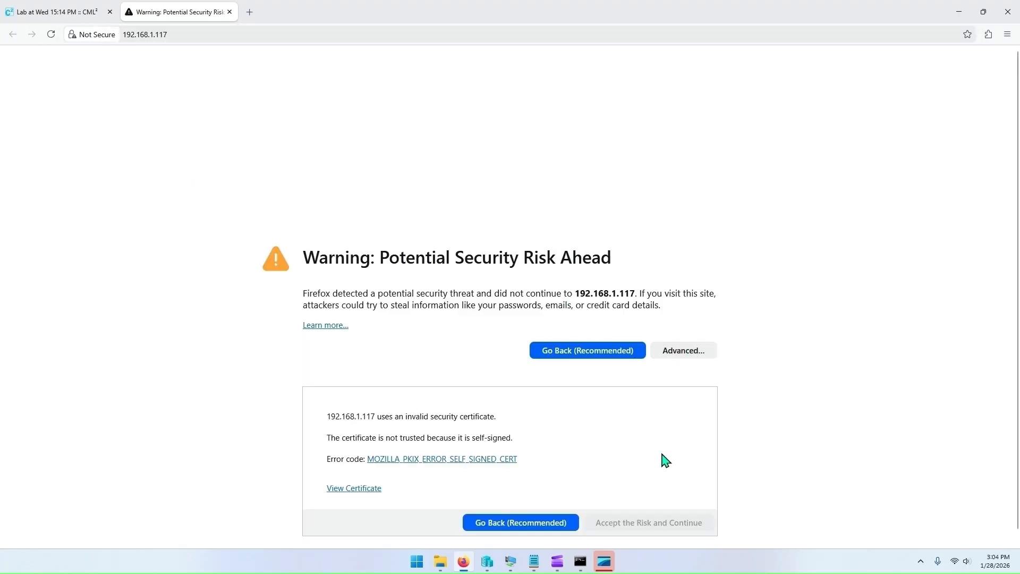
left_click(647, 522)
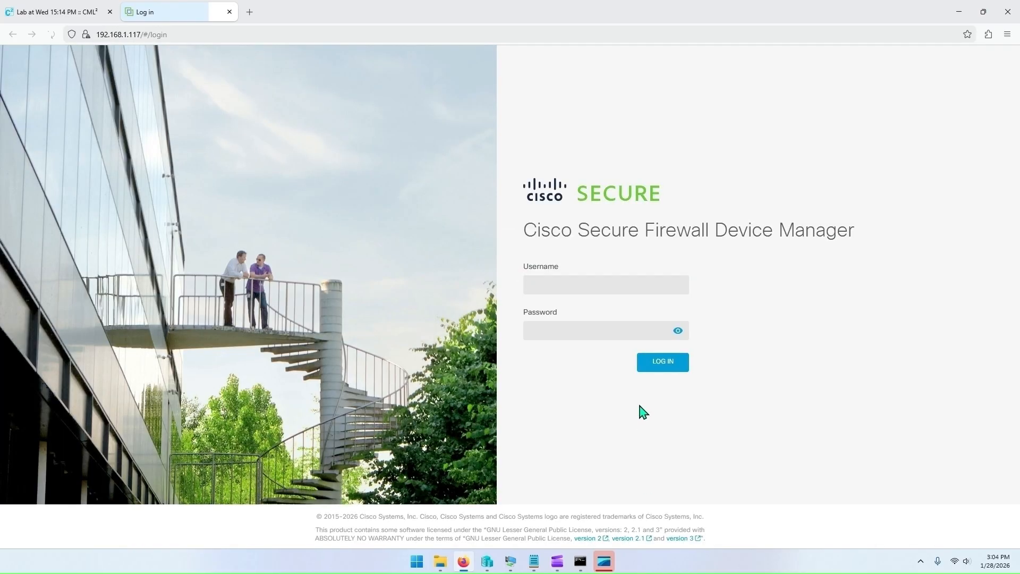
Step: Log in to Firewall Device Manager as admin with the account password, view the security policies, then return to the lab tab
left_click(609, 286)
type("admin")
key("Tab")
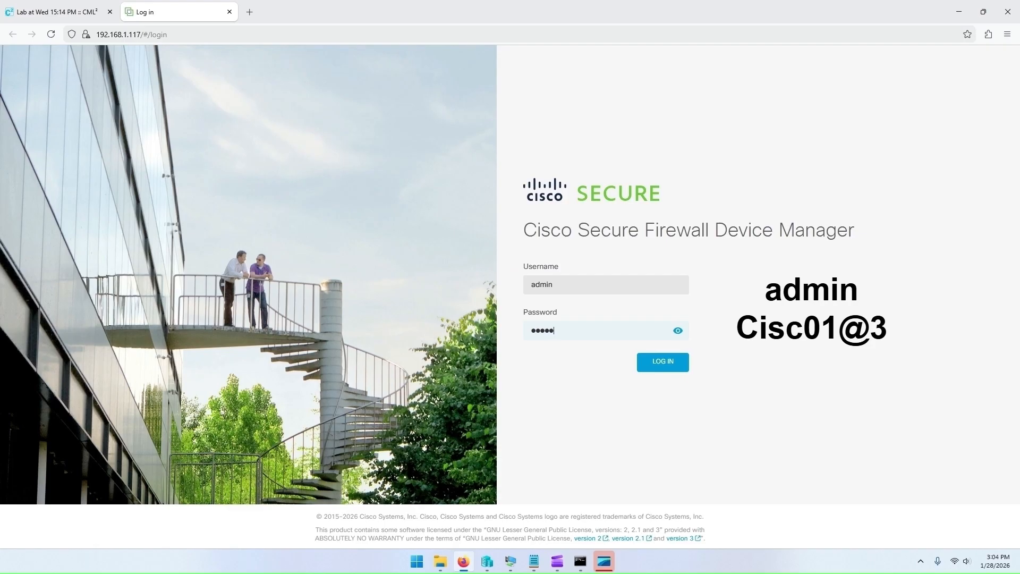
key("Return")
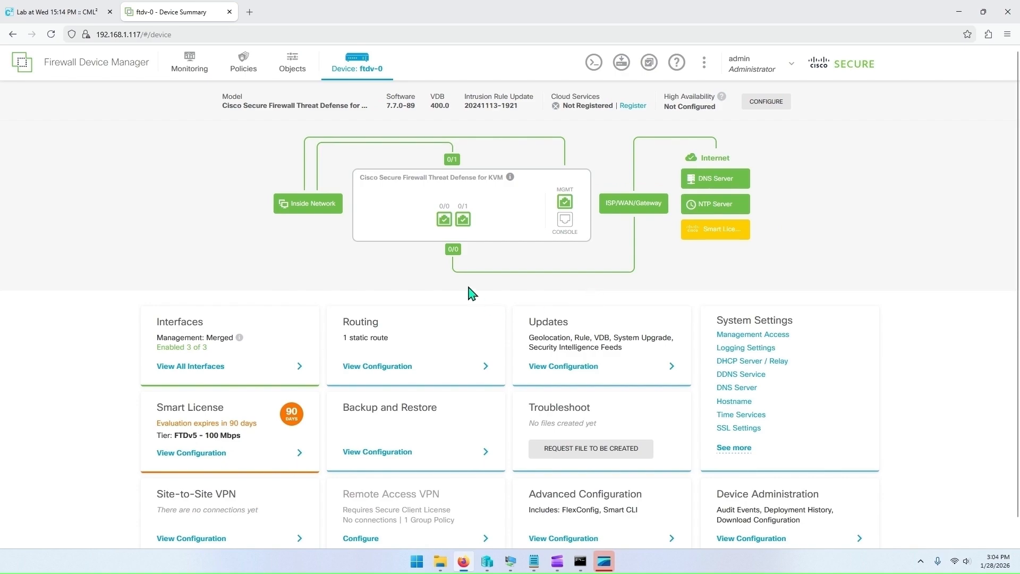
left_click(244, 73)
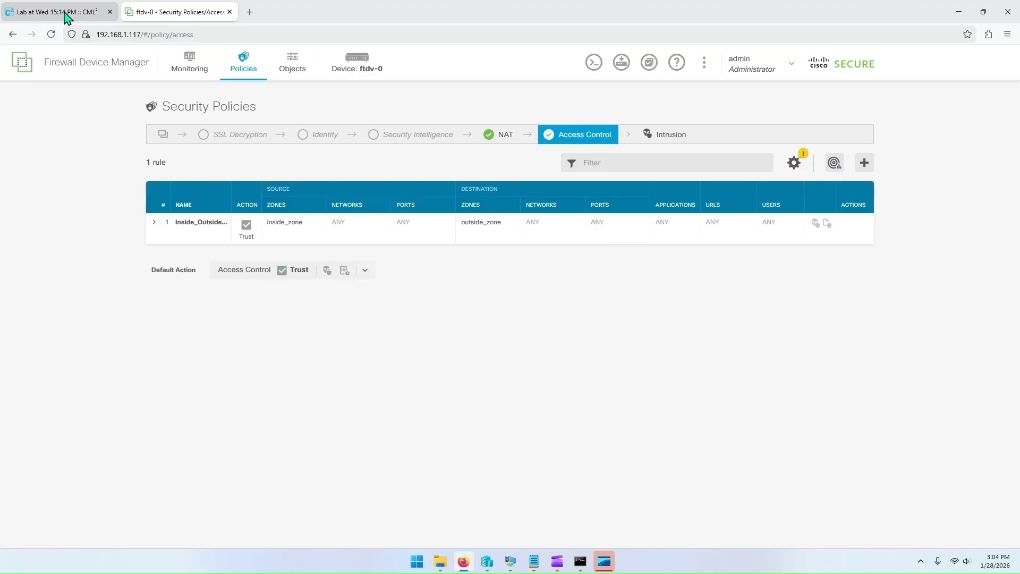
left_click(66, 16)
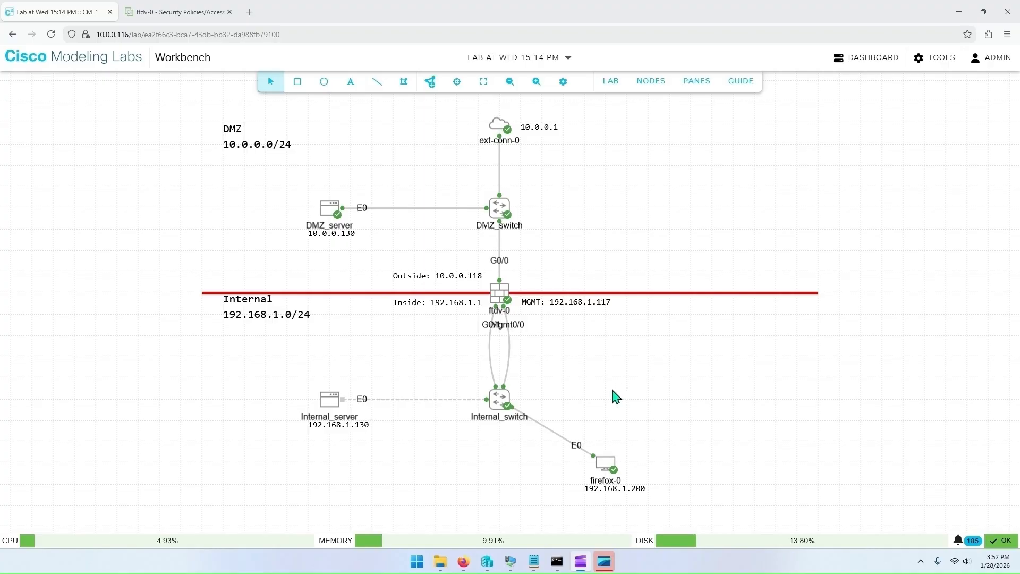
Step: Open Internal_server's node configuration and replace its boot script with the pasted startup script
left_click(328, 407)
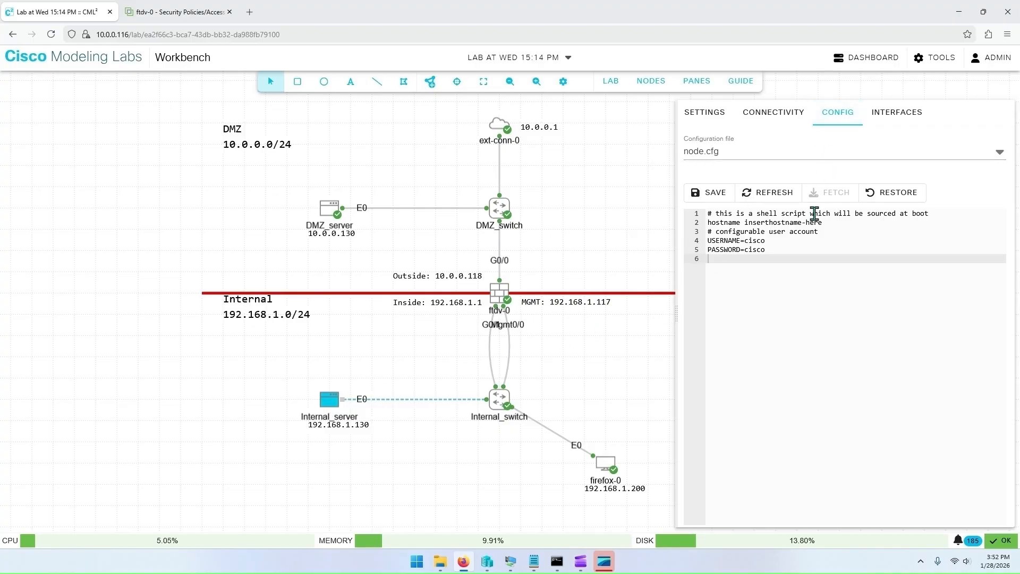
left_click_drag(769, 259, 708, 213)
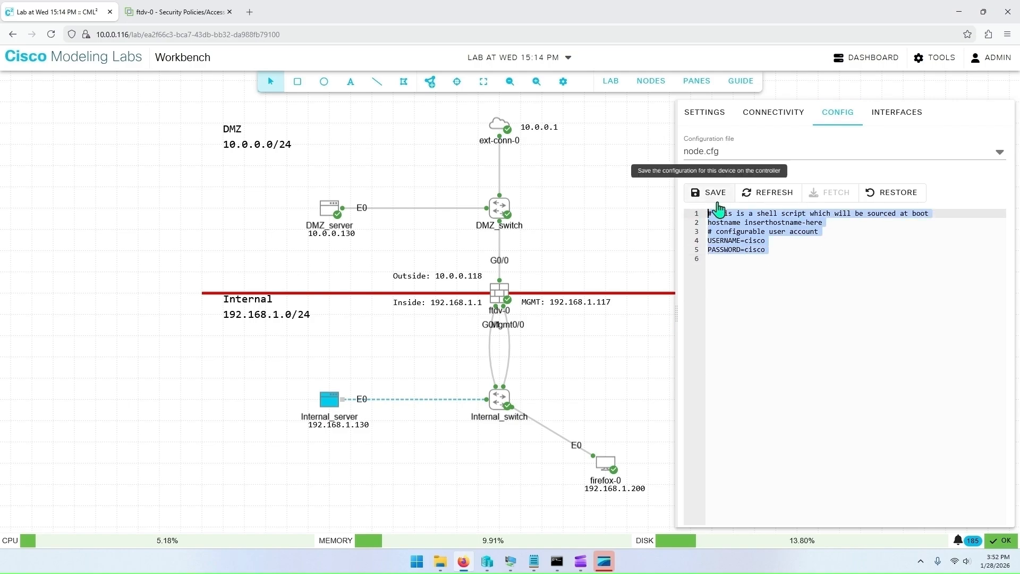
key("ctrl+v")
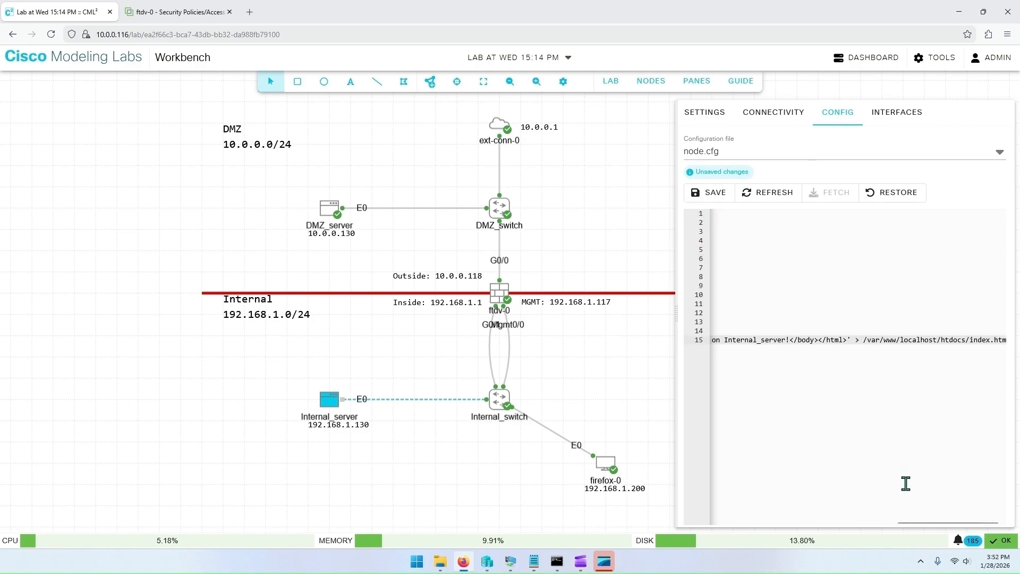
Step: Review the pasted script lines, including the lighttpd install and index page, and save Internal_server's configuration
left_click_drag(910, 523, 713, 520)
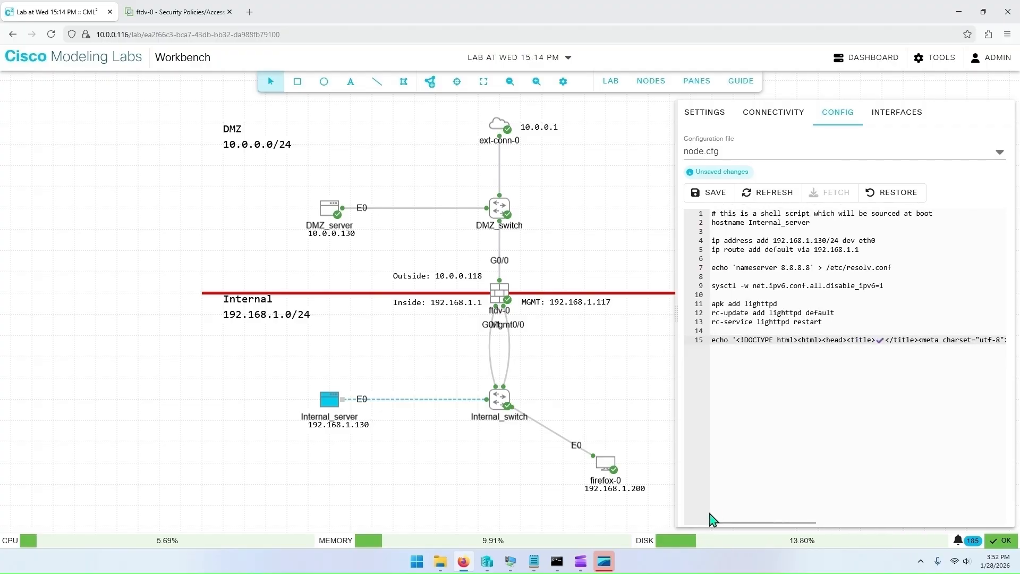
left_click(809, 223)
left_click_drag(809, 221, 700, 216)
left_click(779, 230)
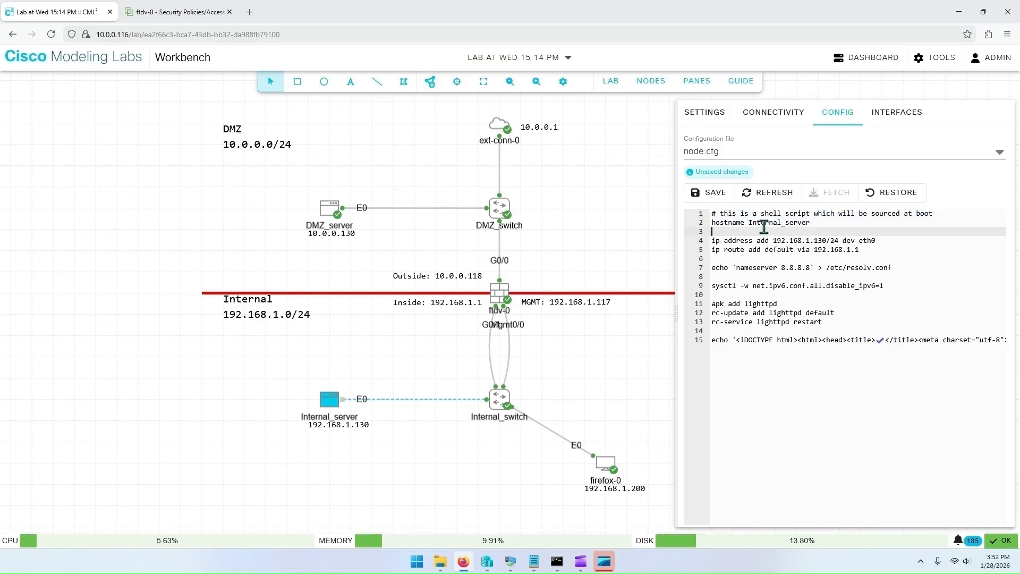
left_click_drag(757, 240, 860, 250)
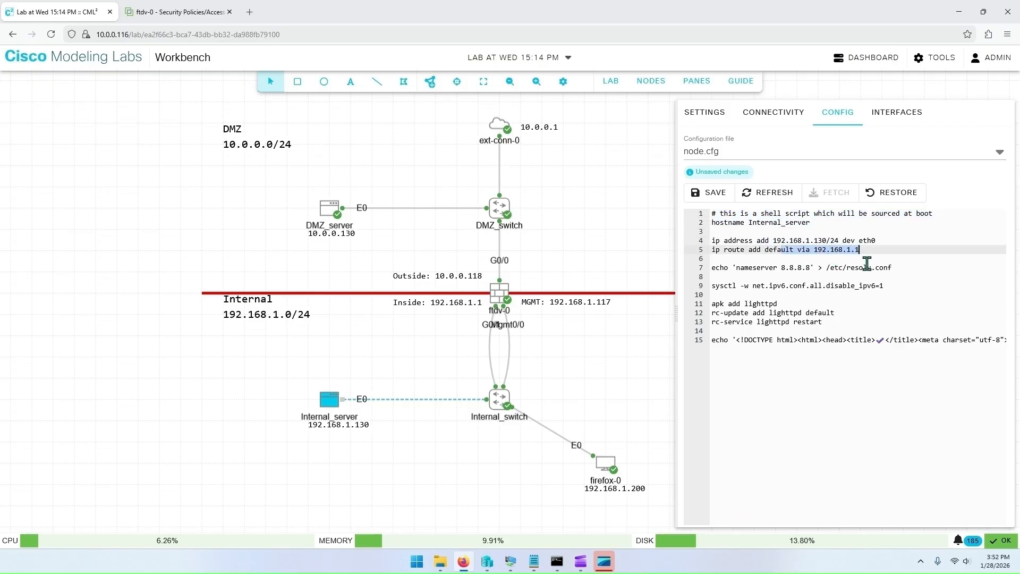
left_click(797, 270)
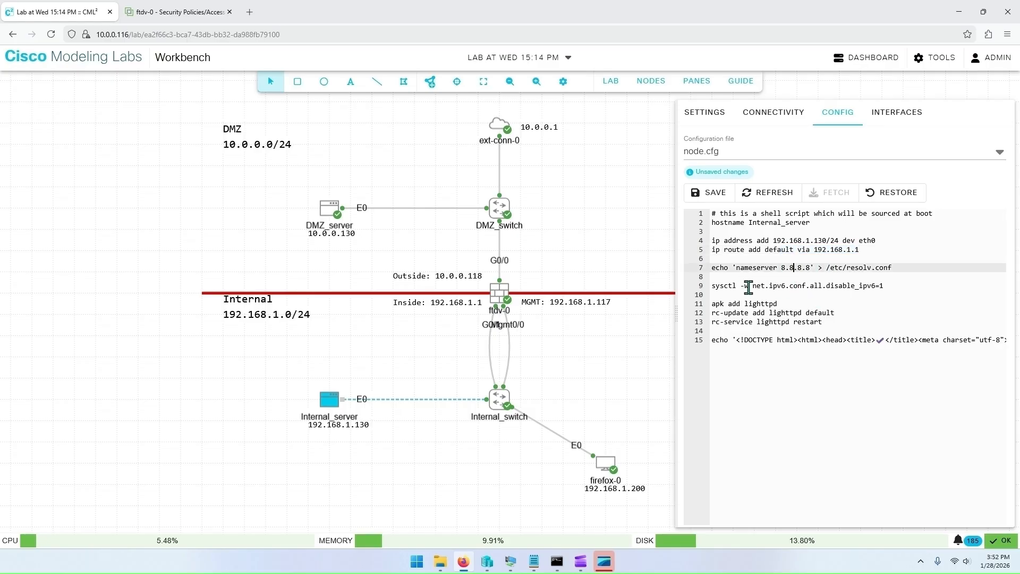
left_click_drag(748, 288, 891, 287)
left_click(828, 303)
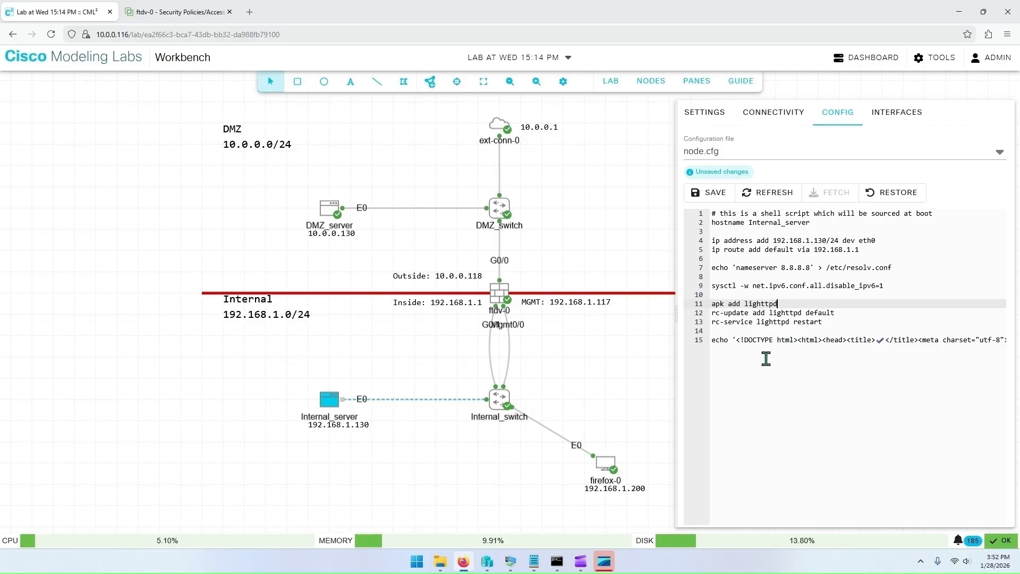
left_click(771, 341)
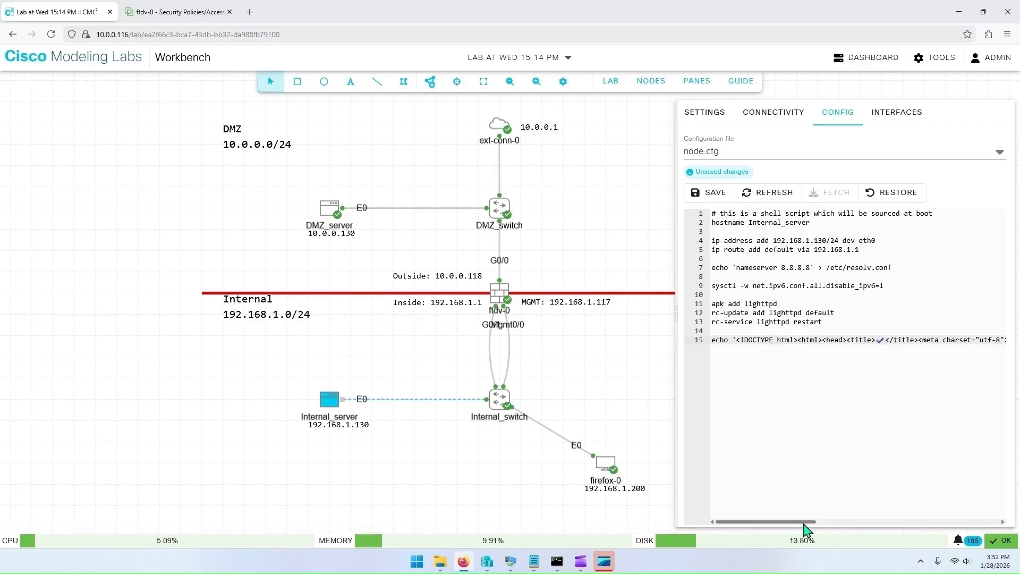
left_click_drag(804, 524, 941, 526)
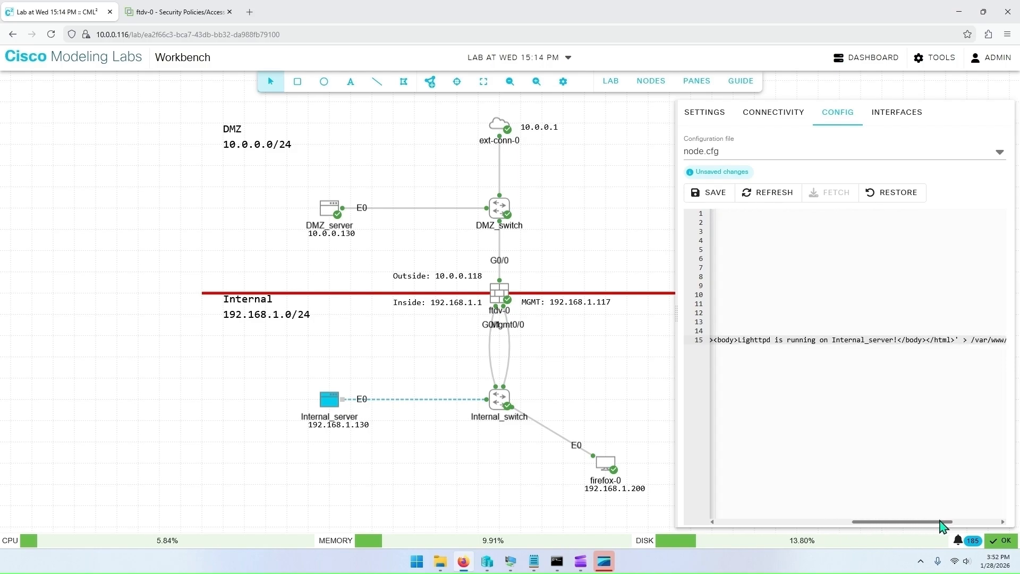
left_click_drag(739, 340, 887, 349)
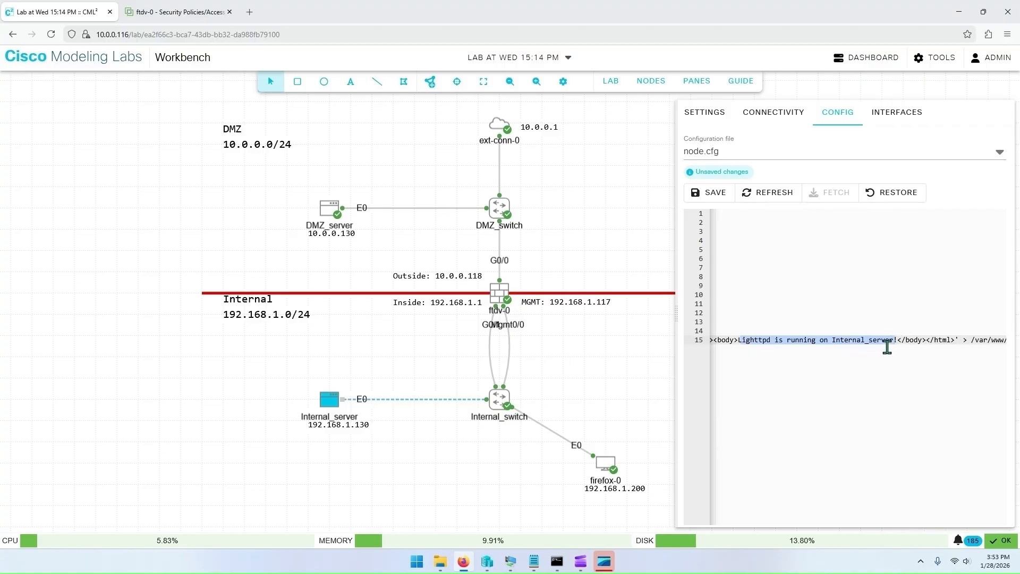
left_click(906, 372)
left_click_drag(935, 528, 779, 527)
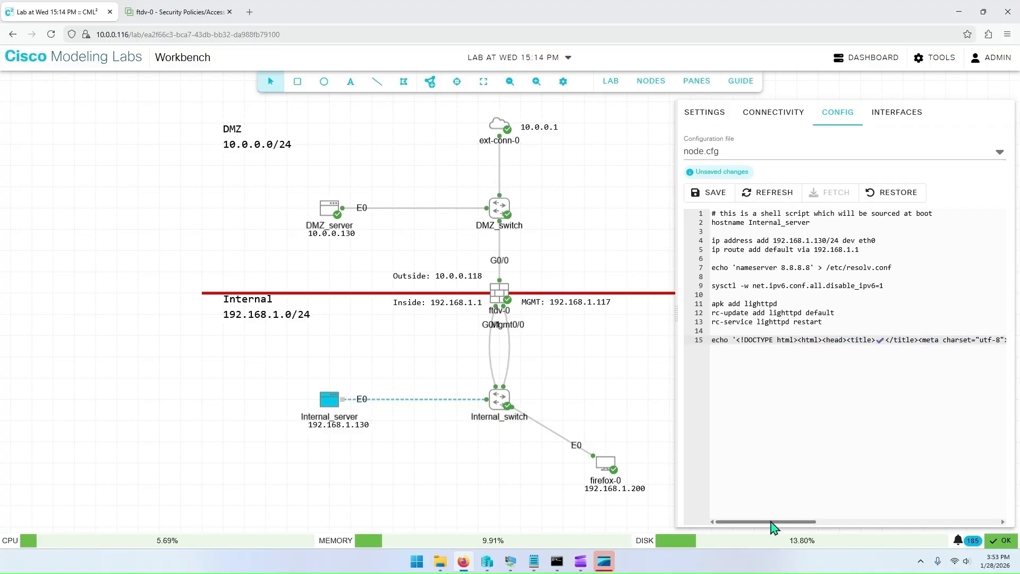
left_click(721, 201)
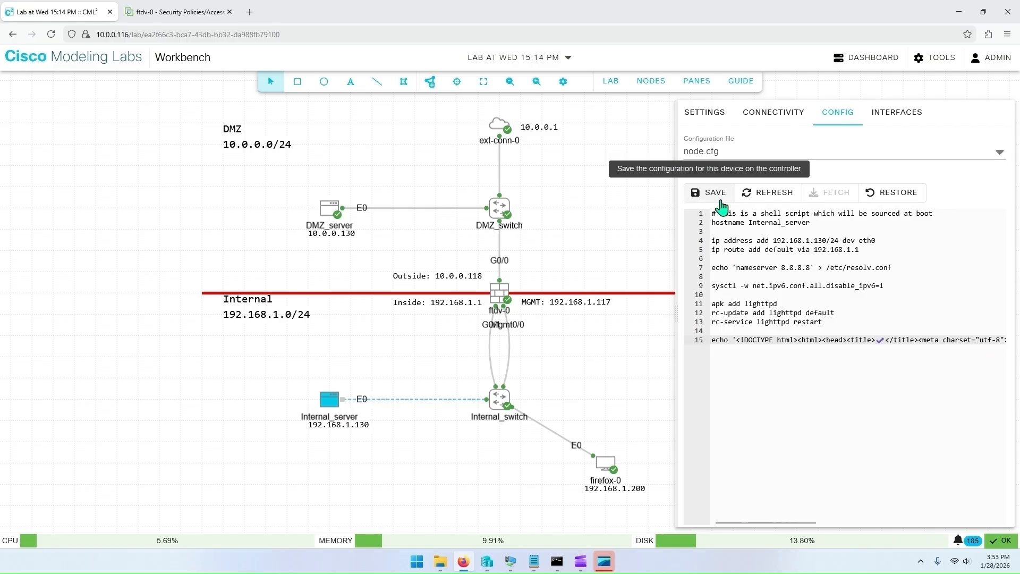
Step: Start the Internal_server node
left_click(441, 370)
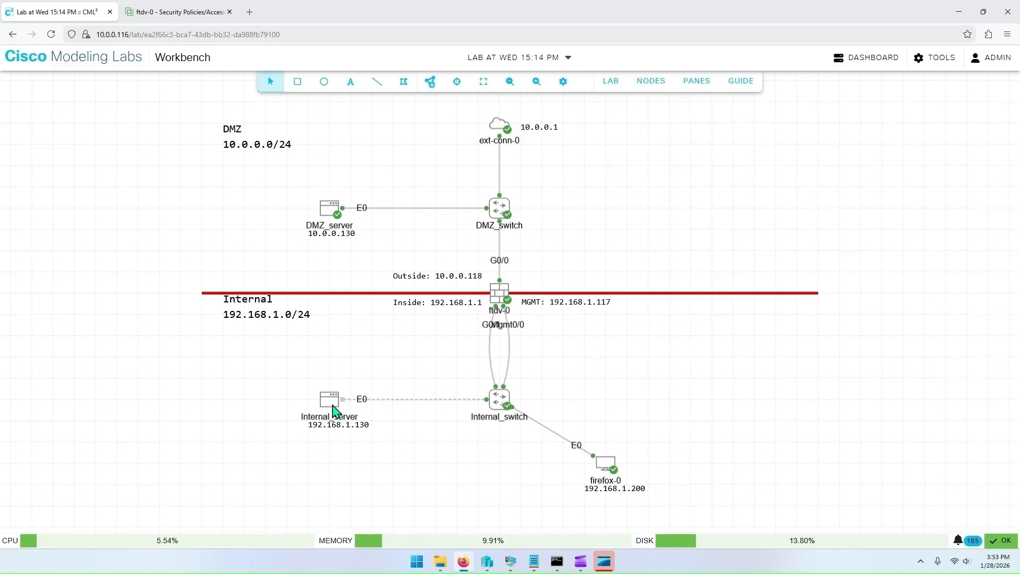
right_click(334, 410)
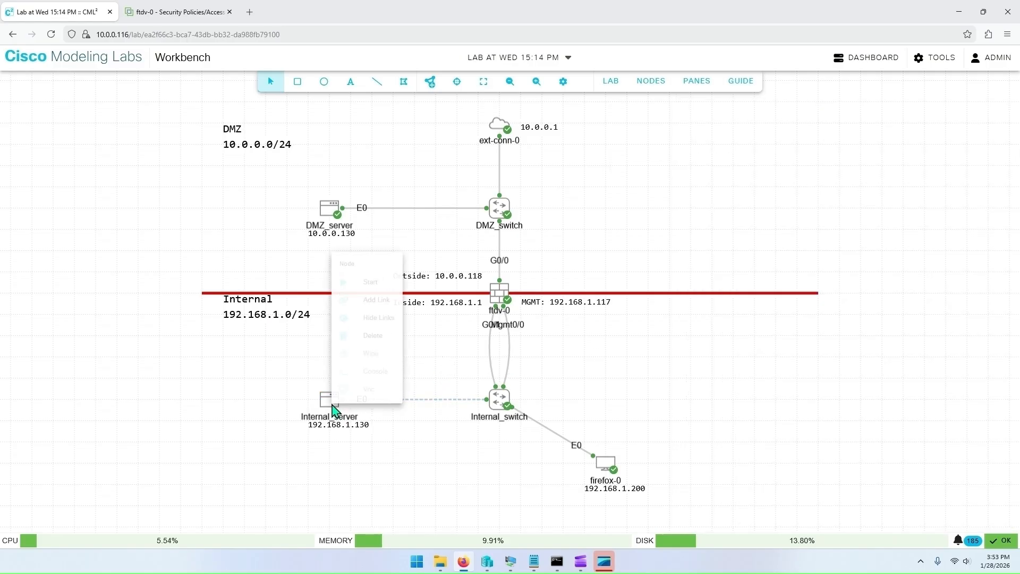
left_click(373, 274)
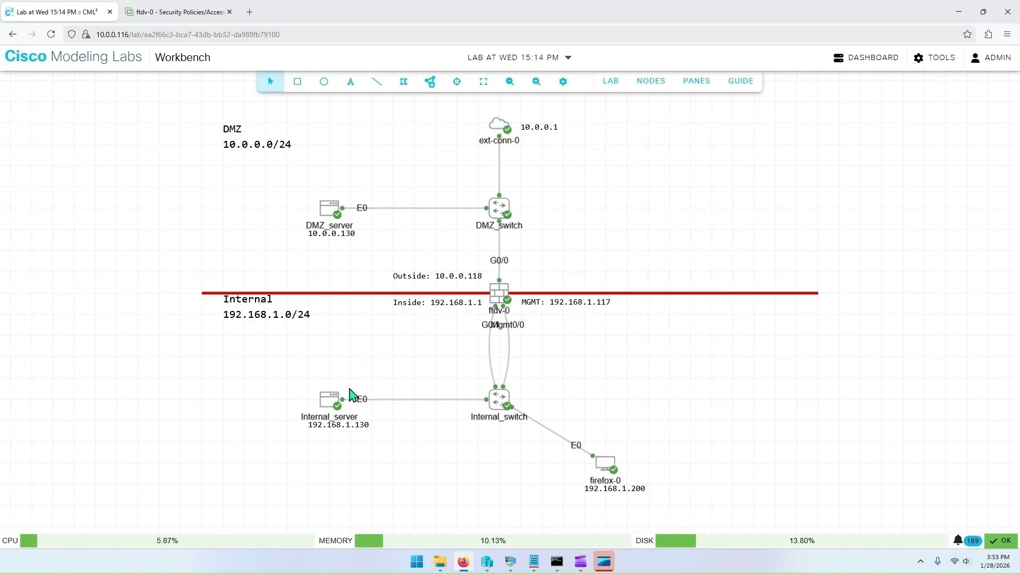
Step: Open Internal_server's console and log in as root
right_click(332, 405)
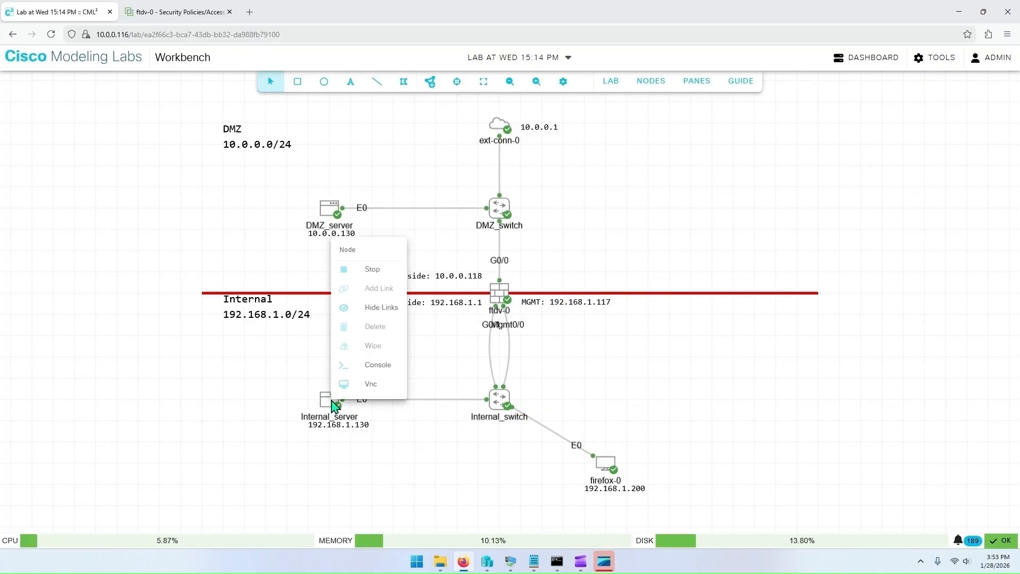
left_click(373, 365)
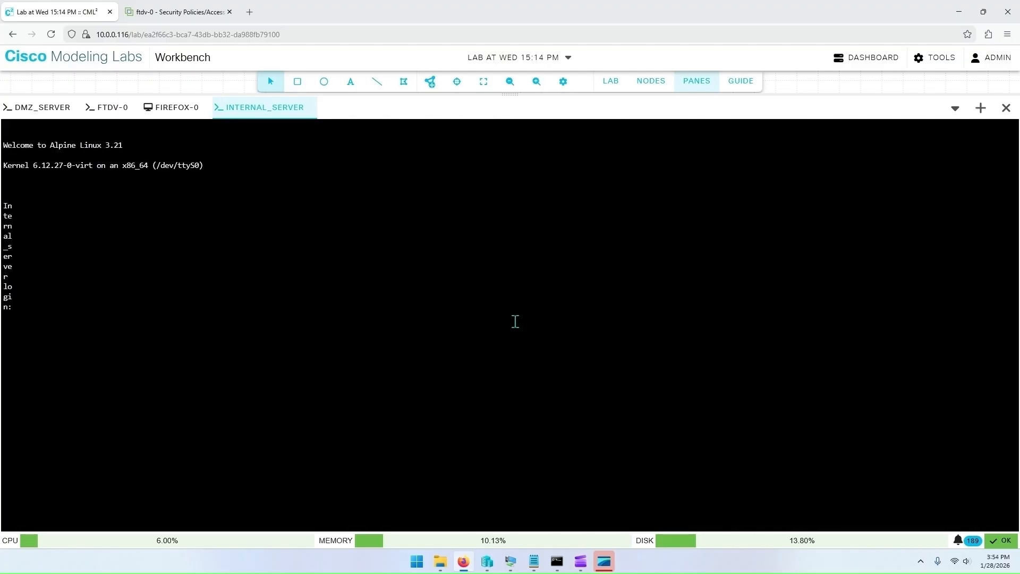
key("Return")
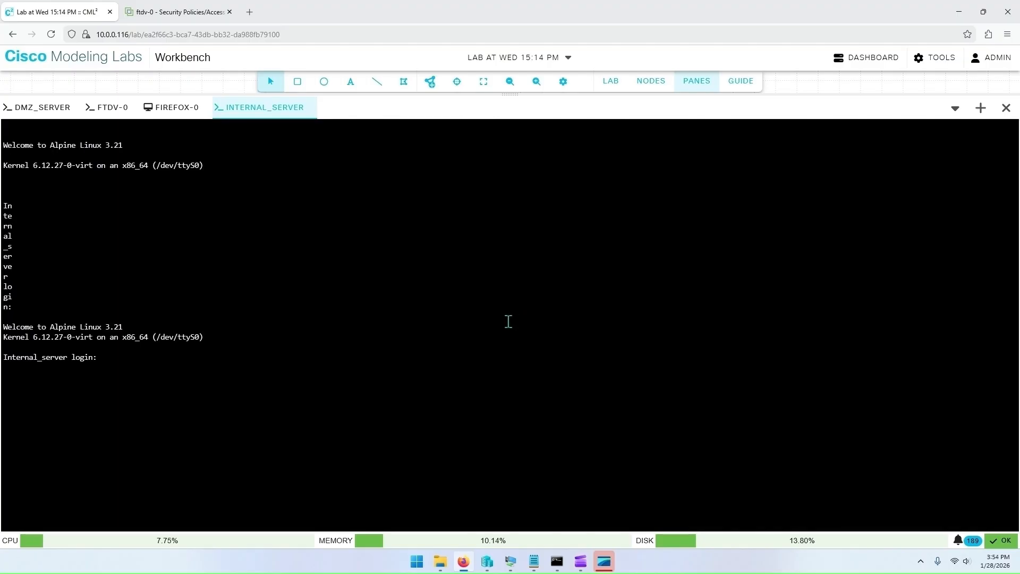
type("root")
key("Return")
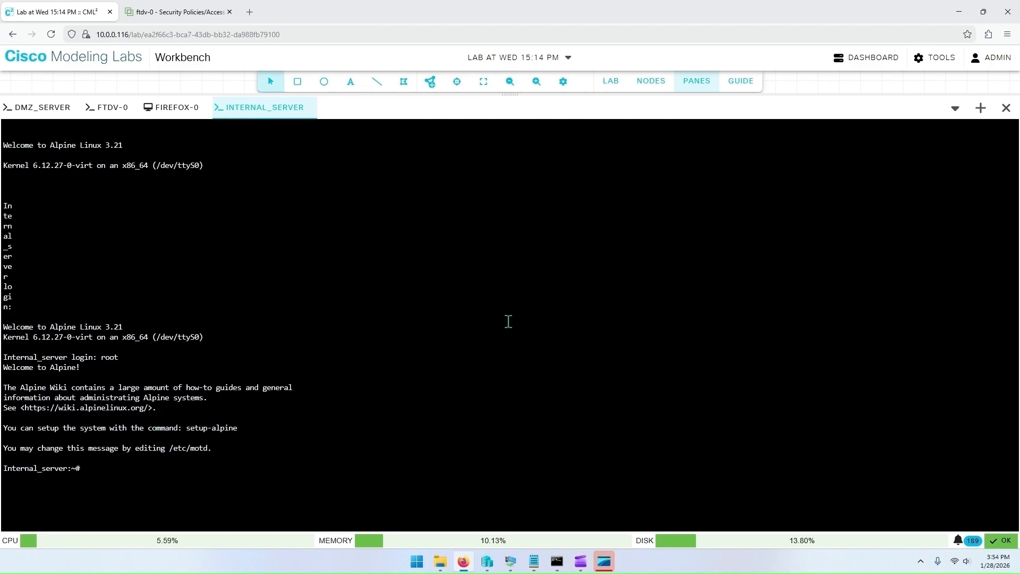
Step: Display Internal_server's interface addresses with ip add and check the eth0 address
type("ip add")
key("Return")
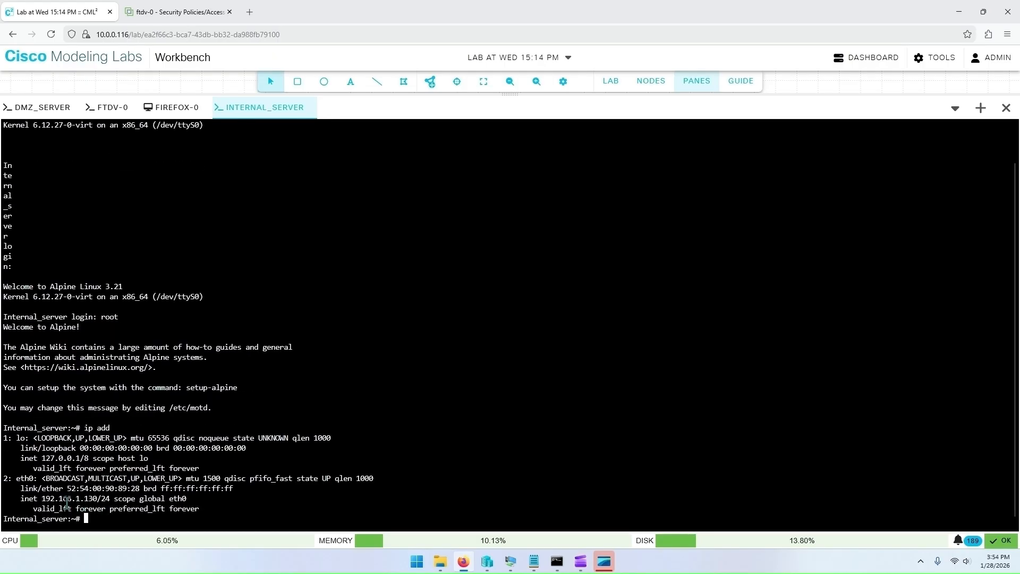
left_click_drag(43, 499, 100, 500)
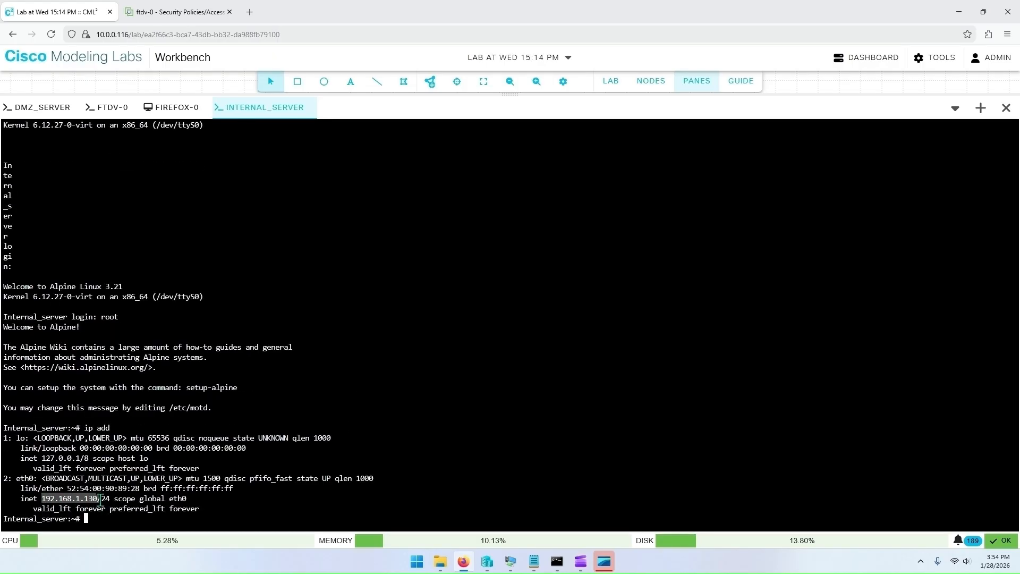
left_click(97, 498)
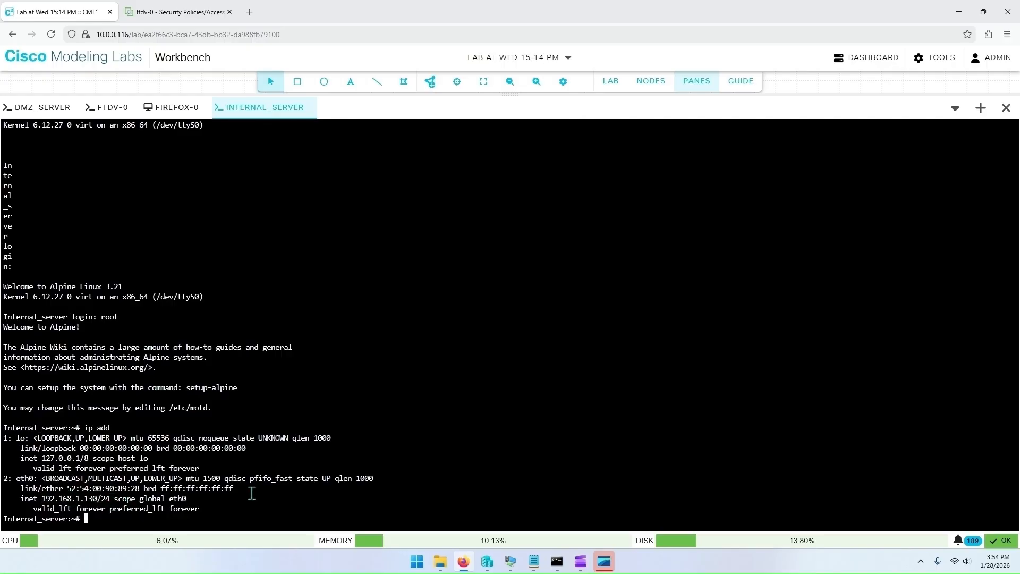
Step: Ping 10.0.0.1 from the Internal_server console and stop the ping
type("ing 10.0.0.1")
key("Return")
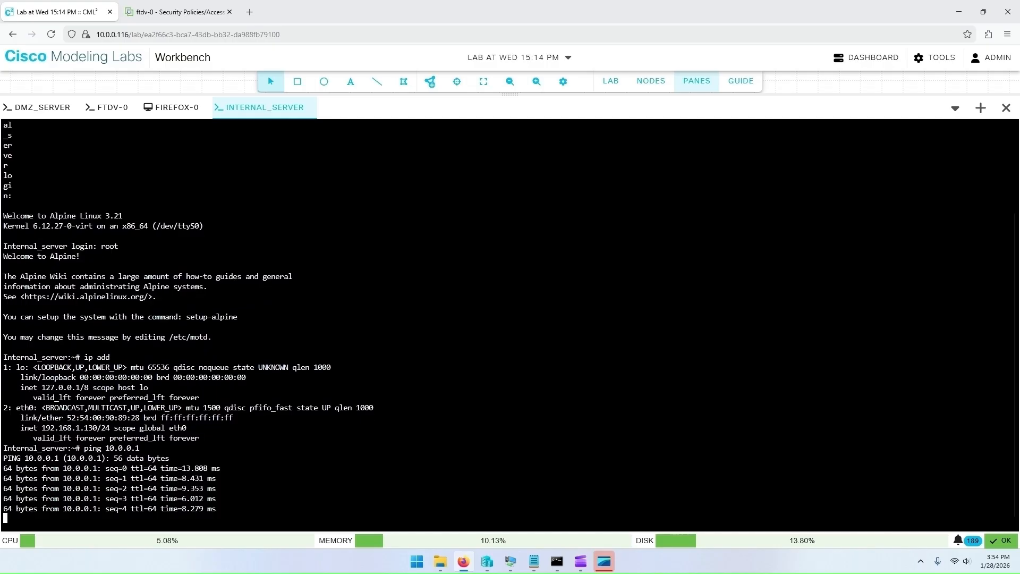
key("ctrl+c")
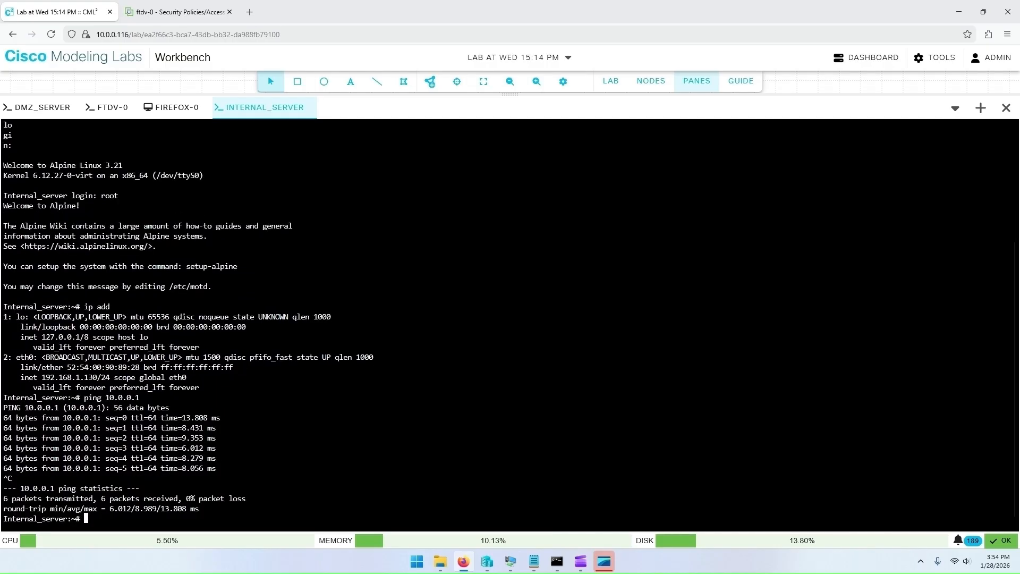
Step: Ping 1.1.1.1 and google.com from the Internal_server console, stopping each ping
type("ping ")
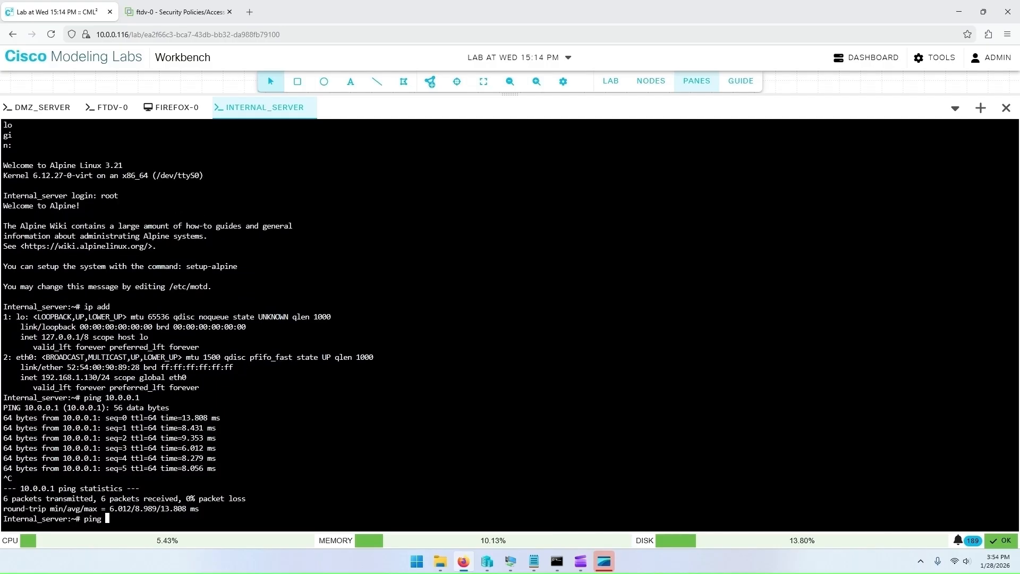
type("1.1.1.1")
key("Return")
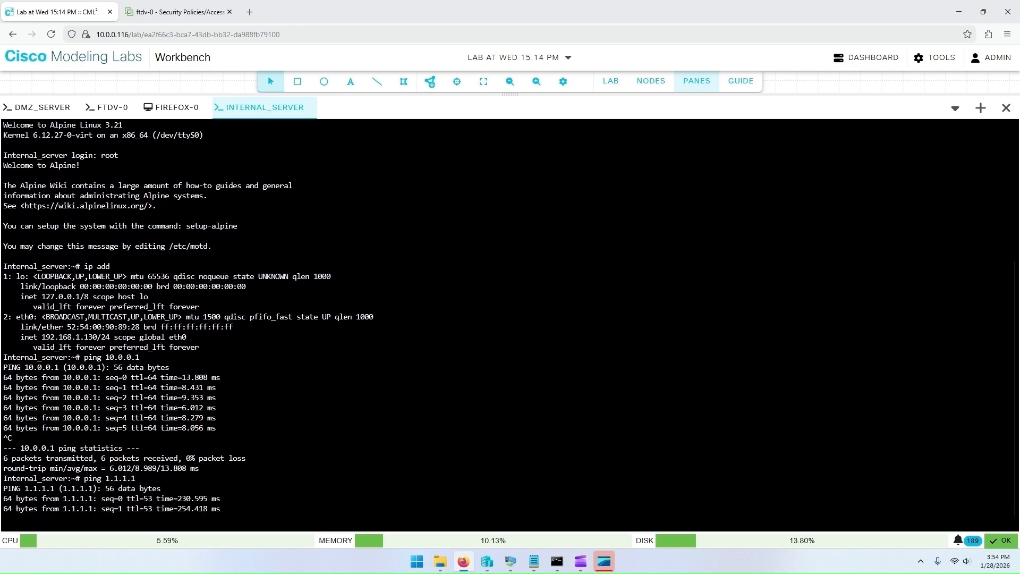
key("ctrl+c")
type("ping google.com")
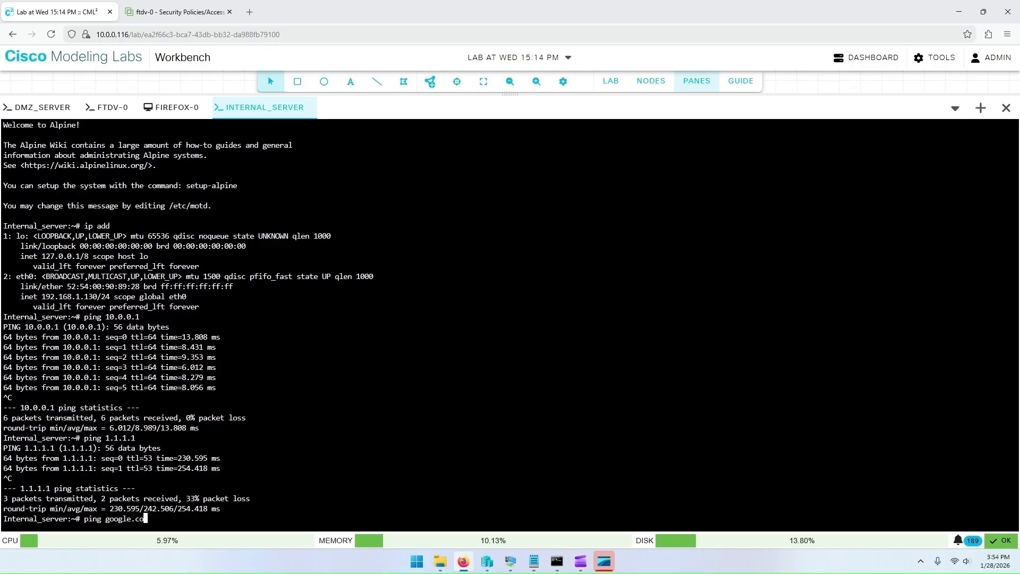
key("Return")
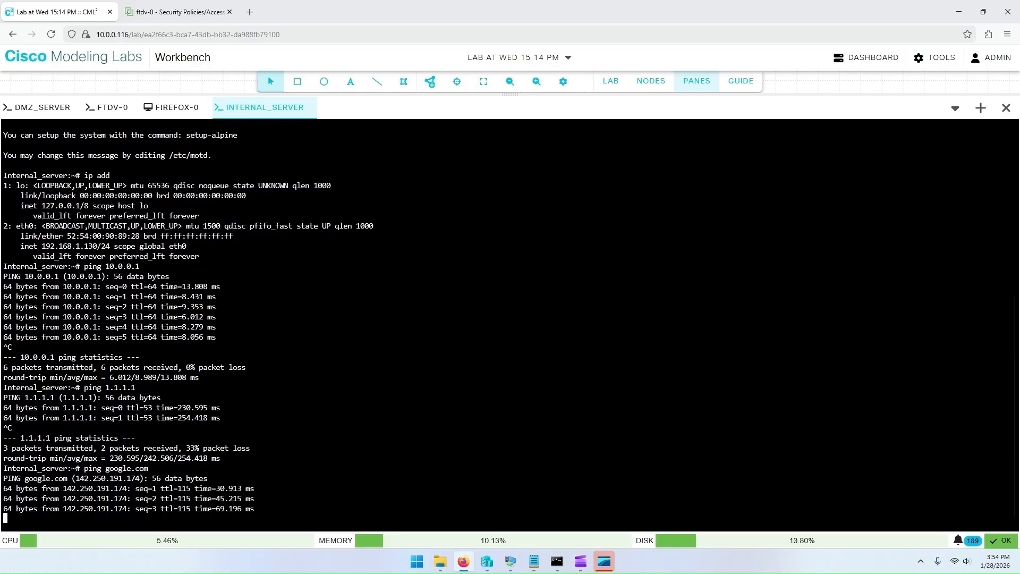
key("ctrl+c")
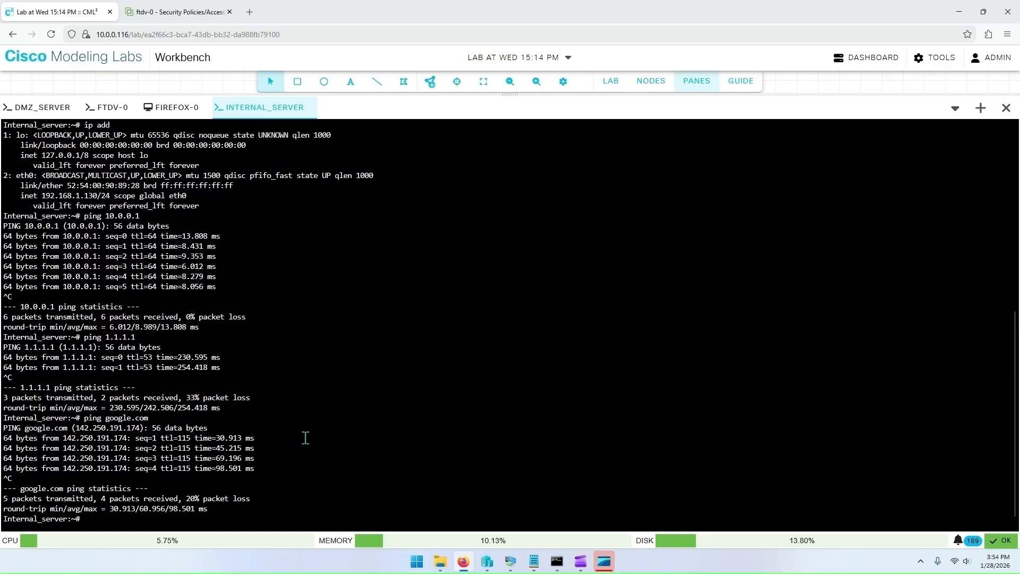
Step: Close the console panes and open a new private browser window
left_click(696, 82)
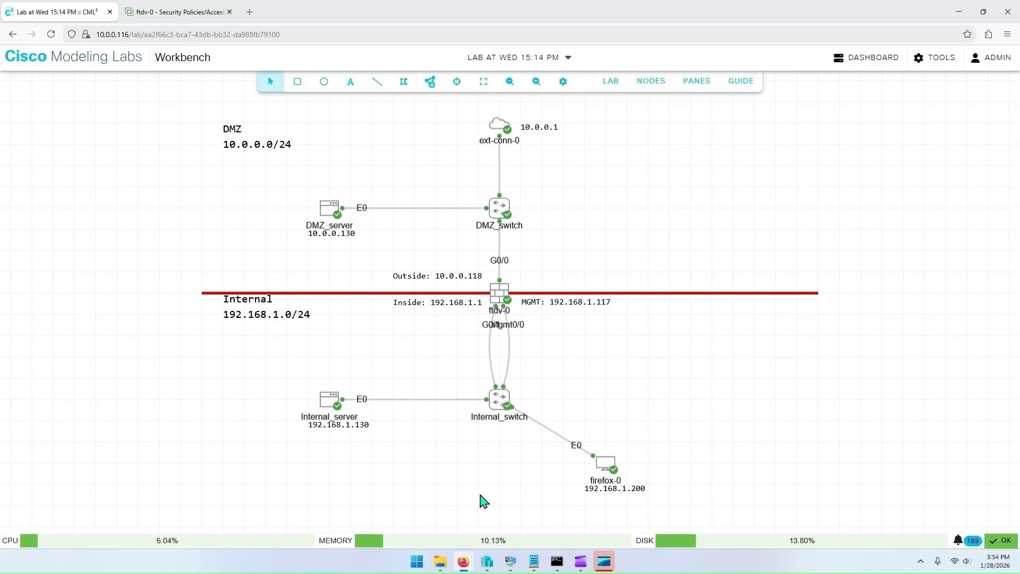
right_click(464, 567)
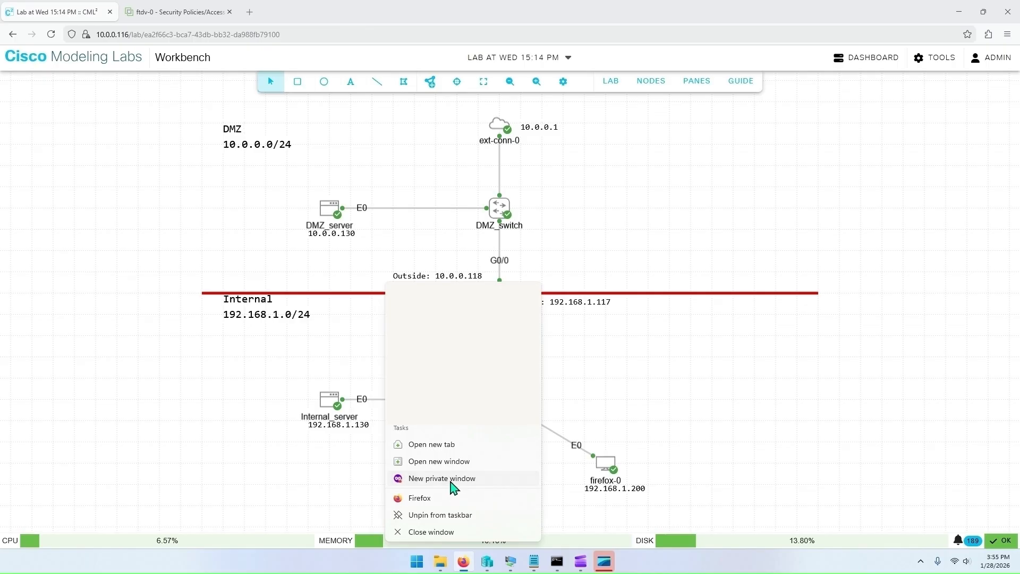
left_click(452, 480)
Step: Browse to 192.168.1.130 in the private window to load Internal_server's web page
left_click(343, 33)
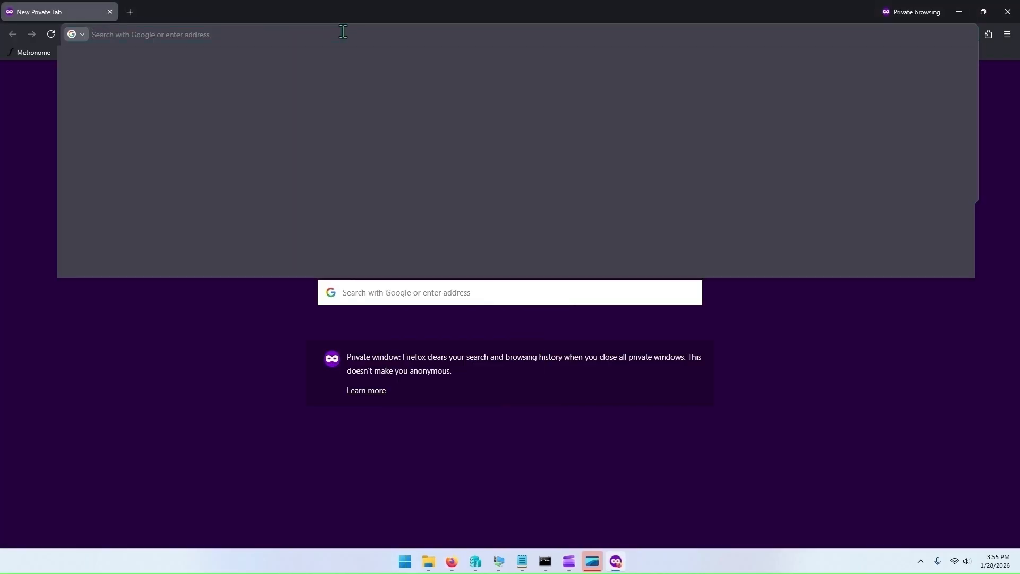
type("1")
key("BackSpace")
key("BackSpace")
type("19")
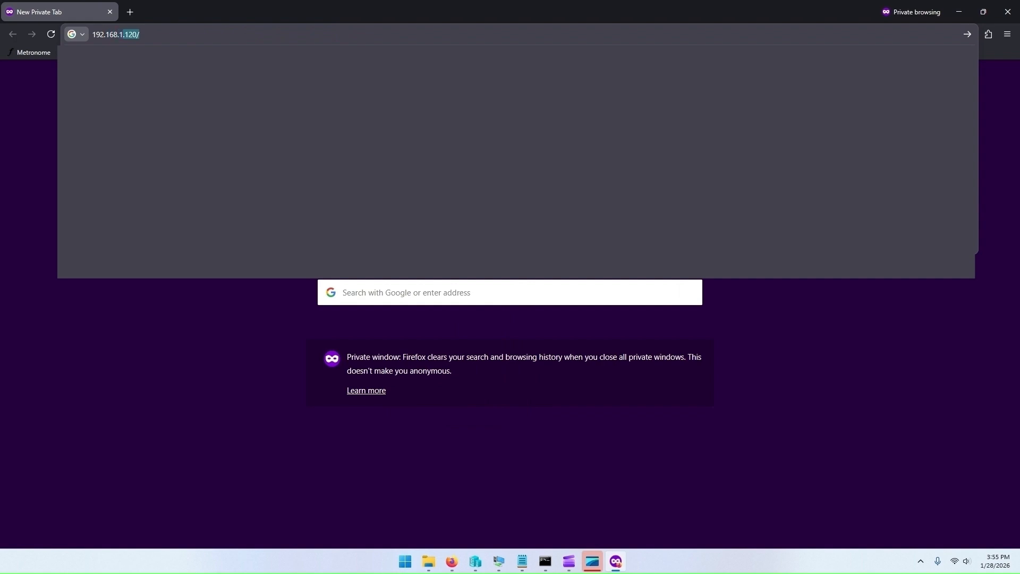
type("2.168.1.130")
key("Return")
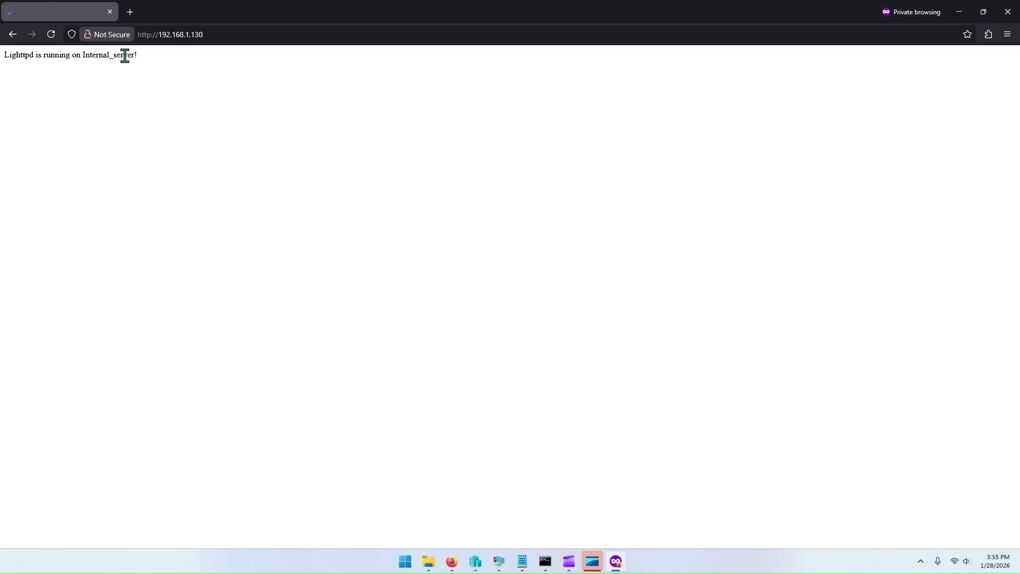
Step: Highlight the served page text on Internal_server's web page and close the private browser window
left_click_drag(142, 59, 6, 63)
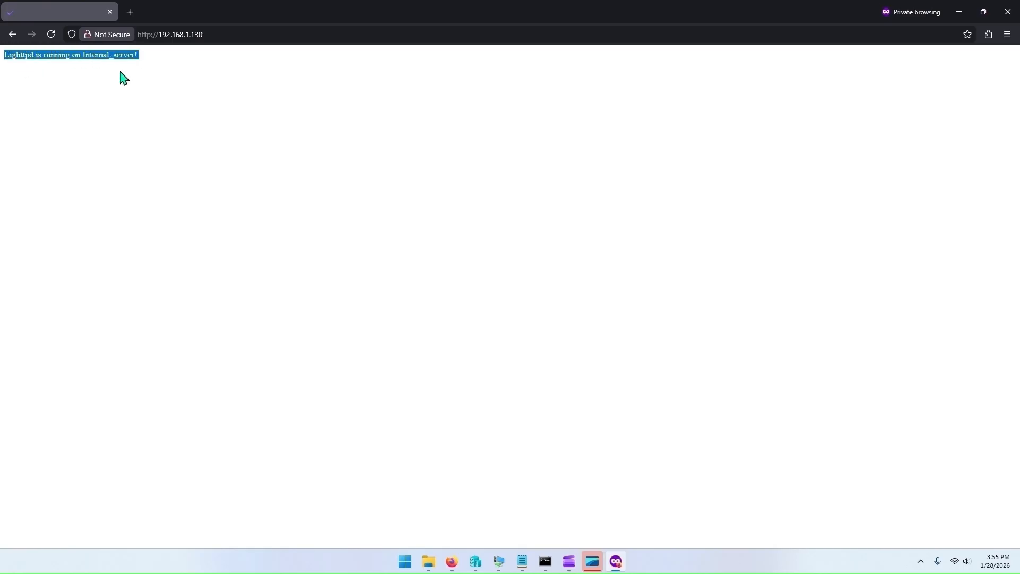
left_click(165, 77)
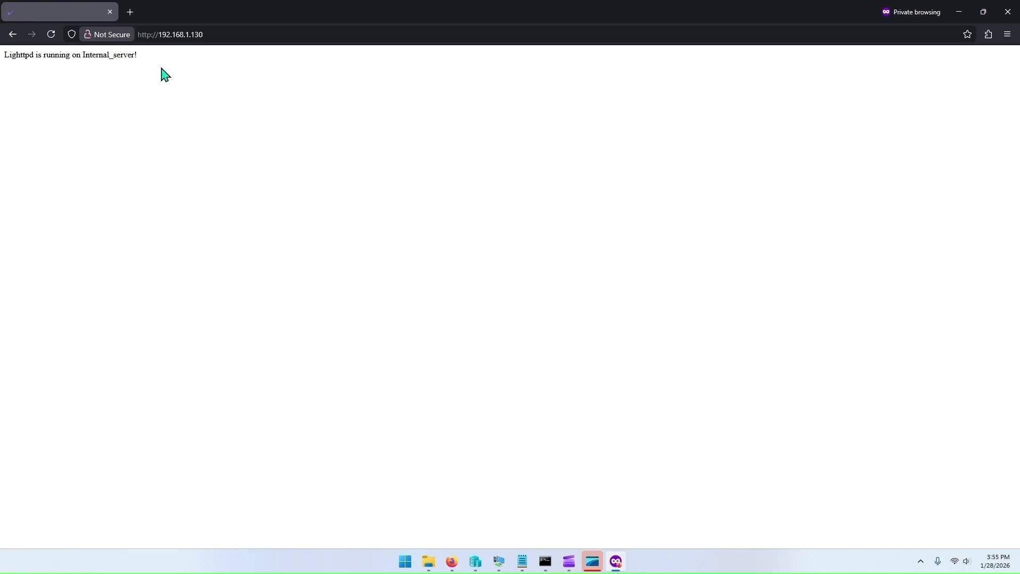
left_click(1006, 16)
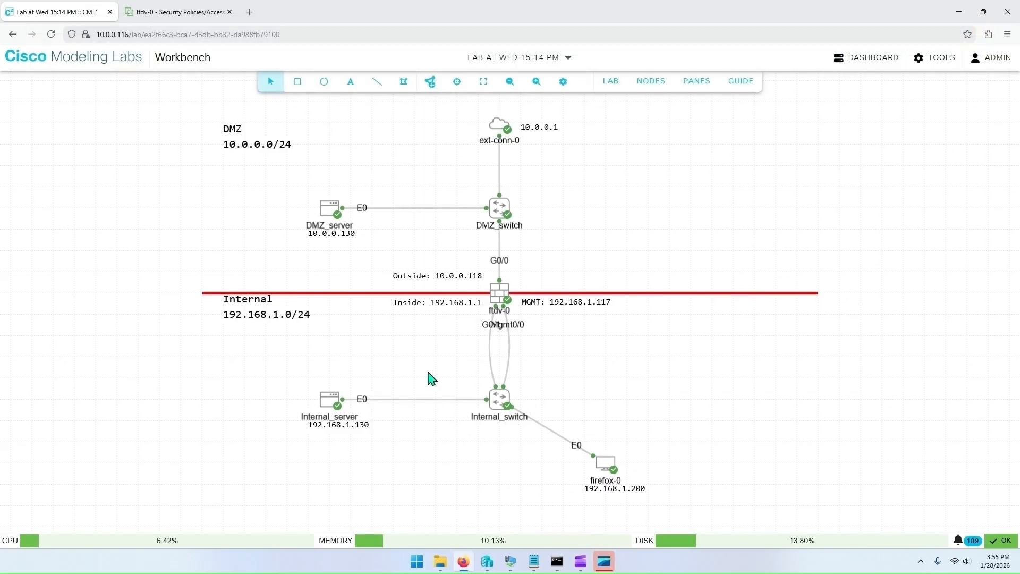
Step: Open the console panes and ping 10.0.0.130 from the Internal_server console, stopping the ping
left_click(696, 81)
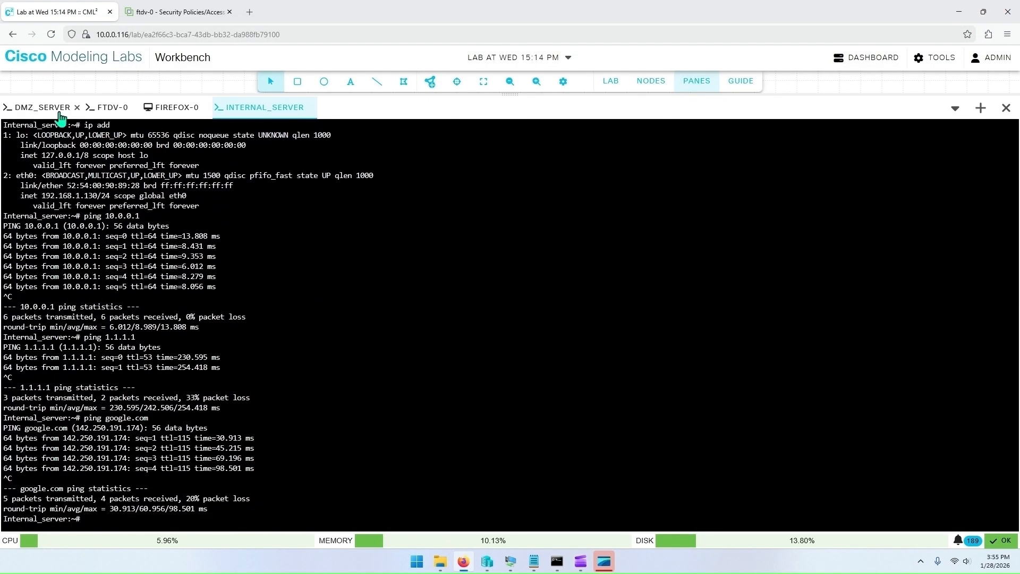
type("ping 10.0.0.130")
key("Return")
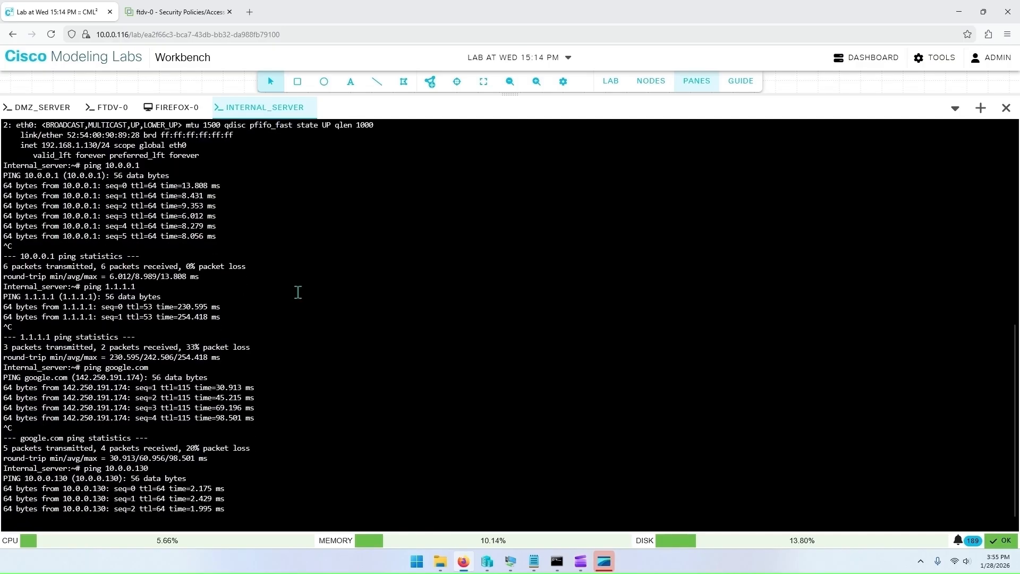
key("ctrl+c")
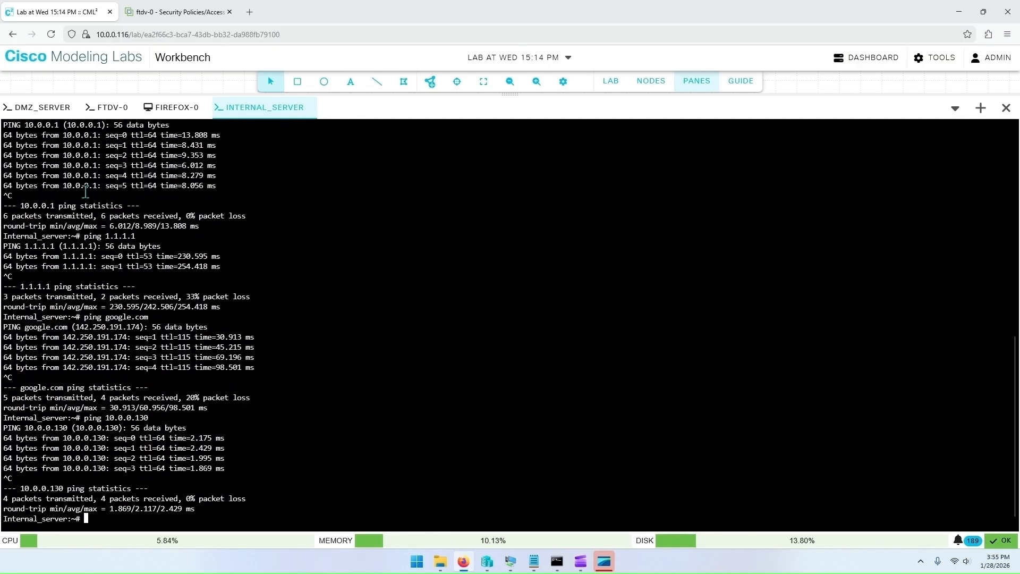
Step: Switch to the DMZ_server console, ping 192.168.1.130 and stop the ping
left_click(15, 108)
key("Return")
type("ping 192.168.1.130")
key("Return")
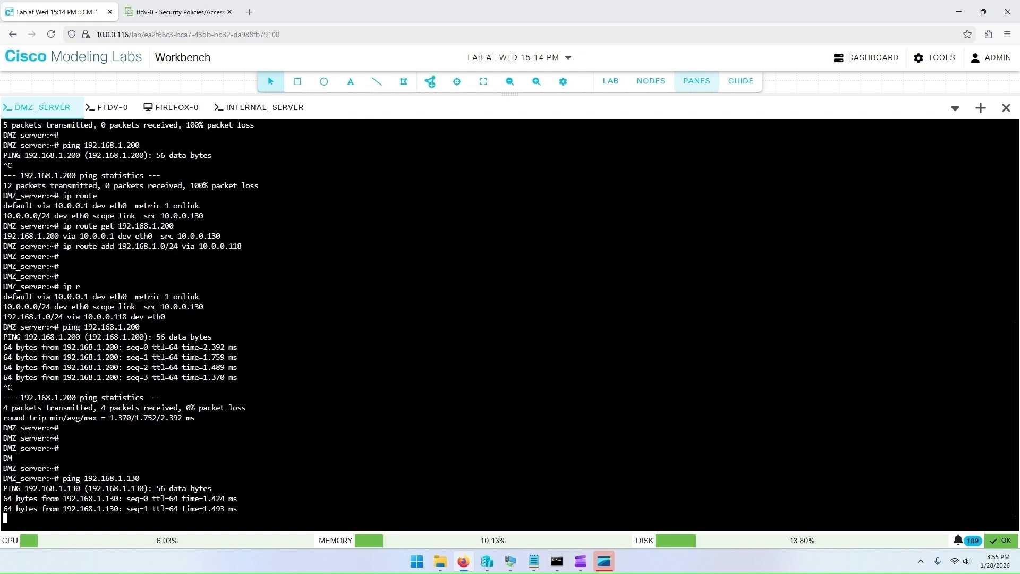
key("ctrl+c")
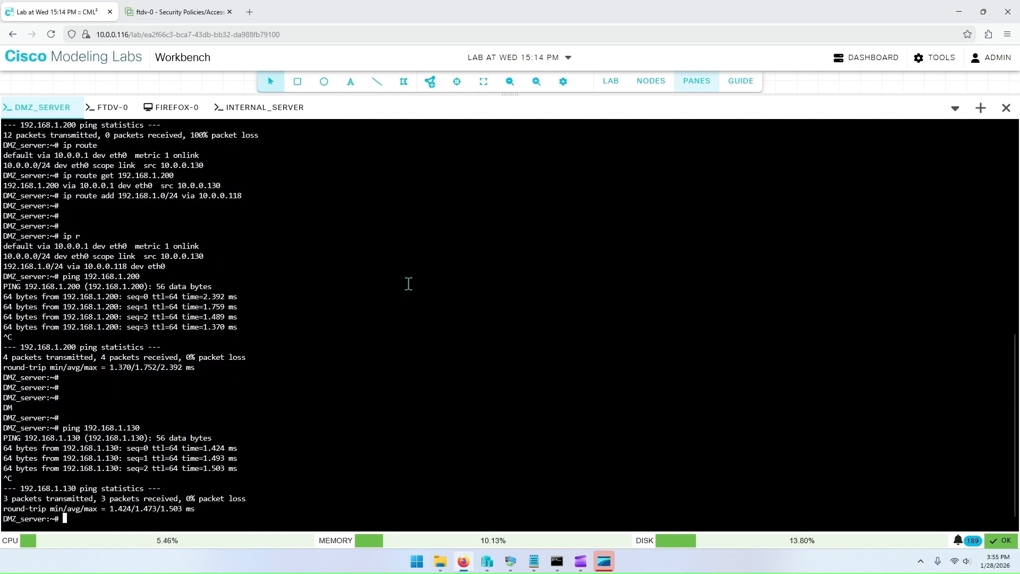
Step: Switch to the ftdv-0 console and run show xlate to list the firewall's address translations
left_click(108, 112)
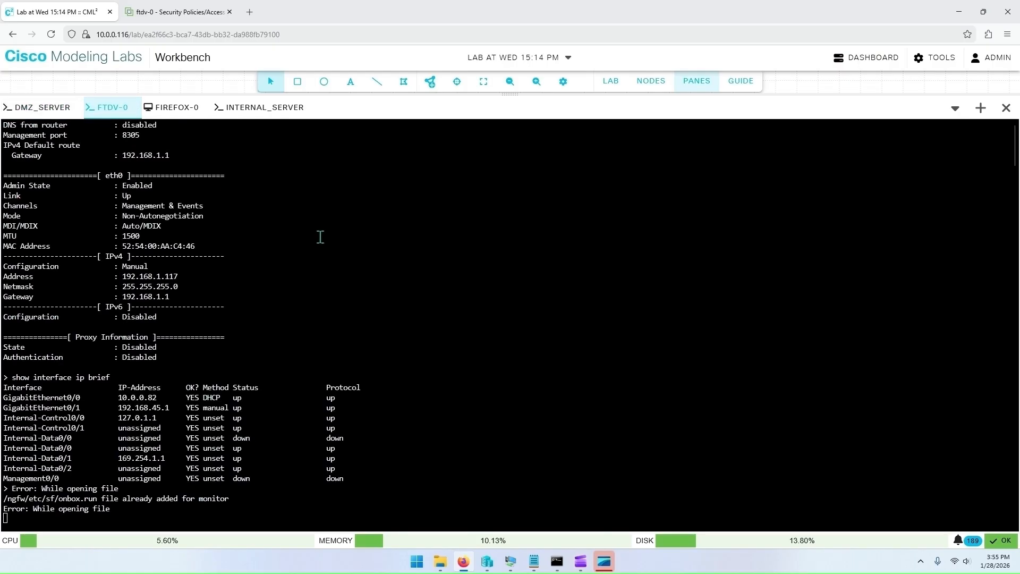
key("Return")
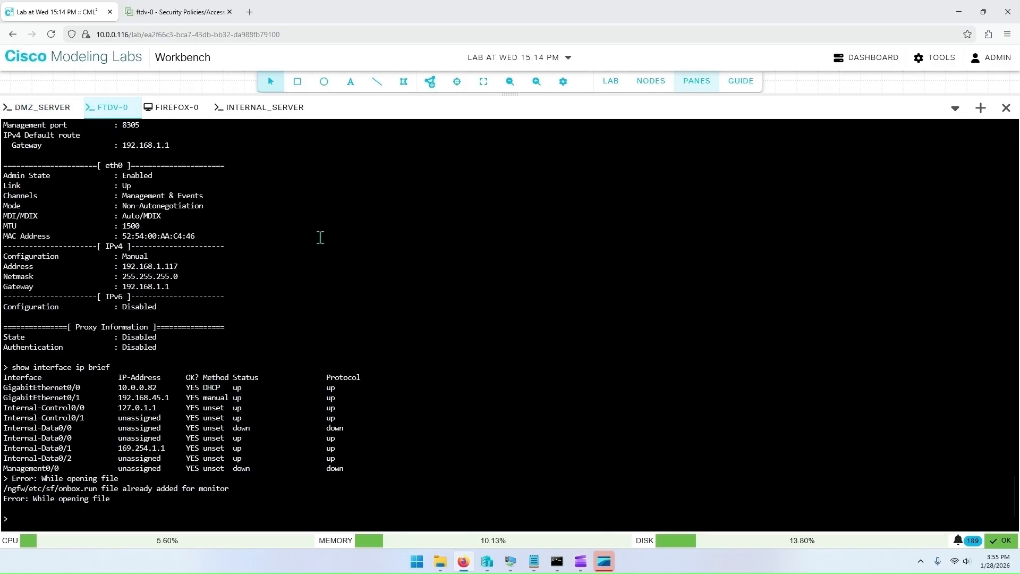
type("show xlate")
key("Return")
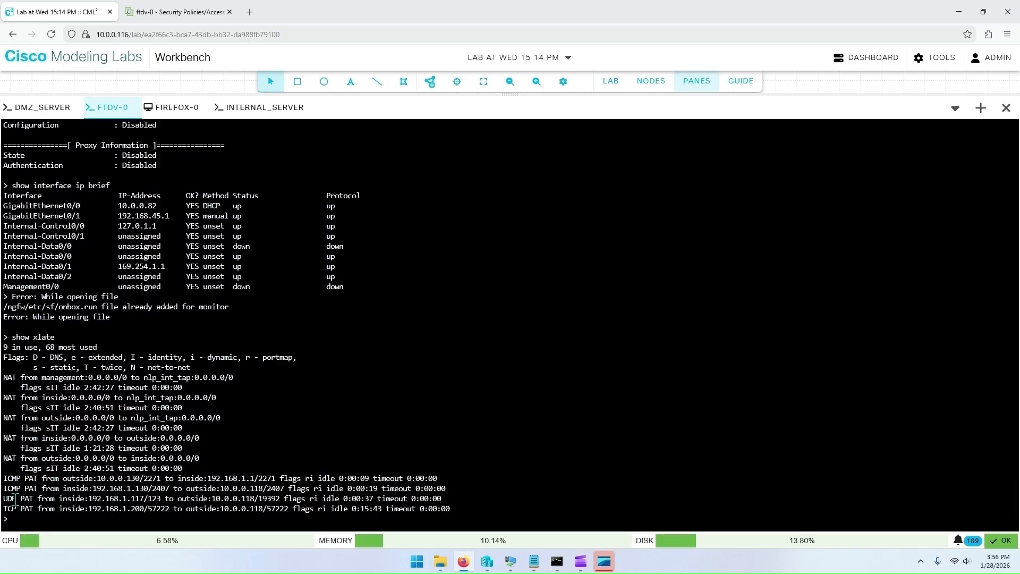
Step: Highlight the ICMP, UDP and TCP PAT entries in the show xlate output to examine their inside and outside addresses
left_click_drag(5, 500, 164, 499)
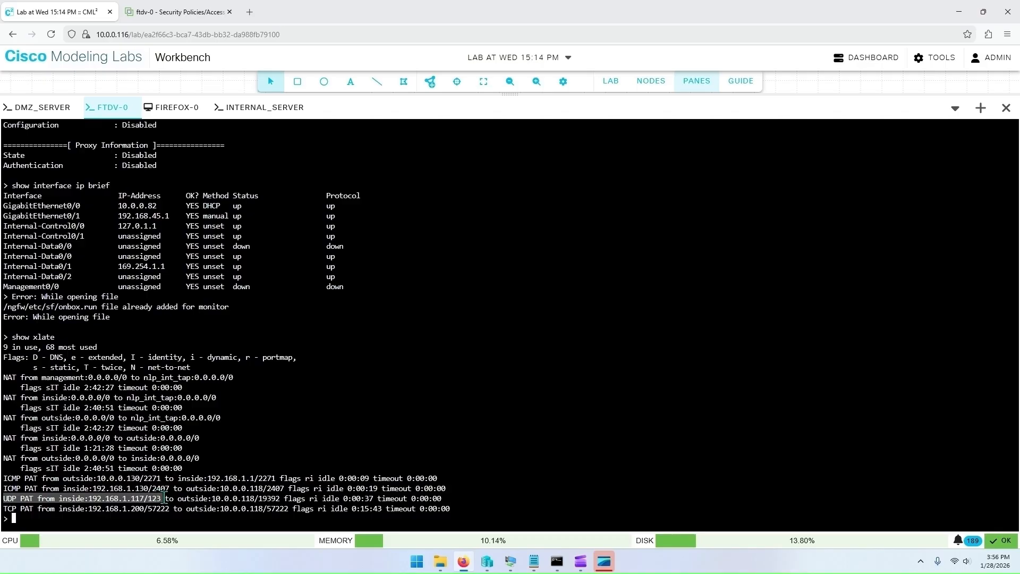
left_click(160, 499)
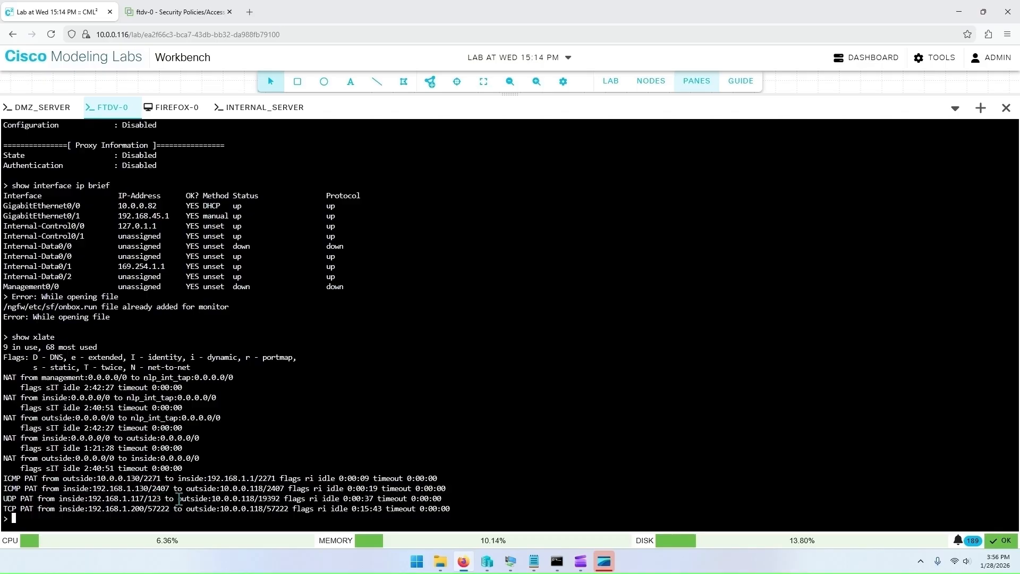
left_click_drag(90, 498, 144, 497)
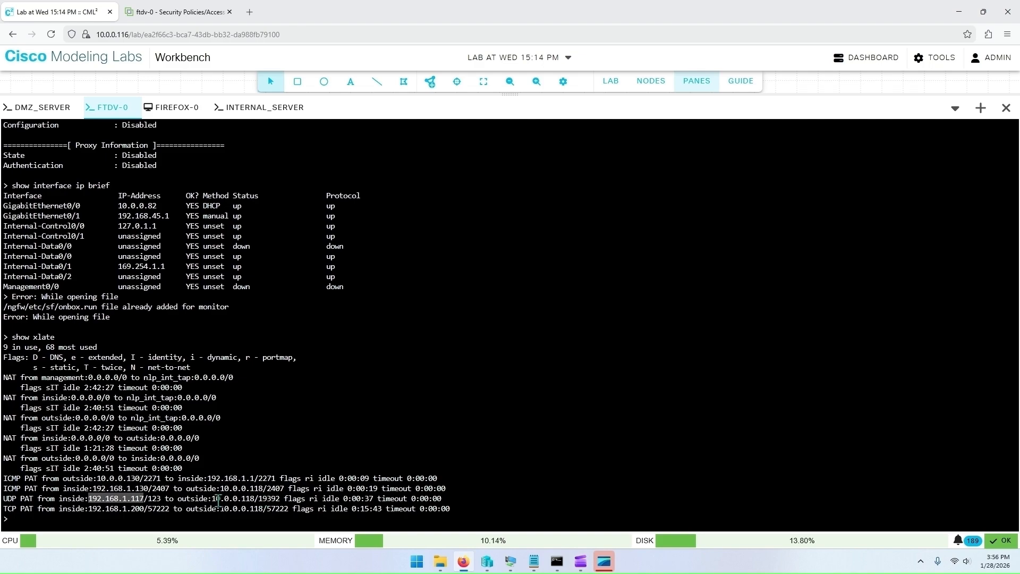
left_click_drag(178, 498, 255, 500)
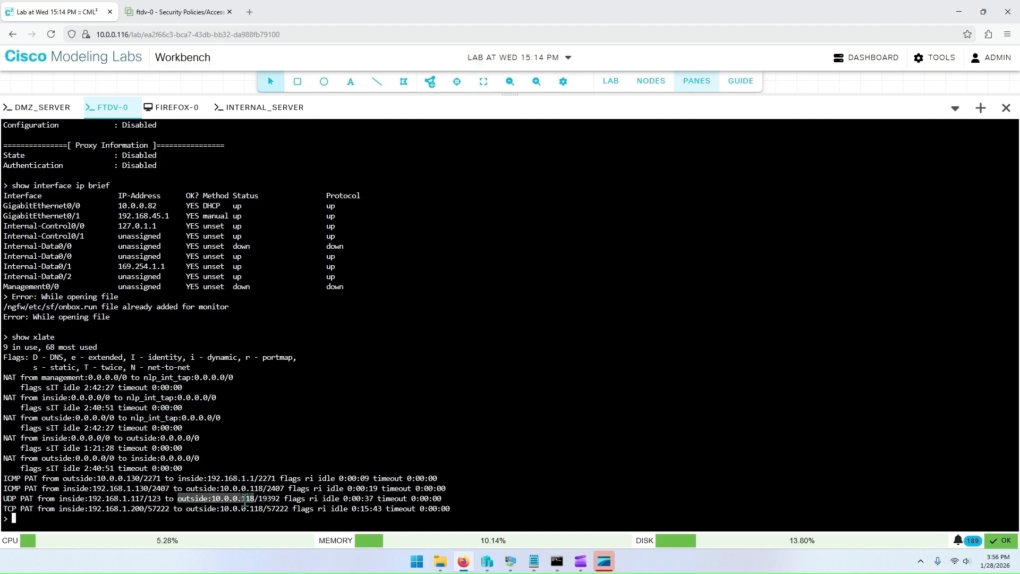
left_click(202, 499)
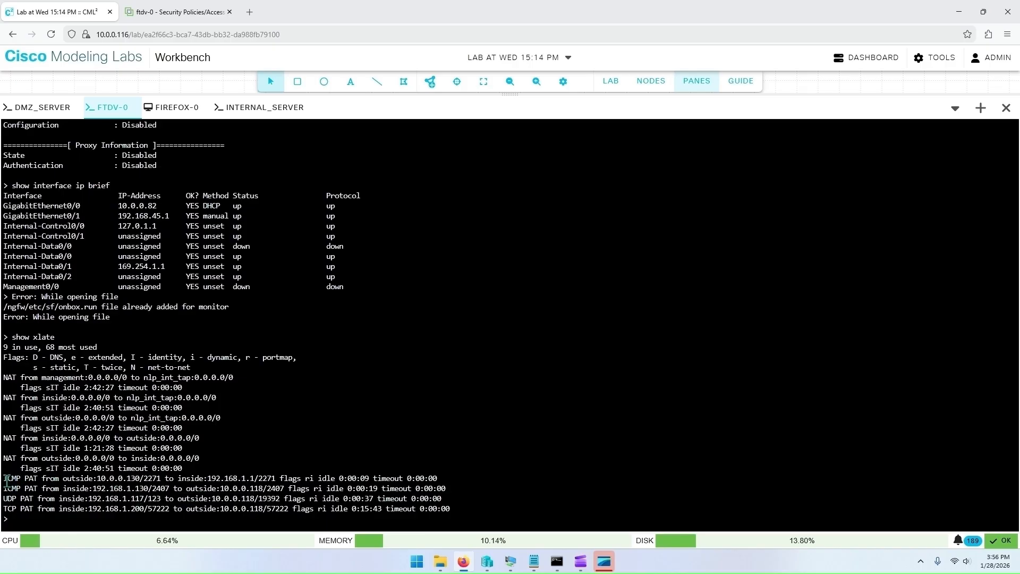
left_click_drag(4, 480, 178, 480)
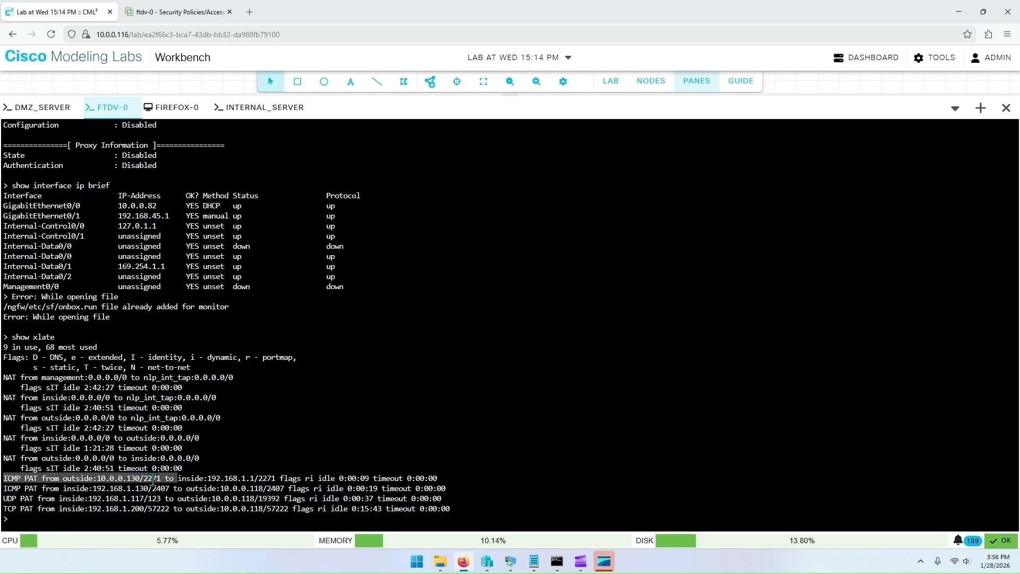
left_click(149, 479)
double_click(133, 479)
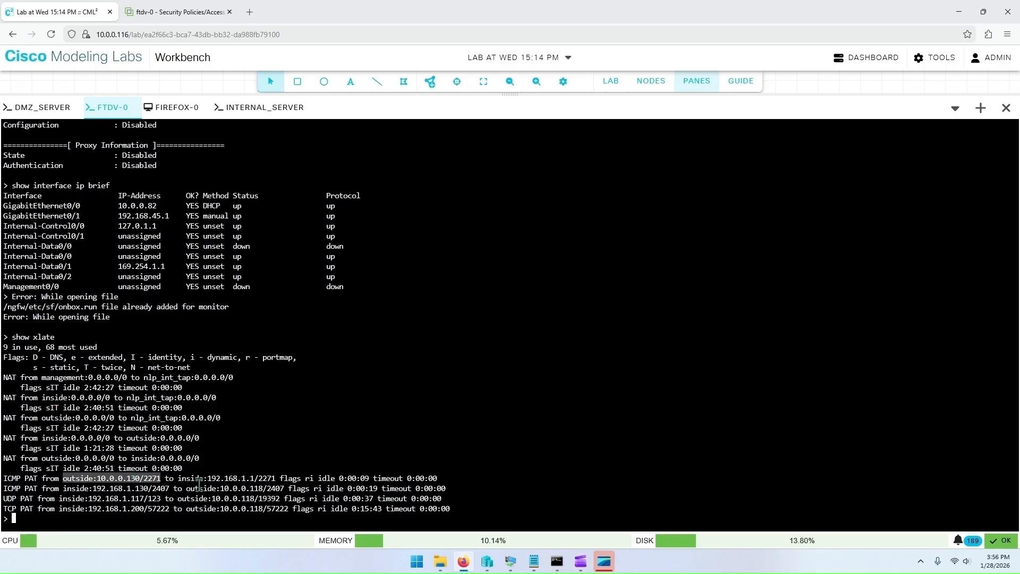
double_click(243, 479)
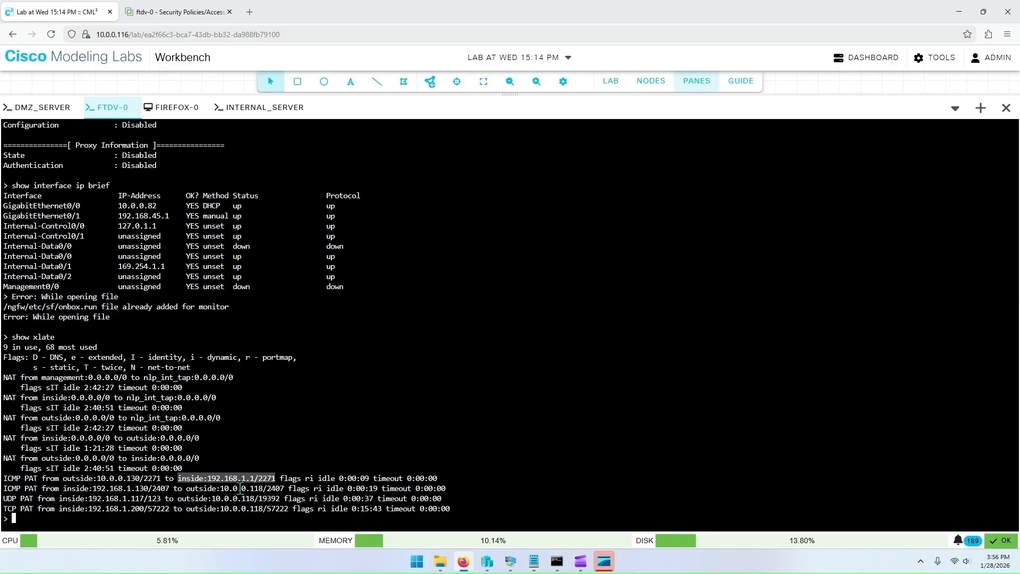
left_click(137, 489)
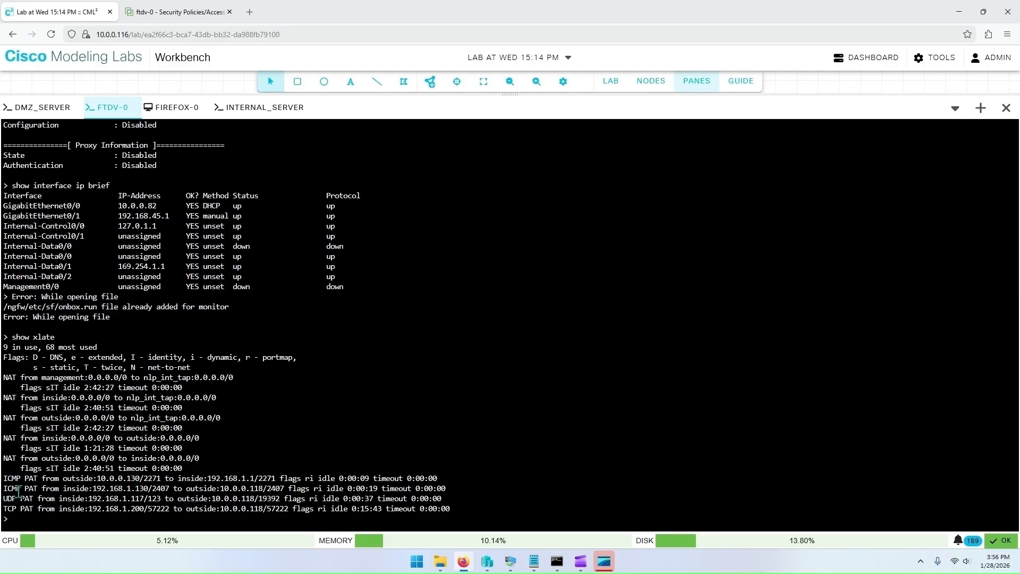
left_click_drag(63, 488, 260, 488)
left_click(260, 488)
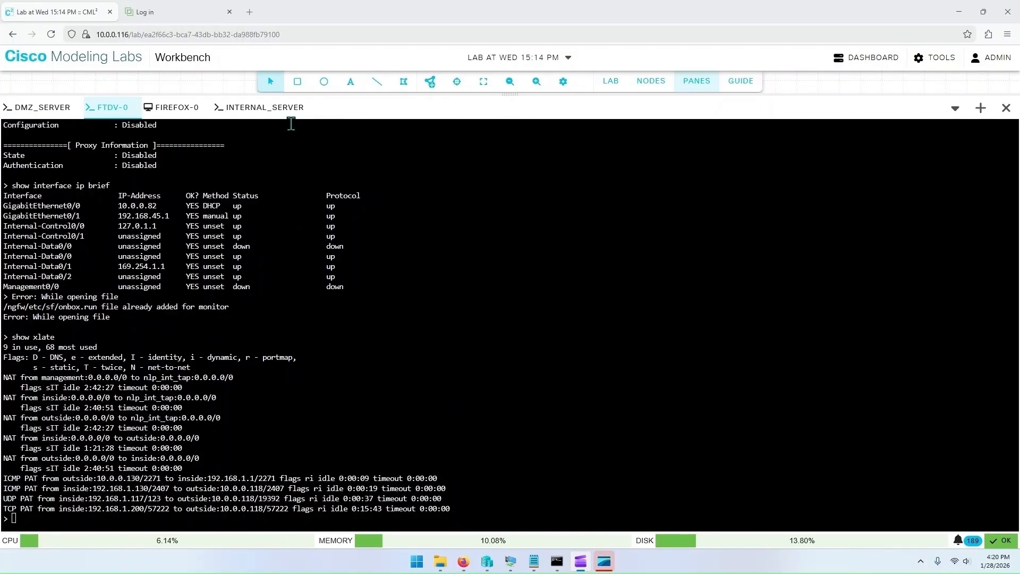
Step: In the firefox-0 pane's browser, open a new tab and browse to 10.0.0.130, then close the panes
left_click(175, 112)
left_click(703, 82)
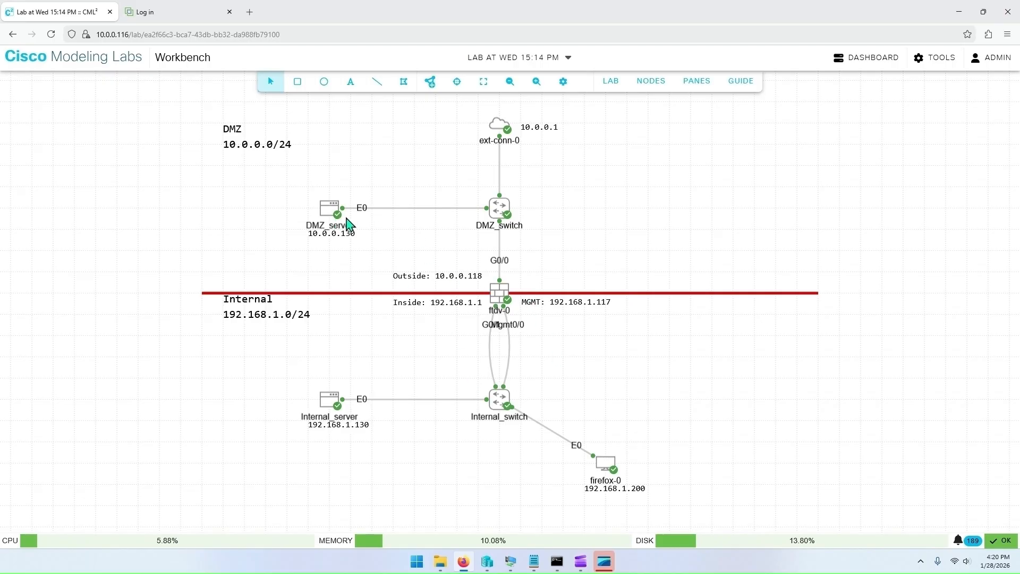
left_click(704, 84)
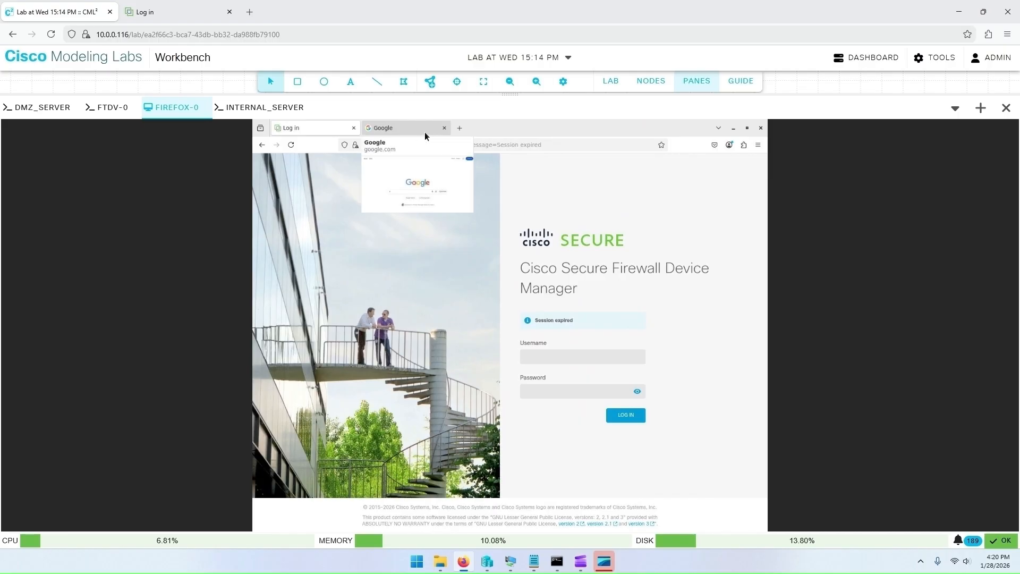
left_click(459, 127)
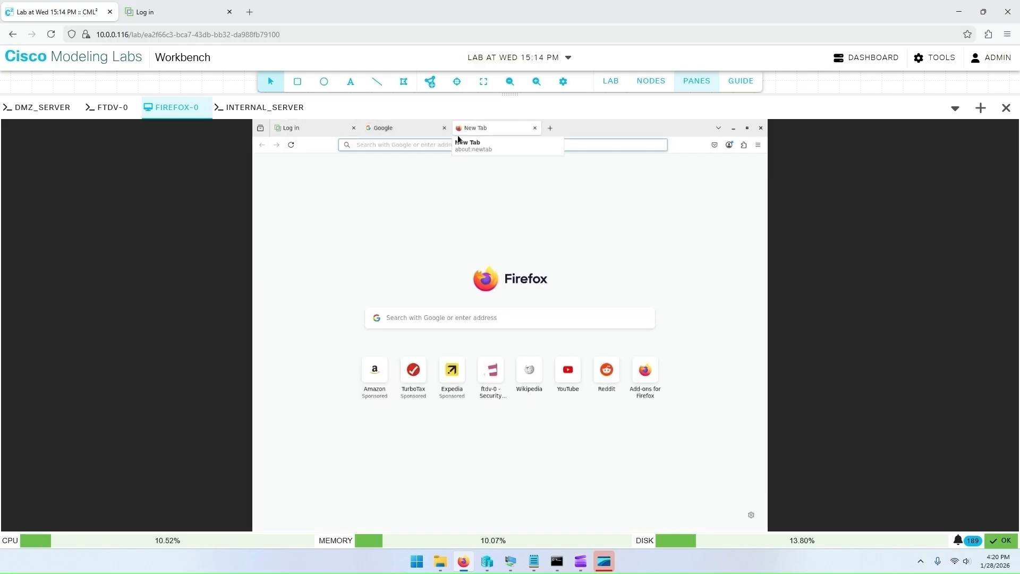
type("10.0")
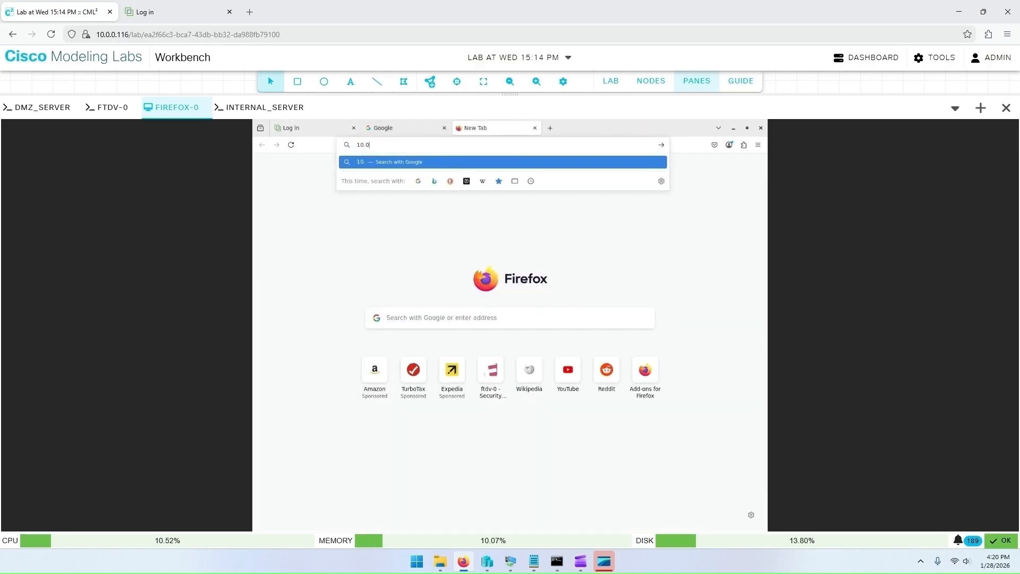
type(".0.130")
key("Return")
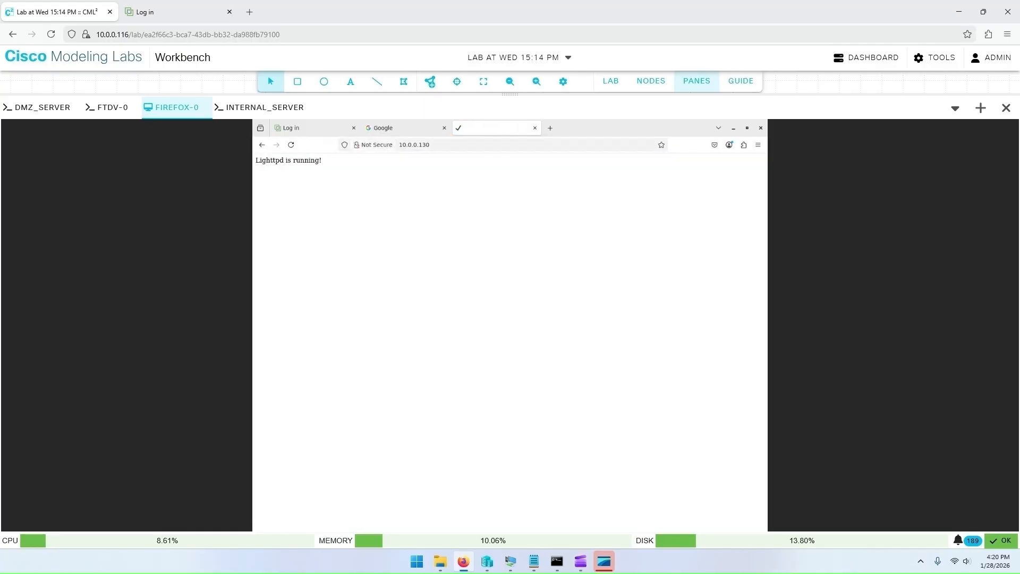
left_click_drag(331, 160, 254, 160)
left_click(332, 162)
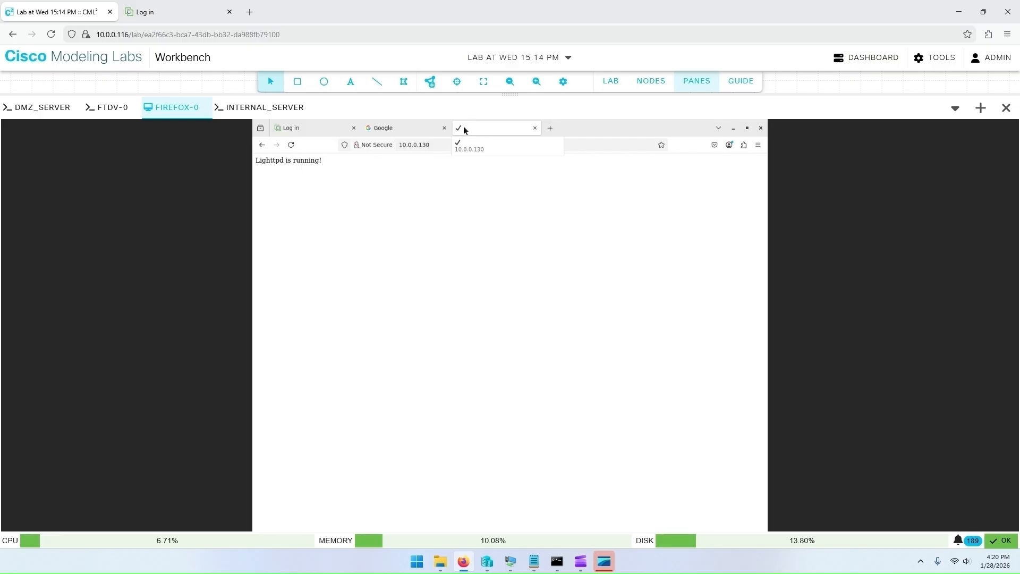
left_click(694, 83)
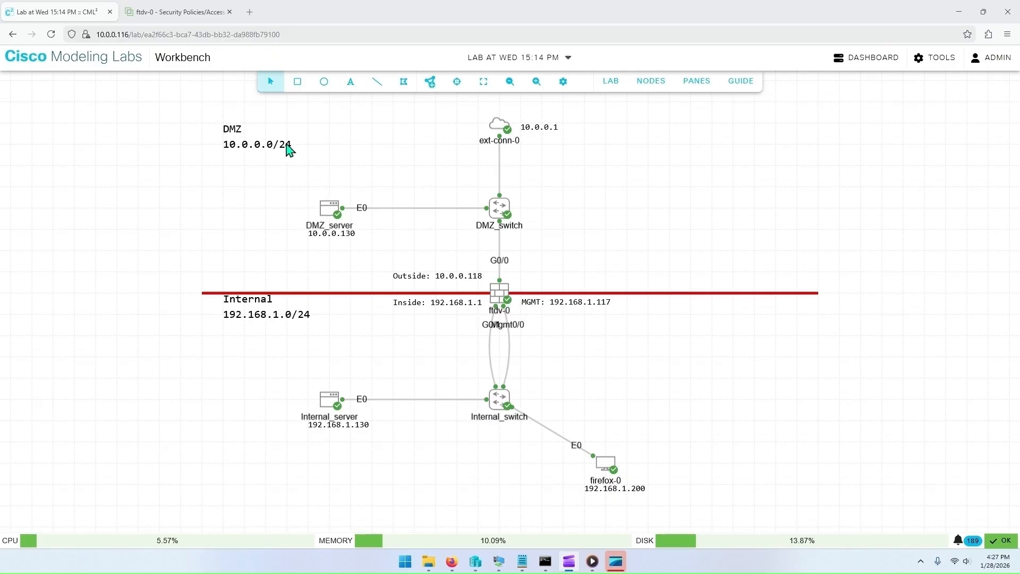
Step: In Firewall Device Manager's access control policy, set the default action to Block with logging at beginning and end of connection
left_click(180, 12)
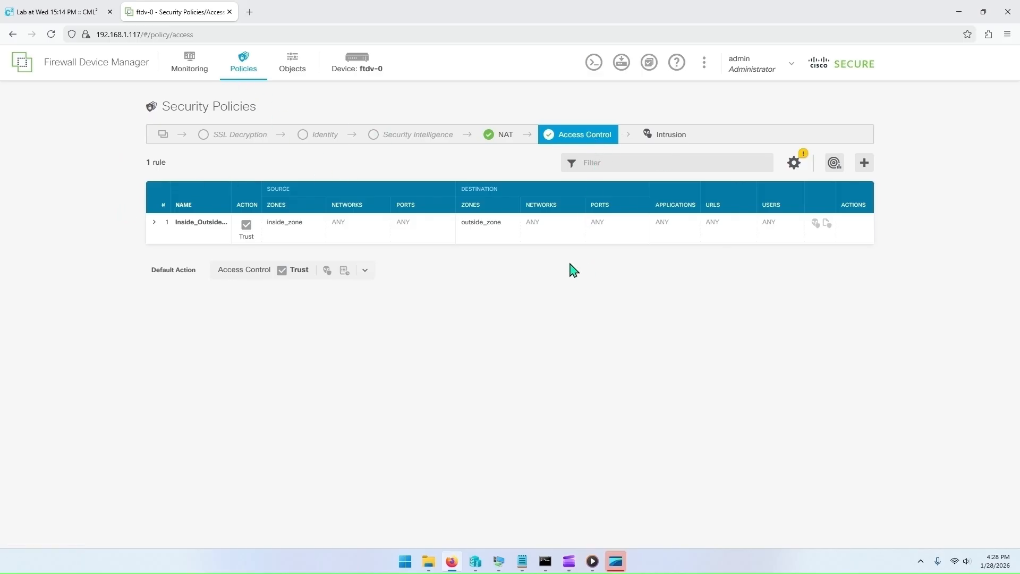
left_click(154, 222)
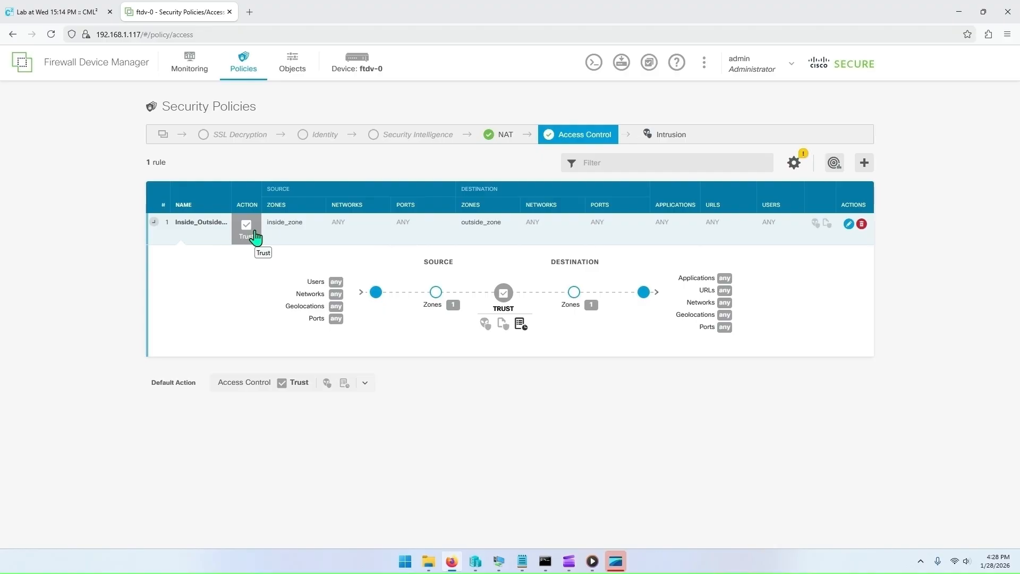
left_click(154, 222)
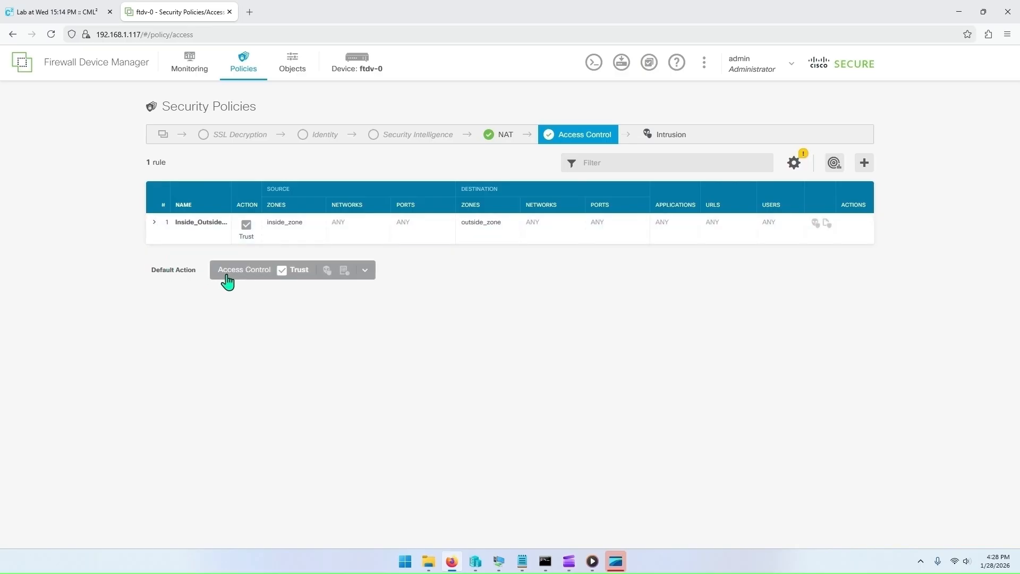
left_click(302, 272)
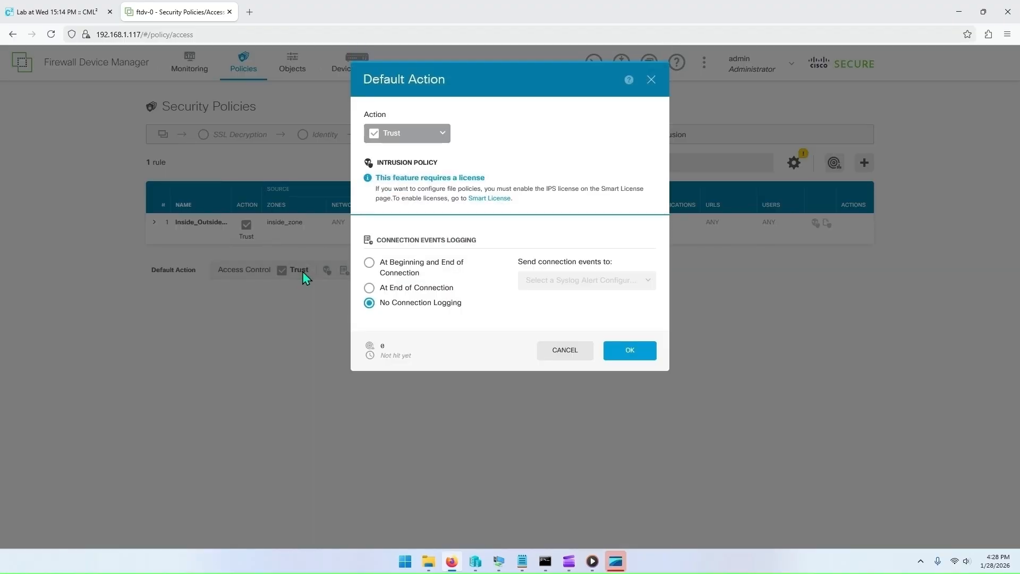
left_click(430, 139)
left_click(418, 155)
left_click(371, 264)
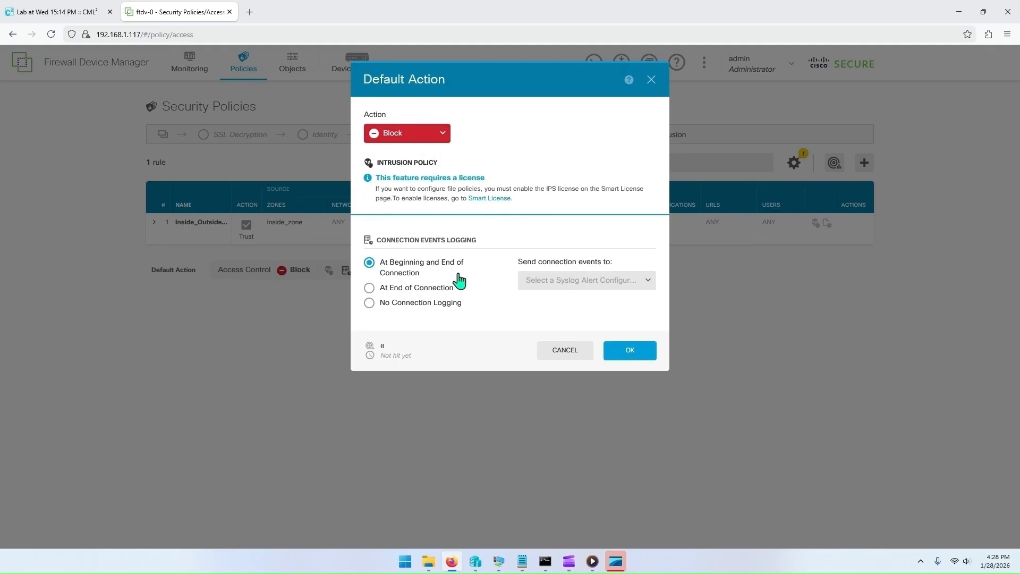
left_click(638, 359)
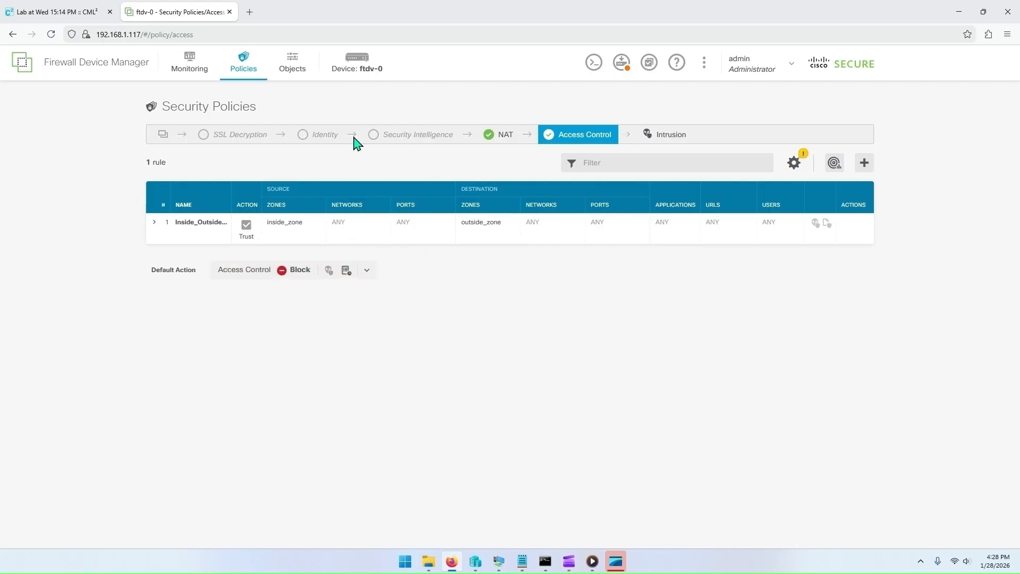
Step: Deploy the pending access control policy changes to the firewall
left_click(68, 16)
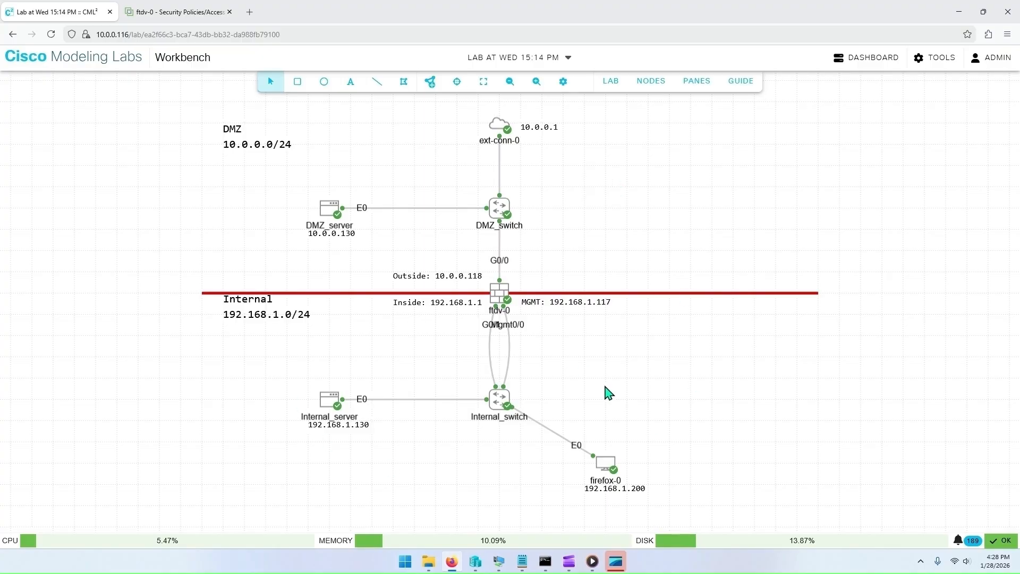
left_click(193, 13)
left_click(621, 63)
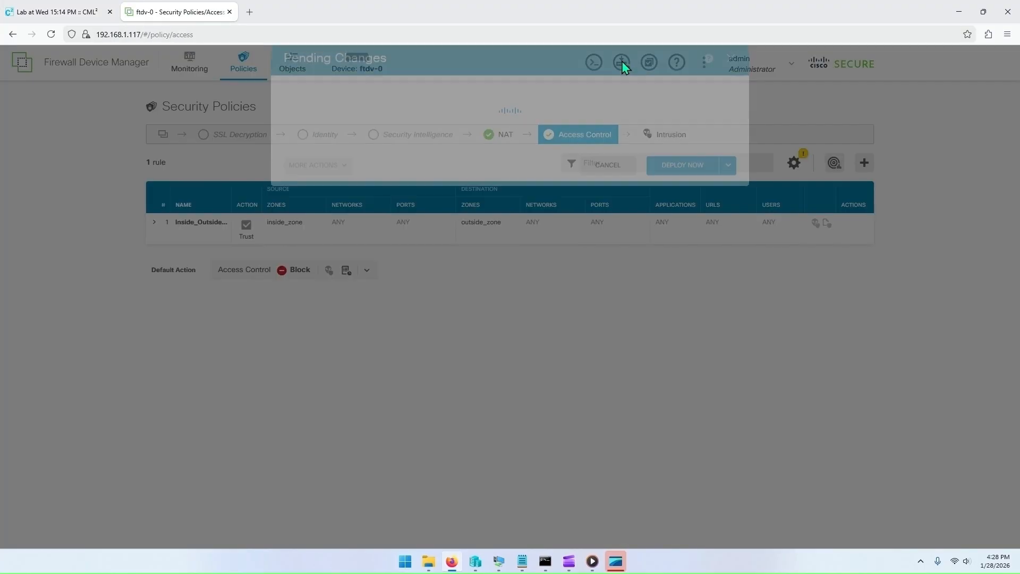
left_click(683, 281)
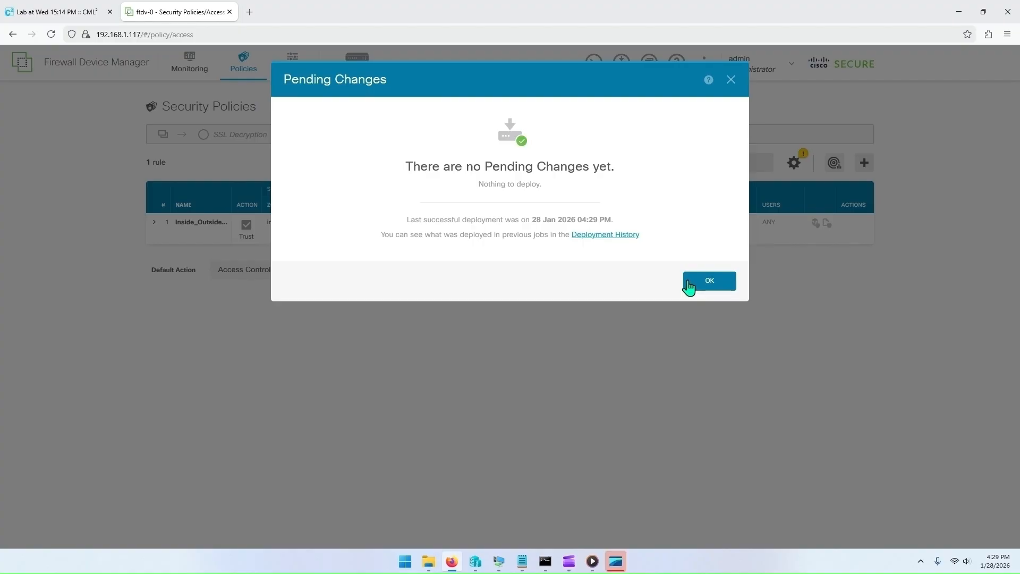
left_click(689, 286)
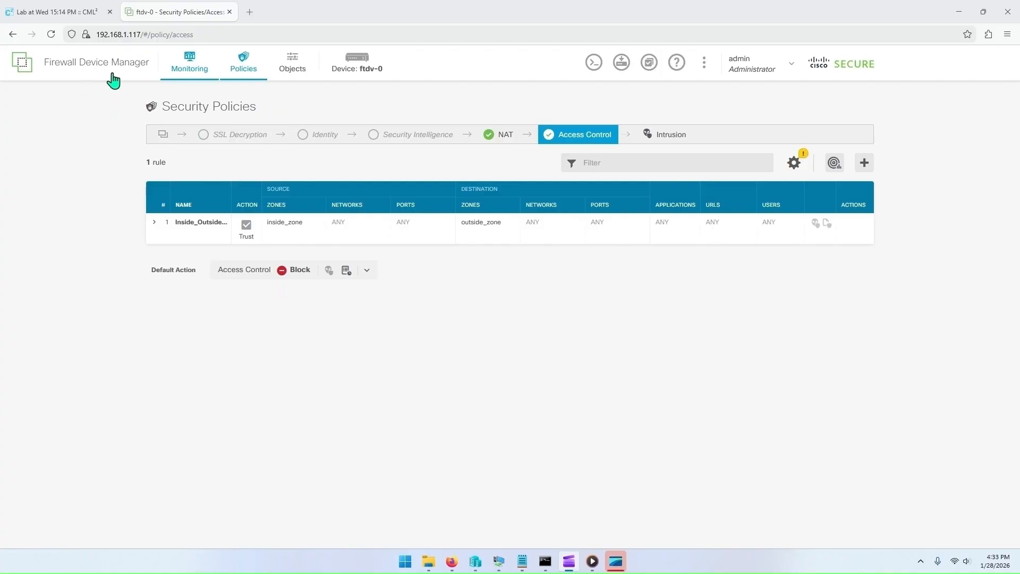
Step: In the firefox-0 pane, open Firewall Device Manager's Events viewer to monitor connection events
left_click(66, 11)
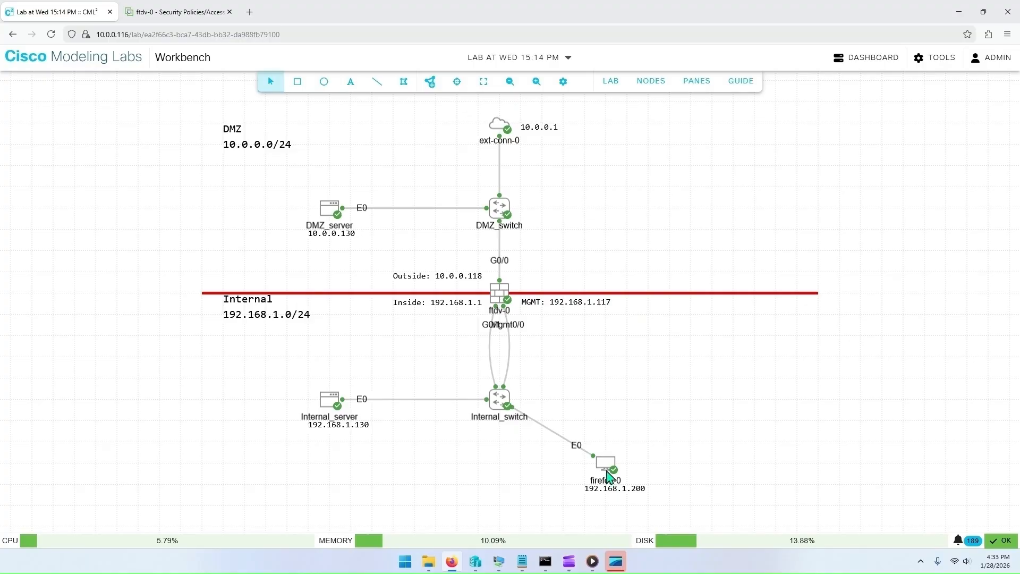
left_click(694, 82)
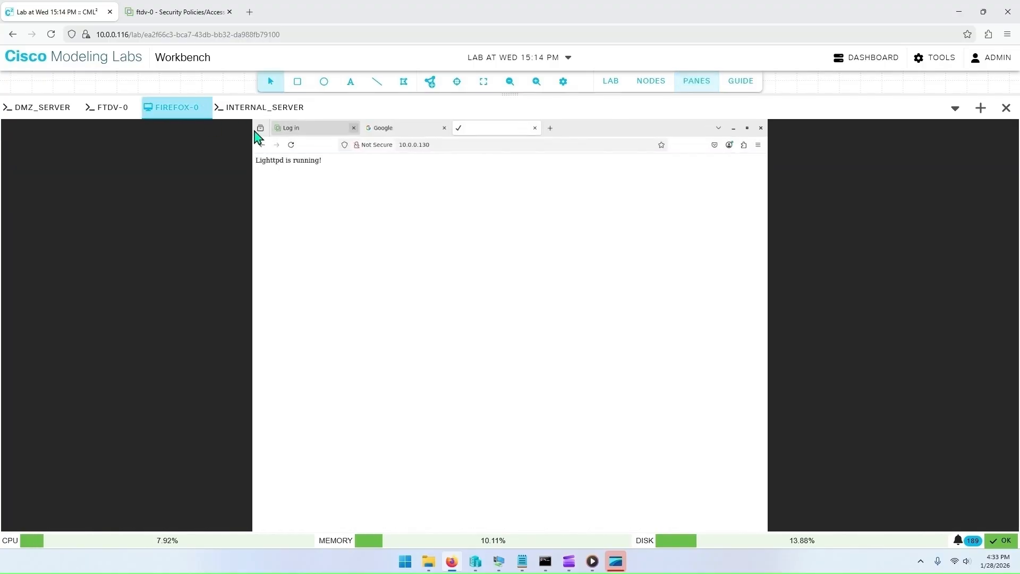
left_click(320, 130)
left_click(586, 359)
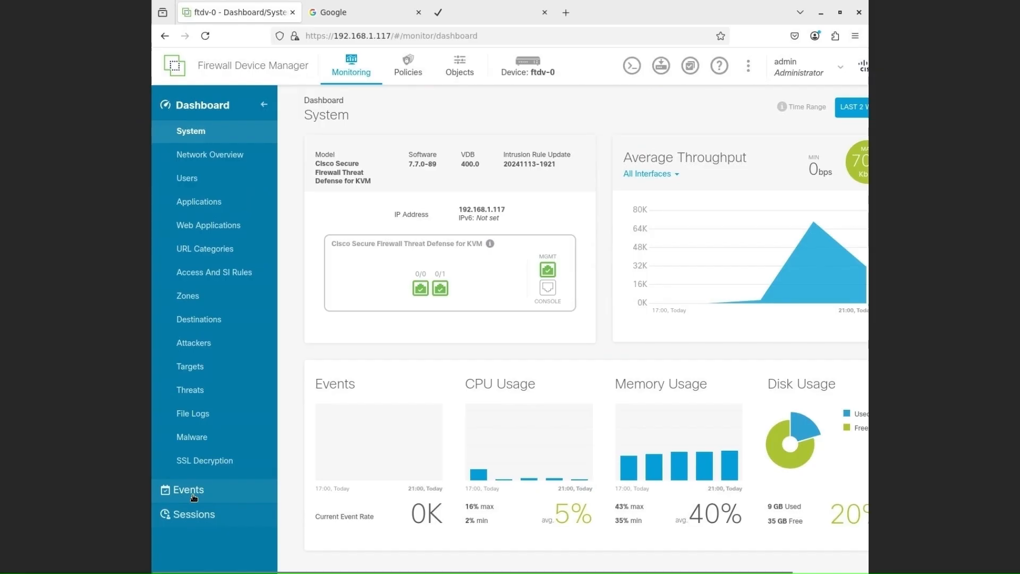
left_click(193, 490)
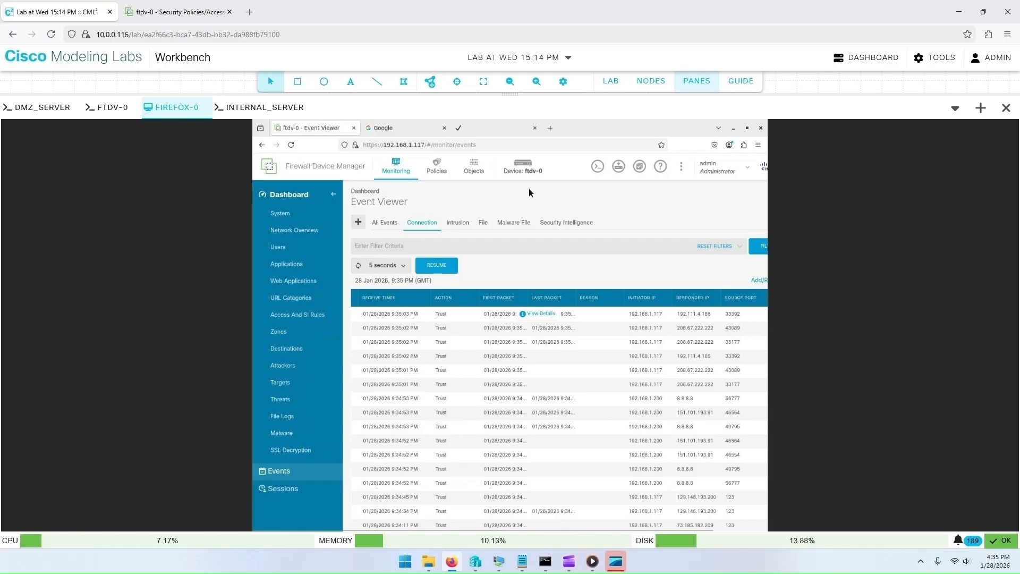
Step: Reload the host's Firewall Device Manager page, then examine the connection events in the firefox-0 pane at full screen
left_click(175, 13)
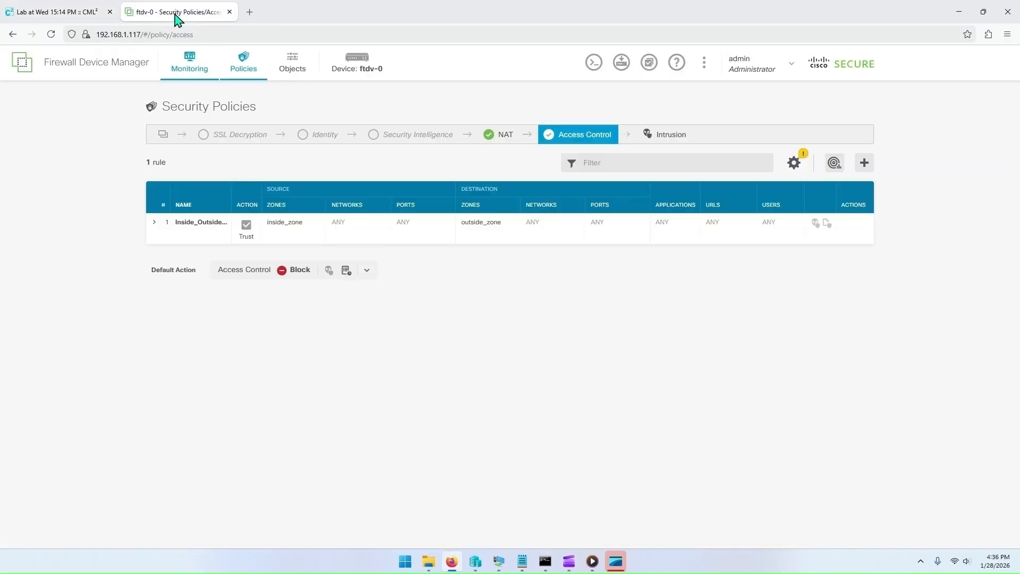
left_click(54, 13)
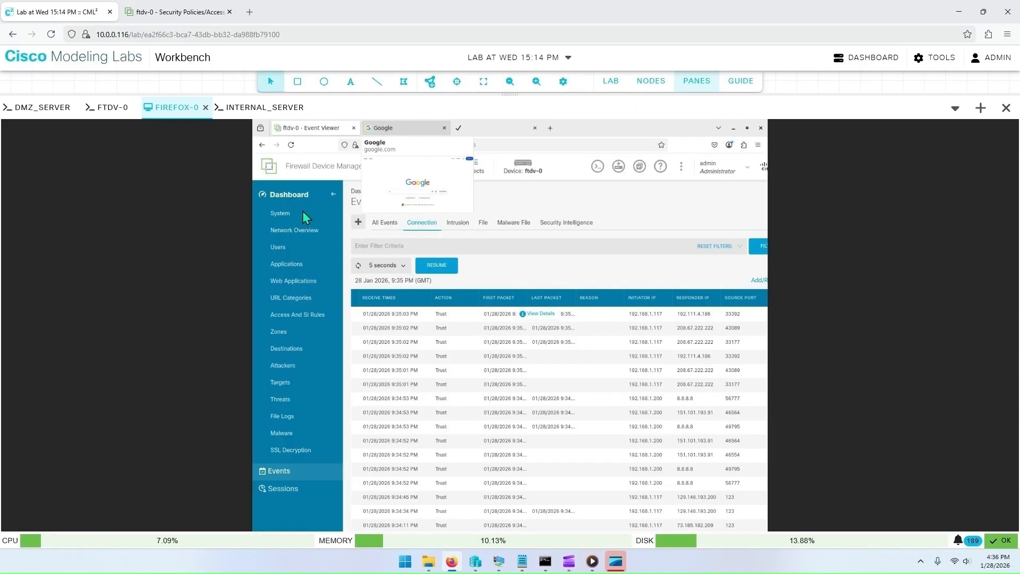
left_click(181, 13)
left_click(51, 34)
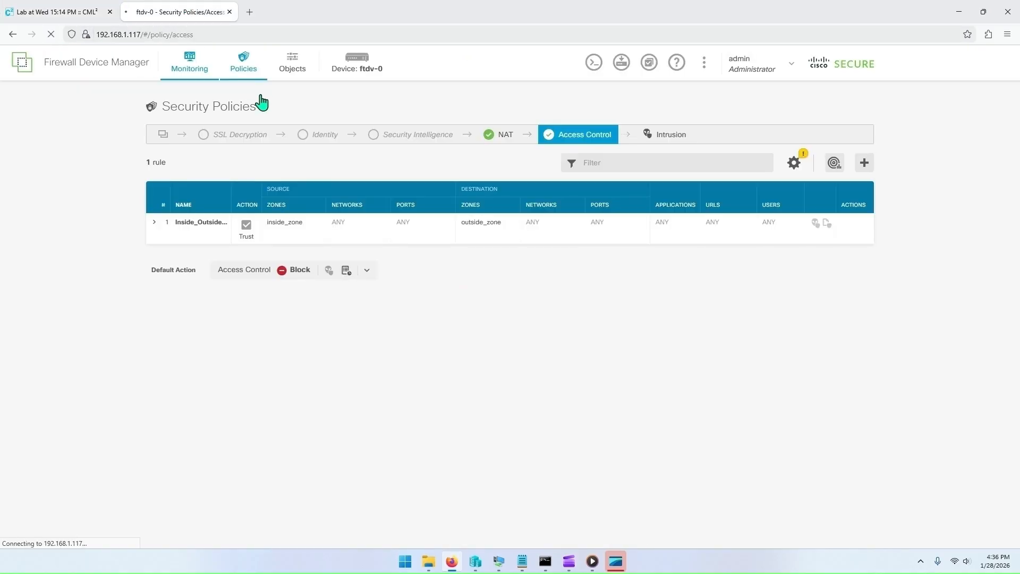
left_click(77, 11)
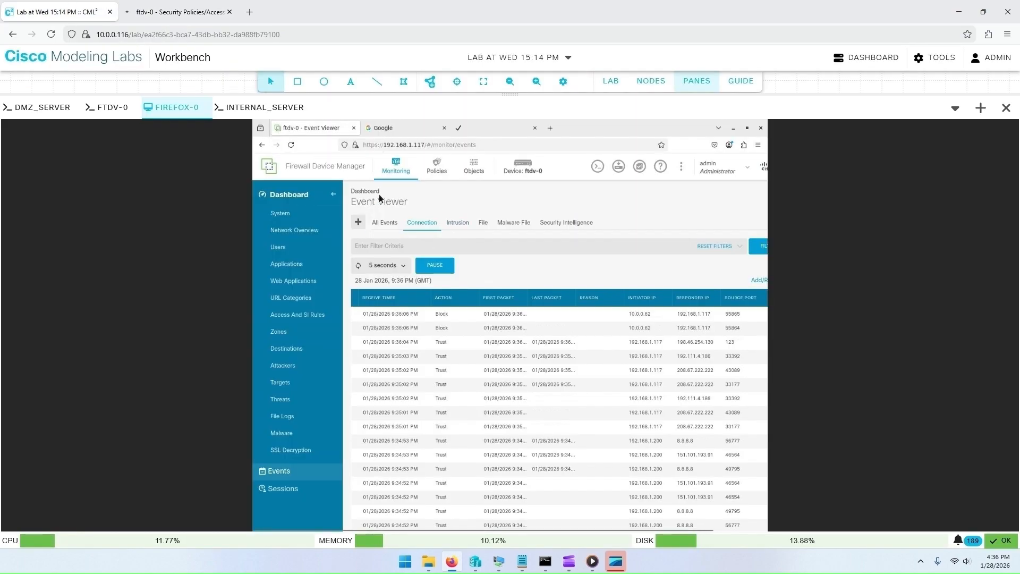
right_click(175, 113)
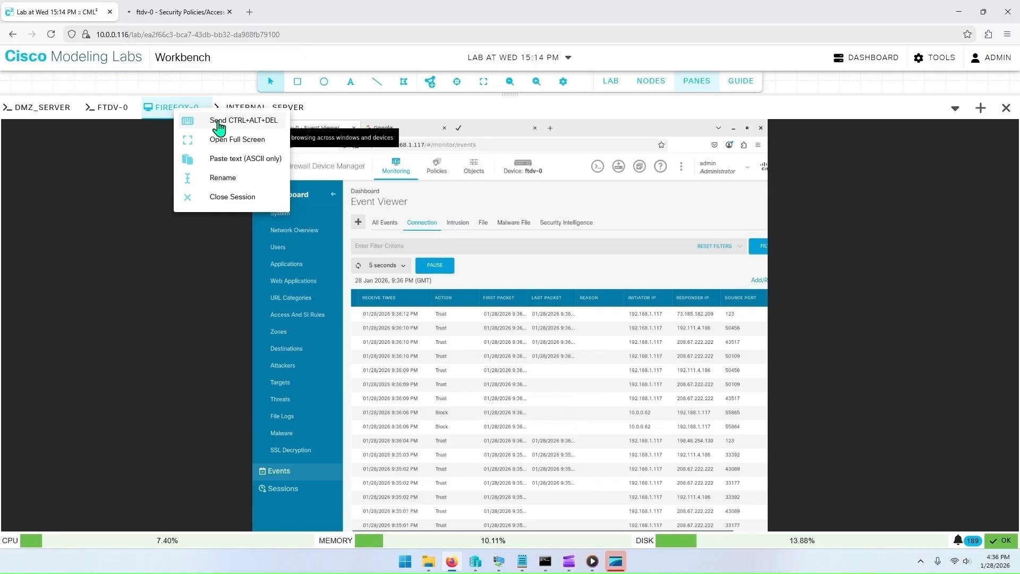
left_click(226, 139)
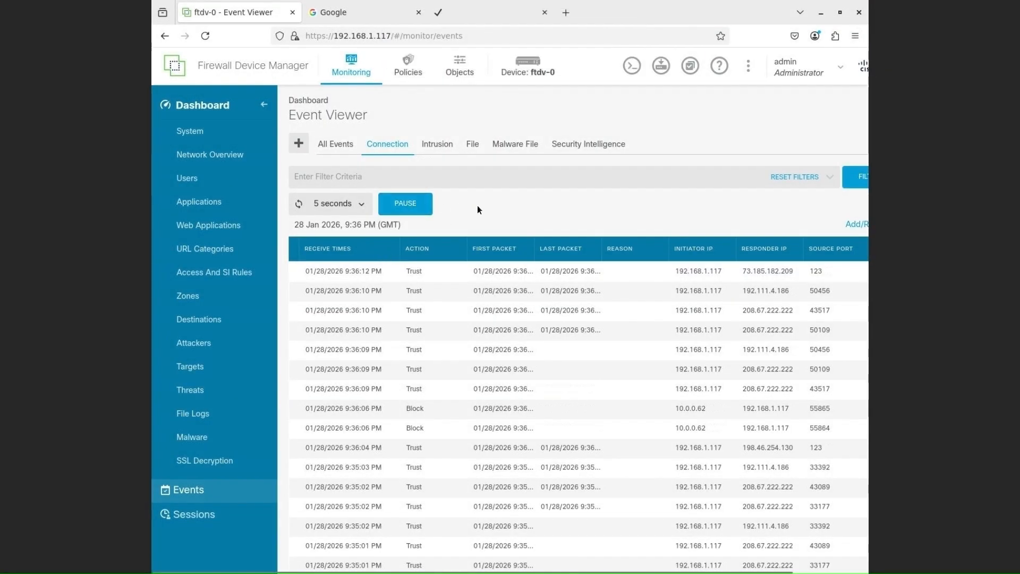
scroll(467, 343, "down", 3)
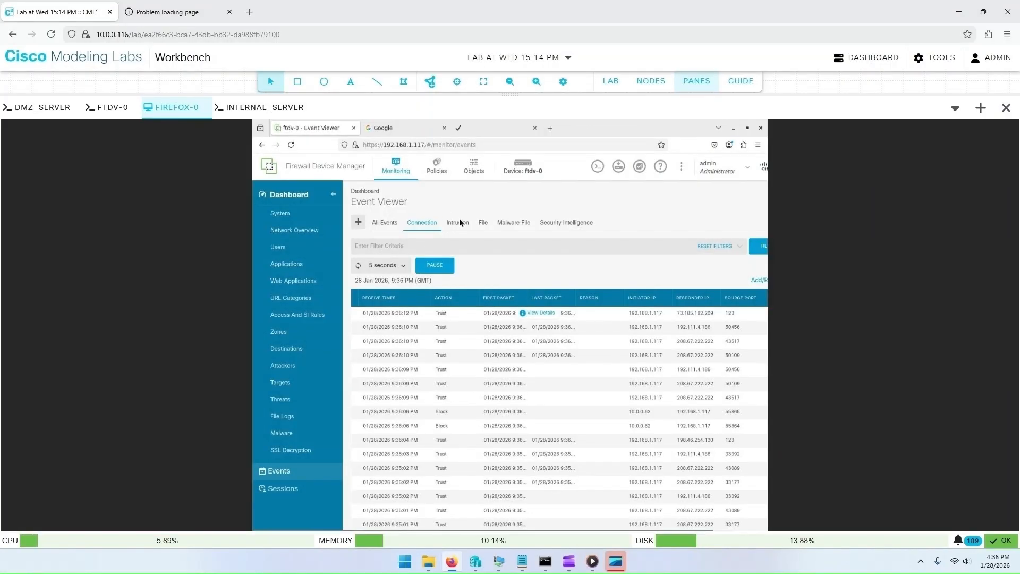
Step: Check the host's ping to 192.168.1.200, then reopen the firefox-0 pane's event viewer at full screen
left_click(582, 561)
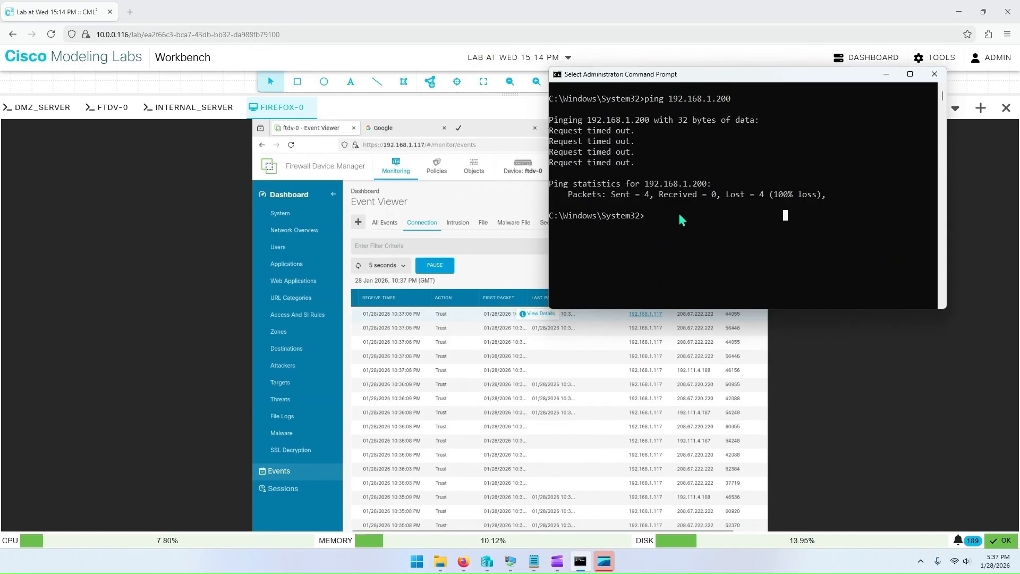
left_click(884, 76)
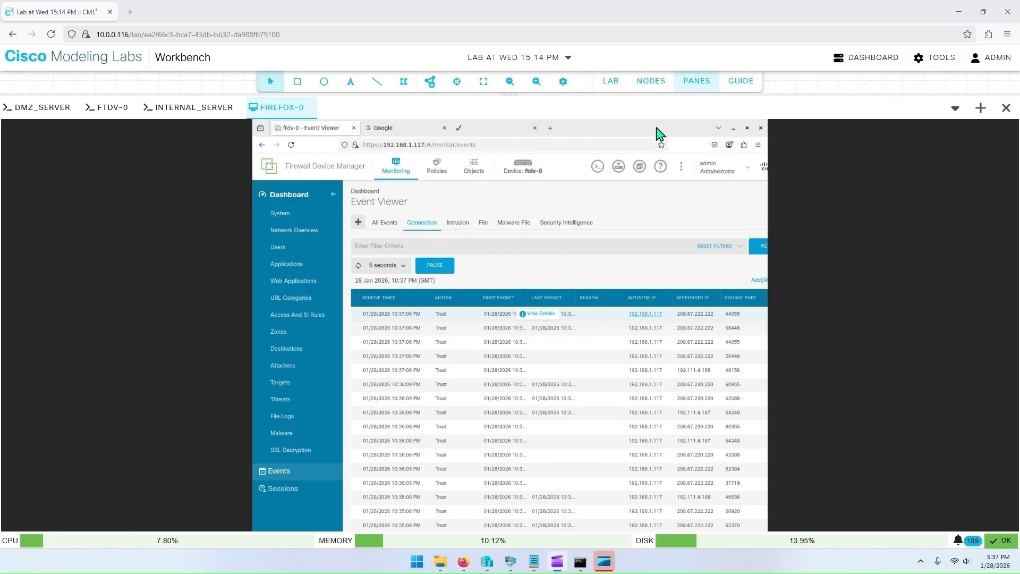
left_click(691, 88)
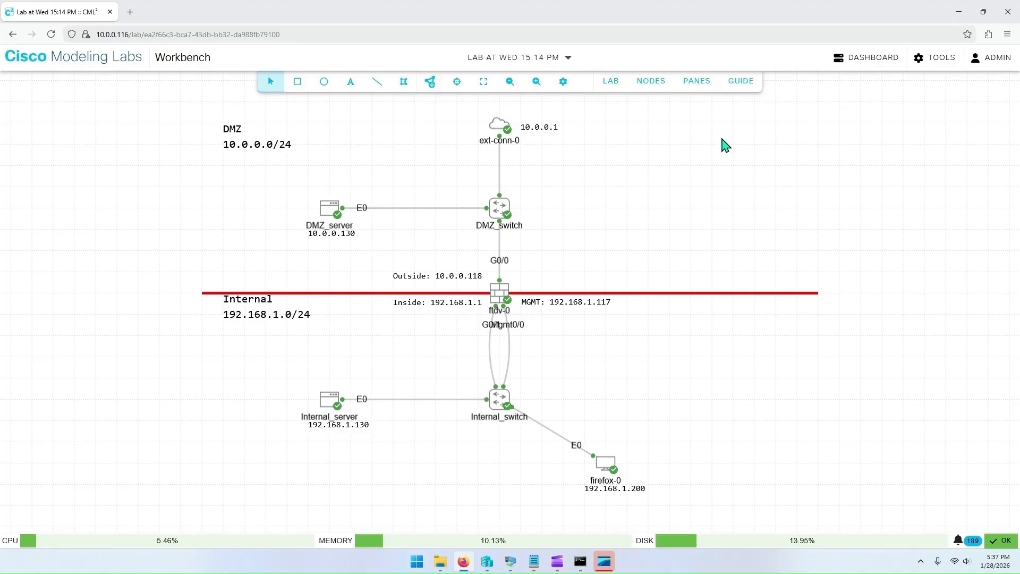
left_click(698, 85)
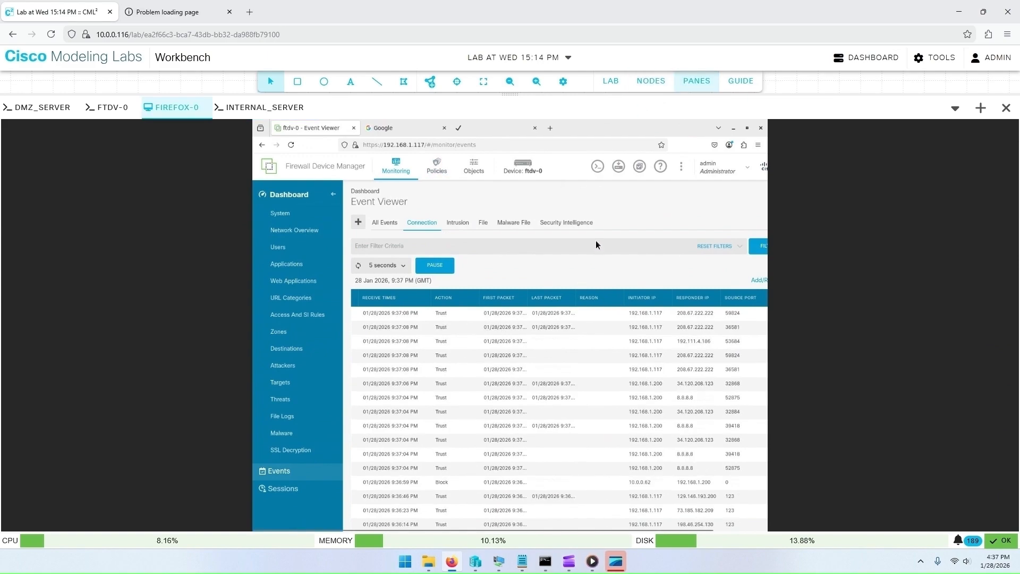
right_click(173, 107)
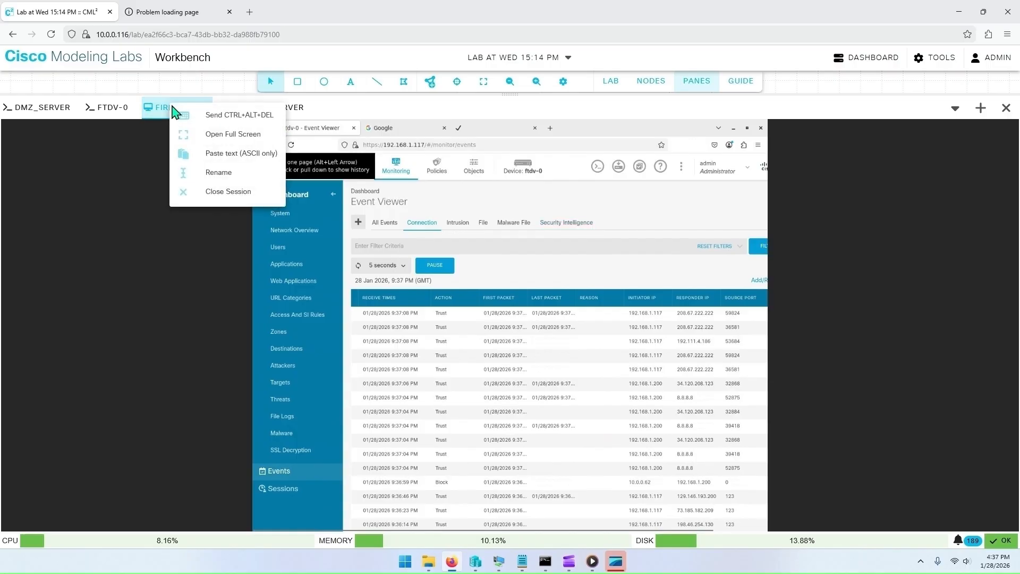
left_click(213, 134)
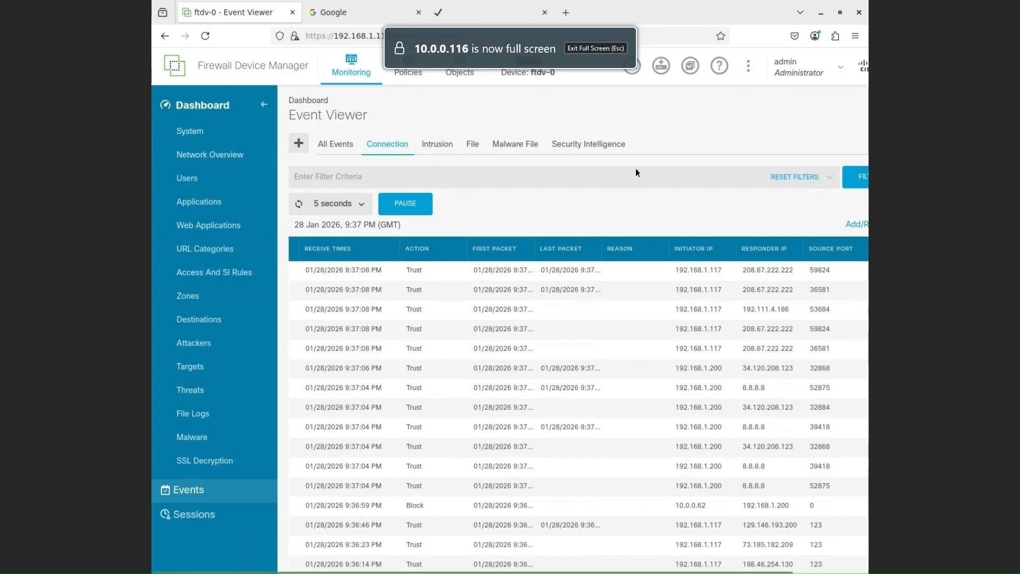
Step: Add a new access rule titled outside-to-inside with action Allow
left_click(406, 75)
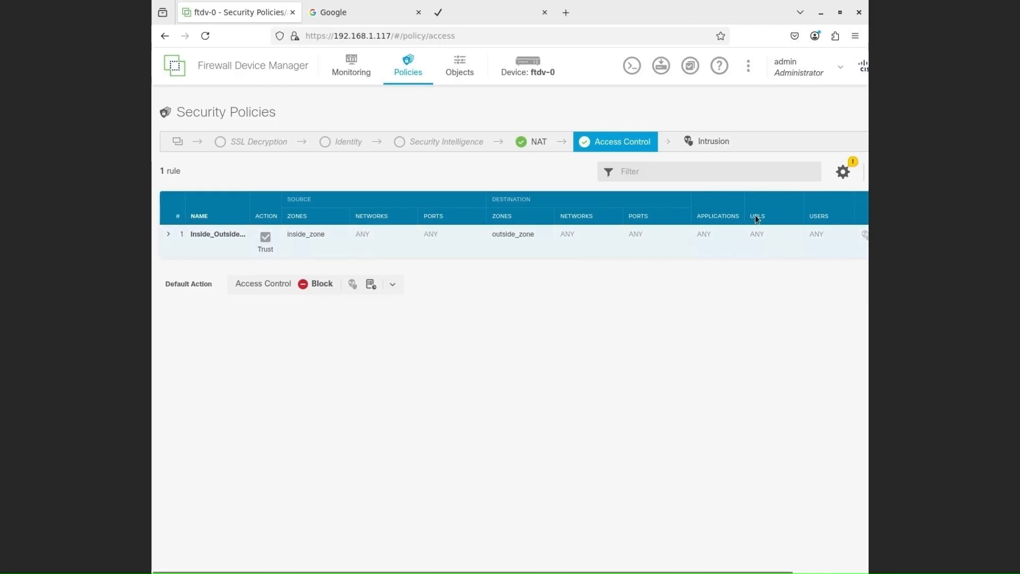
left_click_drag(604, 571, 672, 571)
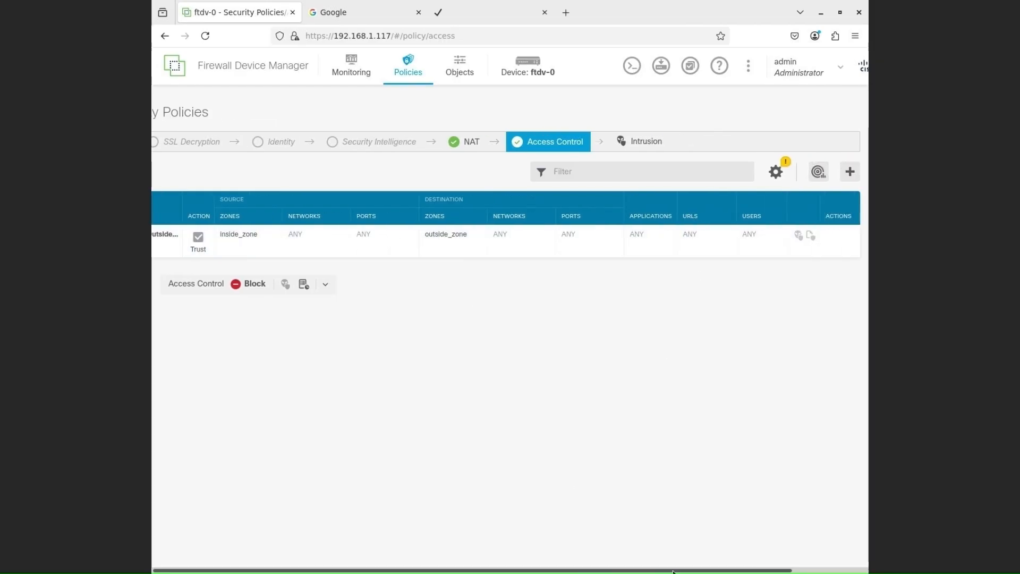
left_click(847, 170)
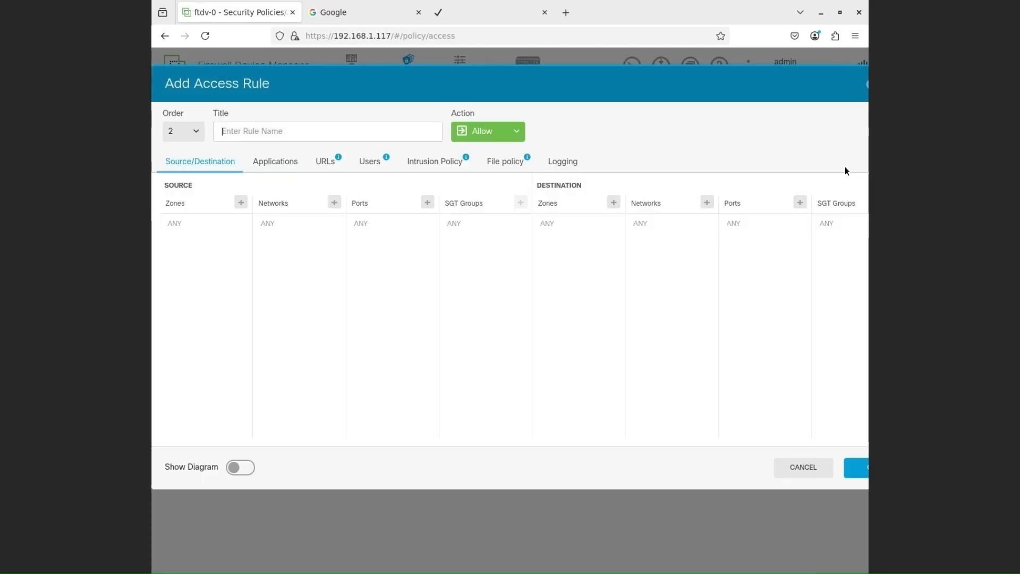
left_click(483, 139)
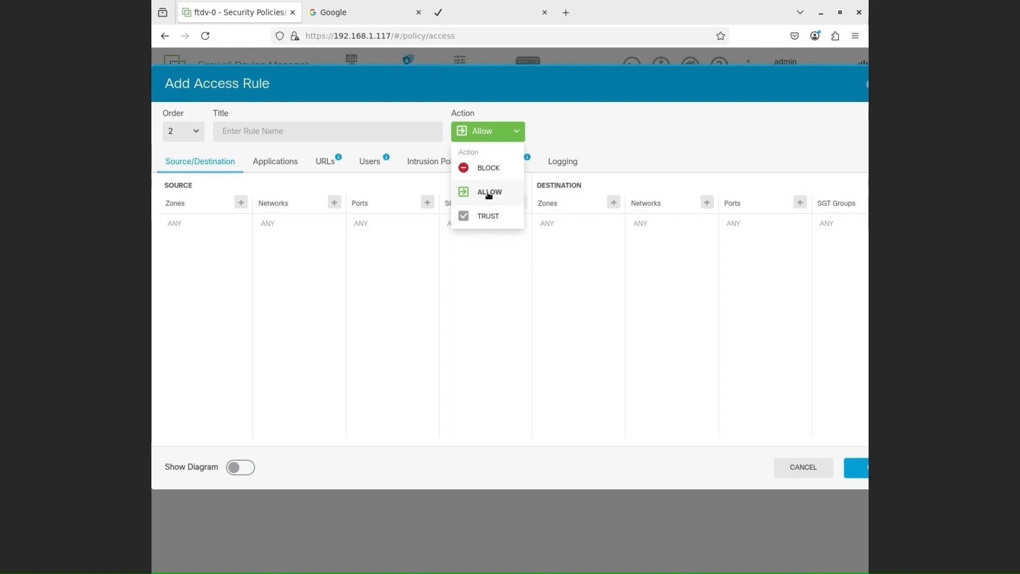
left_click(495, 136)
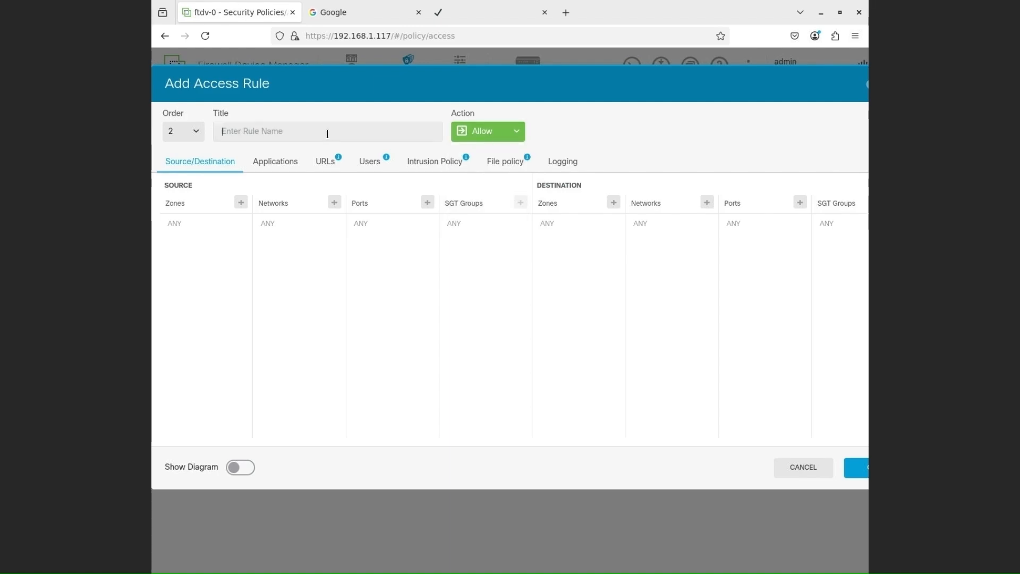
type("outside-to-inside")
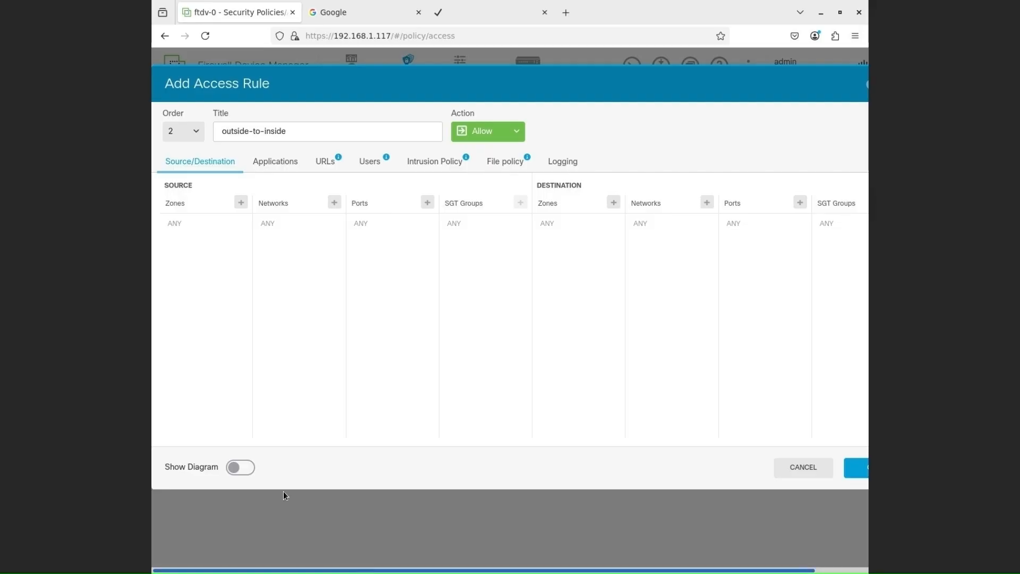
Step: Set the rule's source zone to outside_zone and destination zone to inside_zone
left_click(241, 203)
left_click(239, 281)
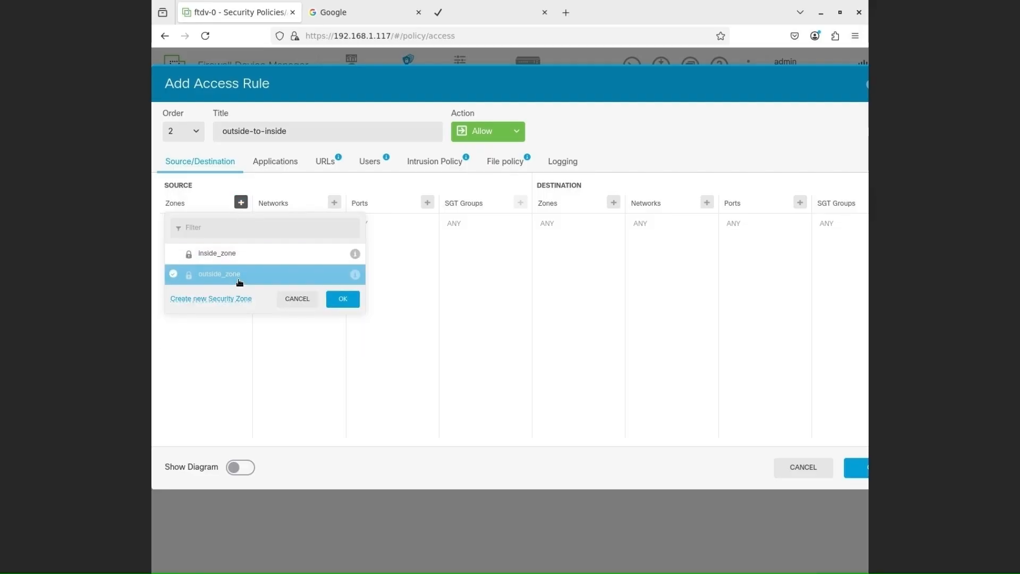
left_click(342, 299)
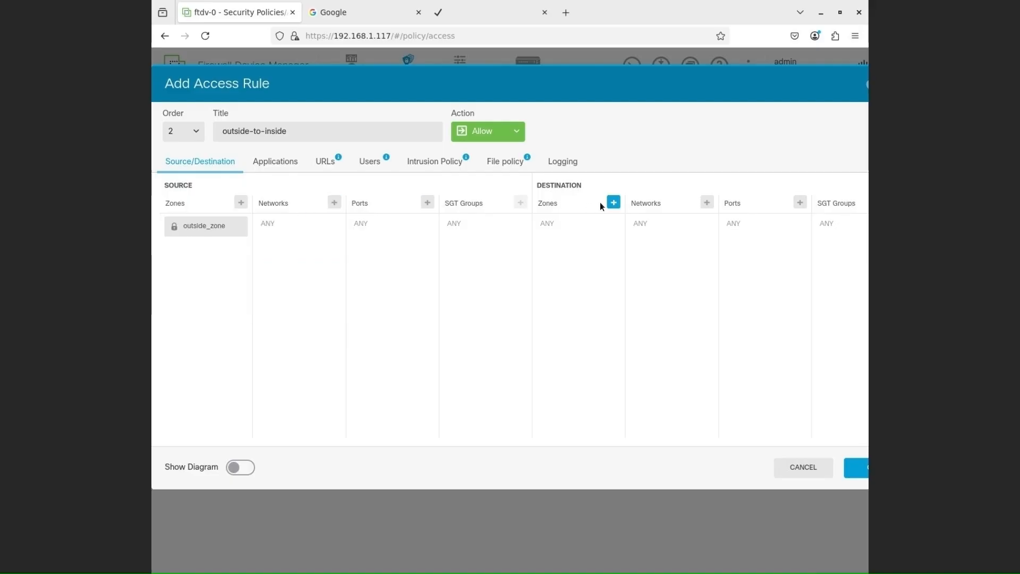
left_click(613, 202)
left_click(591, 256)
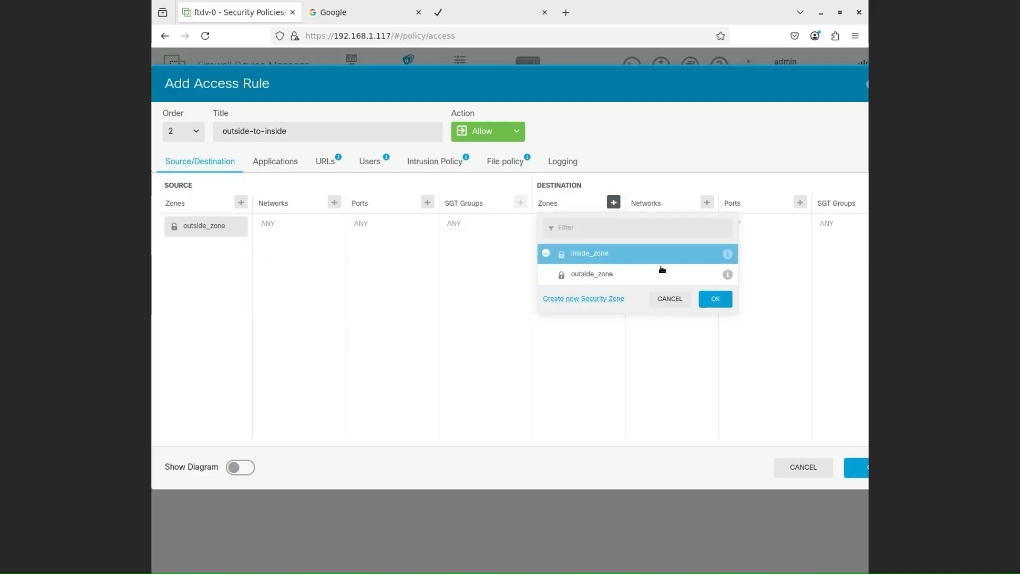
left_click(716, 300)
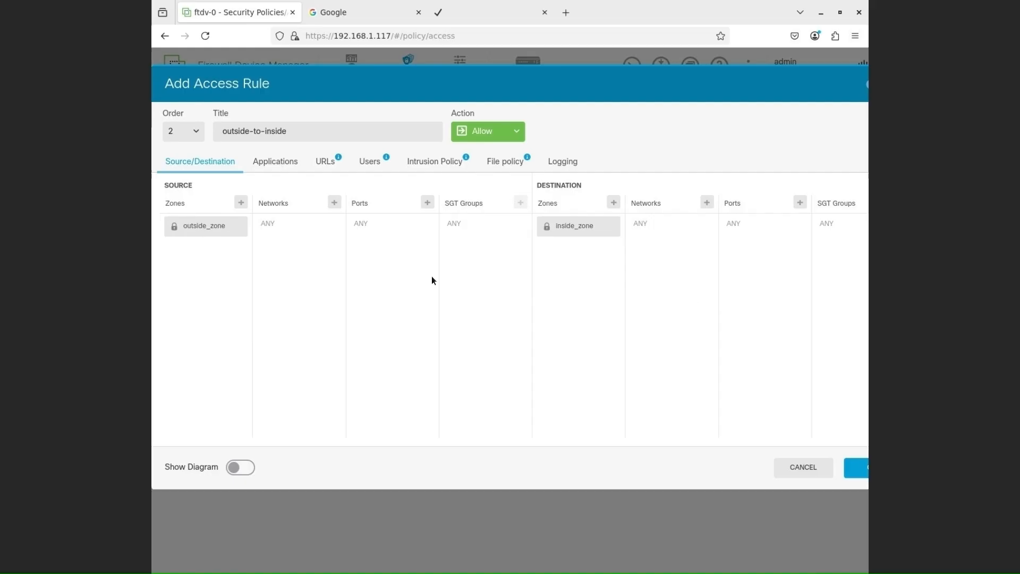
Step: Set the rule's source network to IPv4-Private-10.0.0.0-8, then deploy the new rule to the firewall
left_click(334, 208)
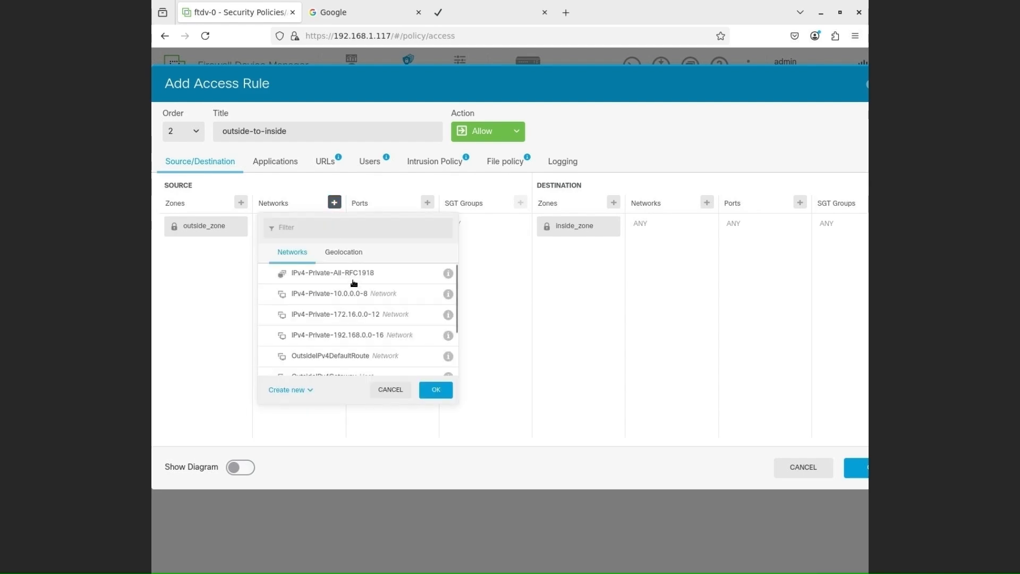
left_click(353, 294)
left_click(431, 391)
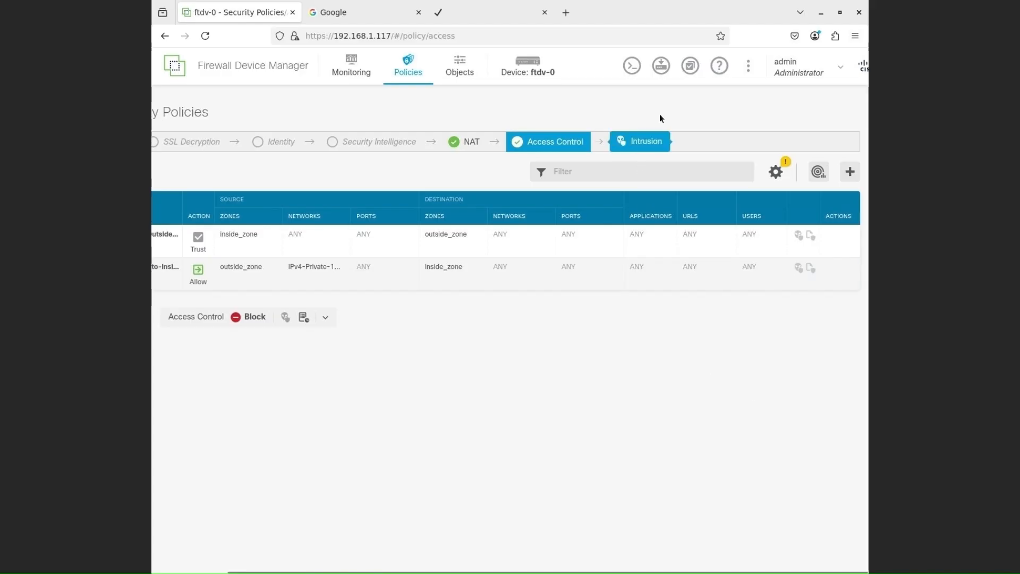
left_click(662, 66)
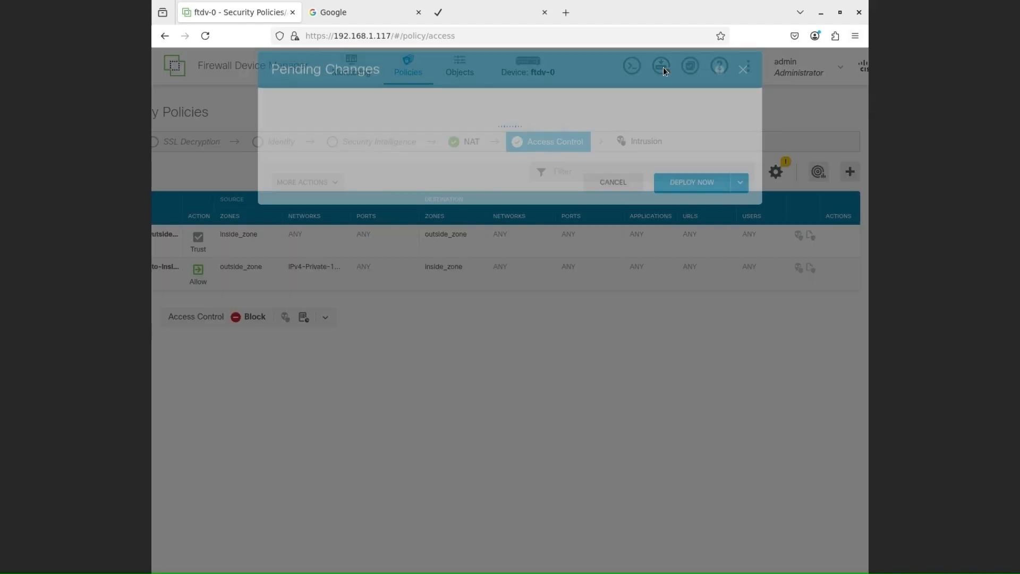
left_click(696, 410)
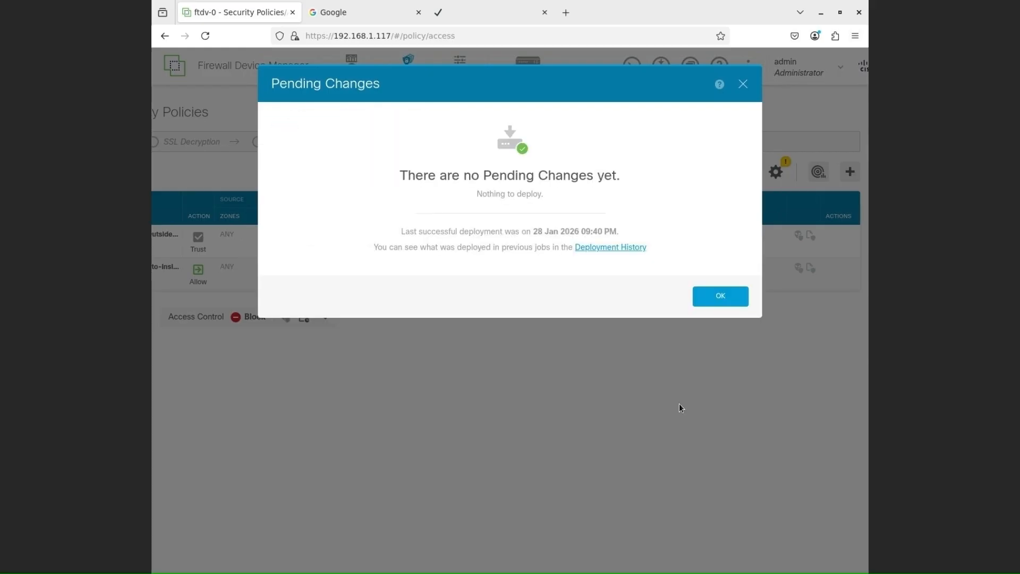
Step: Close the deployment dialog, show the access rules' hit counts, and reset the hit count of Inside_Outside_Rule
left_click(730, 302)
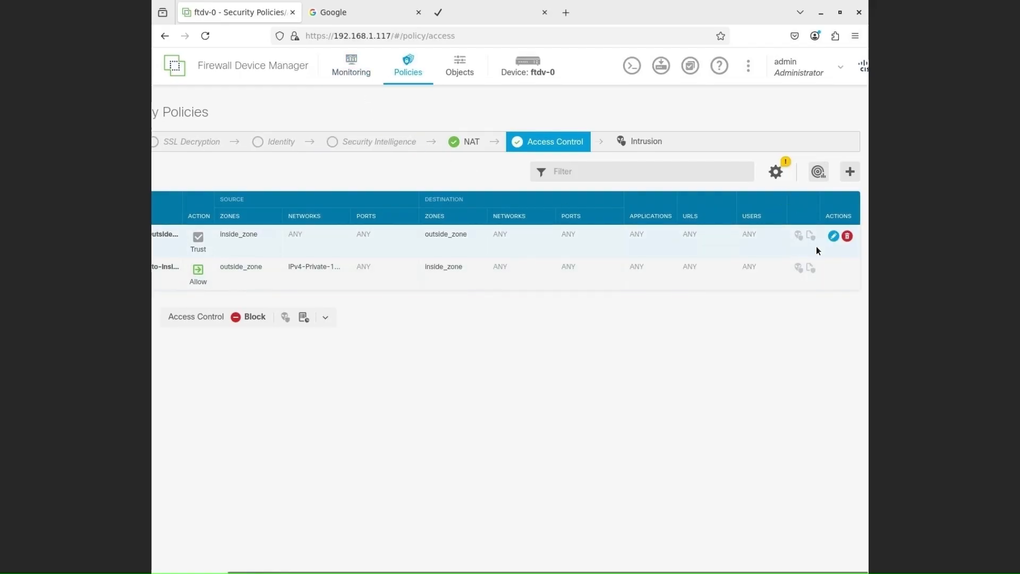
left_click(821, 176)
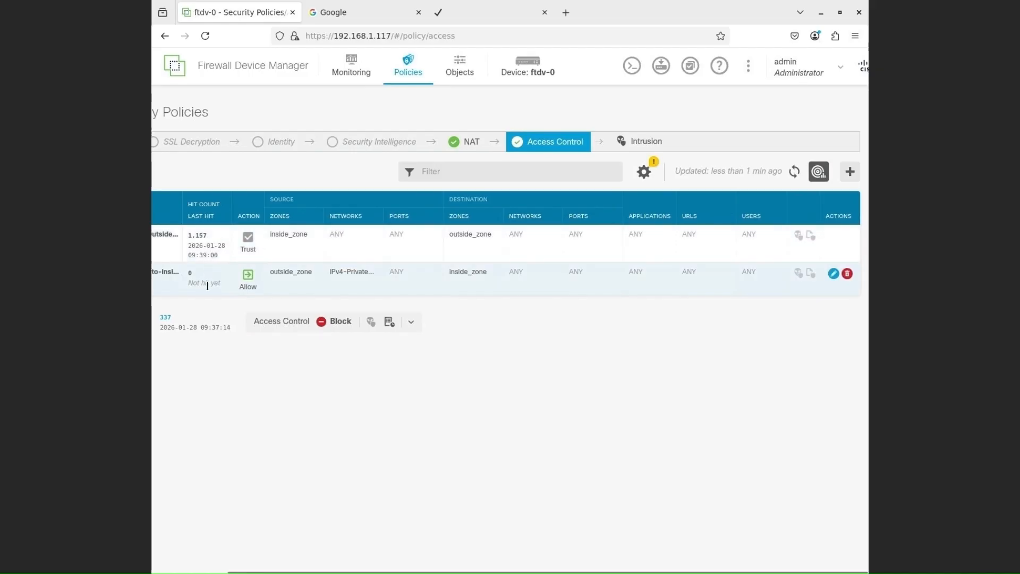
left_click(201, 237)
left_click(579, 128)
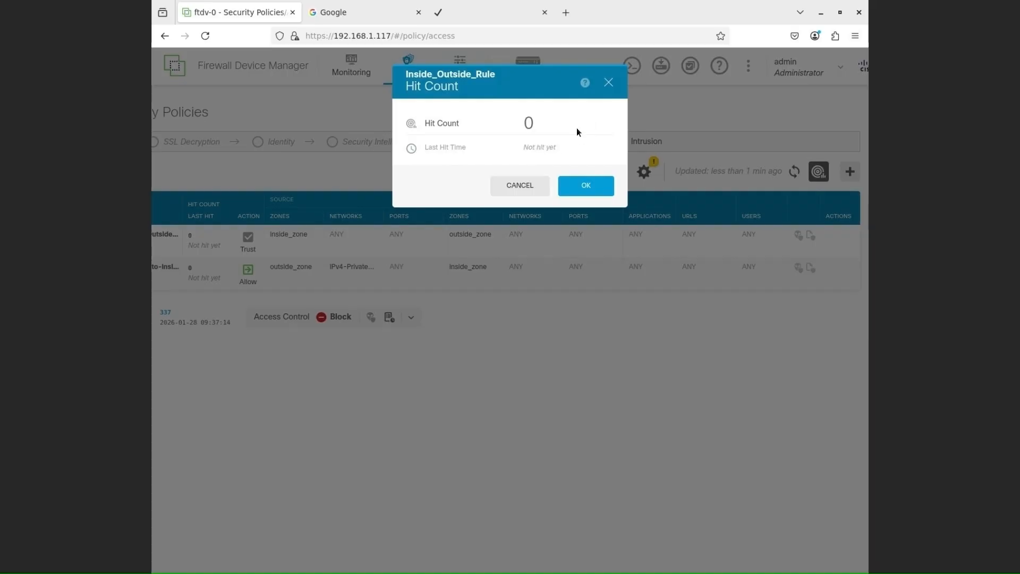
left_click(581, 186)
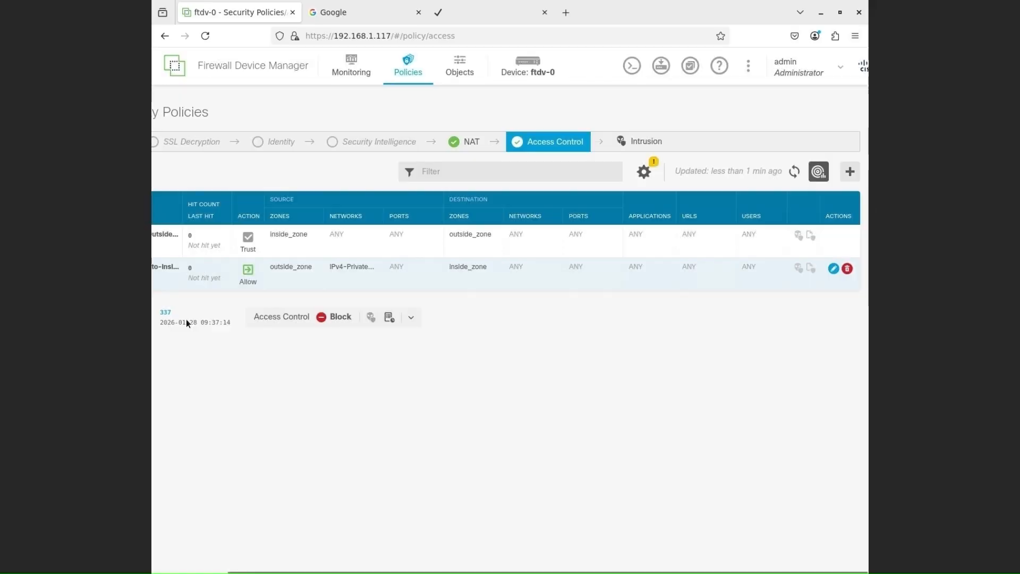
Step: Reset the hit count of the default Block action
left_click(166, 312)
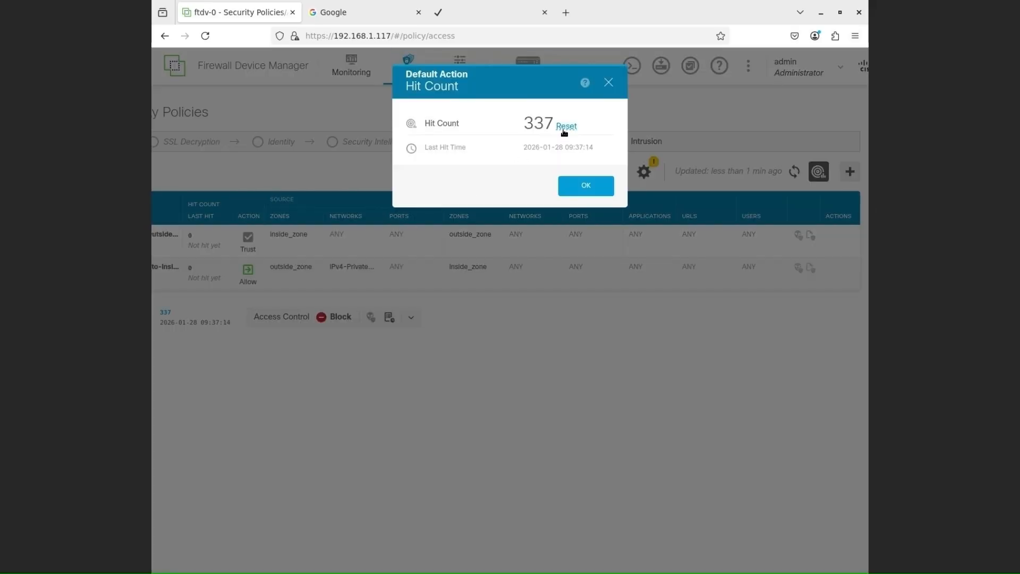
left_click(566, 127)
left_click(582, 186)
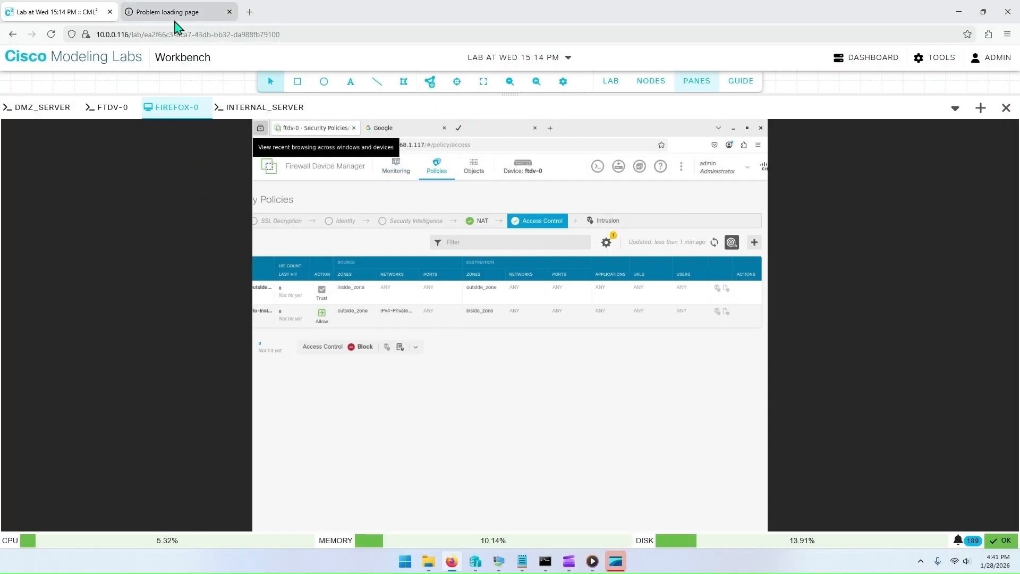
Step: Reload the Firewall Device Manager policies page in the host browser tab and refresh the access rule hit counts
left_click(175, 18)
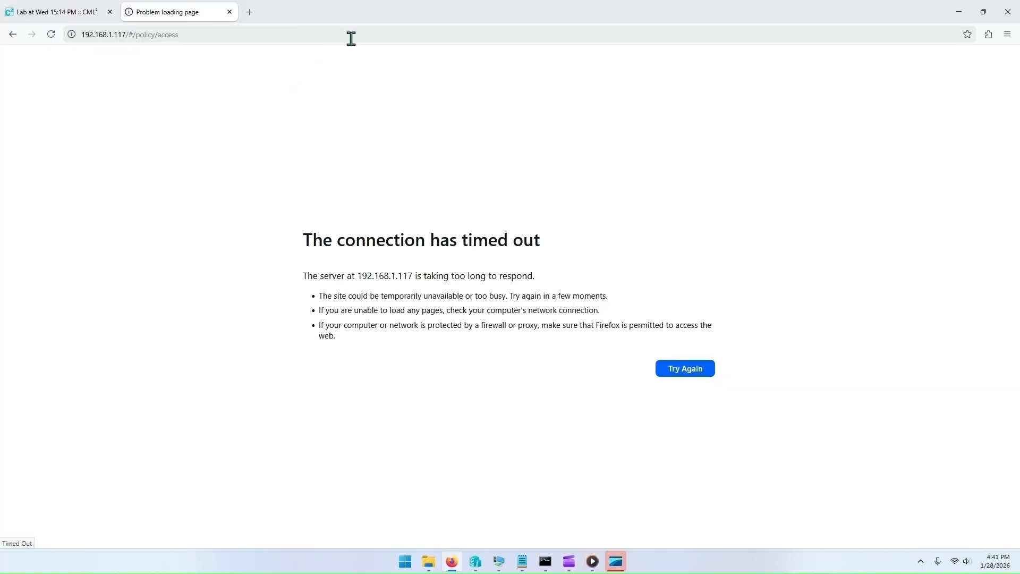
left_click(52, 36)
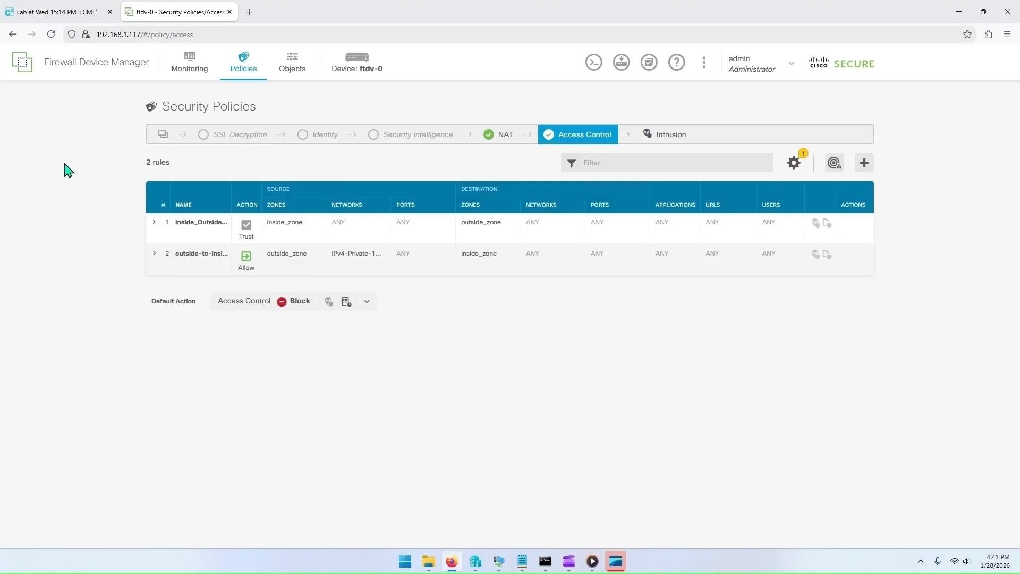
left_click(834, 163)
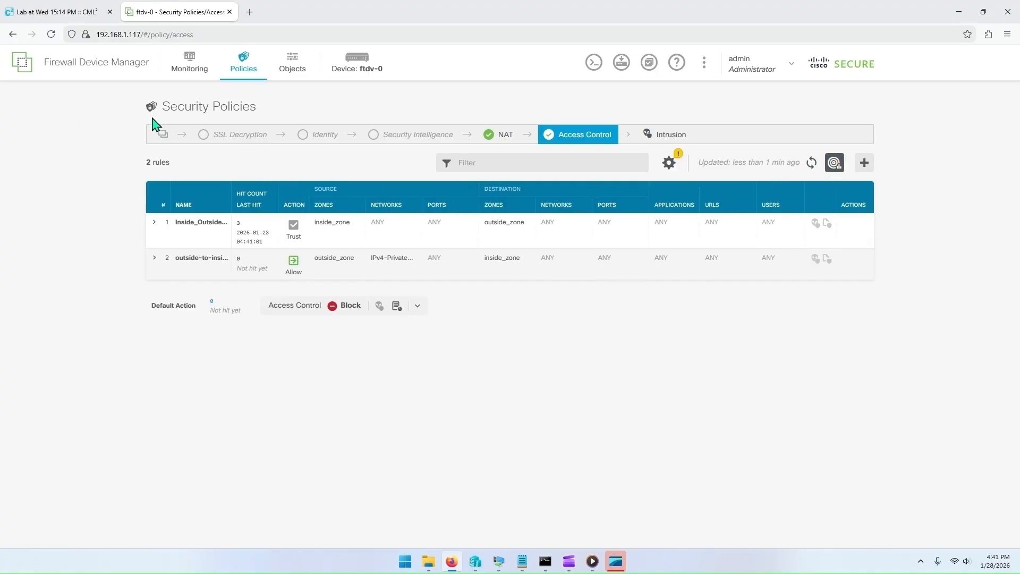
left_click(813, 164)
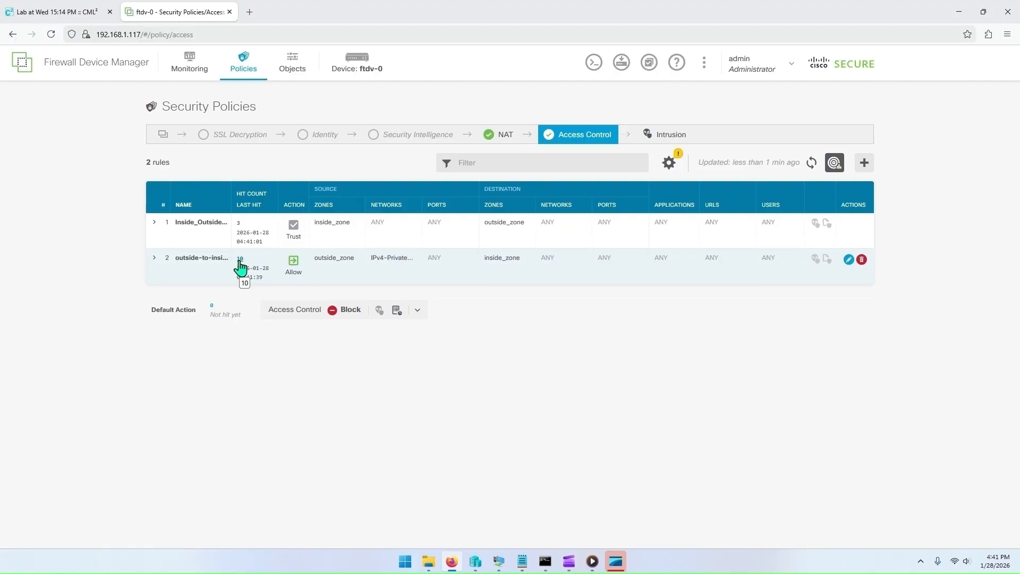
Step: Open the Event Viewer and examine the connection events
left_click(190, 66)
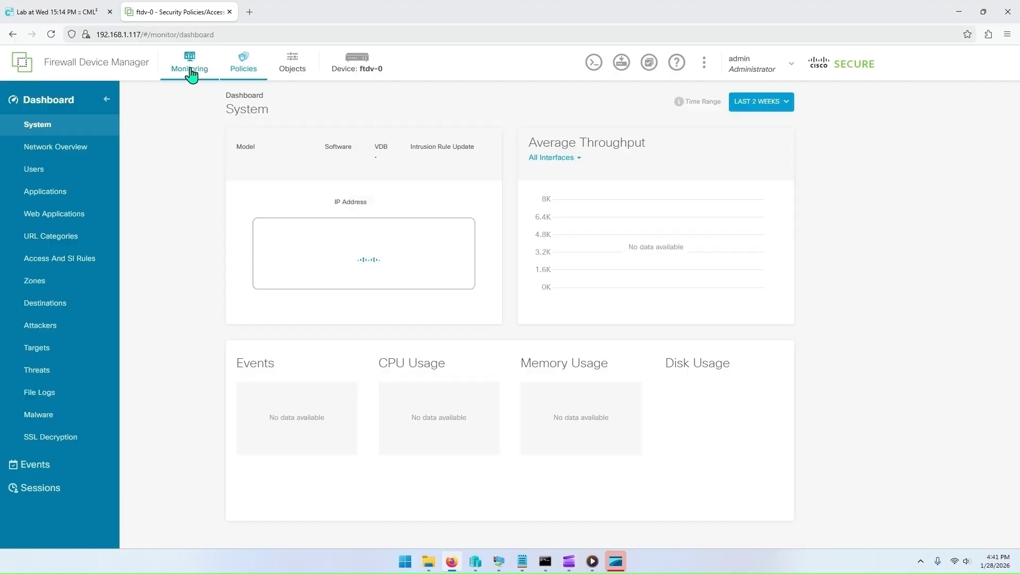
left_click(33, 464)
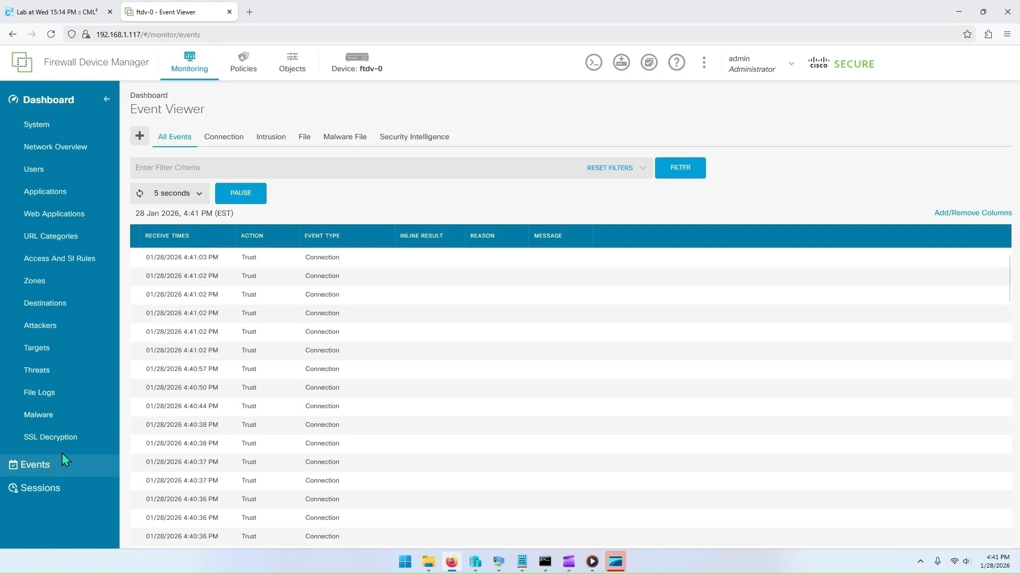
left_click(226, 139)
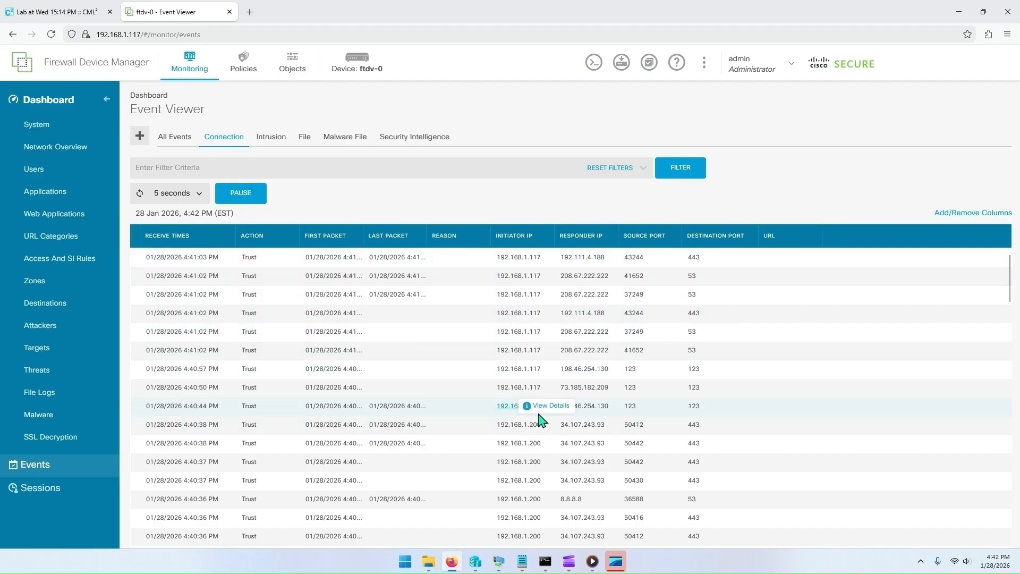
left_click(250, 197)
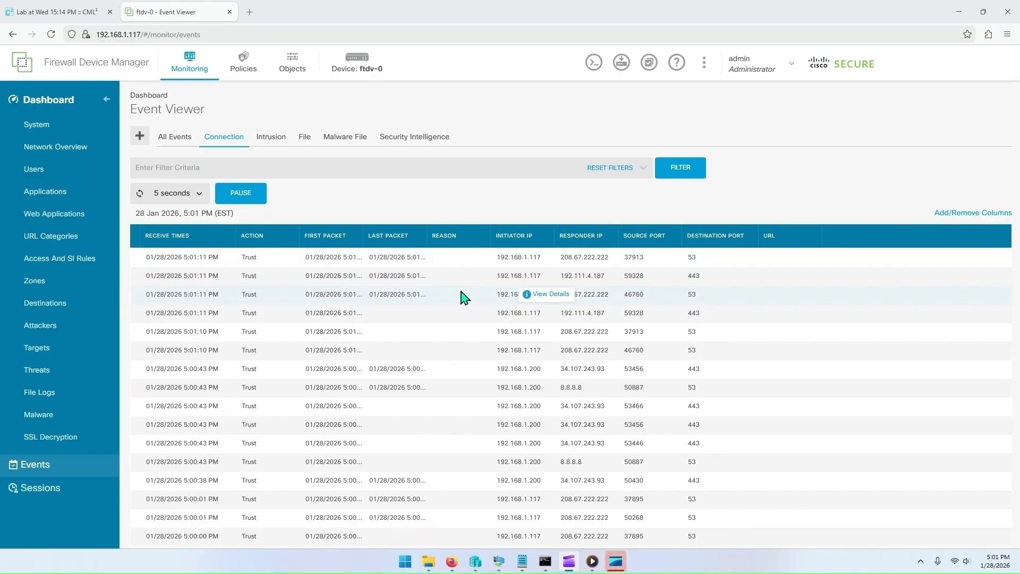
Step: Set the outside-to-inside rule's logging to At Beginning and End of Connection and save the rule
left_click(244, 73)
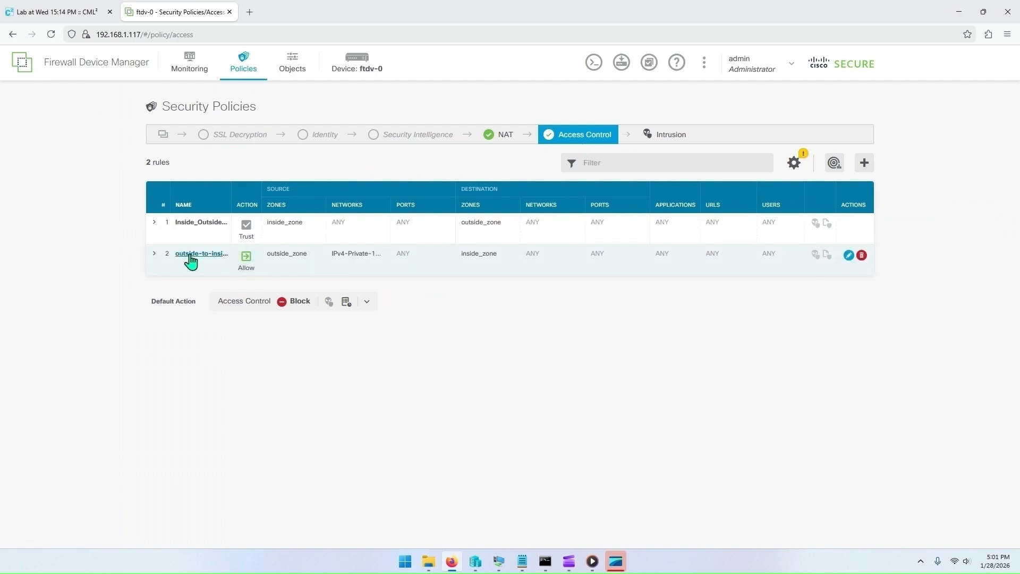
left_click(848, 257)
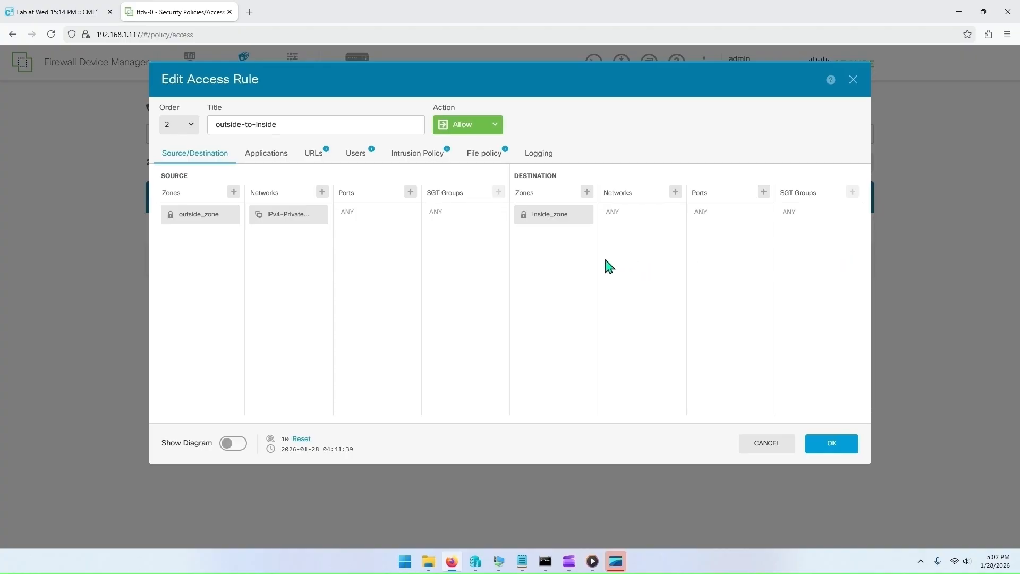
left_click(532, 156)
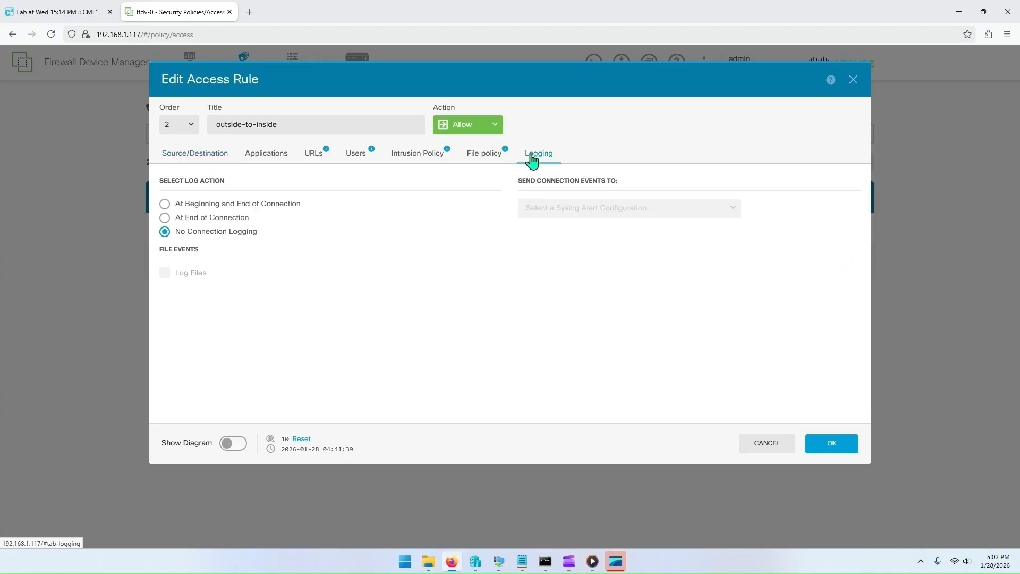
left_click(164, 204)
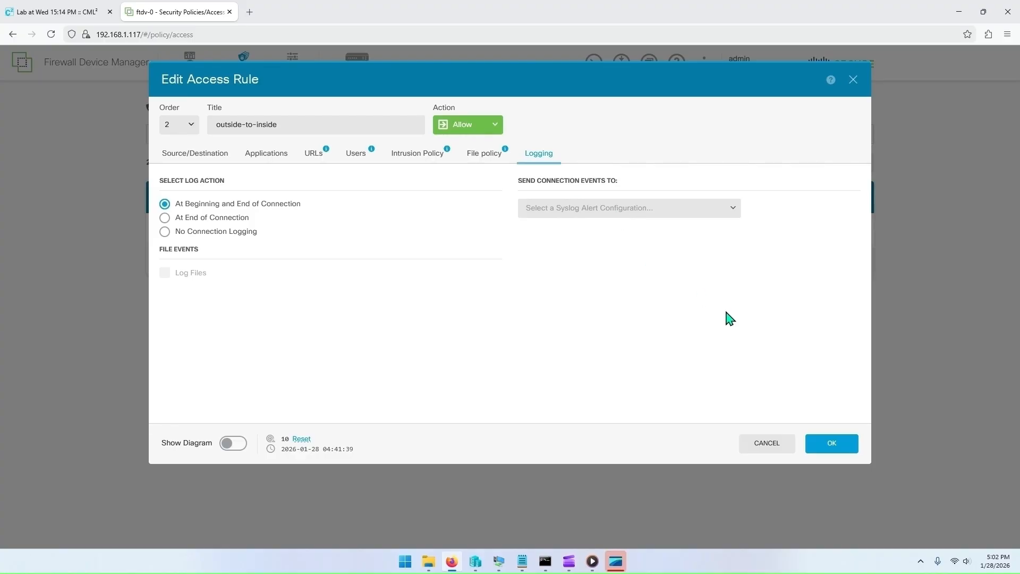
left_click(827, 444)
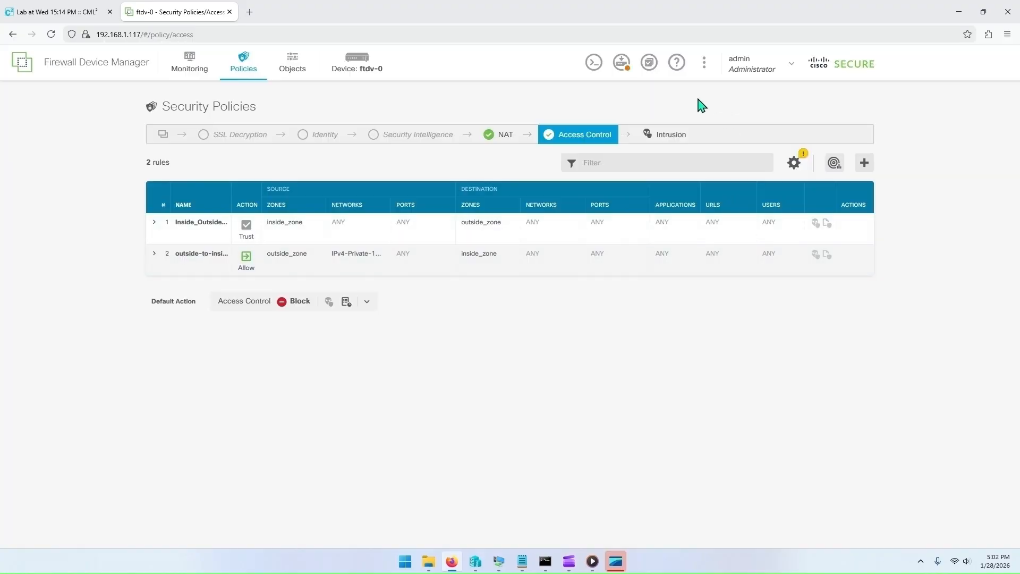
Step: Deploy the rule's logging change to the firewall
left_click(622, 64)
left_click(676, 291)
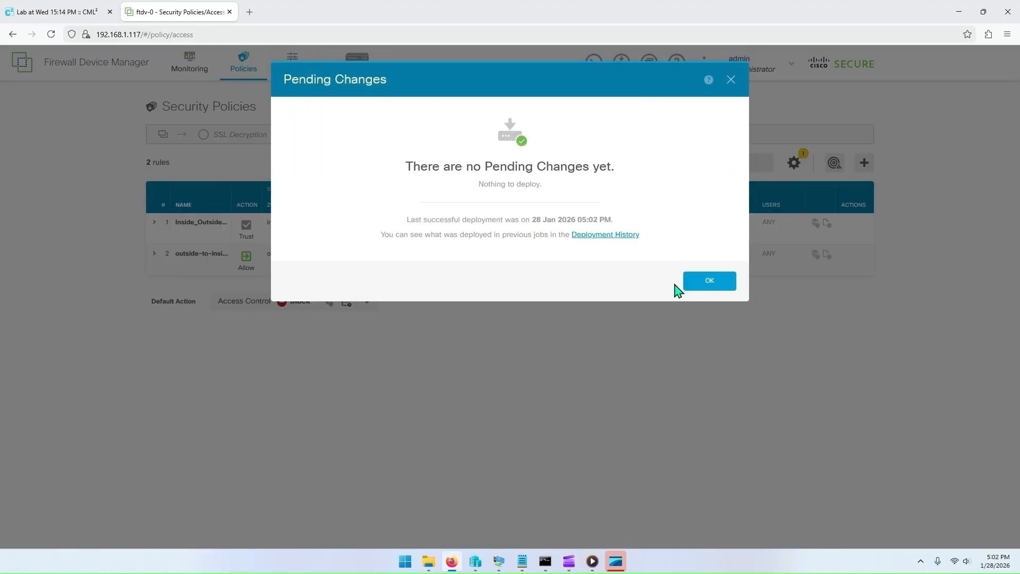
left_click(700, 287)
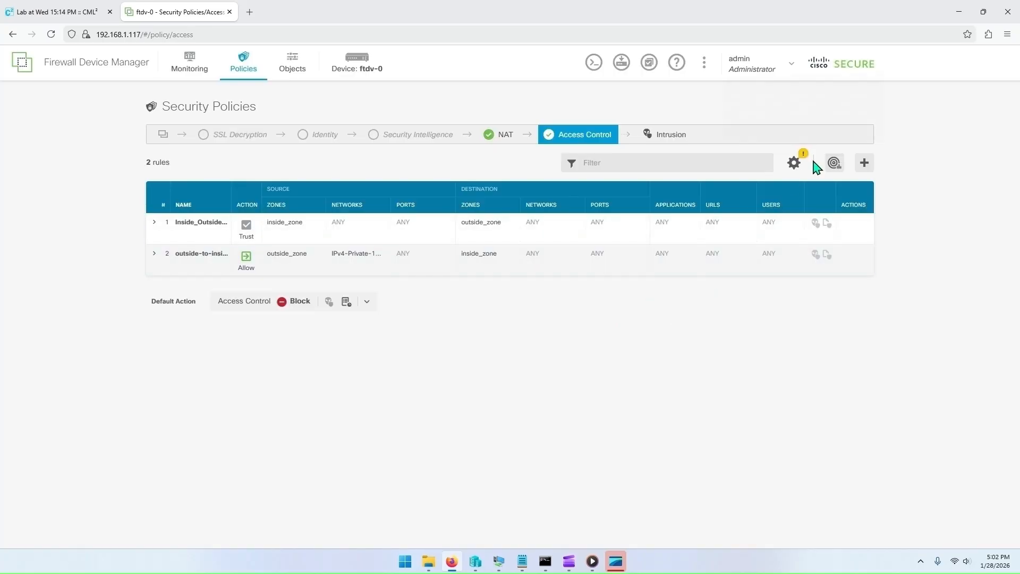
Step: Reset the hit counts of both Inside_Outside_Rule and outside-to-inside access rules
left_click(835, 164)
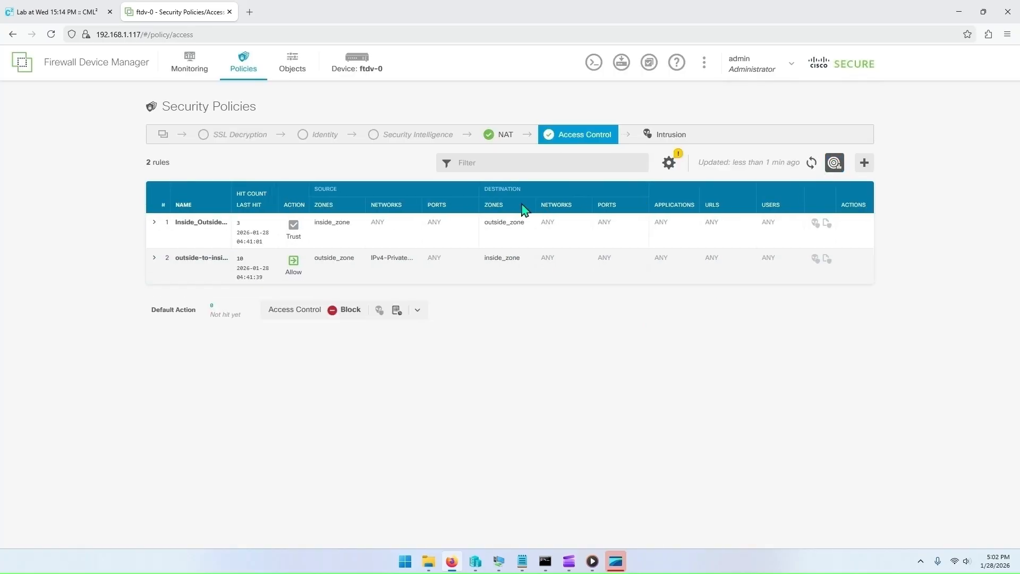
left_click(239, 225)
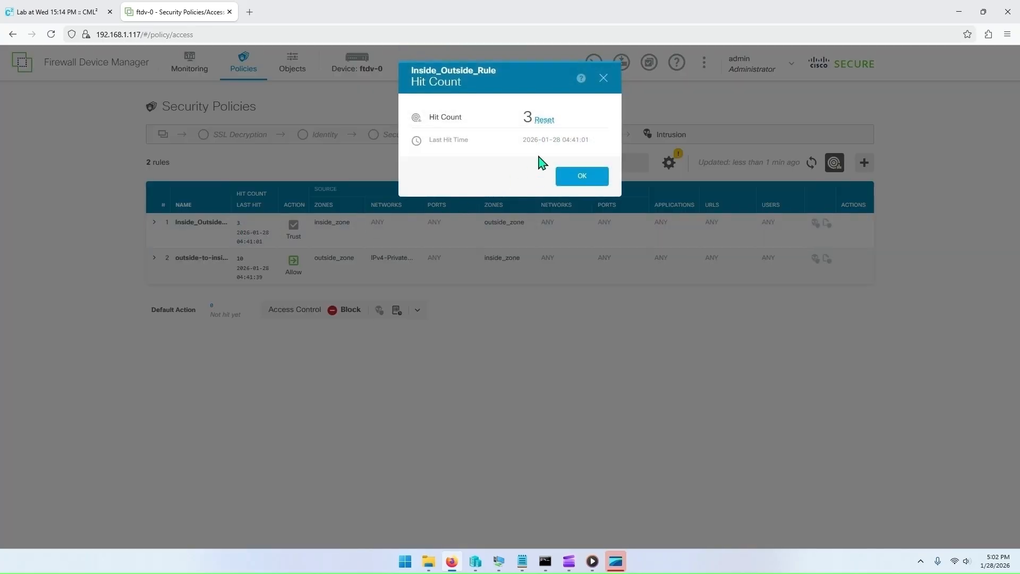
left_click(545, 121)
left_click(584, 178)
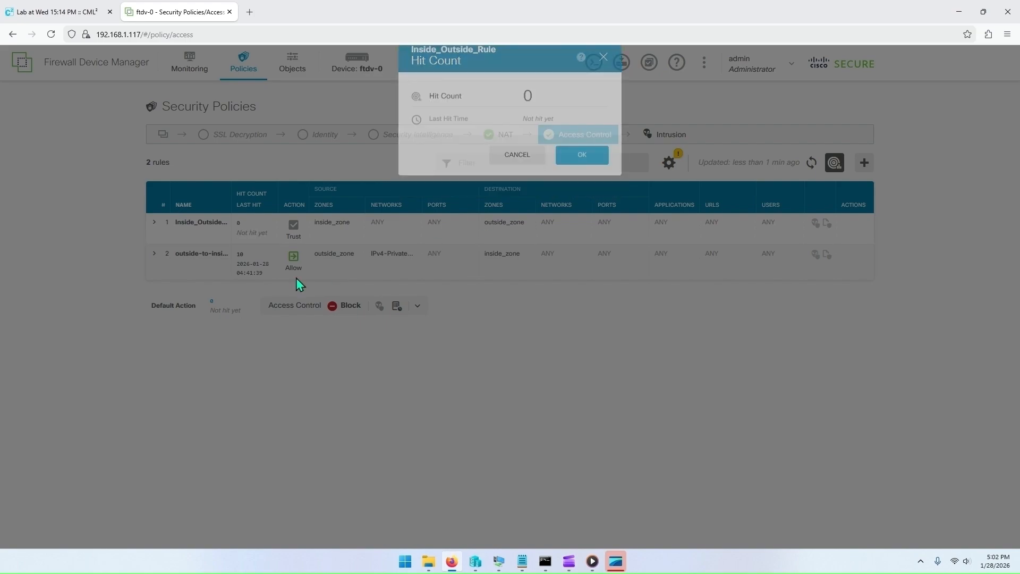
left_click(245, 264)
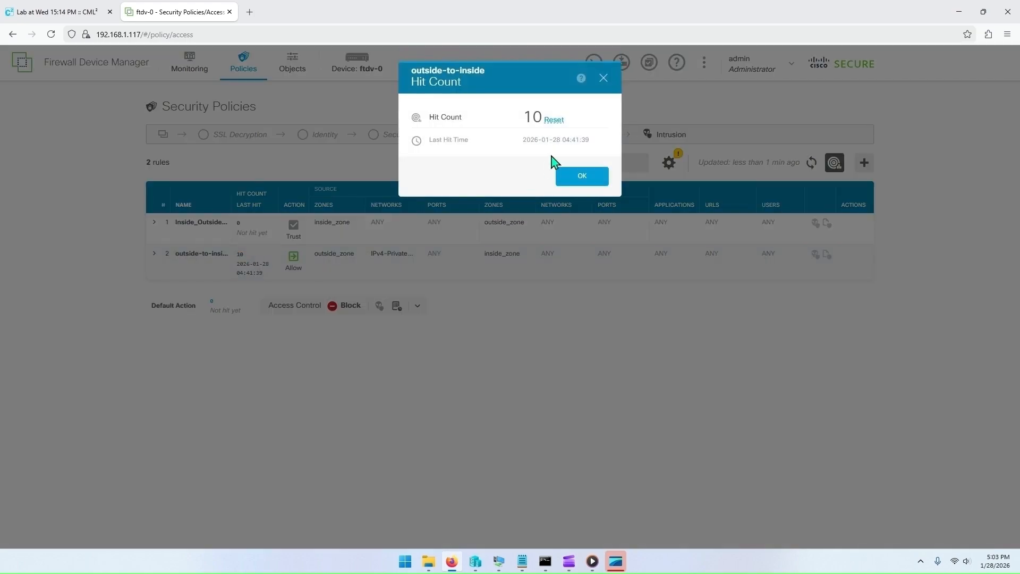
left_click(562, 122)
left_click(588, 180)
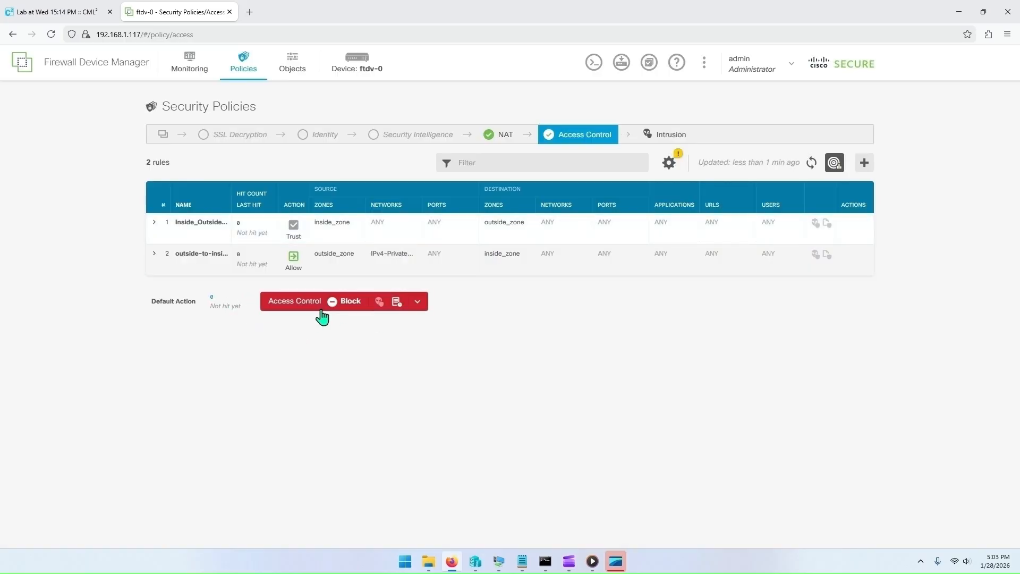
Step: Rerun the ping to 192.168.1.200 from the host's command prompt
left_click(546, 561)
left_click(732, 280)
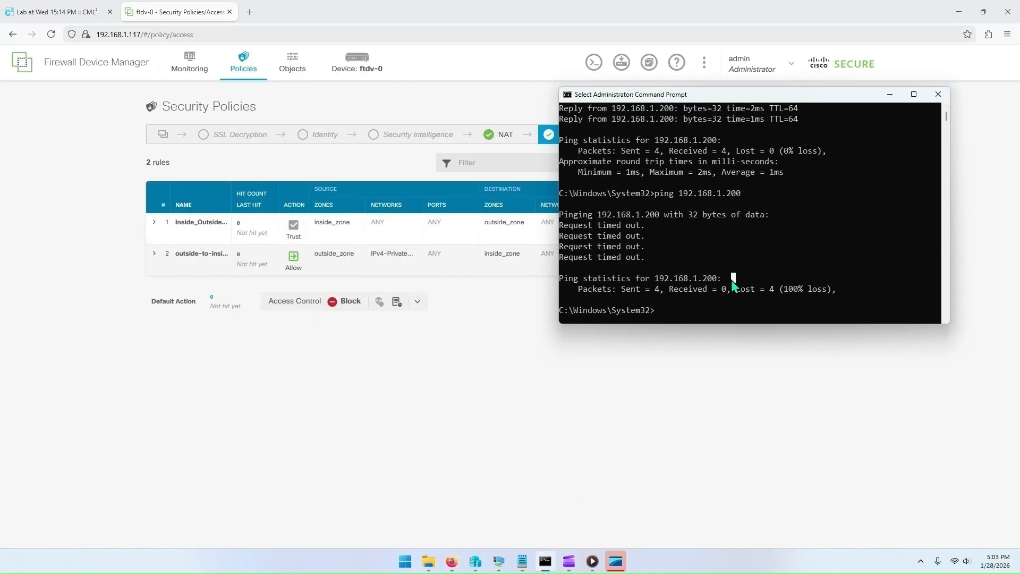
key("Escape")
key("Up")
key("Return")
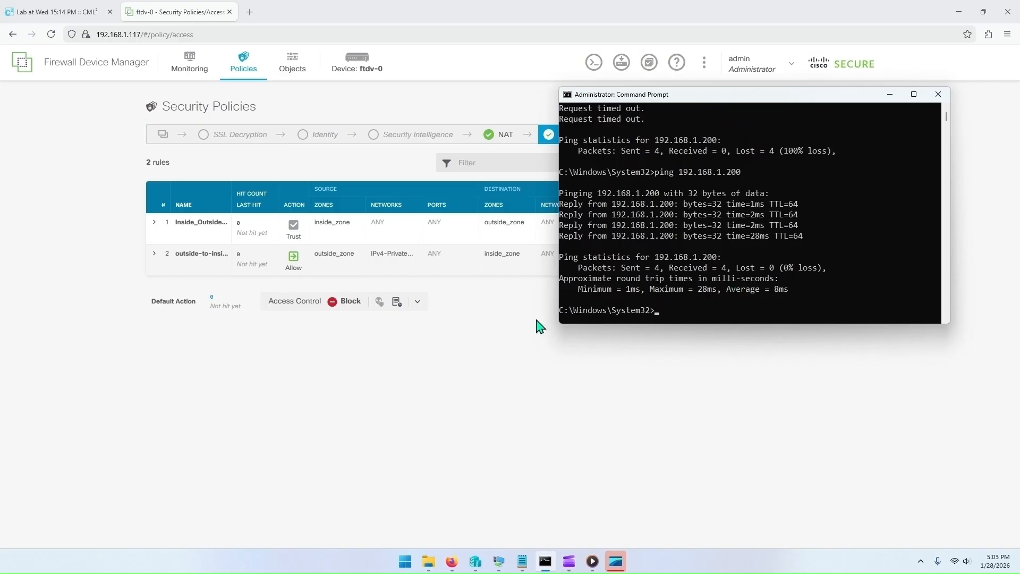
Step: Refresh the access rule hit counts, then open the monitoring dashboard and reload it
left_click(488, 347)
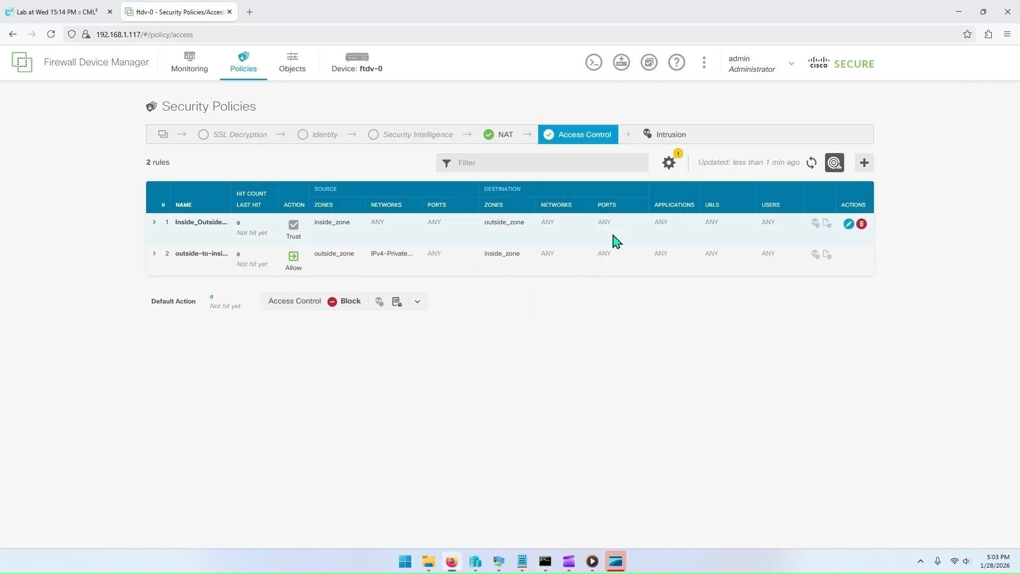
left_click(812, 164)
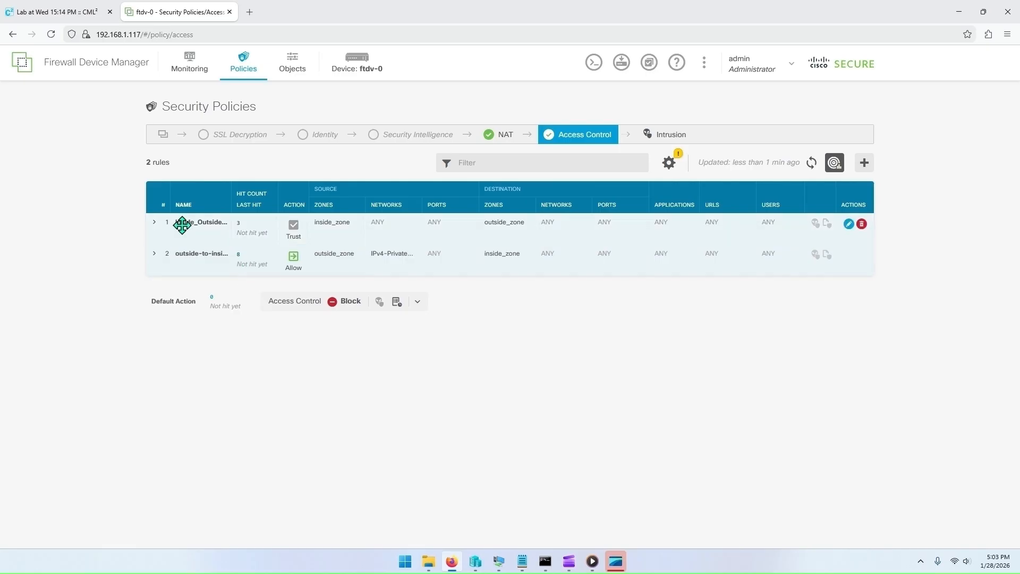
left_click(180, 71)
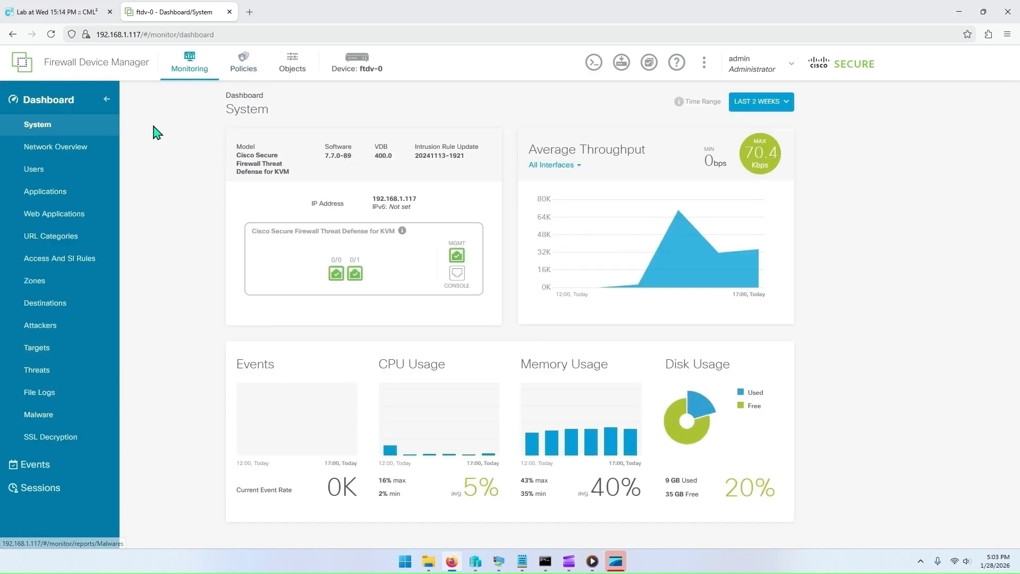
left_click(51, 35)
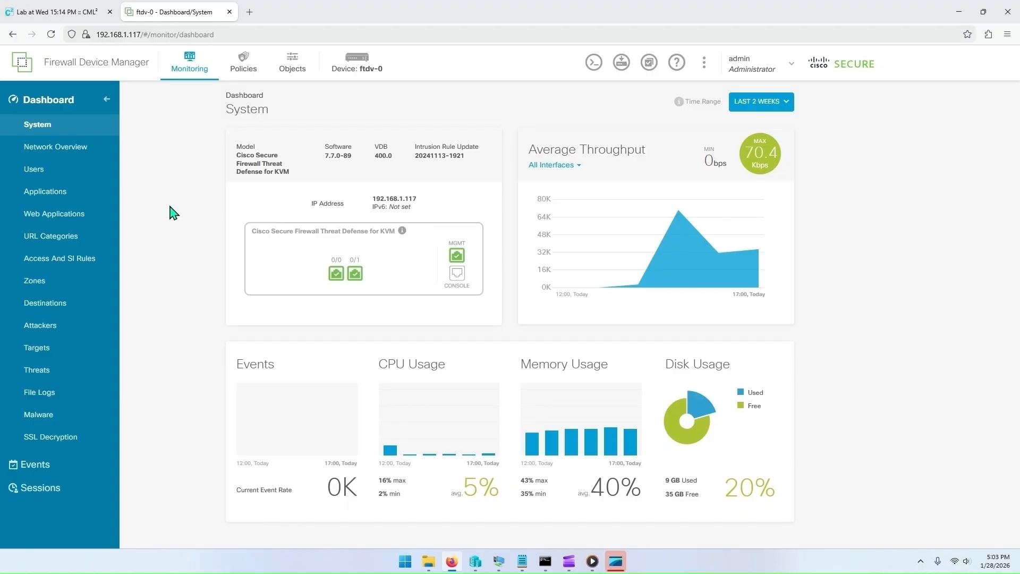
Step: Open the connection events, scroll through them, and pause the live event updates
left_click(57, 467)
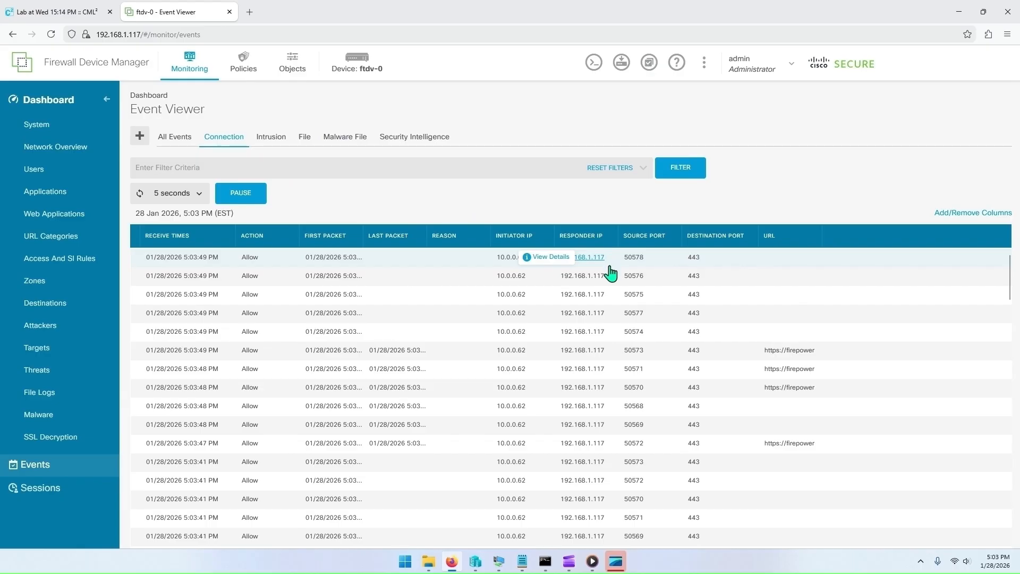
scroll(319, 329, "down", 10)
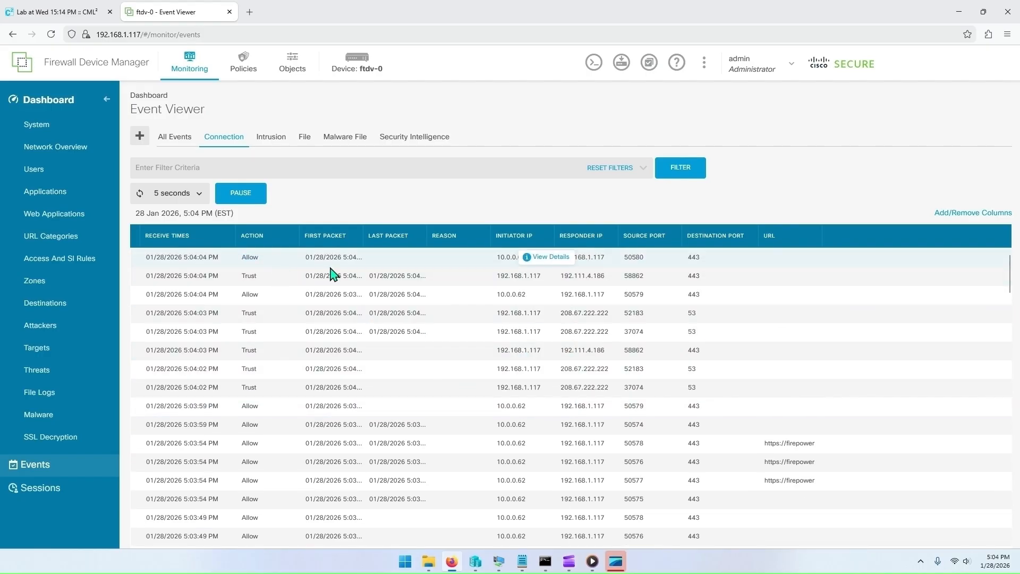
left_click(239, 194)
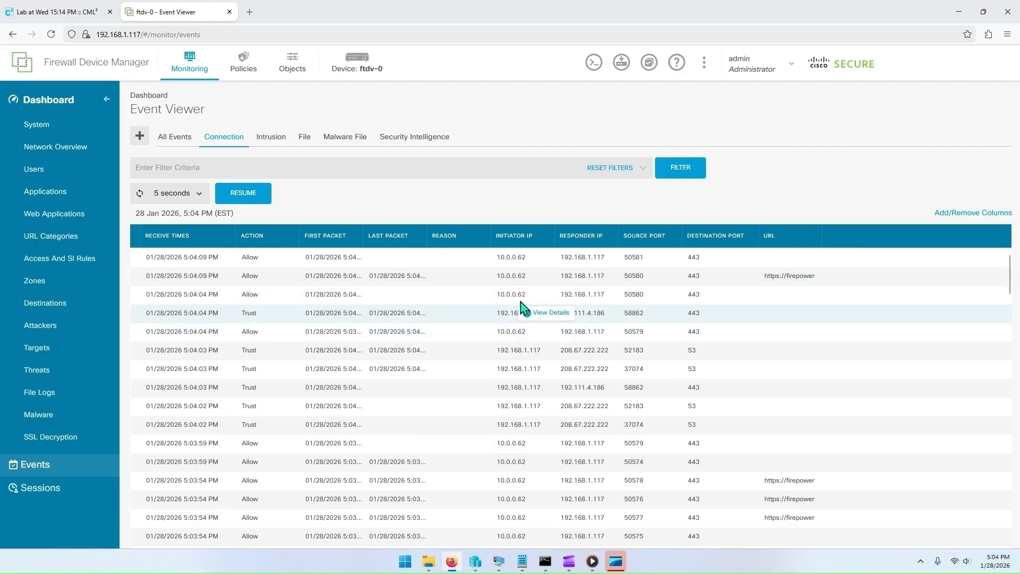
Step: Switch to the CML lab tab and close the console panes to view the lab topology
left_click(58, 12)
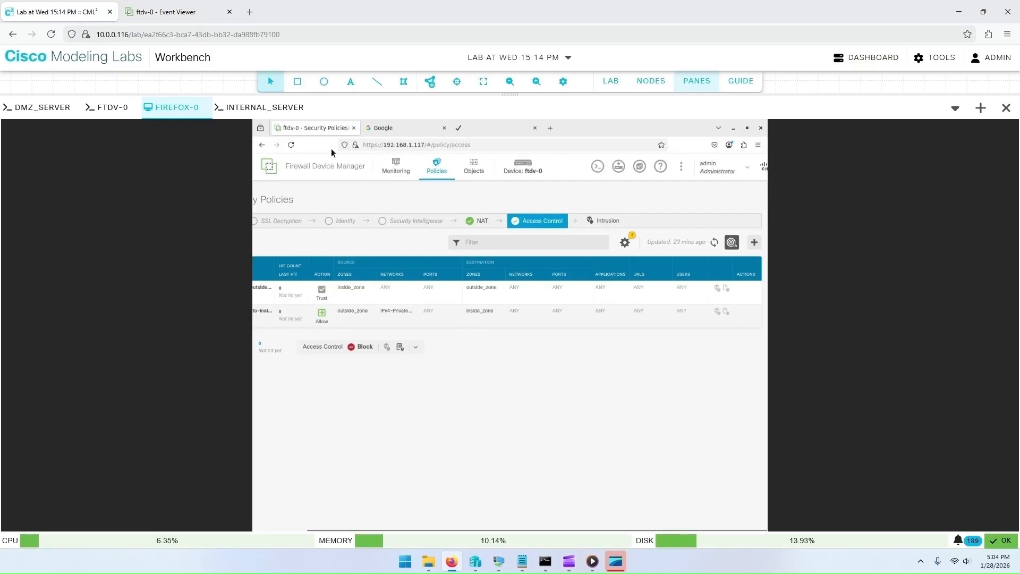
left_click(697, 81)
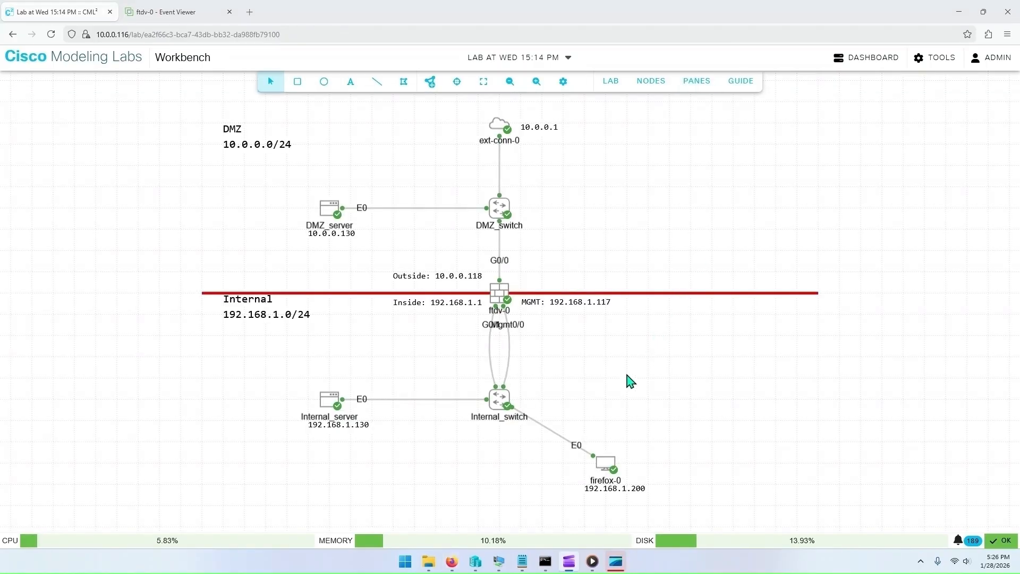